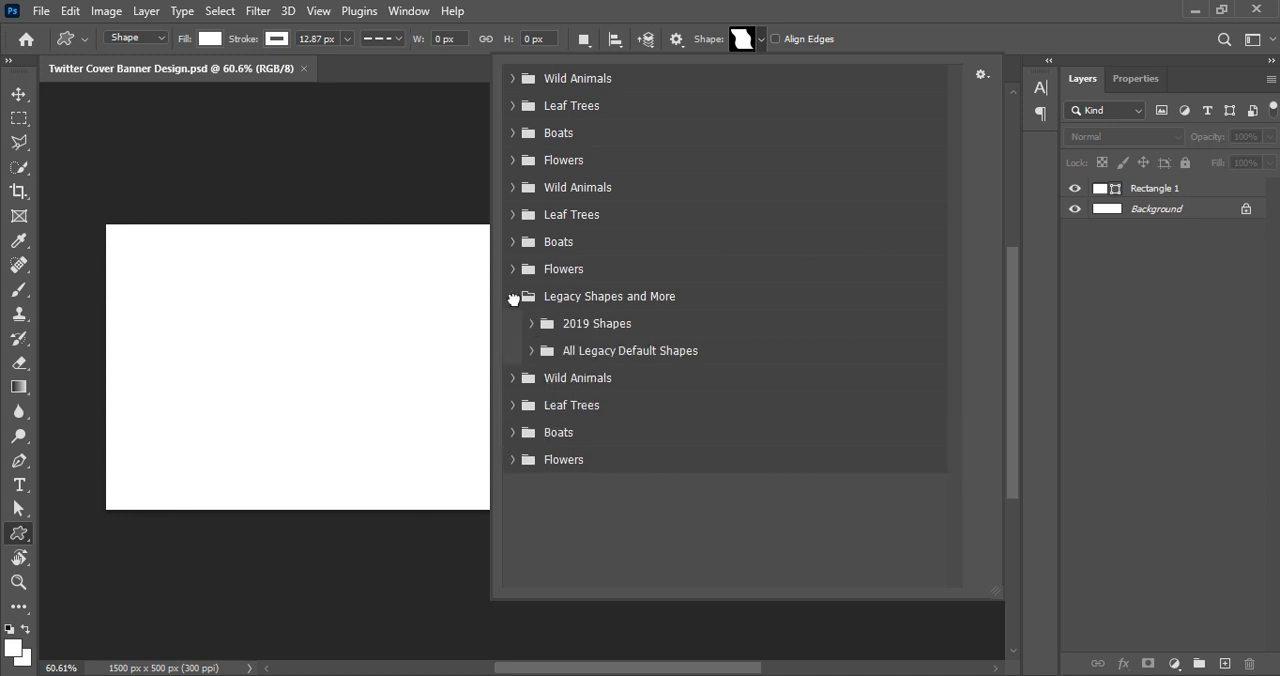
Draw a wavy flag shape from the Banners and Awards legacy set, about 301 by 288 px, at the banner's lower left
click(530, 350)
click(536, 459)
click(769, 558)
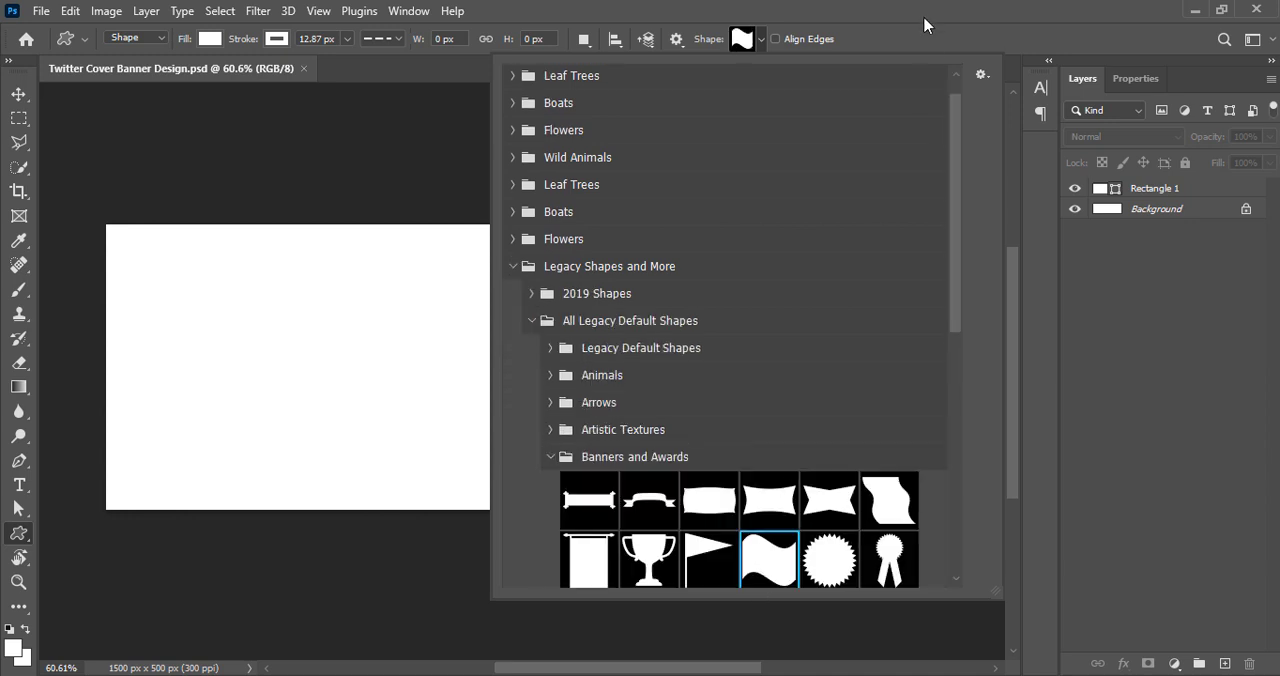
click(923, 23)
drag(84, 352, 643, 514)
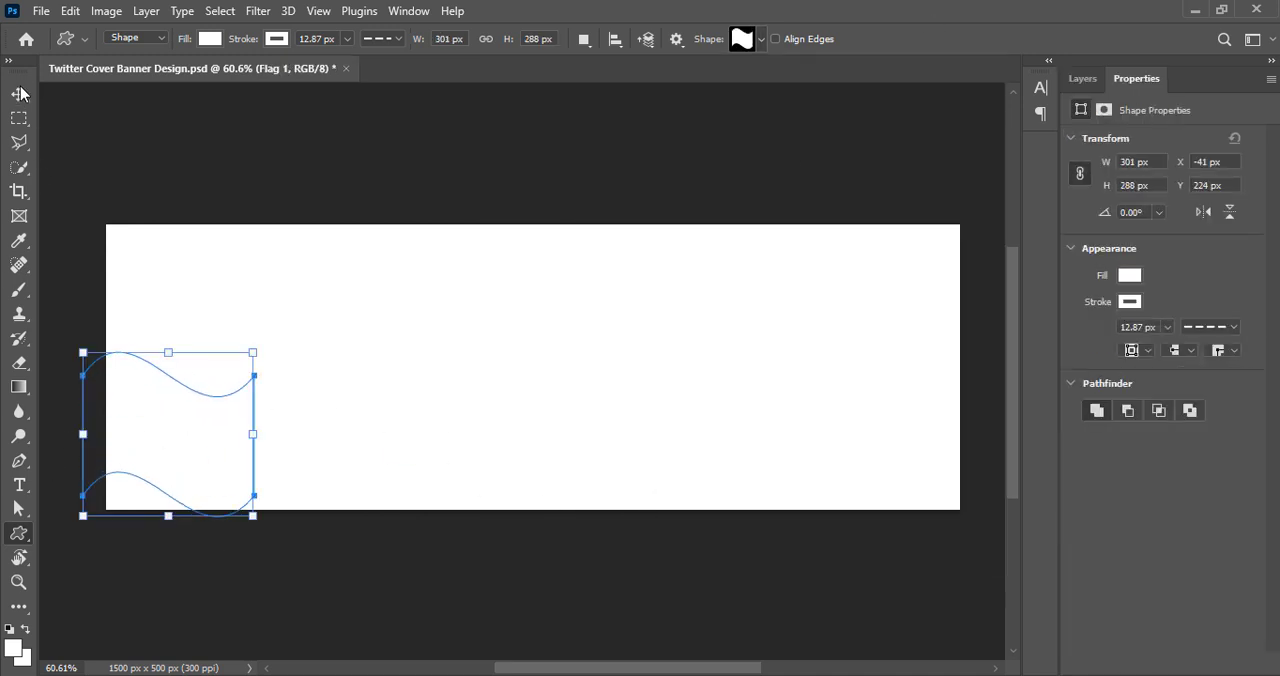
Fill the flag shape with deep blue 2a00c5
key(v)
click(1085, 81)
double_click(1107, 197)
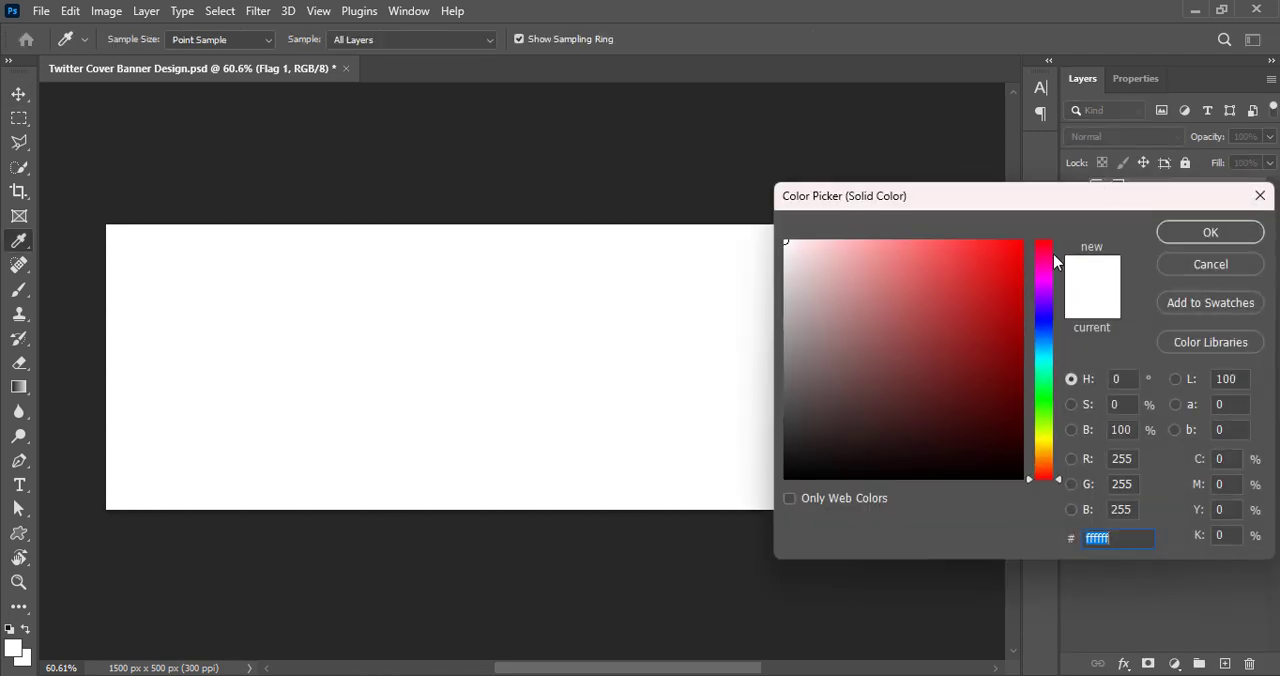
mouse_move(1048, 363)
mouse_down()
mouse_move(1046, 312)
mouse_move(1021, 294)
mouse_up()
click(1019, 304)
click(1207, 237)
Remove the stroke from the flag shape
click(1136, 79)
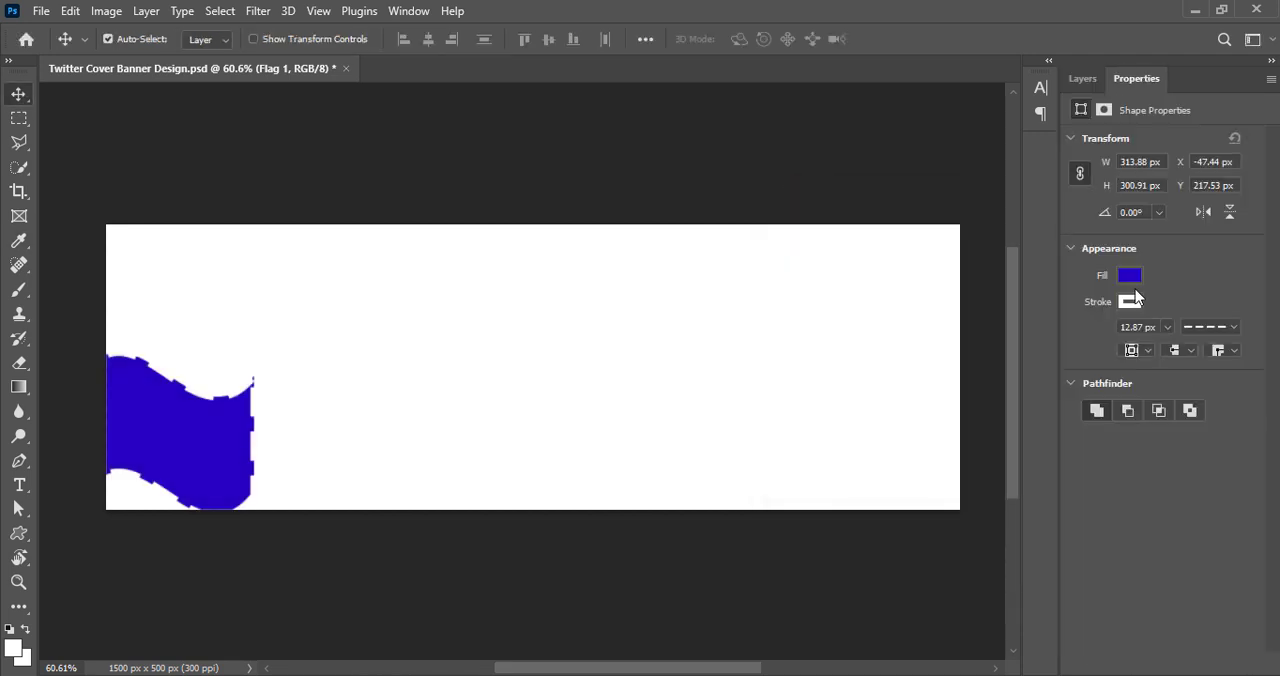
click(1131, 302)
click(1031, 338)
click(1215, 286)
Transform the flag into a wave about 1683 by 742 px that spans the banner's lower part and rises toward the right
drag(200, 466, 491, 452)
key(ctrl+t)
right_click(334, 497)
click(346, 460)
drag(346, 465, 714, 309)
mouse_move(574, 456)
mouse_down()
mouse_move(606, 457)
mouse_move(590, 456)
mouse_up()
drag(649, 496, 991, 491)
drag(897, 469, 903, 477)
mouse_move(998, 319)
mouse_down()
mouse_move(1000, 339)
mouse_move(996, 318)
mouse_up()
click(929, 39)
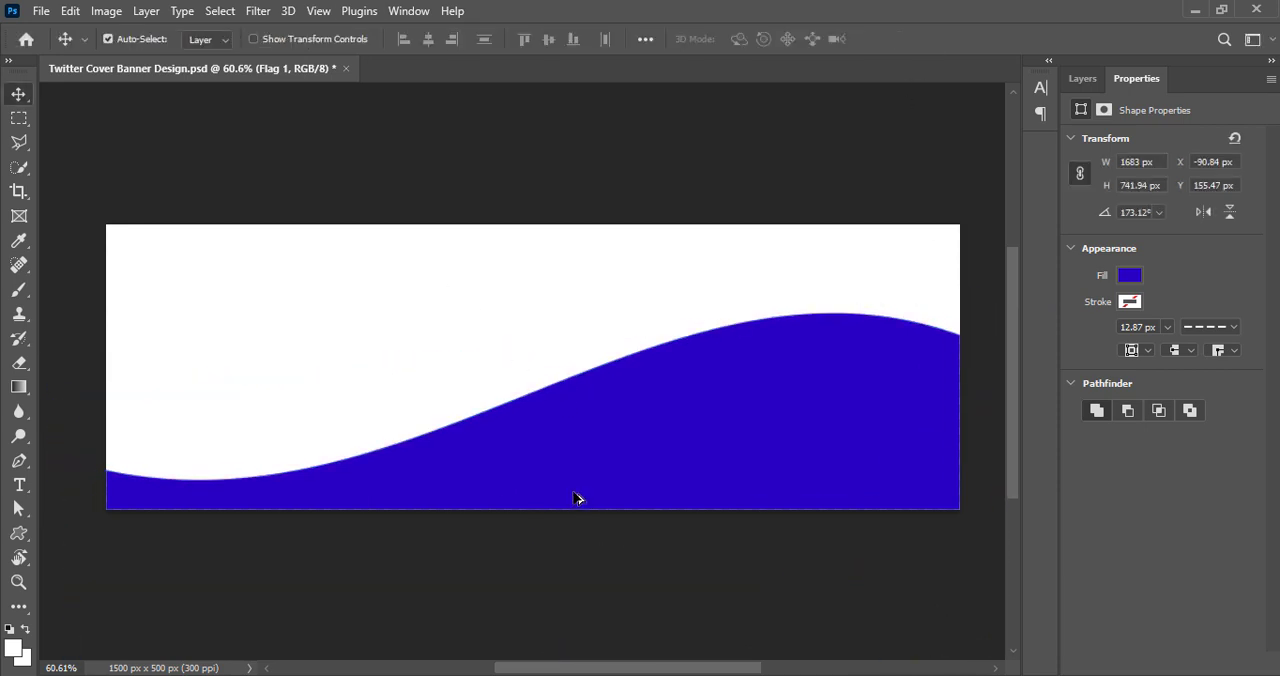
Duplicate the wave slightly higher and order the copy beneath the original layer
alt+drag(573, 492, 571, 484)
click(1083, 79)
drag(1147, 183, 1151, 217)
Fill the wave copy with the brighter blue 015bf0
double_click(1104, 207)
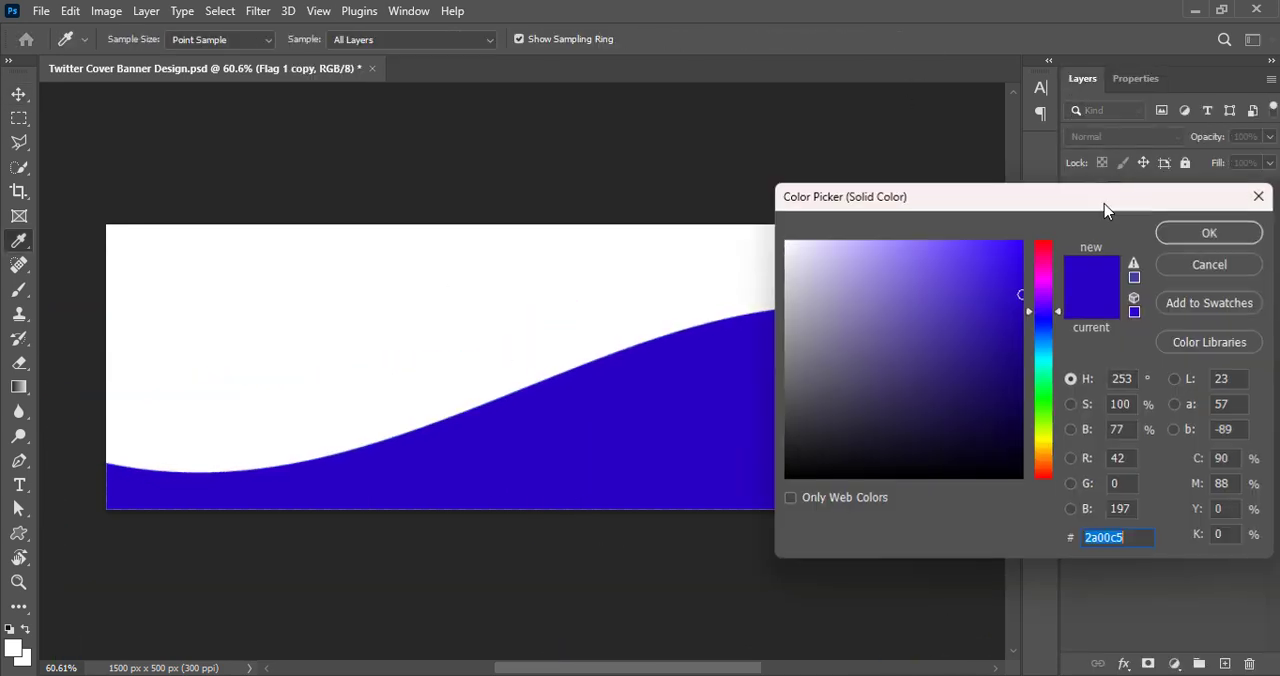
text(015bf0)
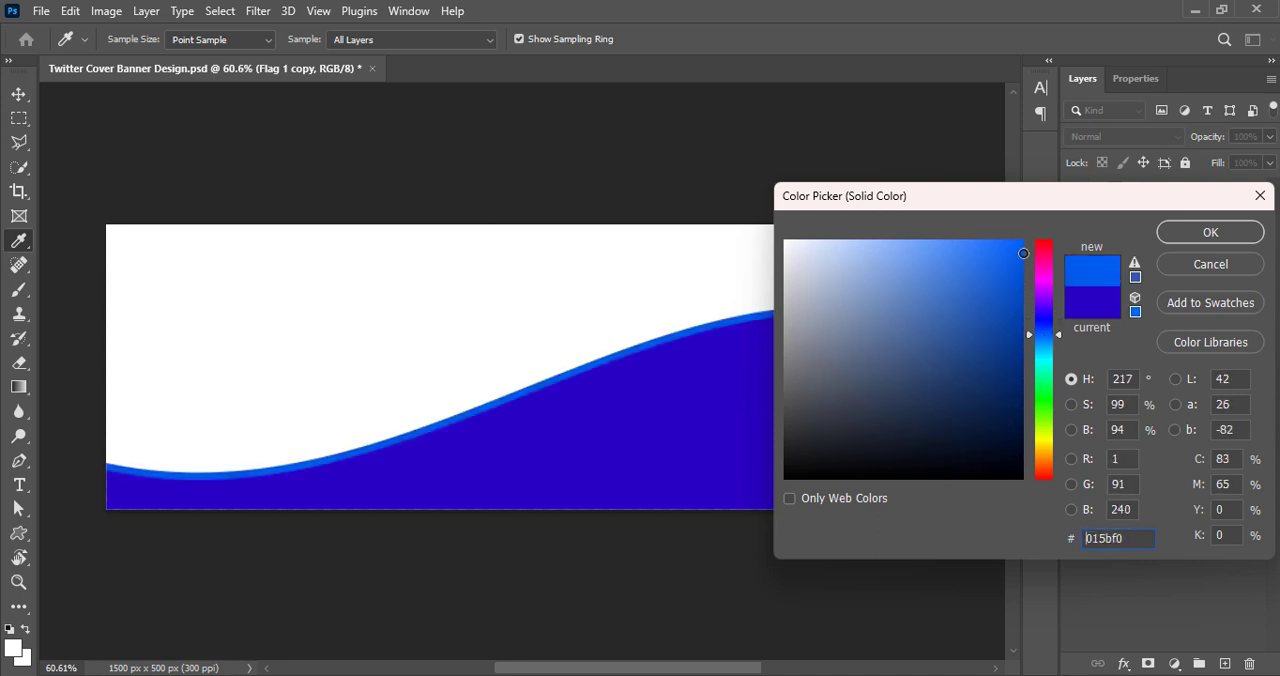
click(1182, 236)
Rotate the wave copy by 3° and nudge it upward, saving the document
key(ctrl+t)
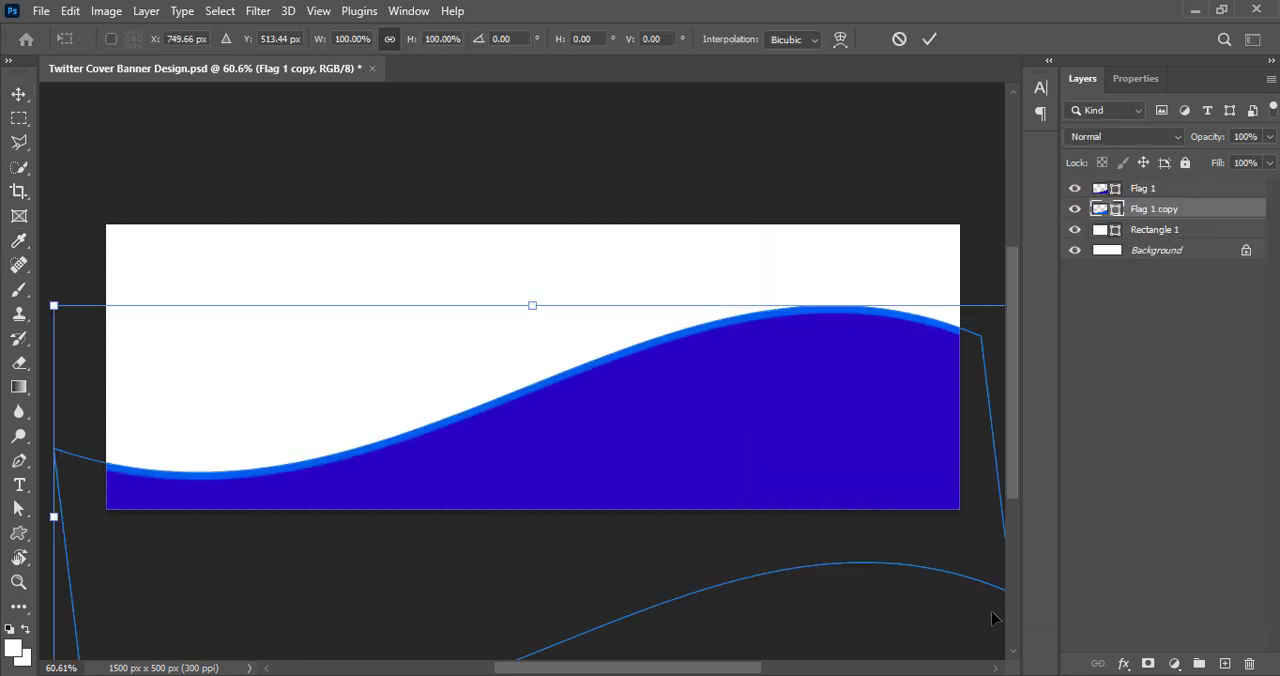
drag(980, 266, 1000, 277)
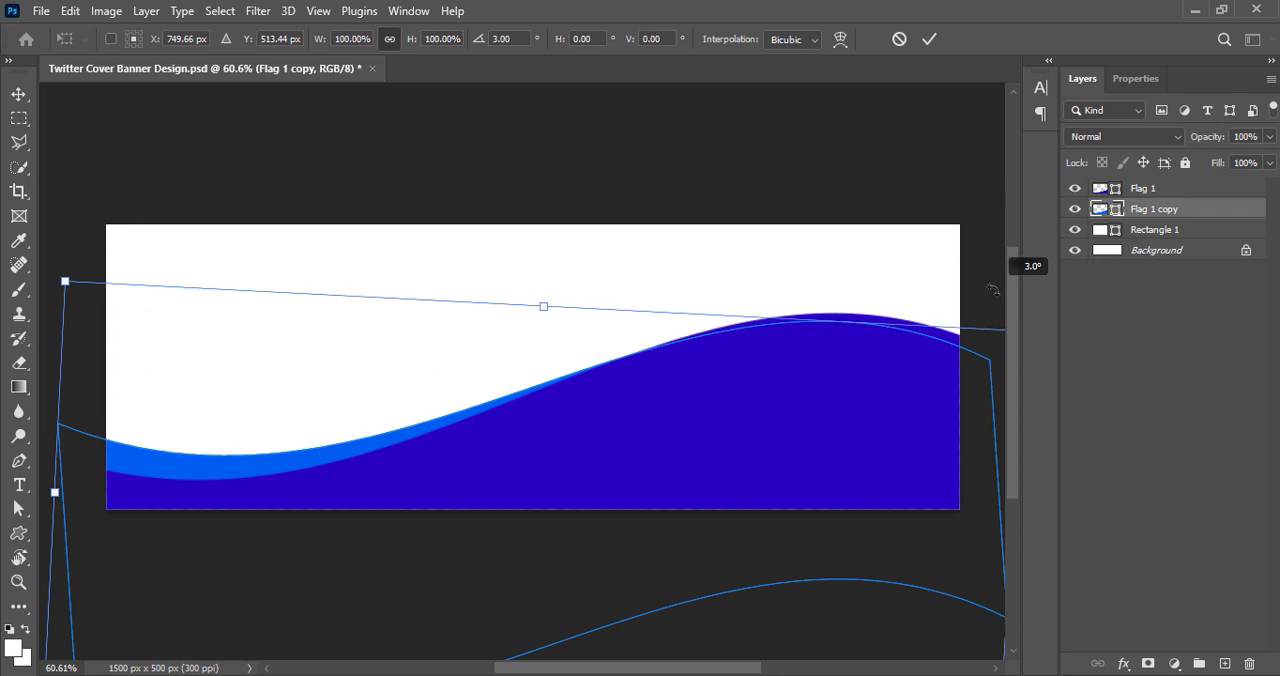
key(Return)
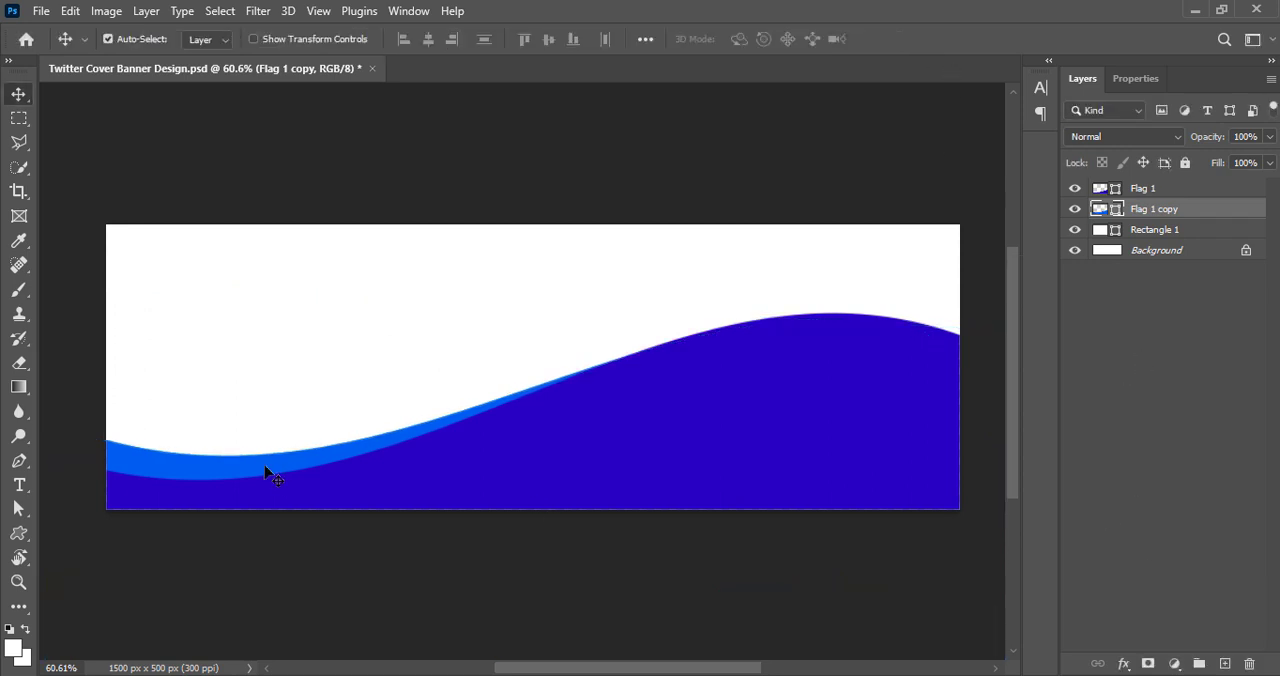
key(Up)
key(Up)
key(Up)
key(Up)
key(Up)
key(Up)
key(Up)
key(Up)
key(Up)
key(Up)
key(Up)
key(Up)
key(Up)
key(Up)
key(Up)
key(Up)
key(ctrl+s)
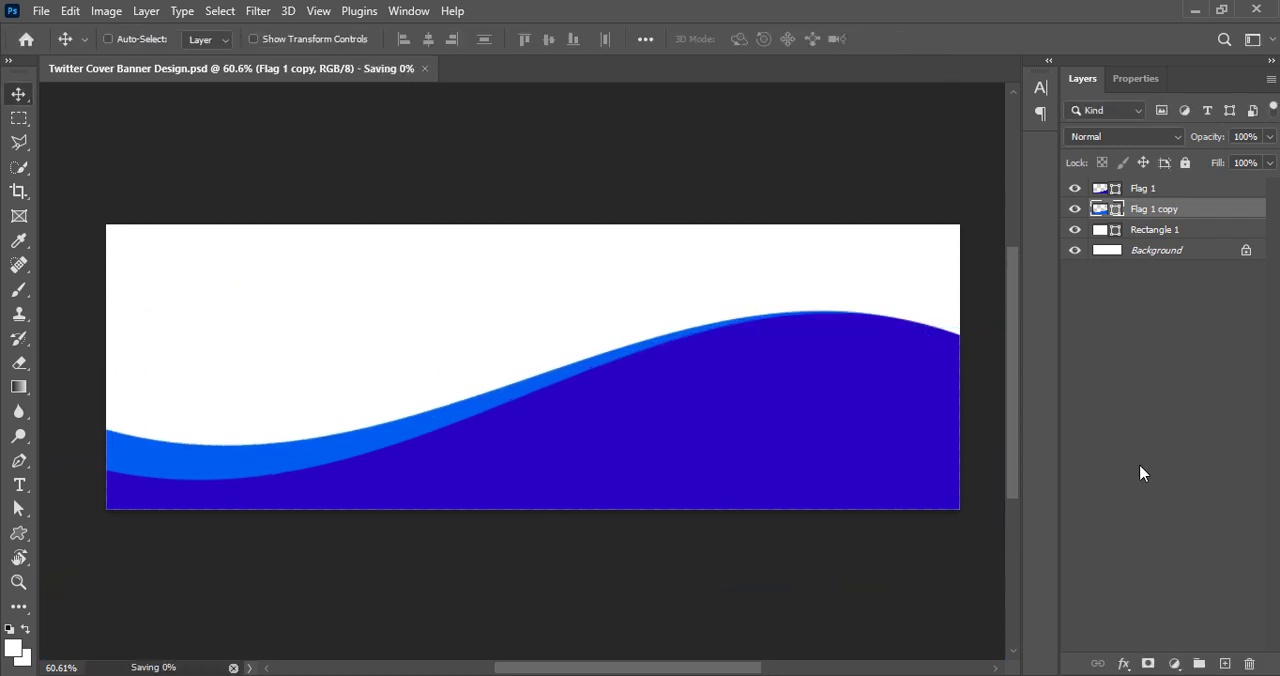
Enable a Gradient Overlay on Rectangle 1 and set the gradient's first colour stop to a very dark purple
right_click(1105, 230)
click(1140, 237)
click(688, 455)
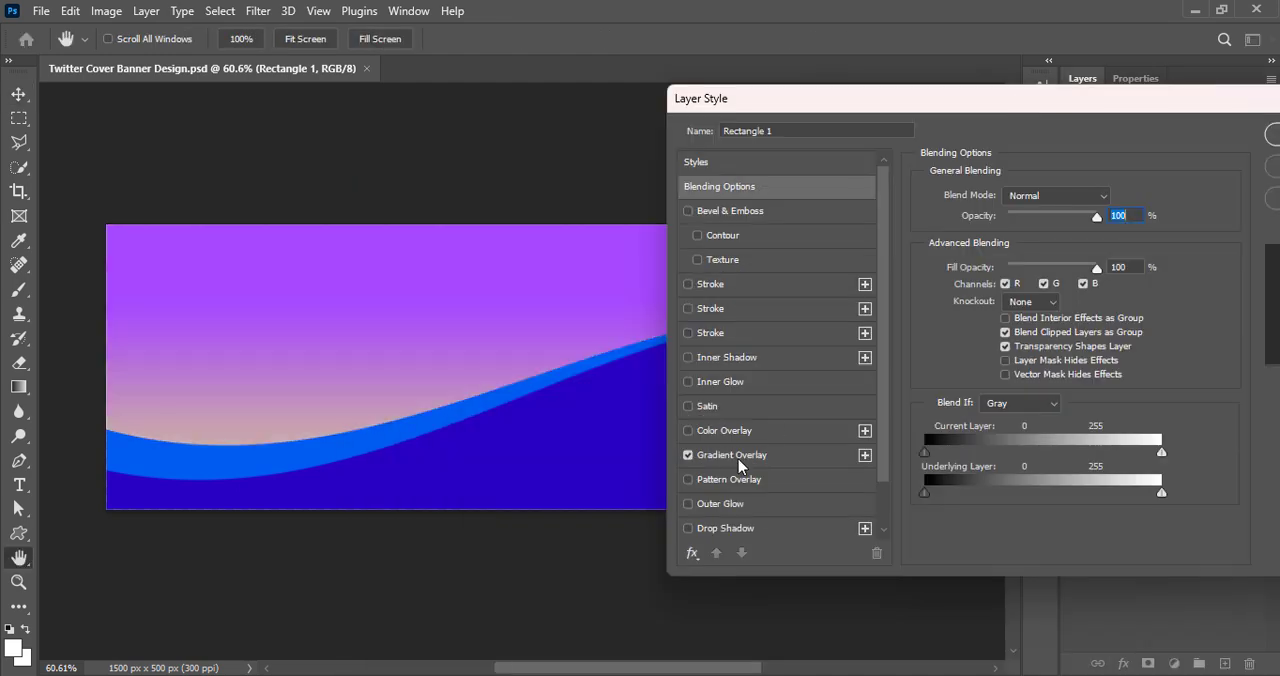
click(738, 455)
click(1055, 243)
double_click(868, 531)
drag(994, 374, 1021, 438)
click(1210, 232)
Set the gradient's end colour stop to a medium violet and accept the gradient
double_click(1240, 534)
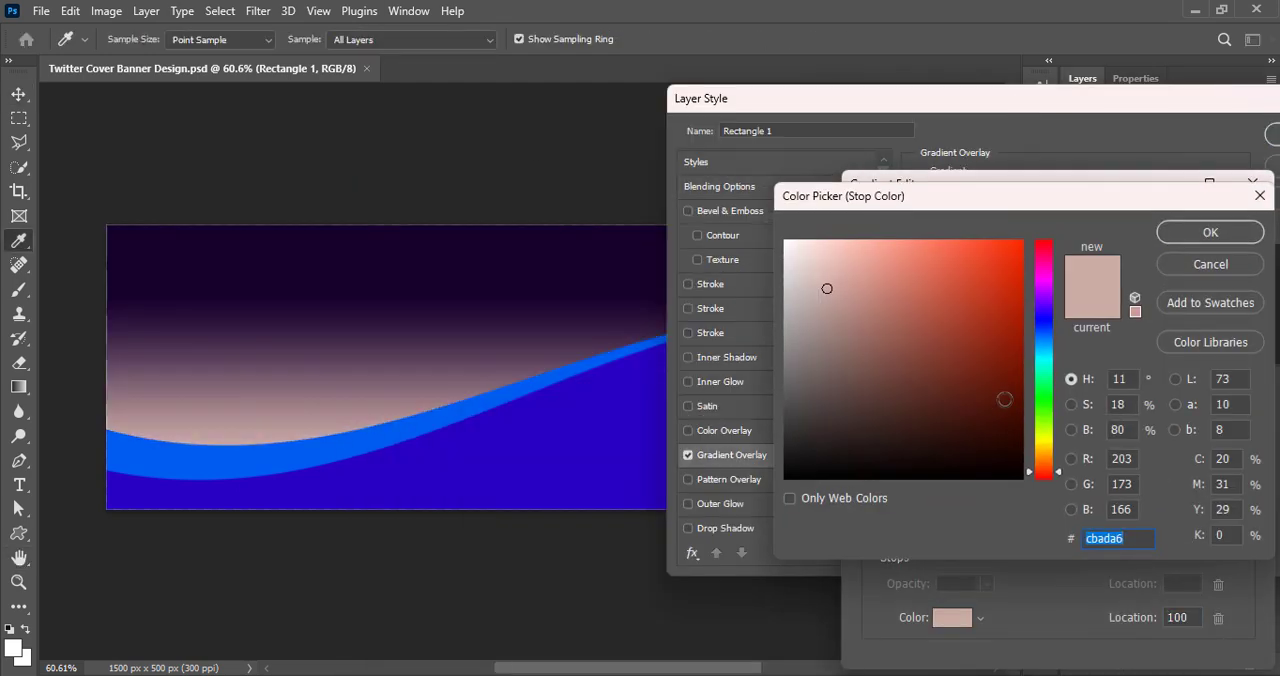
click(458, 415)
mouse_move(1012, 338)
mouse_down()
mouse_move(926, 252)
mouse_move(994, 308)
mouse_move(969, 302)
mouse_up()
mouse_move(1040, 334)
mouse_down()
mouse_move(1037, 309)
mouse_move(1043, 322)
mouse_up()
click(1208, 234)
click(1224, 228)
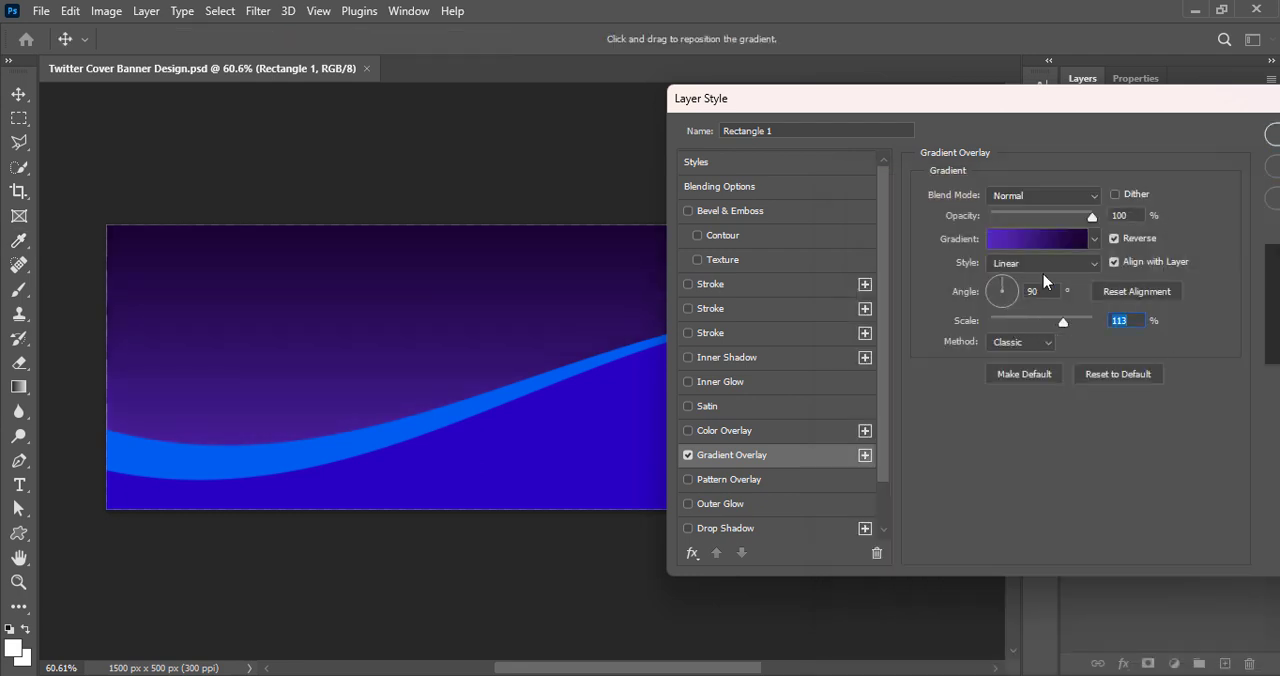
Give the rectangle's gradient overlay a Radial style at 150% scale and apply it
click(1115, 238)
click(1115, 238)
click(1040, 263)
click(1012, 296)
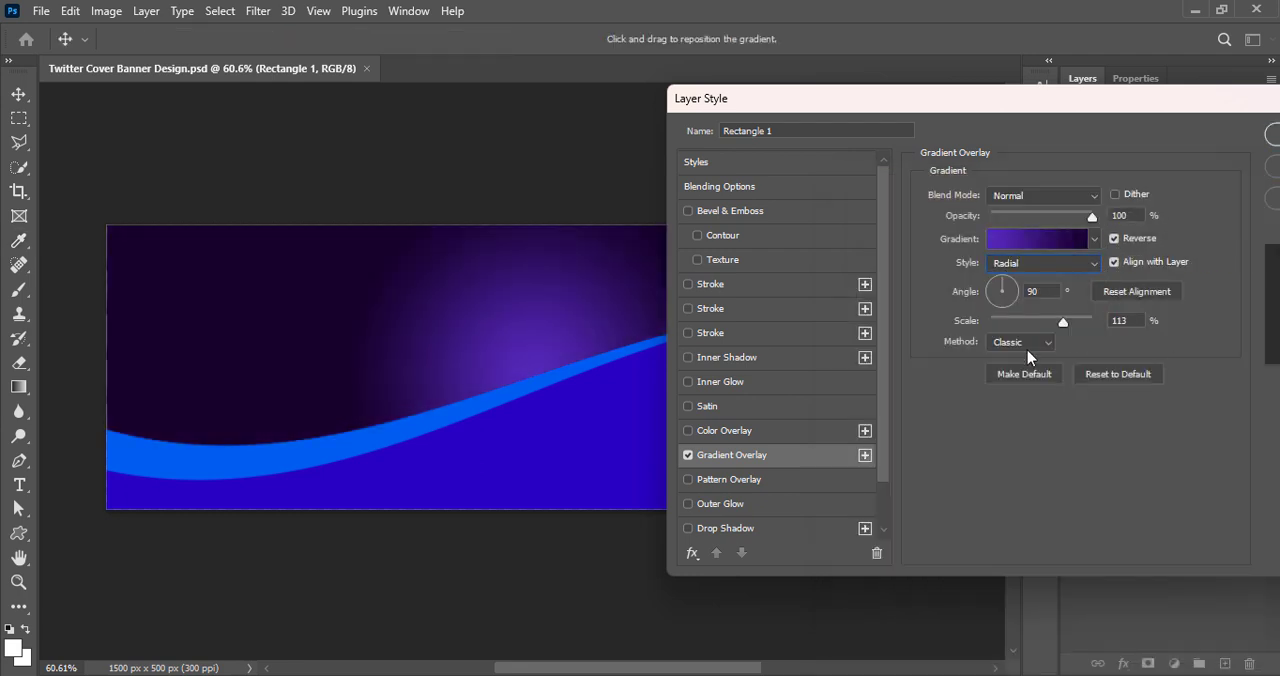
drag(1063, 322, 1117, 322)
drag(993, 103, 914, 122)
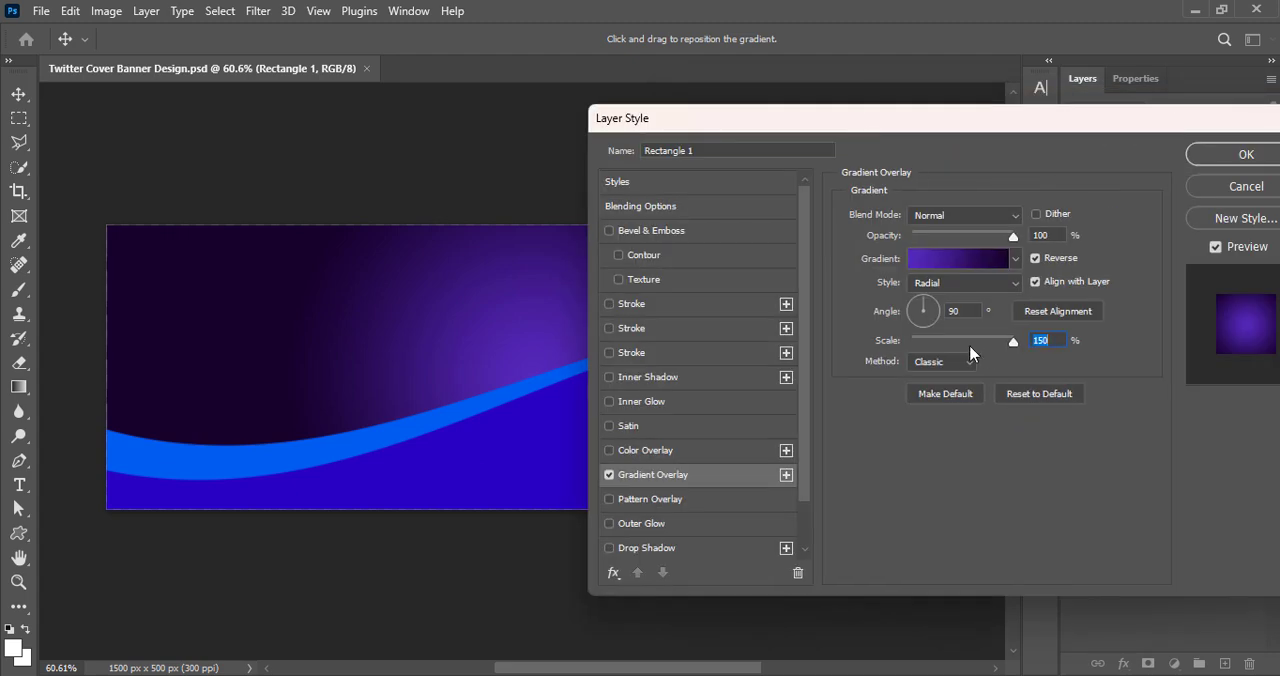
click(1238, 155)
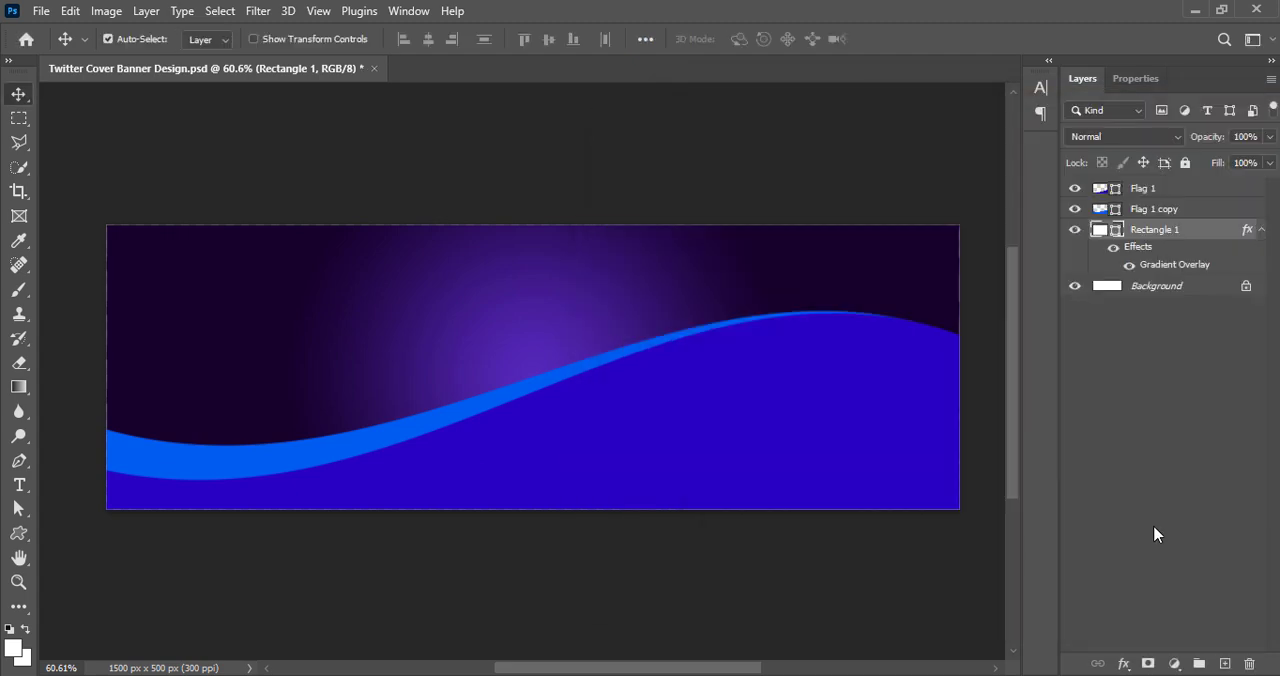
Change the rectangle's gradient overlay to Reflected style at a 126° angle and save the document
double_click(1115, 230)
click(627, 471)
click(922, 283)
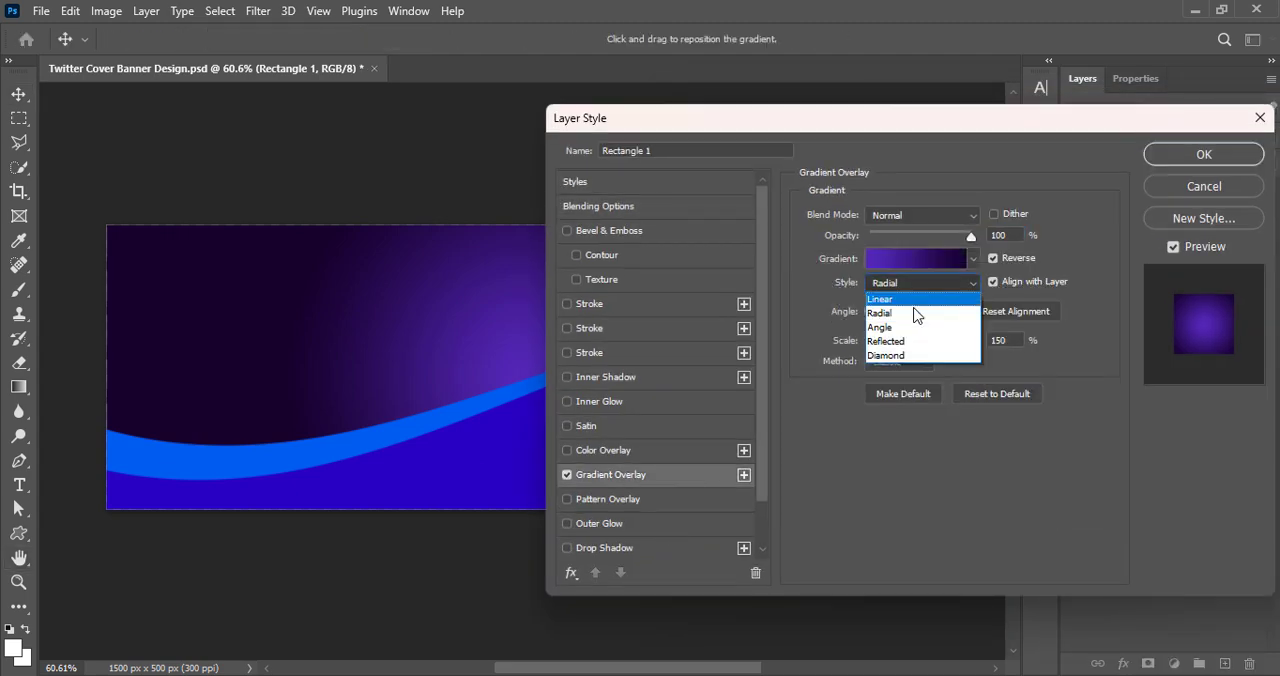
click(912, 344)
drag(892, 304, 897, 269)
drag(824, 117, 872, 133)
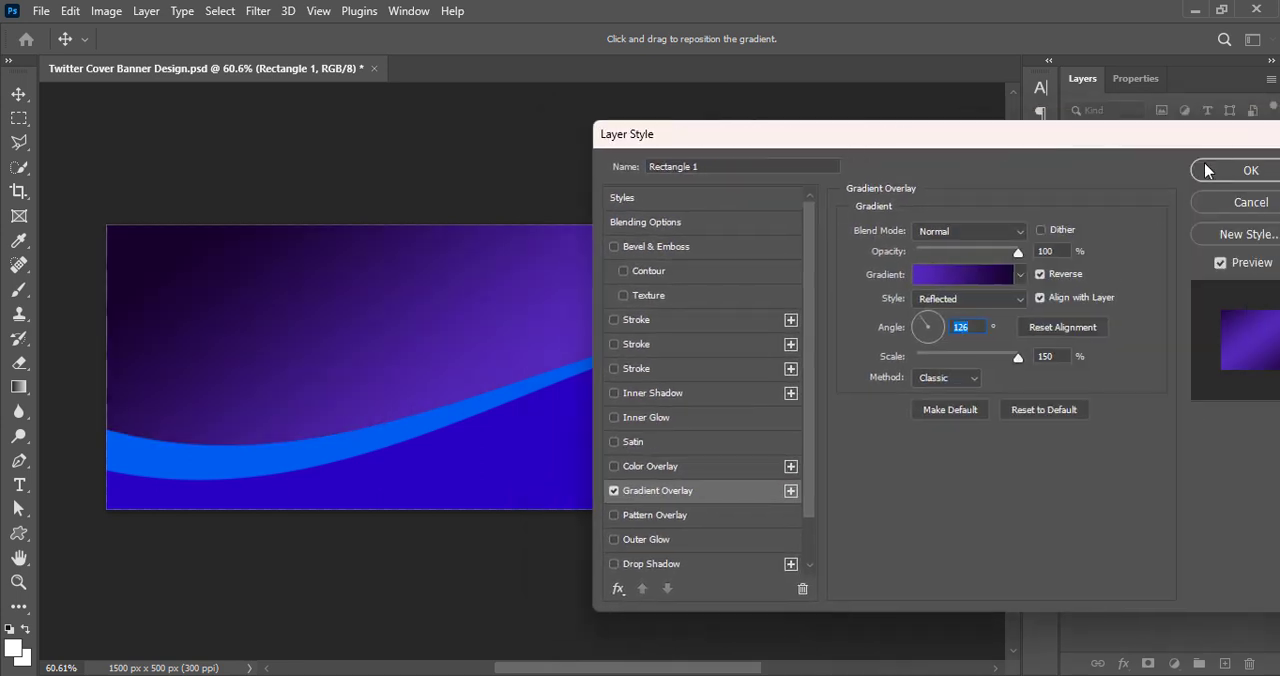
click(1206, 171)
key(ctrl+s)
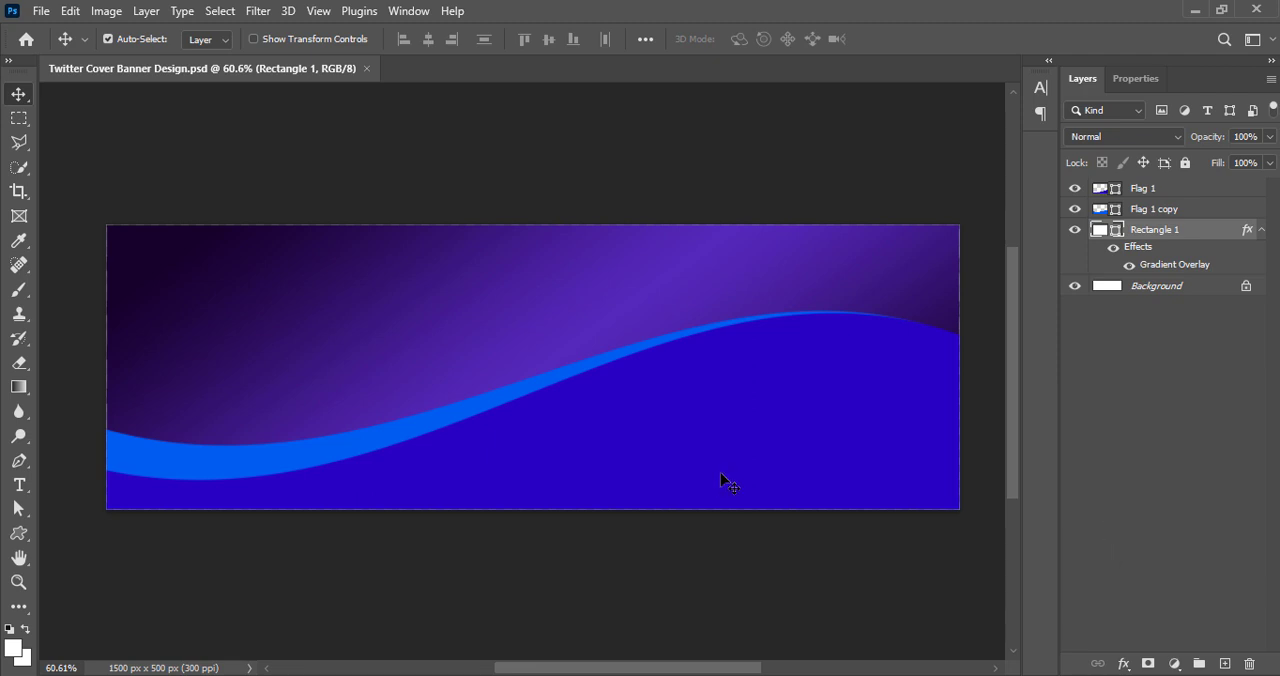
Flip both wave layers together horizontally and save the document
click(1140, 209)
shift+click(1143, 188)
key(ctrl+t)
right_click(766, 280)
click(810, 651)
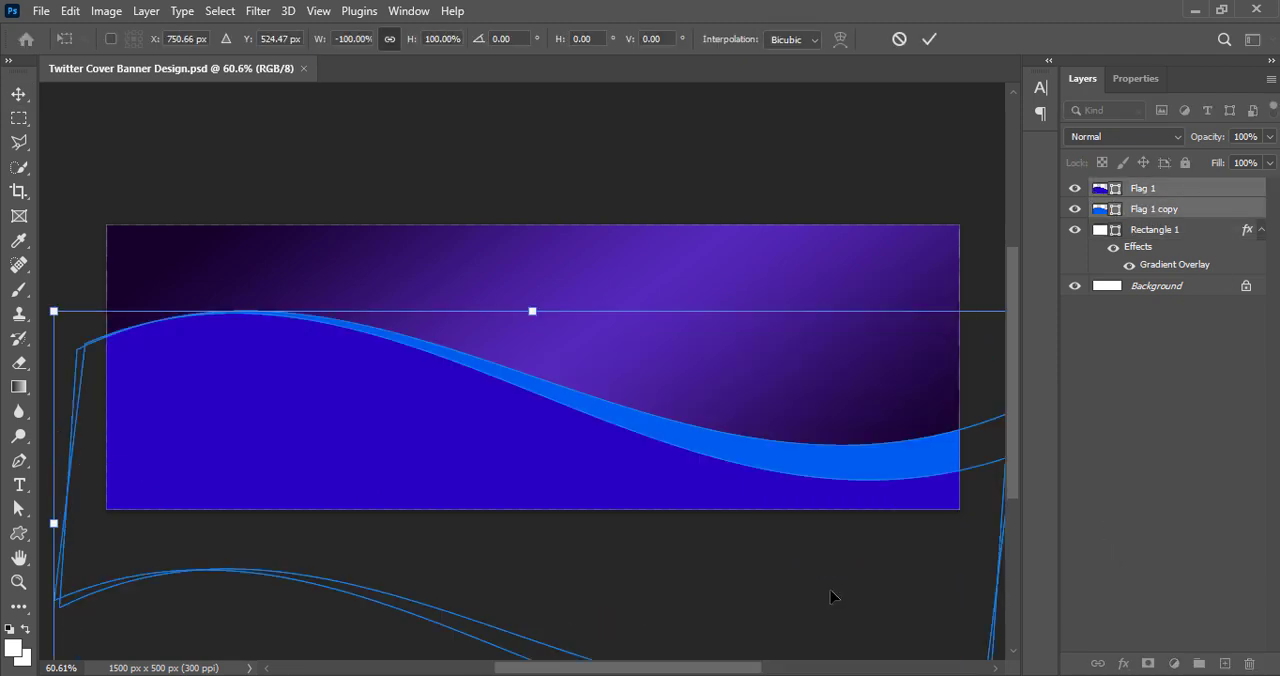
click(929, 39)
key(ctrl+s)
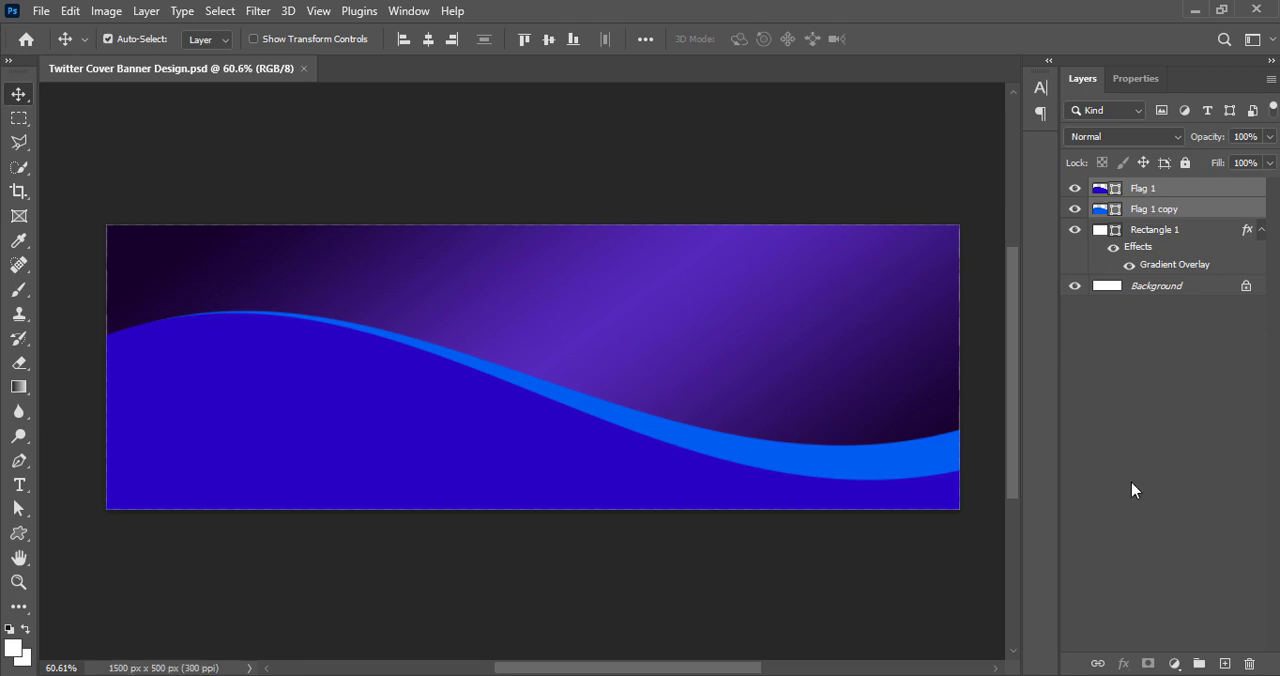
Darken the front wave's fill to a deep navy blue
double_click(1100, 188)
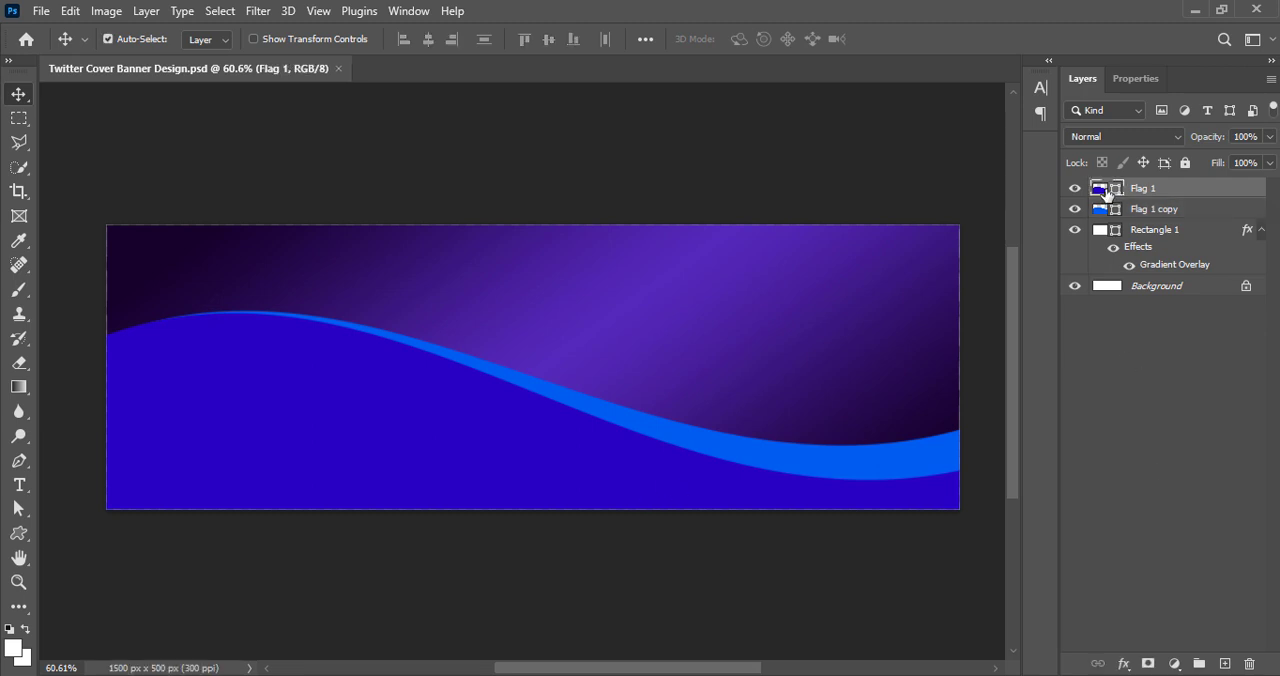
drag(1024, 372, 1024, 402)
click(1210, 232)
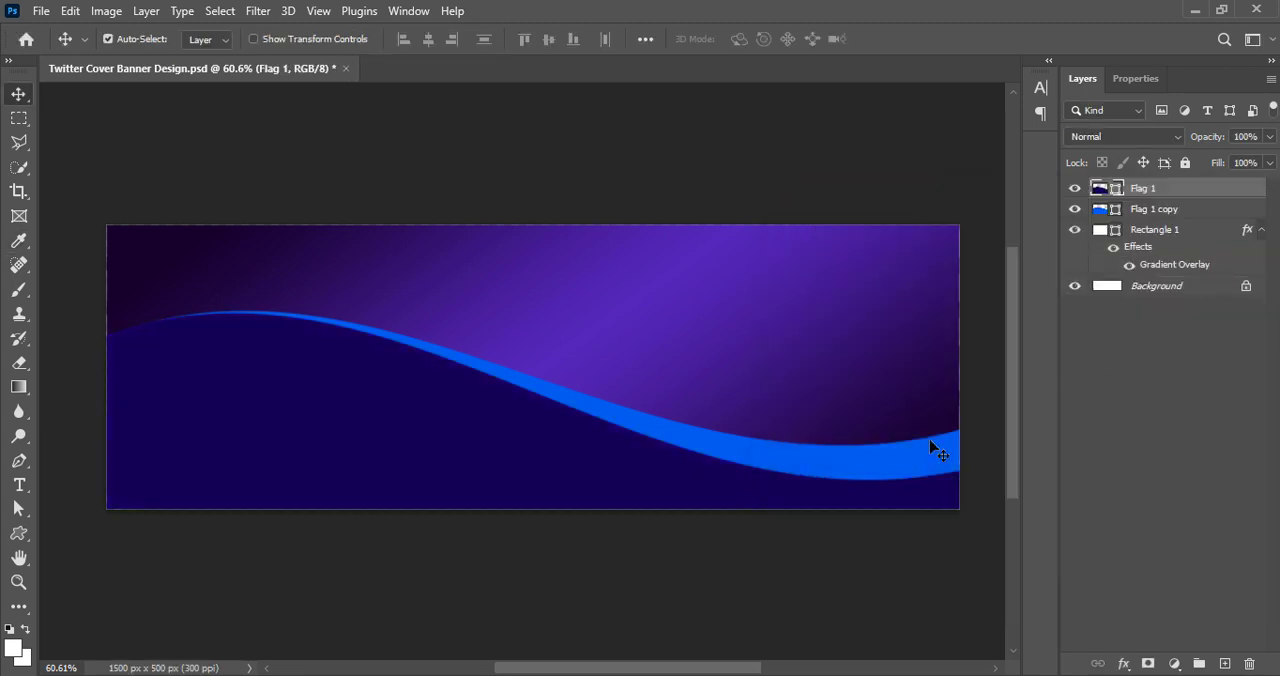
Open the layer style settings for the front wave, Flag 1, keeping the artwork in view
right_click(1102, 205)
click(1102, 205)
drag(900, 135, 1134, 137)
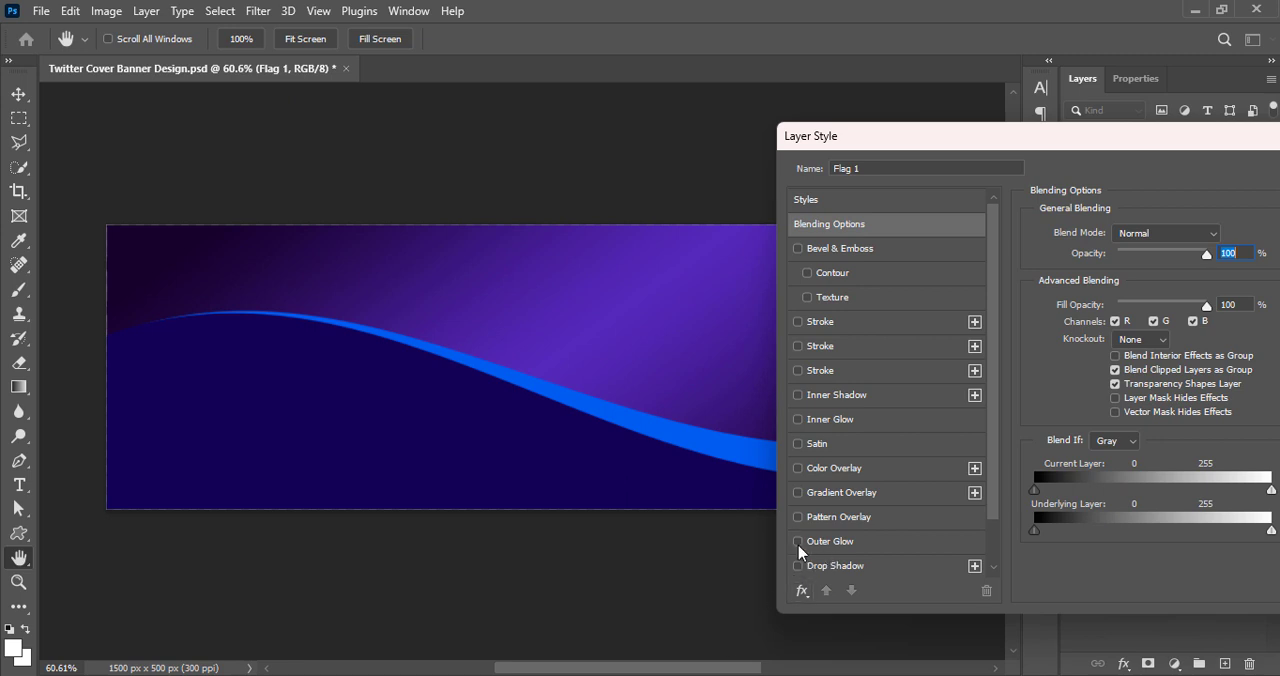
Try an Outer Glow on the front wave with Hard Light blending and 47% opacity
click(798, 541)
click(830, 541)
click(1182, 242)
click(1137, 523)
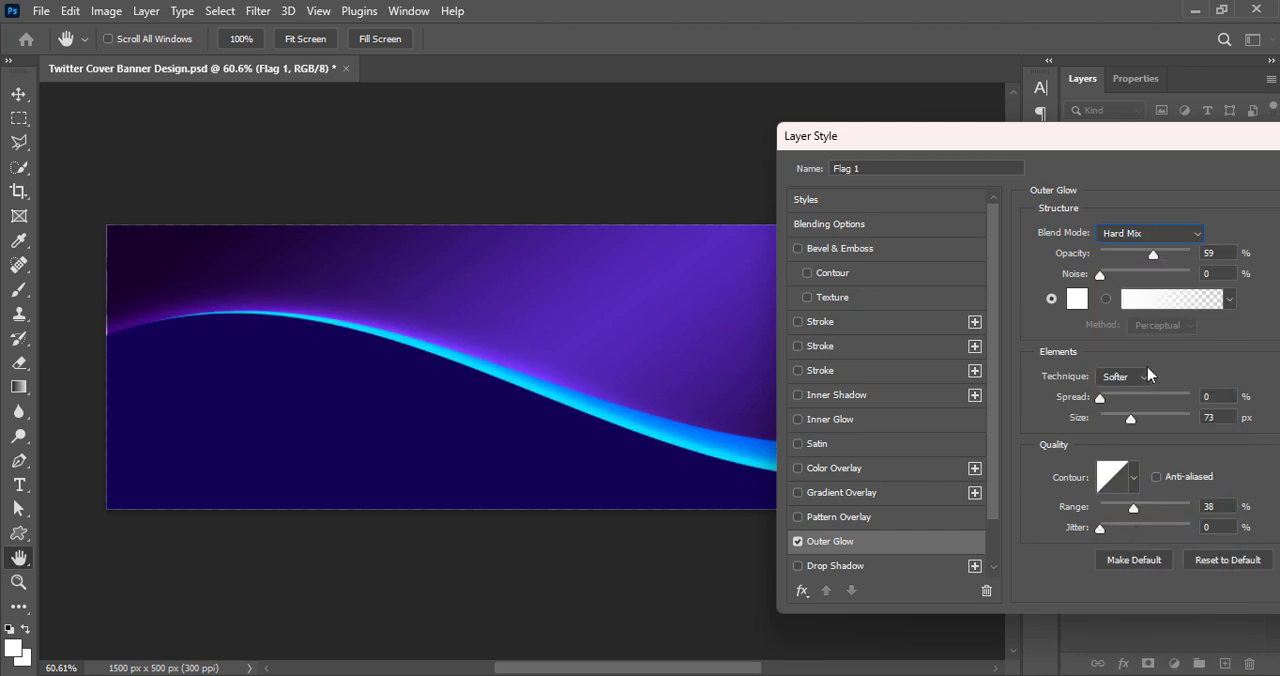
click(1150, 233)
click(1134, 490)
click(1130, 236)
click(1132, 461)
mouse_move(1131, 420)
mouse_down()
mouse_move(1145, 422)
mouse_move(1132, 422)
mouse_up()
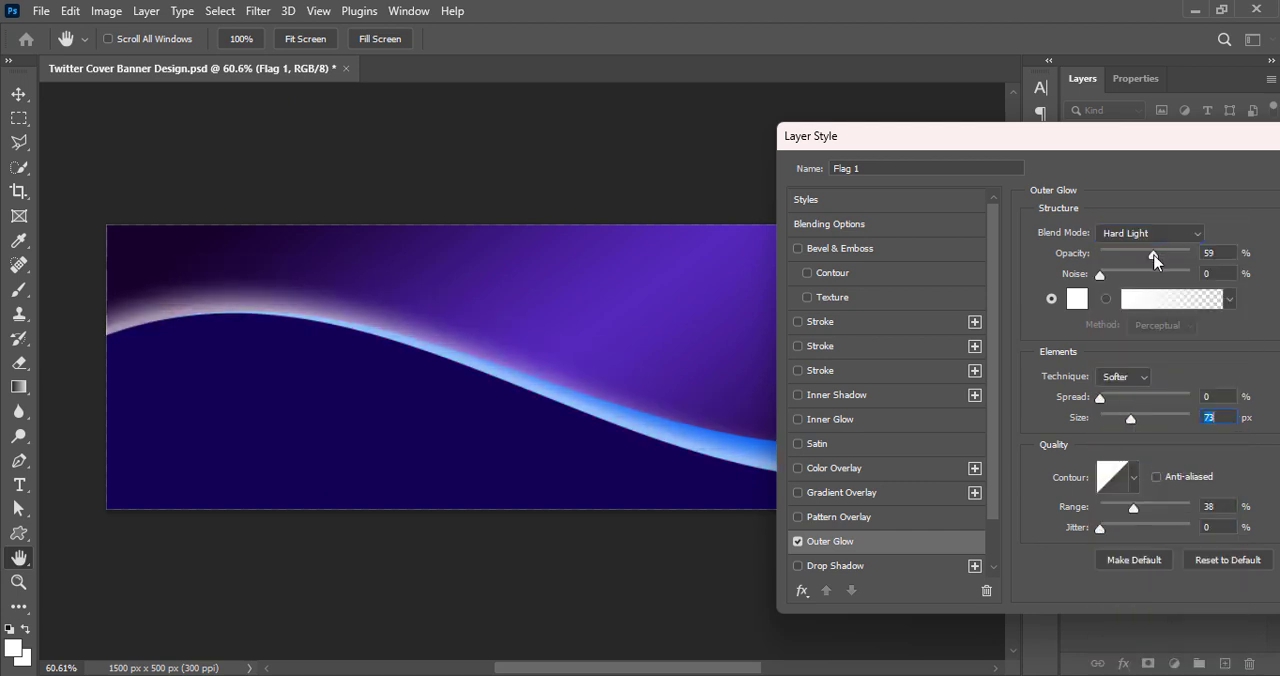
drag(1153, 255, 1145, 260)
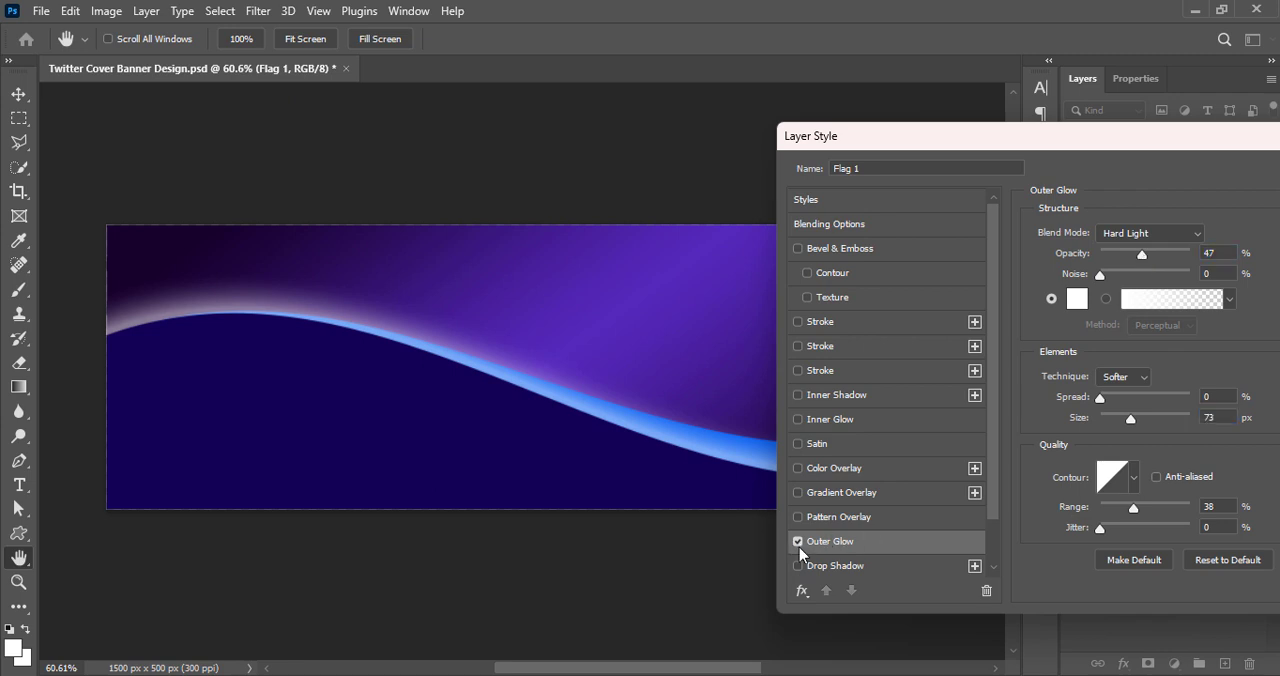
click(798, 541)
Add a white Drop Shadow to the front wave with the Hard Light blend mode
click(816, 566)
click(1224, 235)
drag(804, 249, 783, 236)
click(1208, 235)
click(1131, 239)
click(1133, 523)
click(1136, 237)
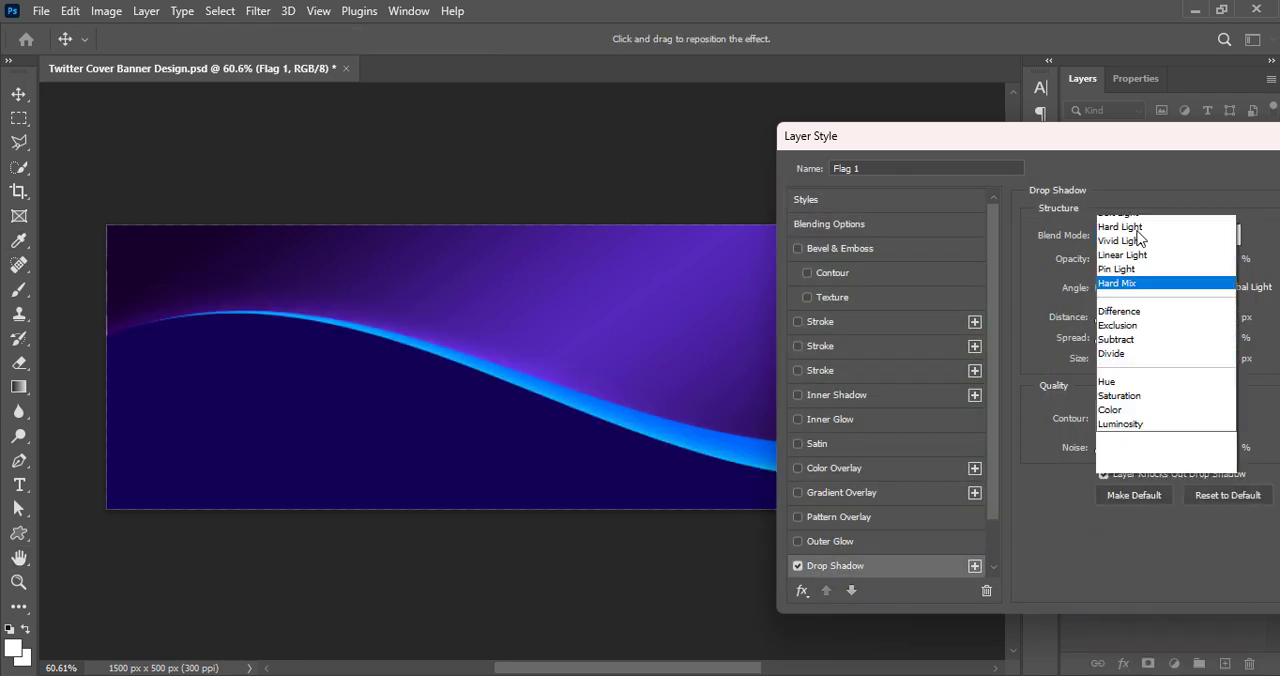
click(1127, 467)
Set the front wave's shadow size to 109 px at 100% opacity and apply the style
drag(1132, 359, 1143, 358)
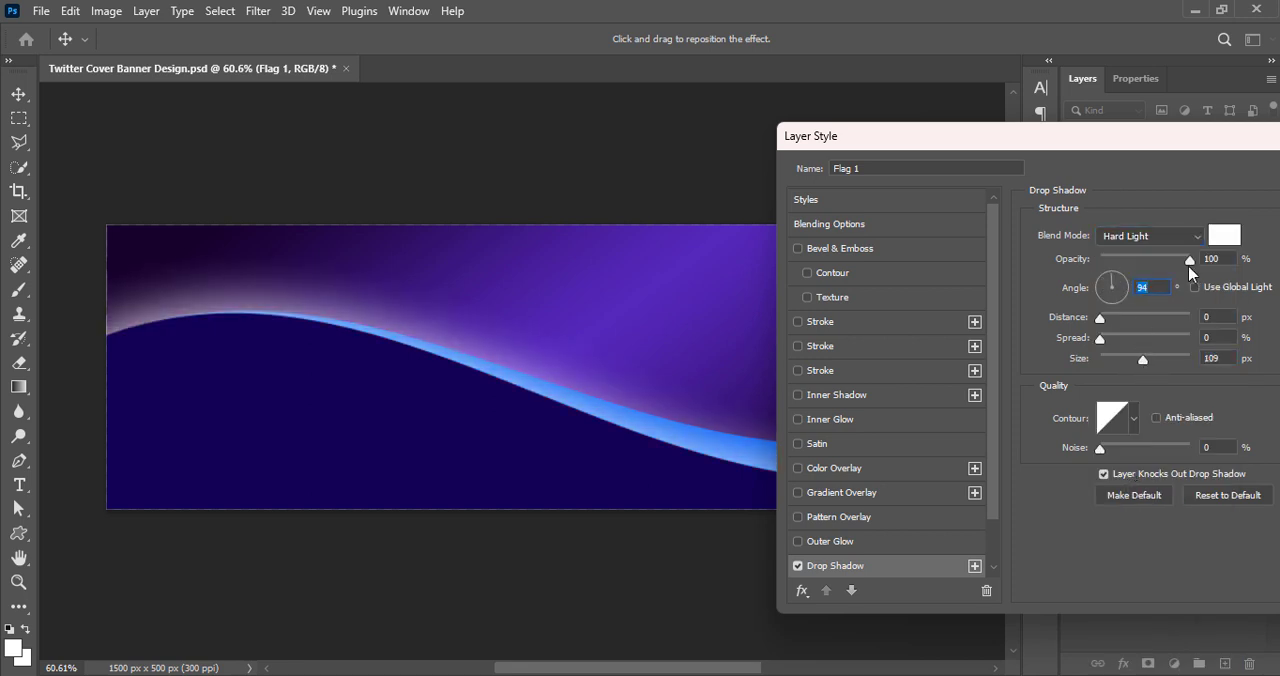
mouse_move(1189, 259)
mouse_down()
mouse_move(1160, 258)
mouse_move(1199, 263)
mouse_up()
drag(1000, 136, 650, 240)
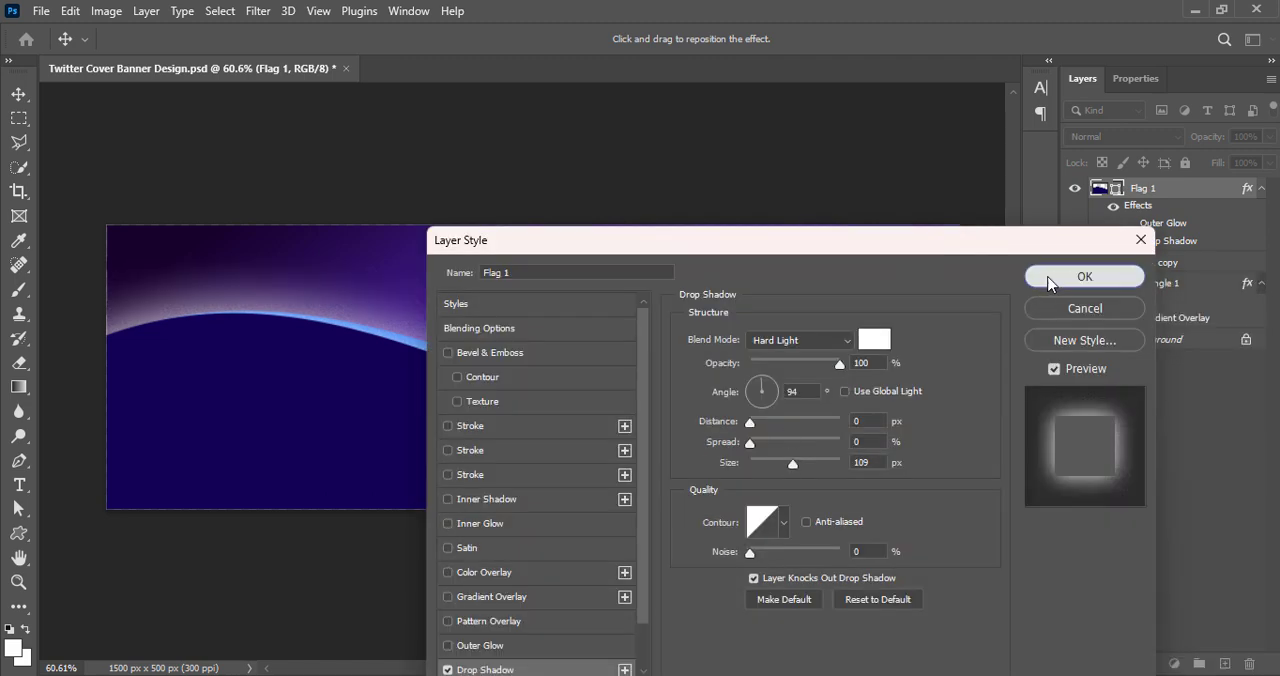
click(1049, 284)
Add a dark Drop Shadow to the brighter blue wave, Flag 1 copy
click(1110, 251)
right_click(1108, 253)
click(1108, 256)
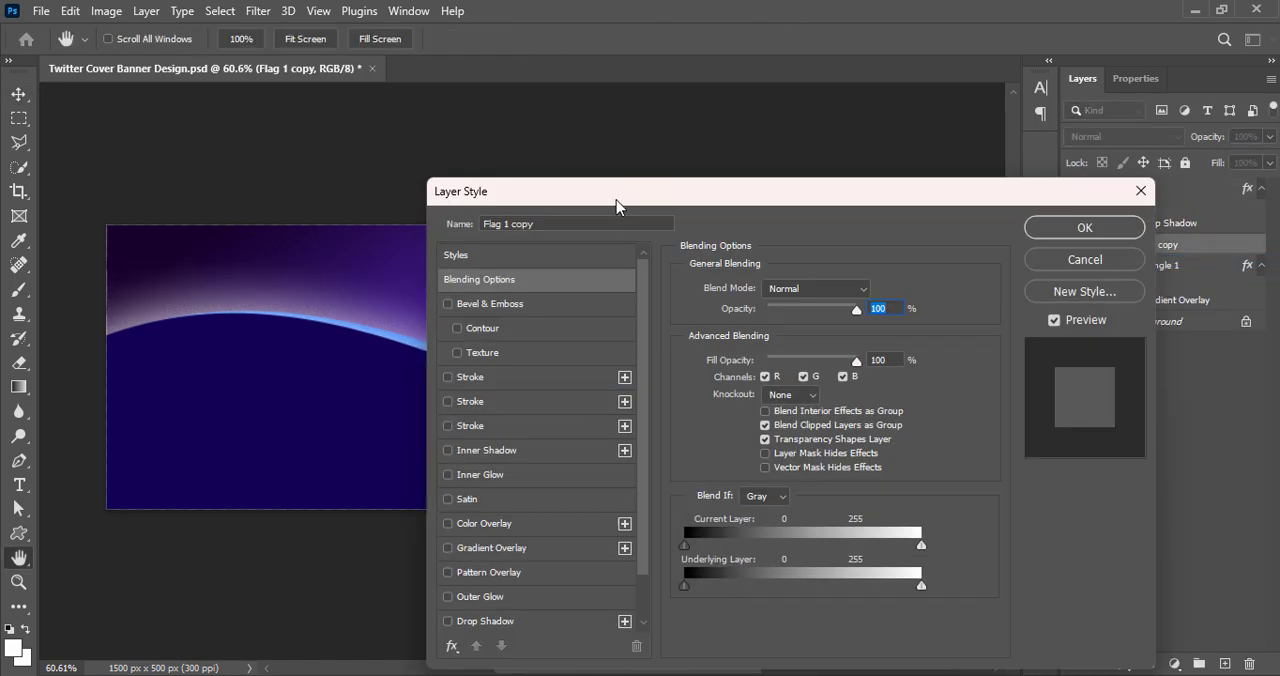
drag(616, 206, 1075, 135)
click(735, 580)
click(1135, 247)
click(1197, 233)
Set the brighter wave's shadow to Normal blending with a much smaller size and apply the style
click(1225, 227)
click(1201, 240)
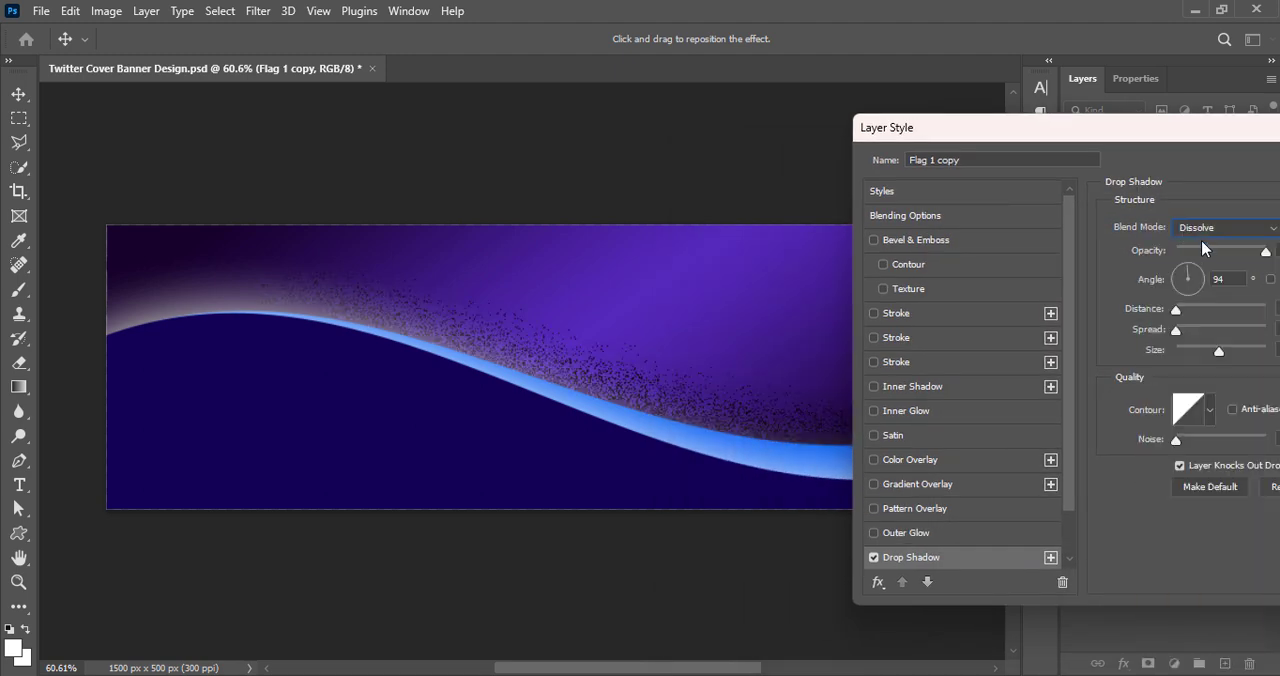
click(1201, 228)
click(1195, 221)
drag(1218, 351, 1185, 357)
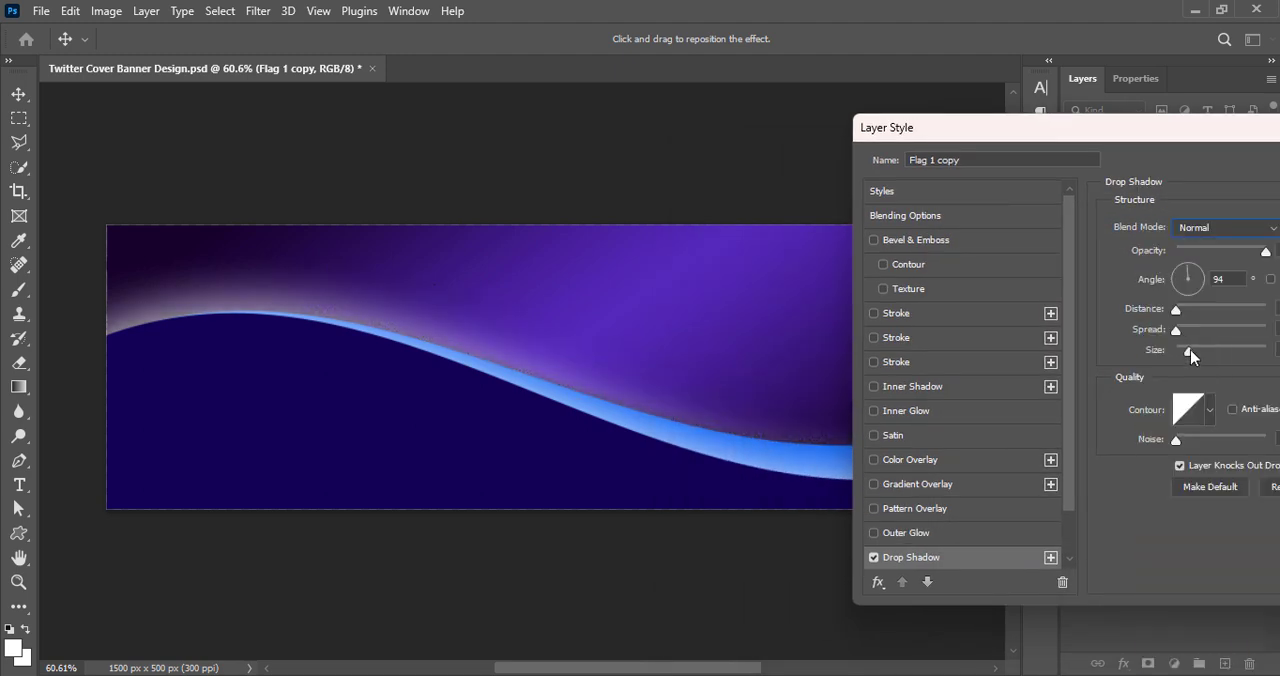
drag(1135, 149, 538, 173)
click(920, 188)
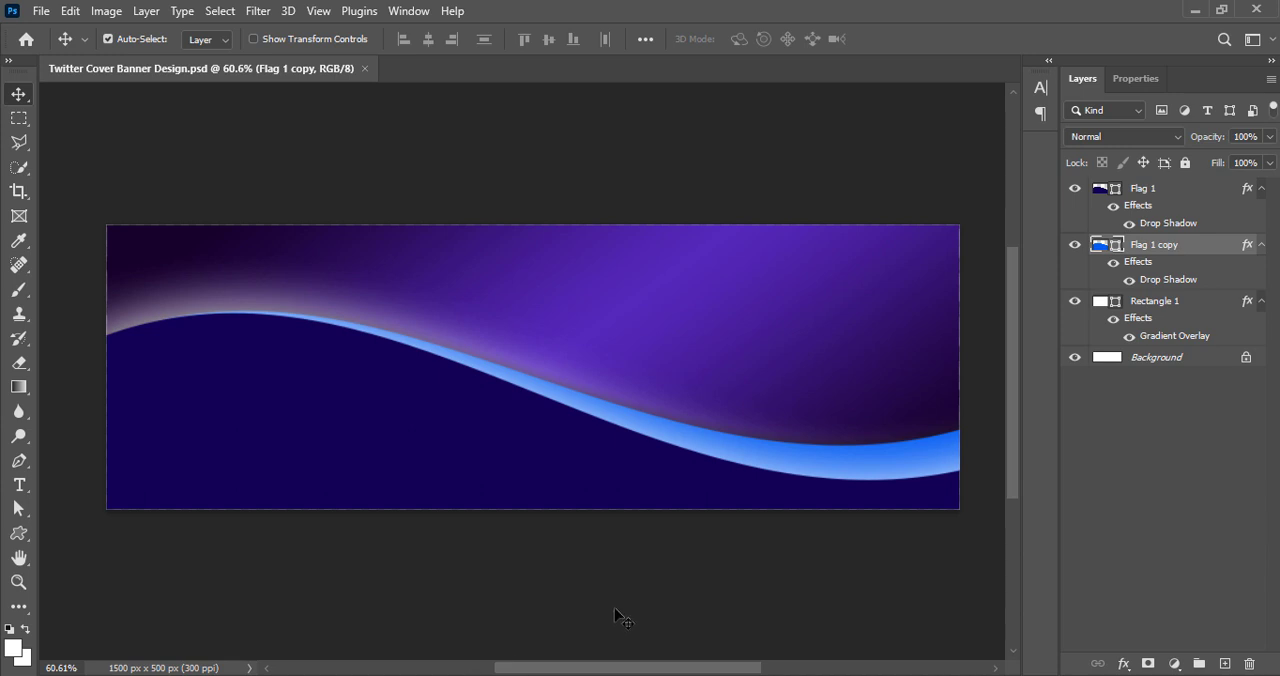
On a new layer above the brighter blue wave, draw a circle about 375 px across on the banner's right side
click(1224, 664)
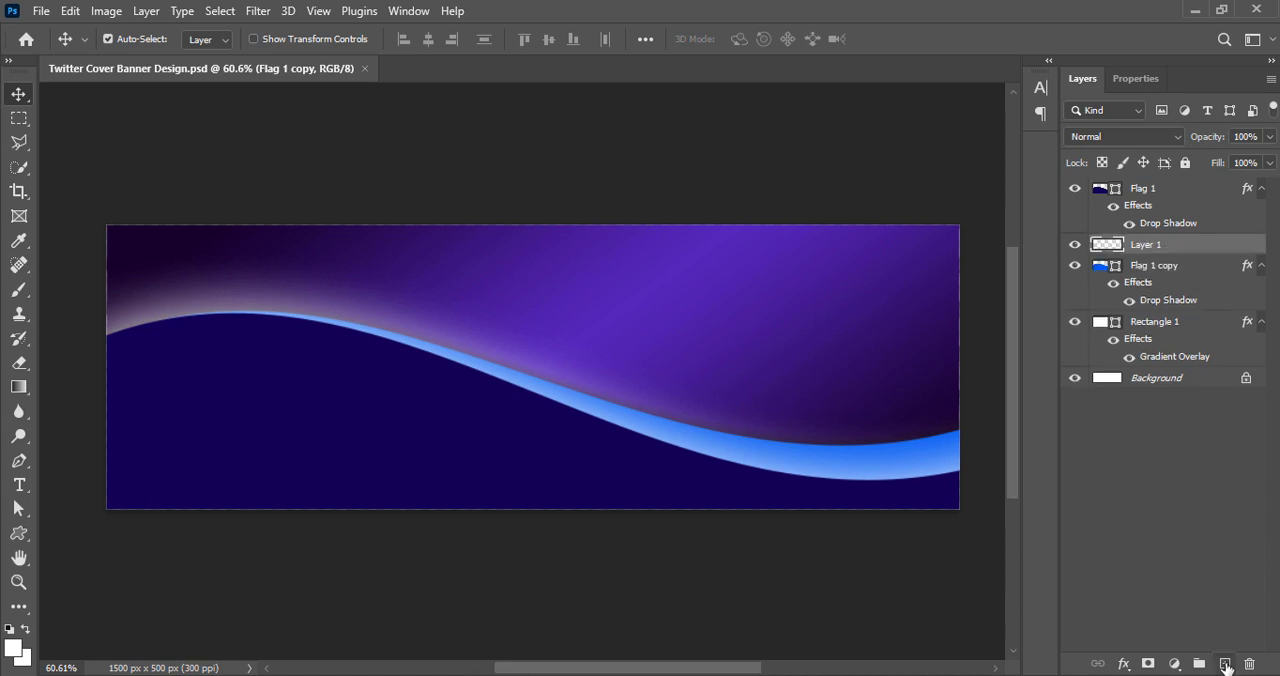
drag(18, 533, 80, 552)
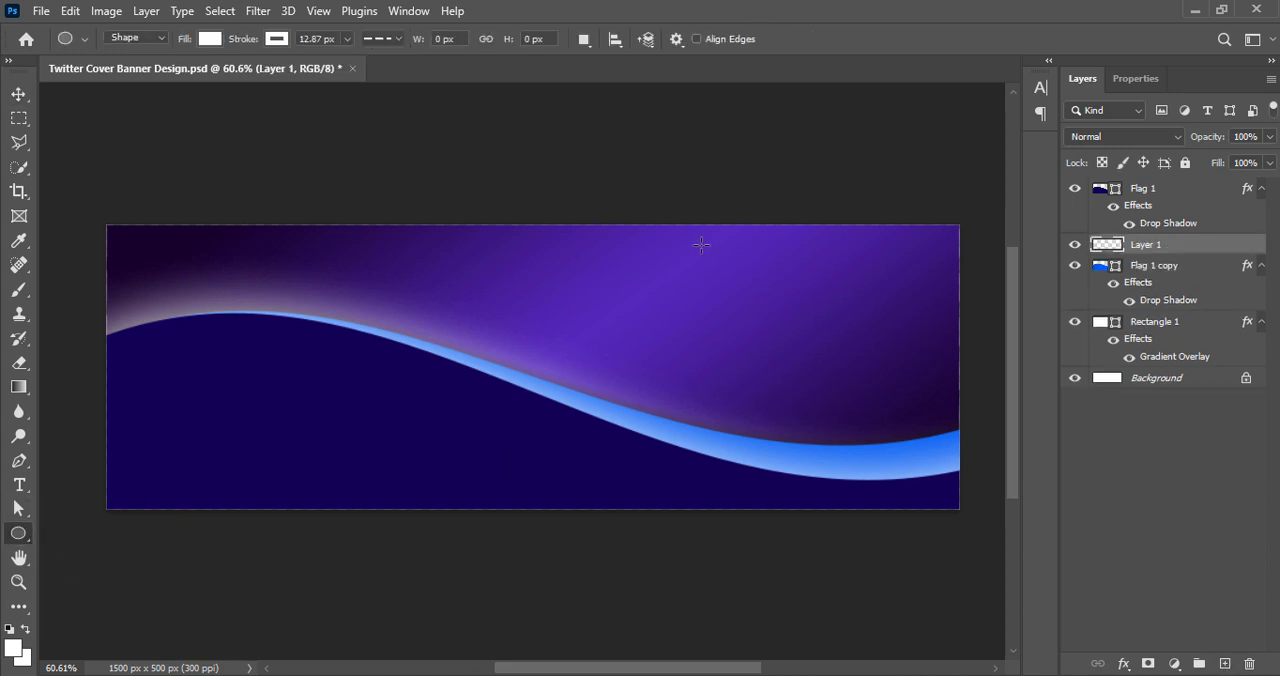
mouse_move(700, 244)
mouse_down()
mouse_move(886, 400)
mouse_move(971, 423)
mouse_move(975, 457)
mouse_up()
Remove the circle's stroke and fill it with black
click(1129, 301)
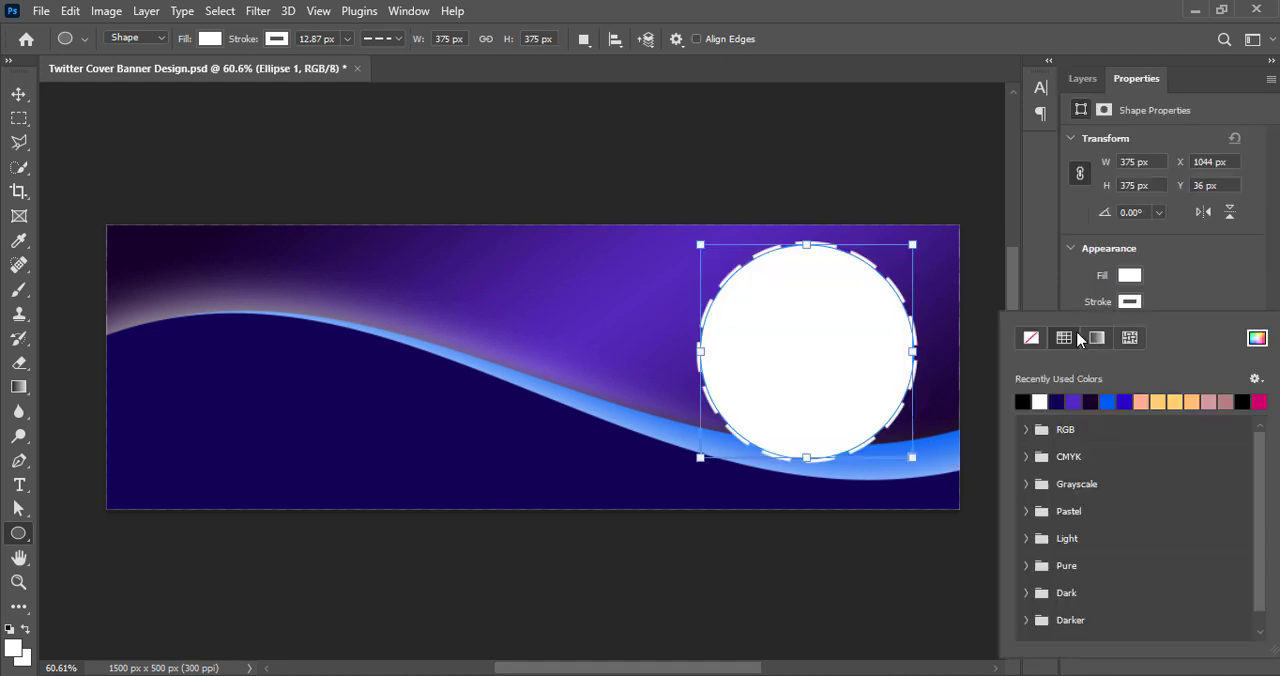
click(1031, 337)
click(1129, 275)
click(1037, 369)
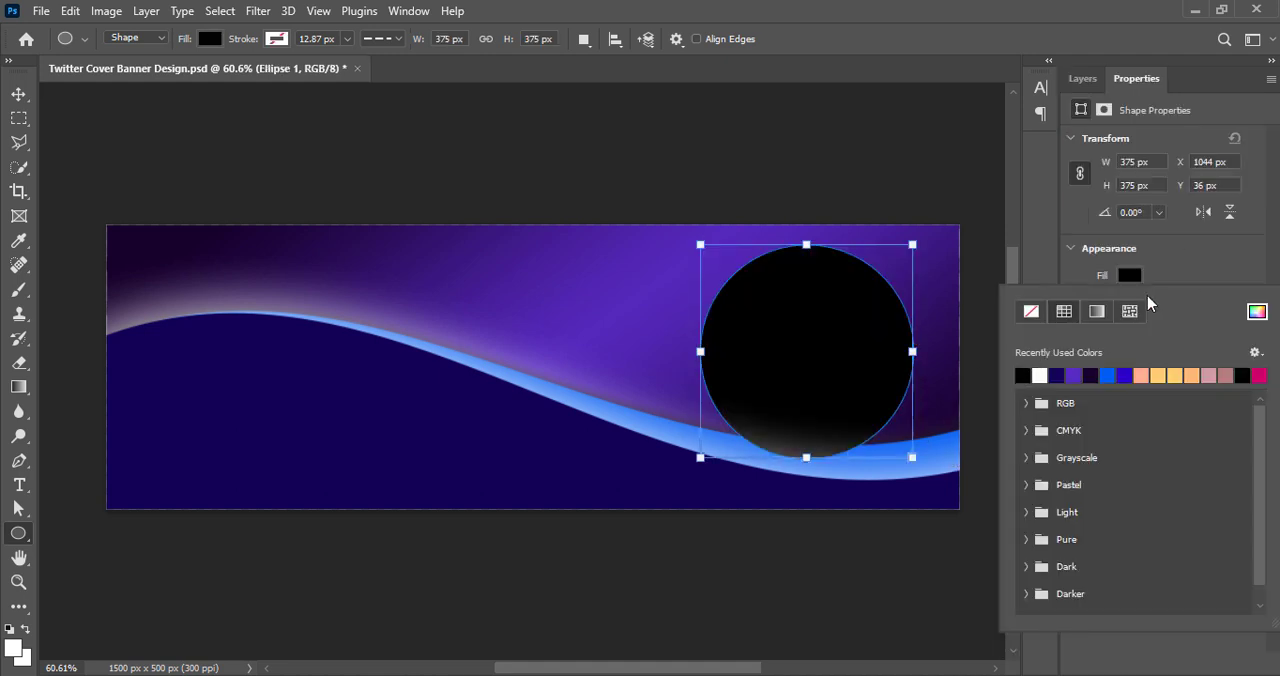
key(Return)
Move the black circle slightly right and up, and duplicate it slightly to the left, stacking the copy beneath the original
key(v)
click(1082, 78)
drag(806, 349, 826, 346)
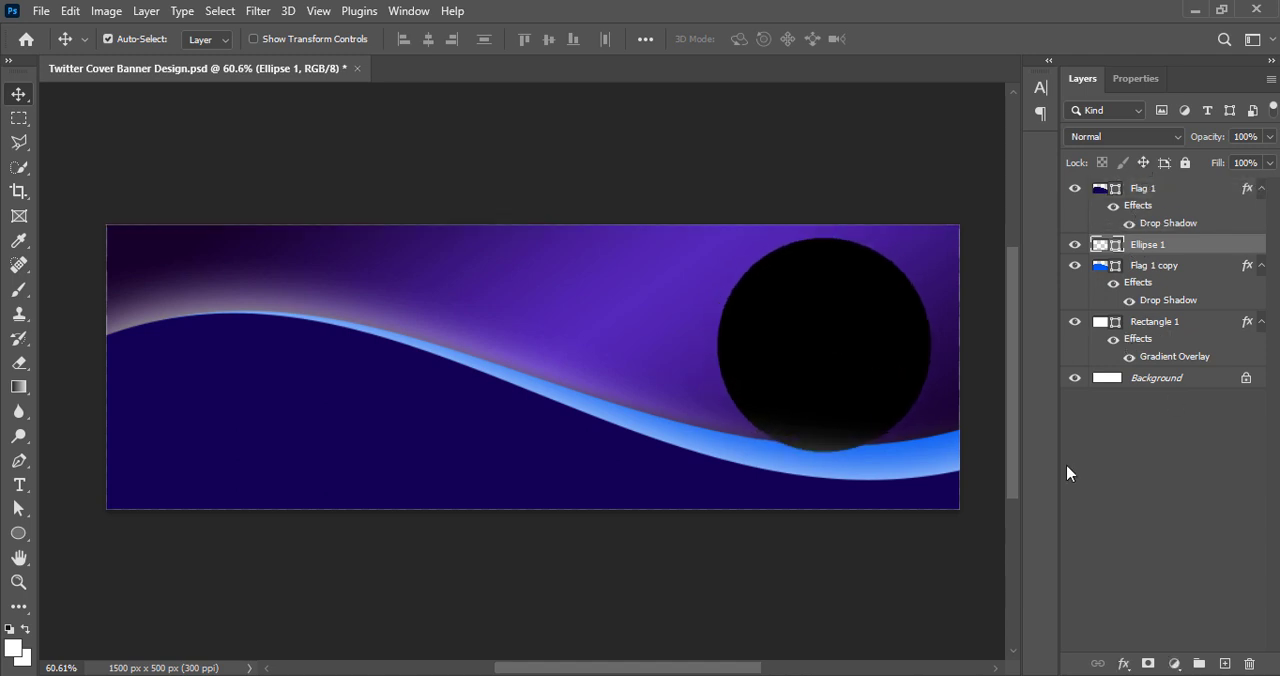
alt+drag(854, 322, 842, 322)
drag(1103, 246, 1102, 275)
Recolour the circle copy beneath the black circle to crimson 910037
double_click(1102, 267)
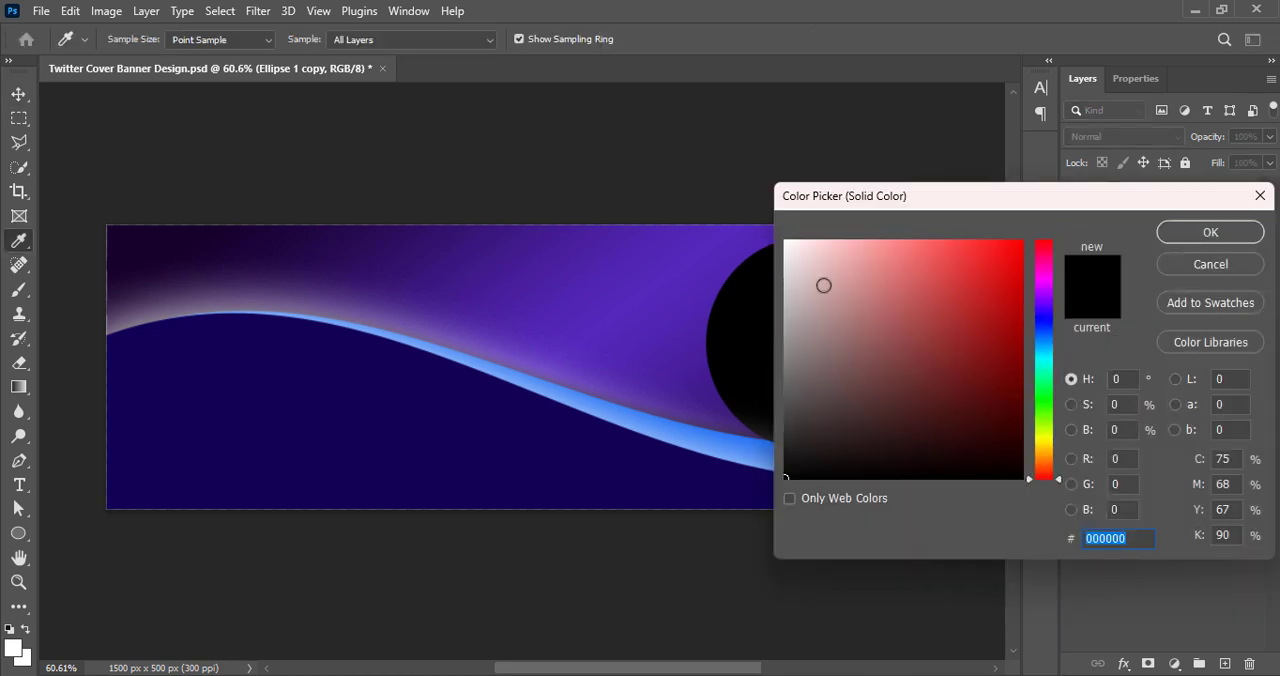
drag(822, 284, 851, 344)
drag(1030, 481, 1040, 266)
drag(990, 377, 1024, 410)
click(1046, 255)
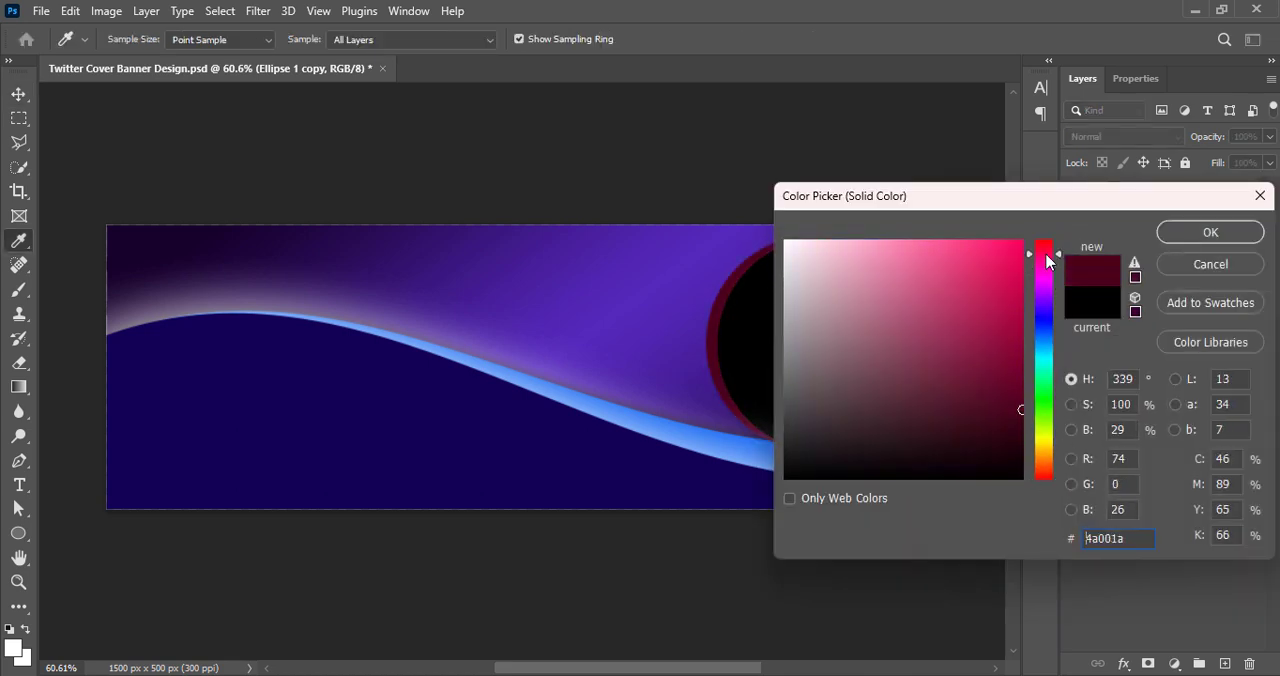
drag(998, 197, 963, 203)
mouse_move(923, 351)
mouse_down()
mouse_move(906, 286)
mouse_move(980, 391)
mouse_up()
drag(1010, 268, 1008, 310)
drag(990, 365, 988, 345)
click(1009, 260)
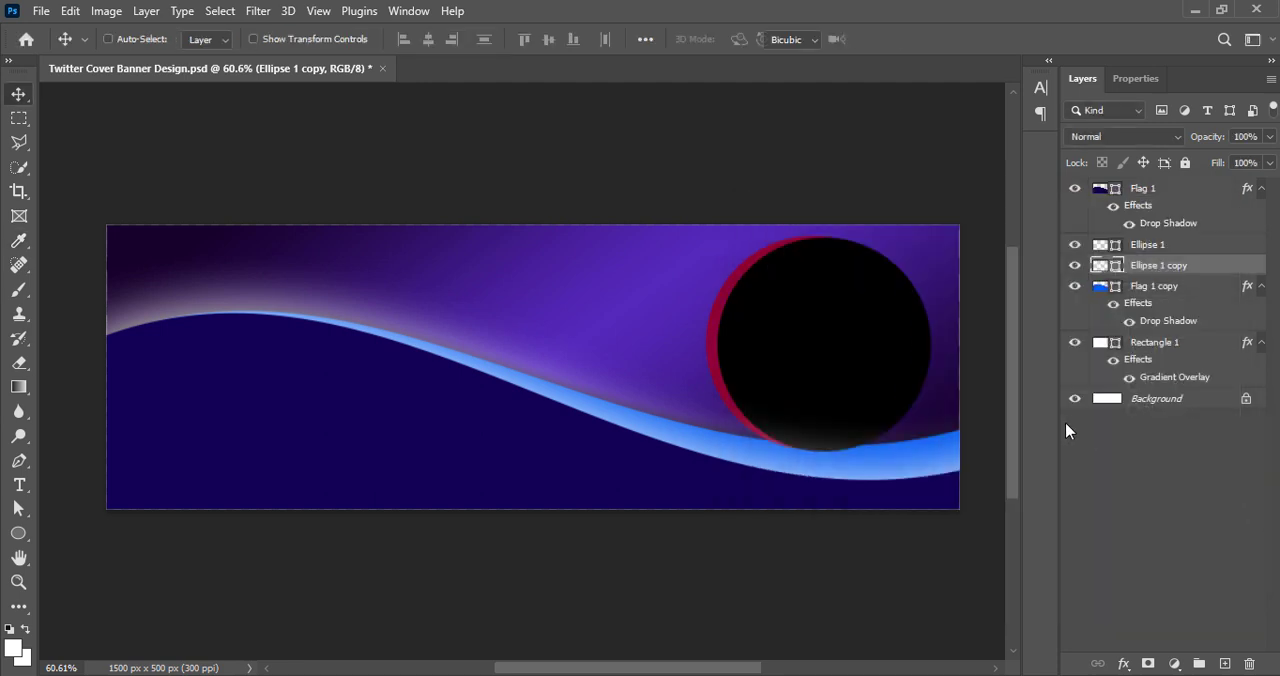
Nudge the crimson circle up and left to about X 1235 px, Y 203 px, and apply the transform
key(ctrl+t)
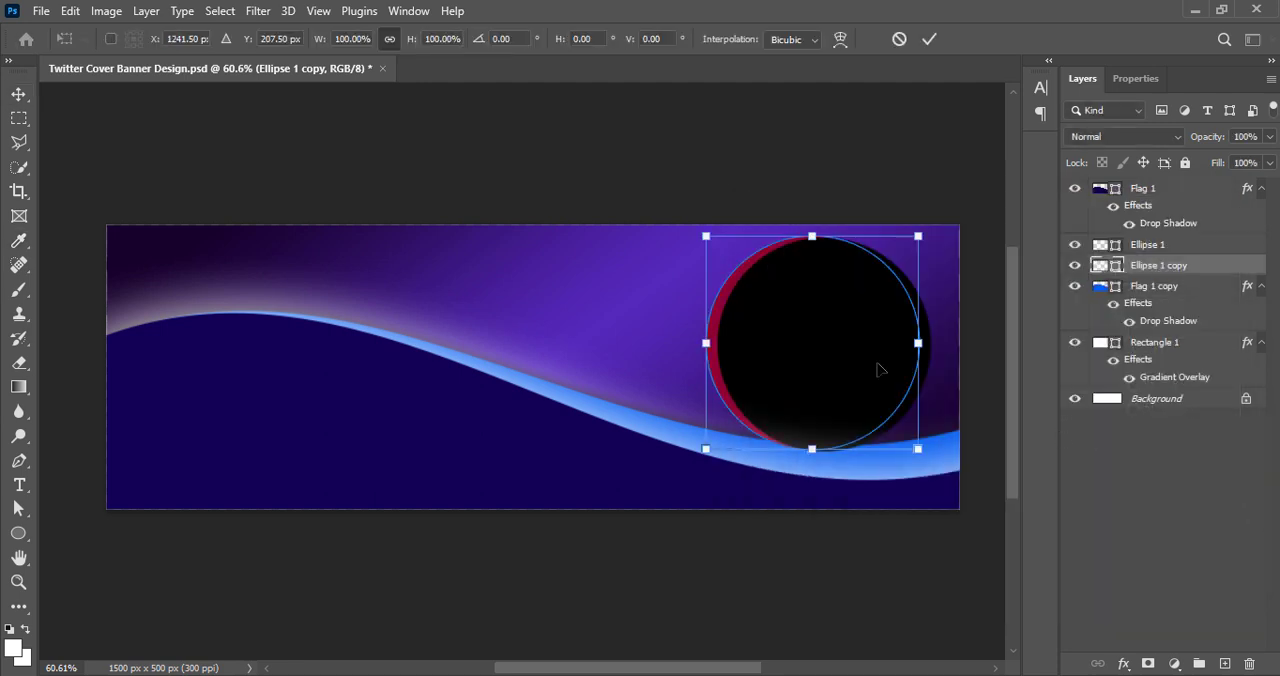
key(Up)
key(Up)
key(Up)
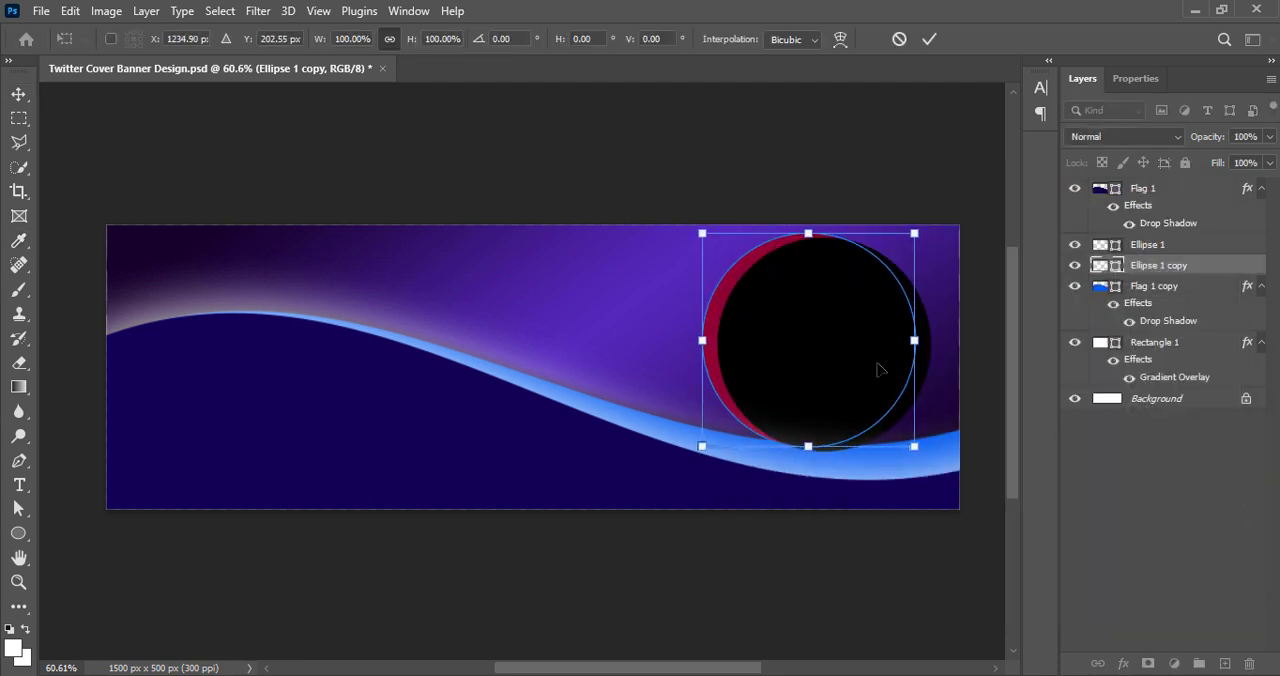
click(929, 39)
Duplicate the crimson circle and position the copy slightly lower right behind the black circle, at about X 1279 px, Y 221 px
drag(714, 366, 760, 394)
key(ctrl+t)
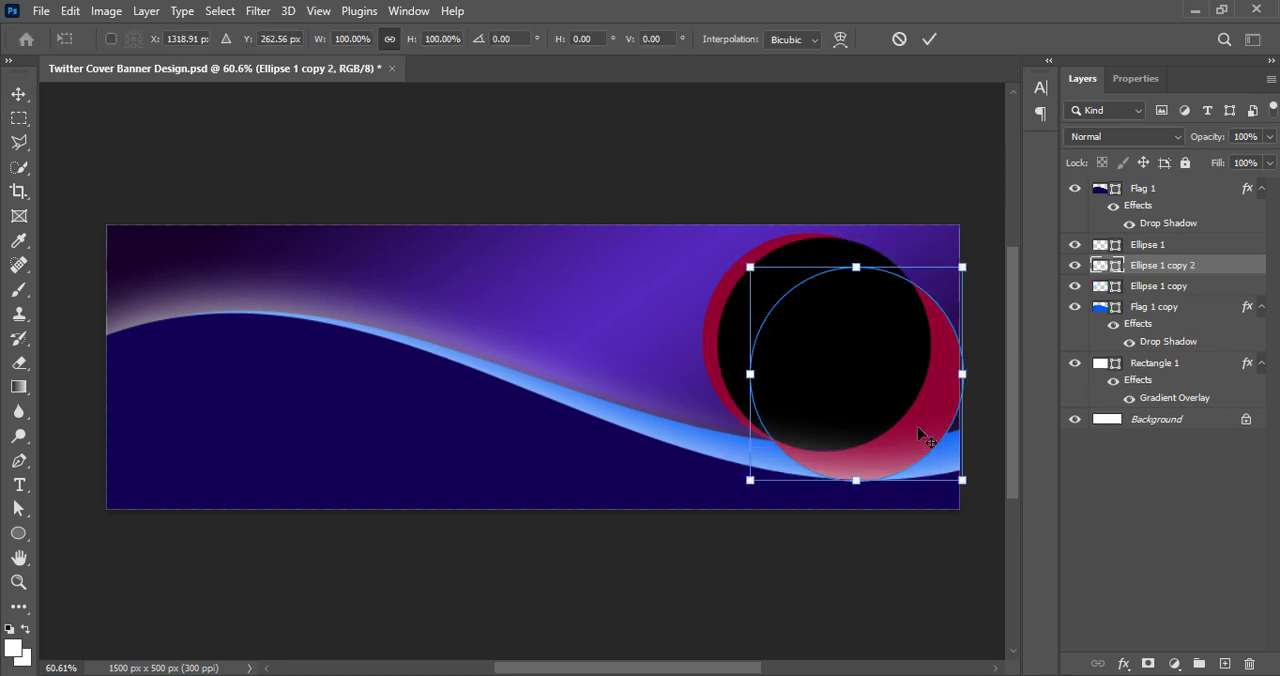
key(Left)
key(Left)
key(Left)
key(Left)
key(Left)
key(Left)
key(Up)
key(Up)
key(Up)
key(Up)
key(Up)
key(Up)
key(Up)
key(Up)
key(Up)
key(Up)
key(Up)
key(Up)
key(Up)
key(Up)
key(Up)
key(Up)
key(Up)
key(Up)
key(Up)
key(Up)
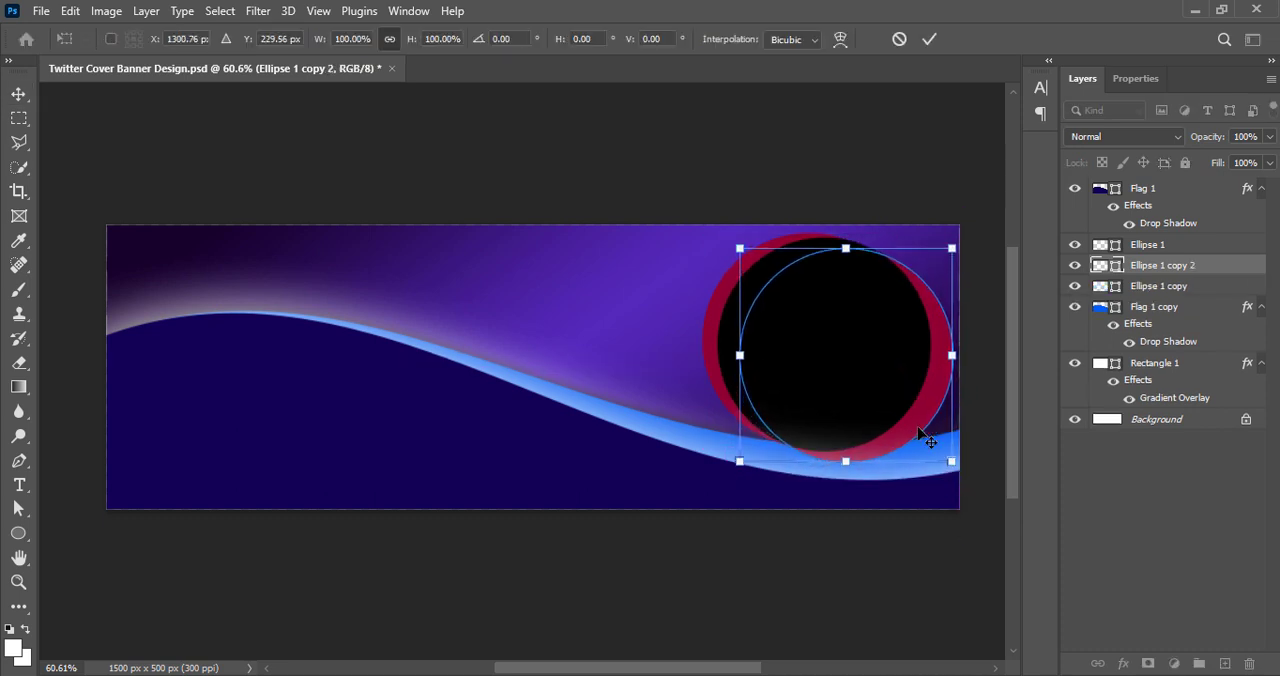
key(Left)
key(Left)
key(Left)
key(Left)
key(Left)
key(Left)
key(Left)
key(Left)
key(Left)
key(Left)
key(Left)
key(Left)
key(Left)
key(Left)
key(Left)
key(Left)
key(Left)
key(Left)
key(Left)
key(Left)
key(Up)
key(Up)
key(Up)
key(Up)
key(Up)
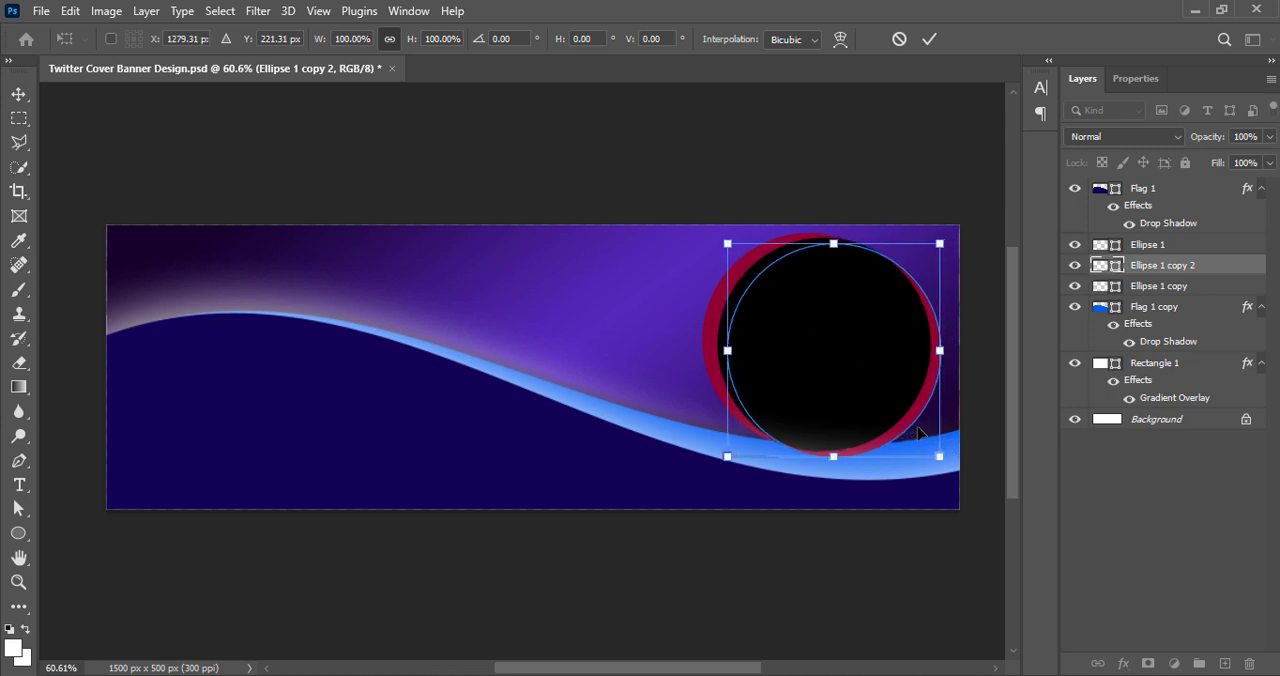
click(929, 39)
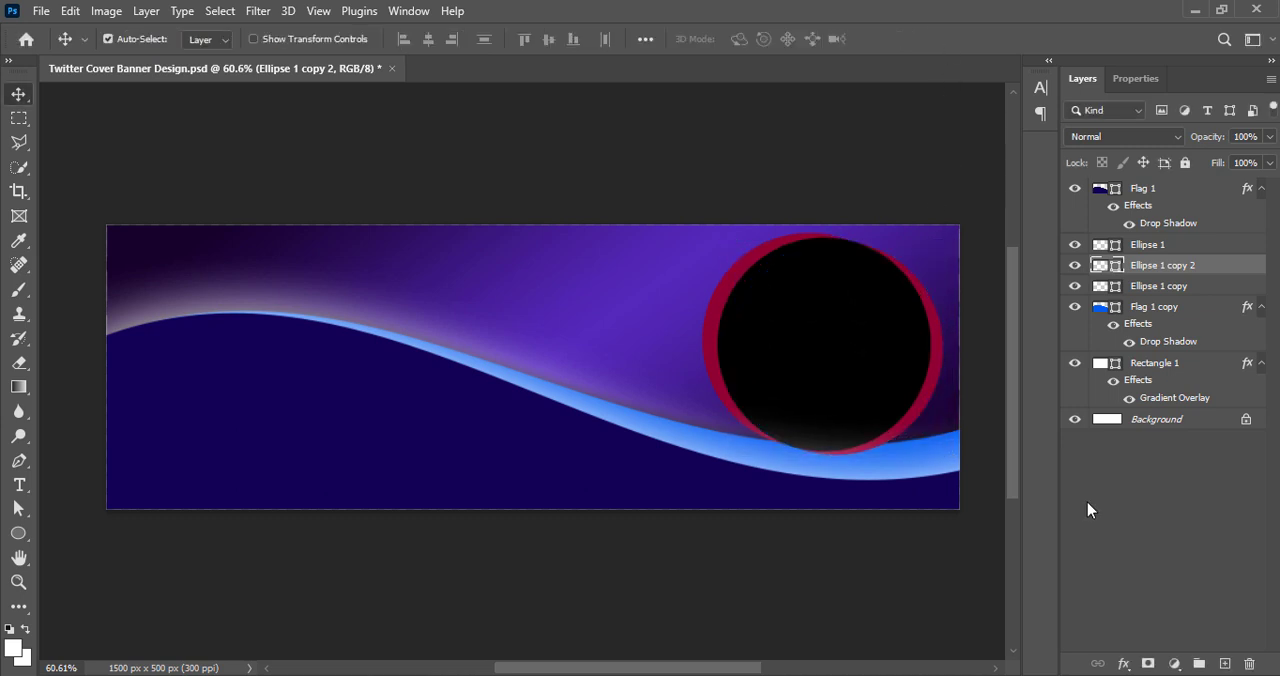
Stack the second circle copy beneath the first crimson one, recolour it dark magenta, and save the document
drag(1092, 275, 1100, 296)
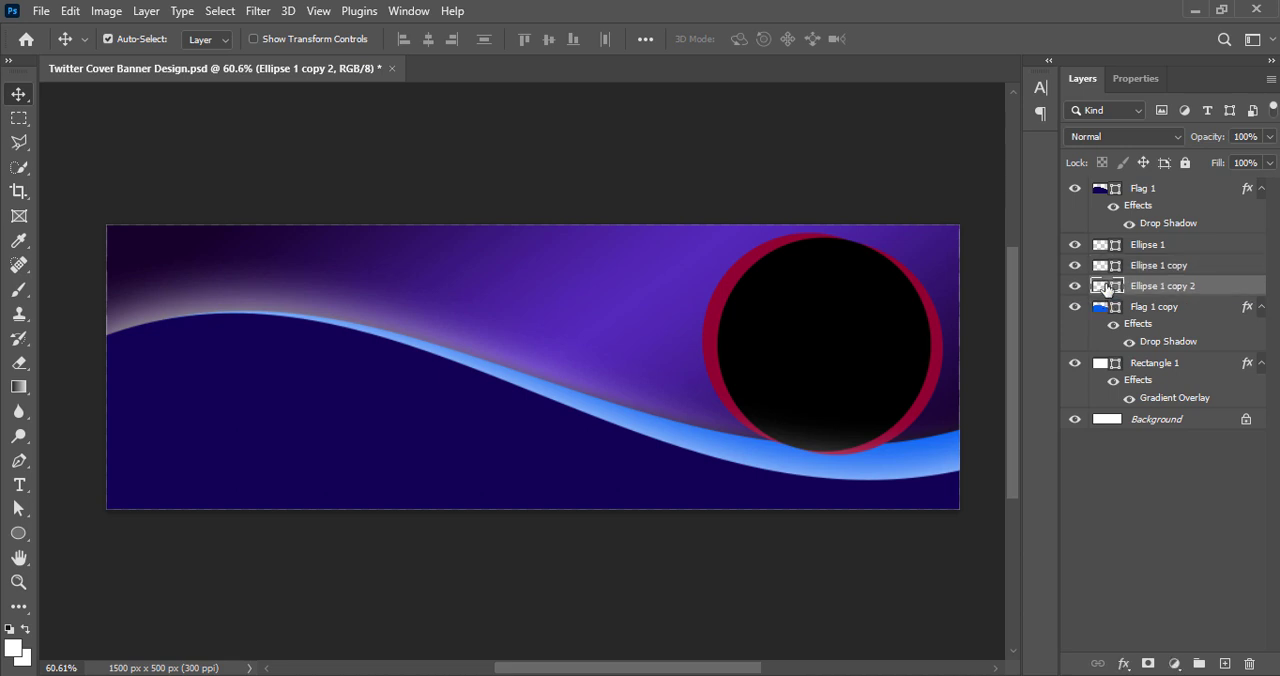
double_click(1100, 286)
drag(1200, 194, 767, 189)
drag(381, 207, 307, 207)
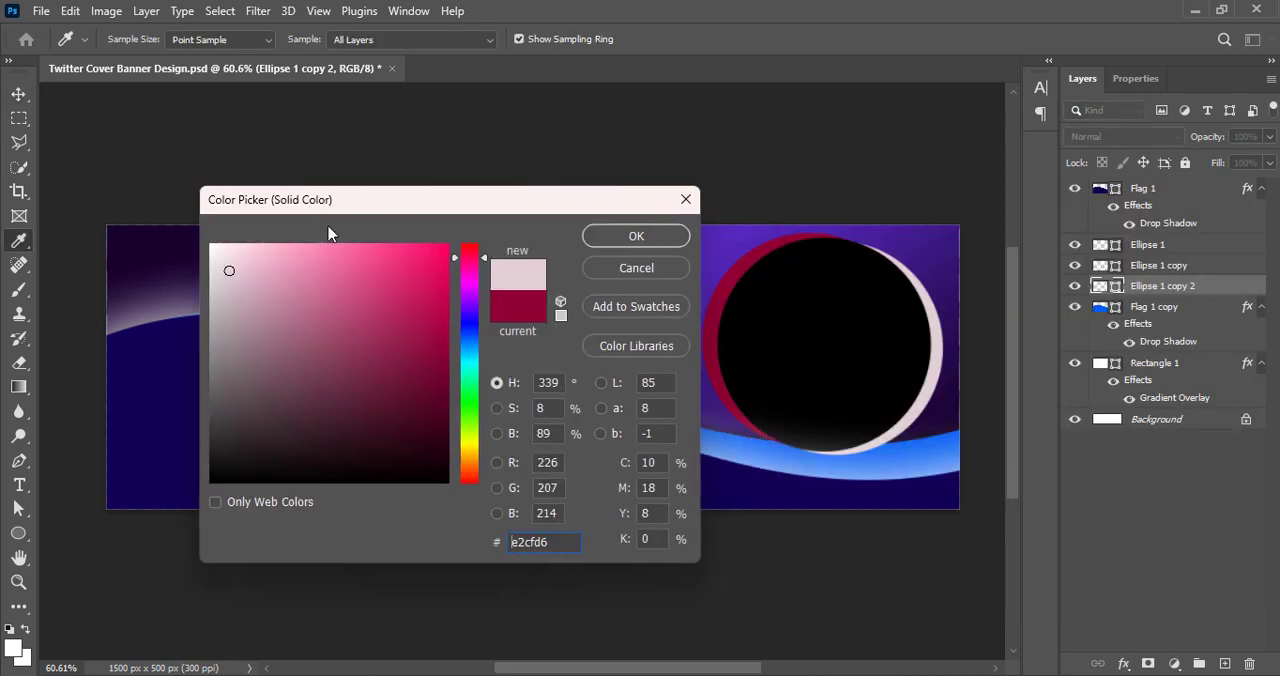
drag(465, 266, 465, 268)
mouse_move(308, 273)
mouse_down()
mouse_move(447, 284)
mouse_move(452, 365)
mouse_up()
click(640, 238)
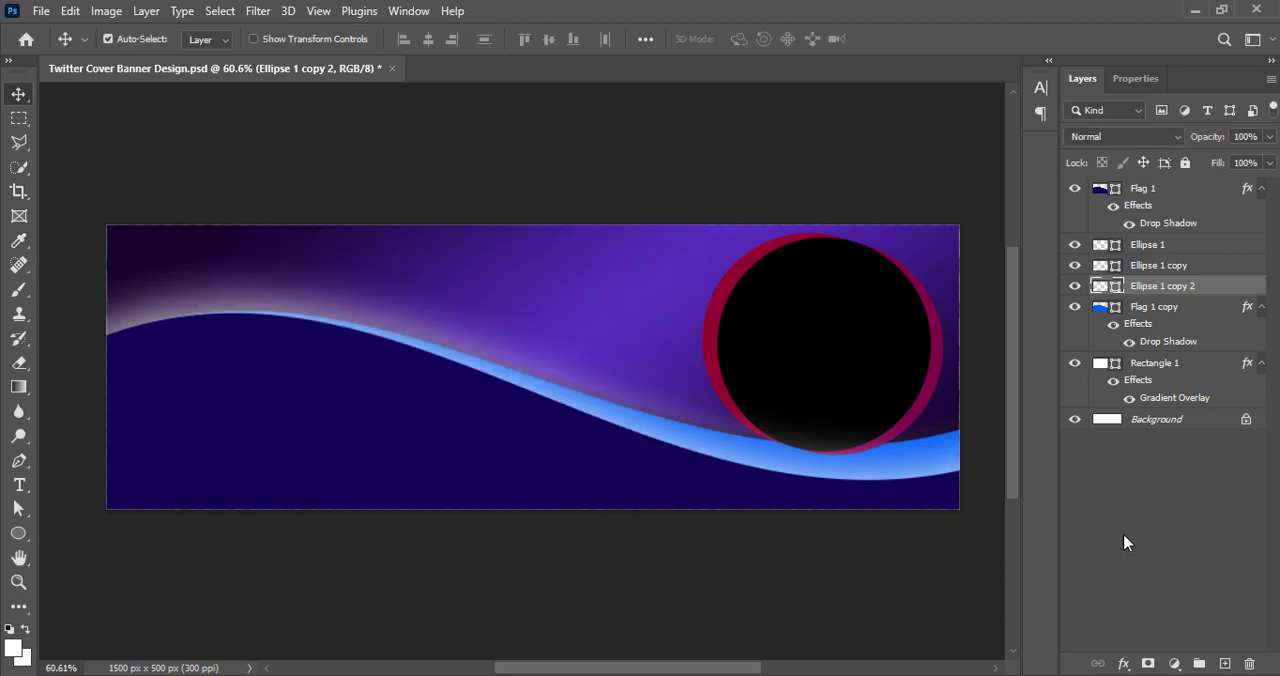
key(ctrl+s)
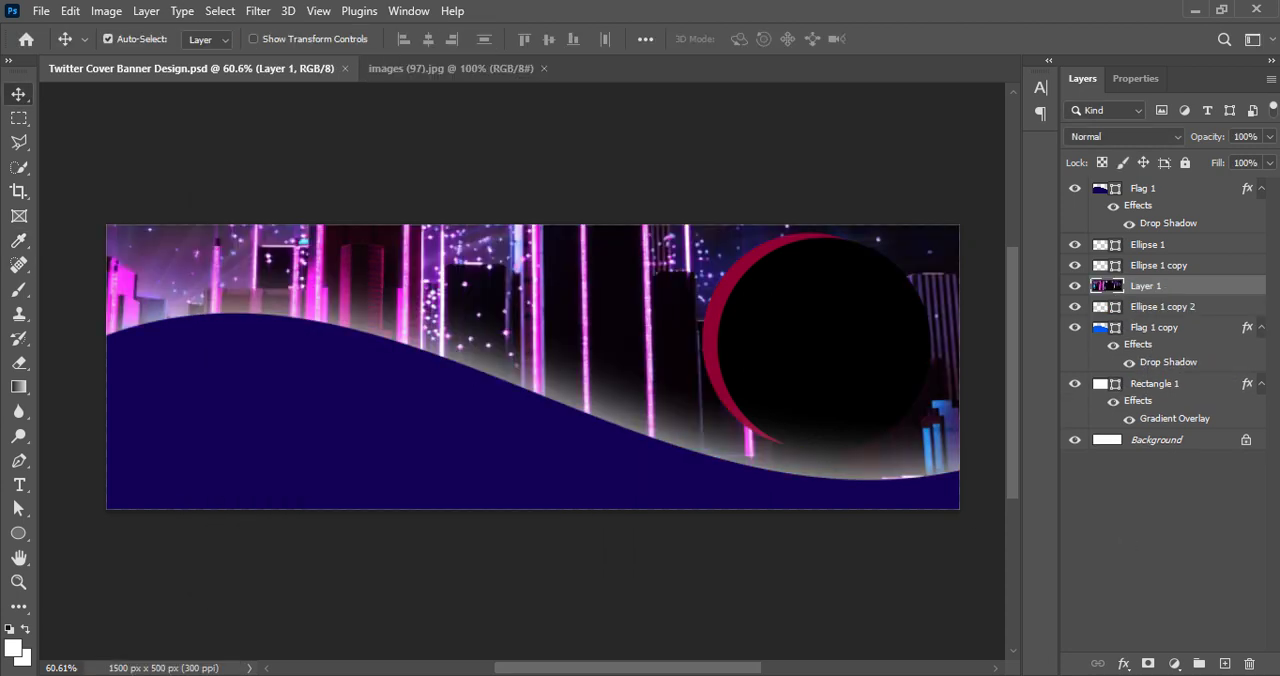
Scale the neon city image to 79.38%, centre it over the banner, and stack its layer beneath the brighter blue wave
drag(520, 293, 563, 305)
key(ctrl+t)
drag(518, 634, 520, 508)
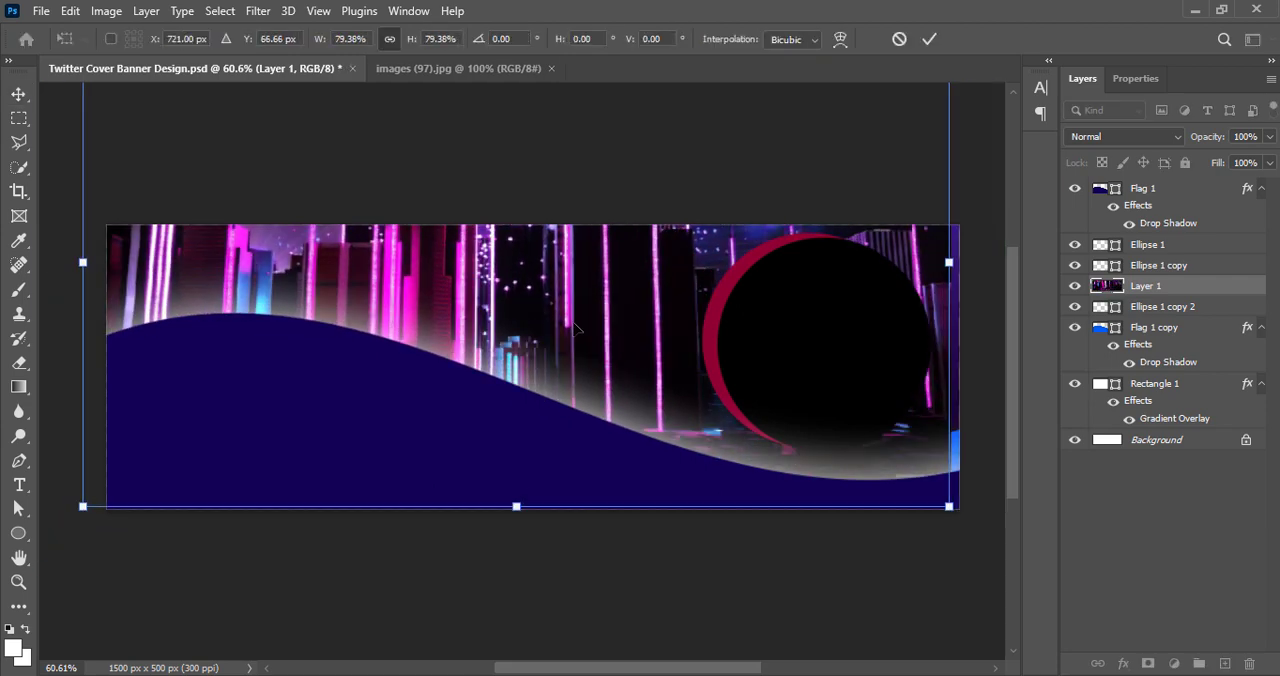
drag(568, 294, 586, 436)
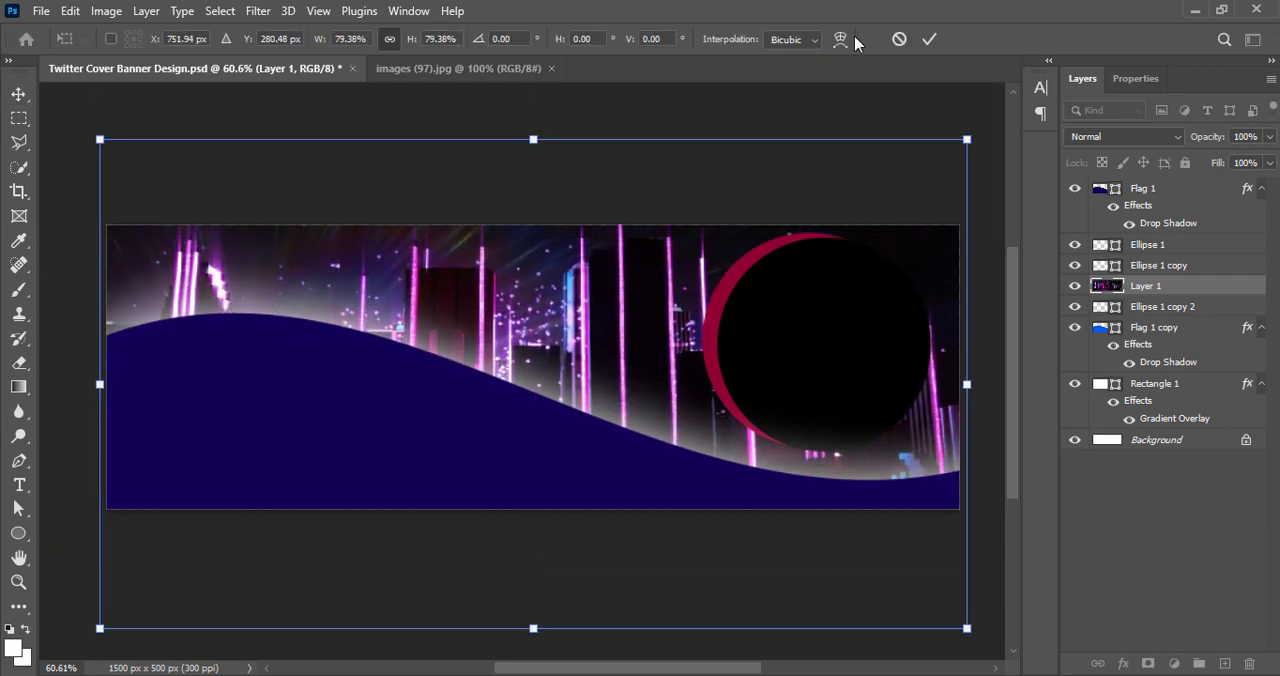
click(929, 38)
drag(1178, 293, 1117, 366)
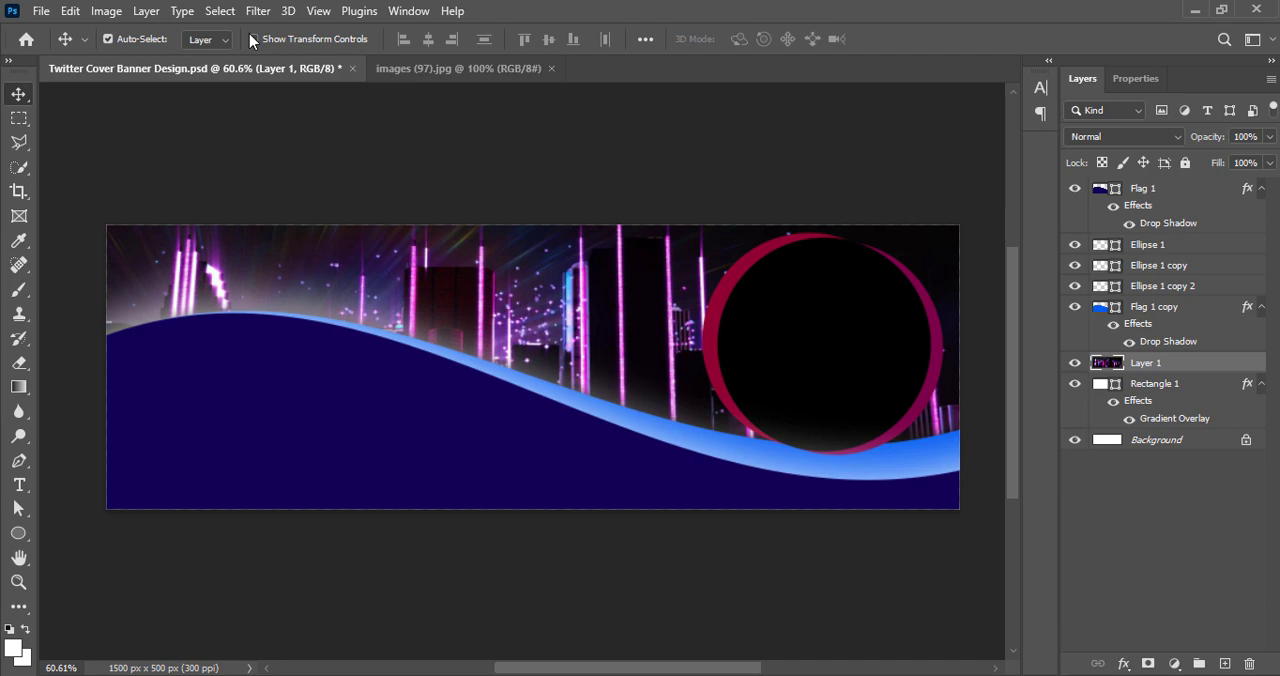
Adjust the neon city image by raising its vibrance slightly and increasing its contrast
click(106, 11)
click(378, 143)
drag(426, 166, 442, 166)
click(575, 136)
click(106, 11)
click(400, 58)
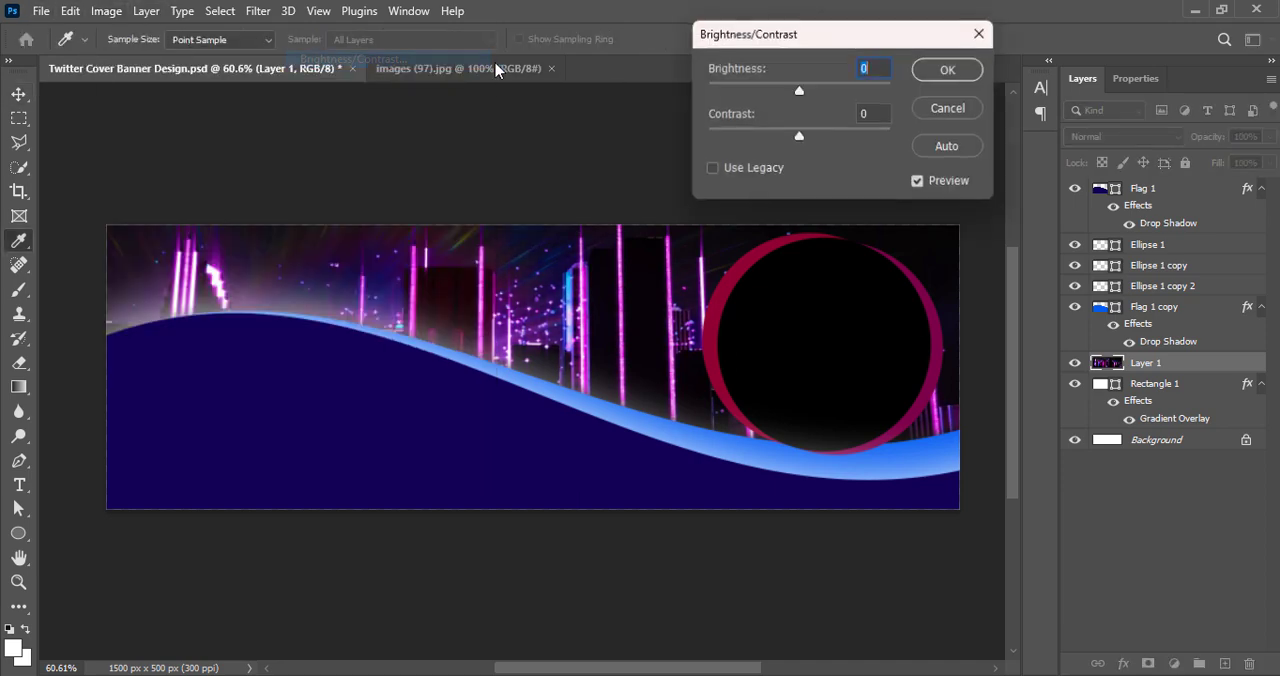
drag(799, 137, 815, 137)
click(949, 69)
Try several Hue/Saturation presets on the neon city image and apply Strong Saturation
click(106, 11)
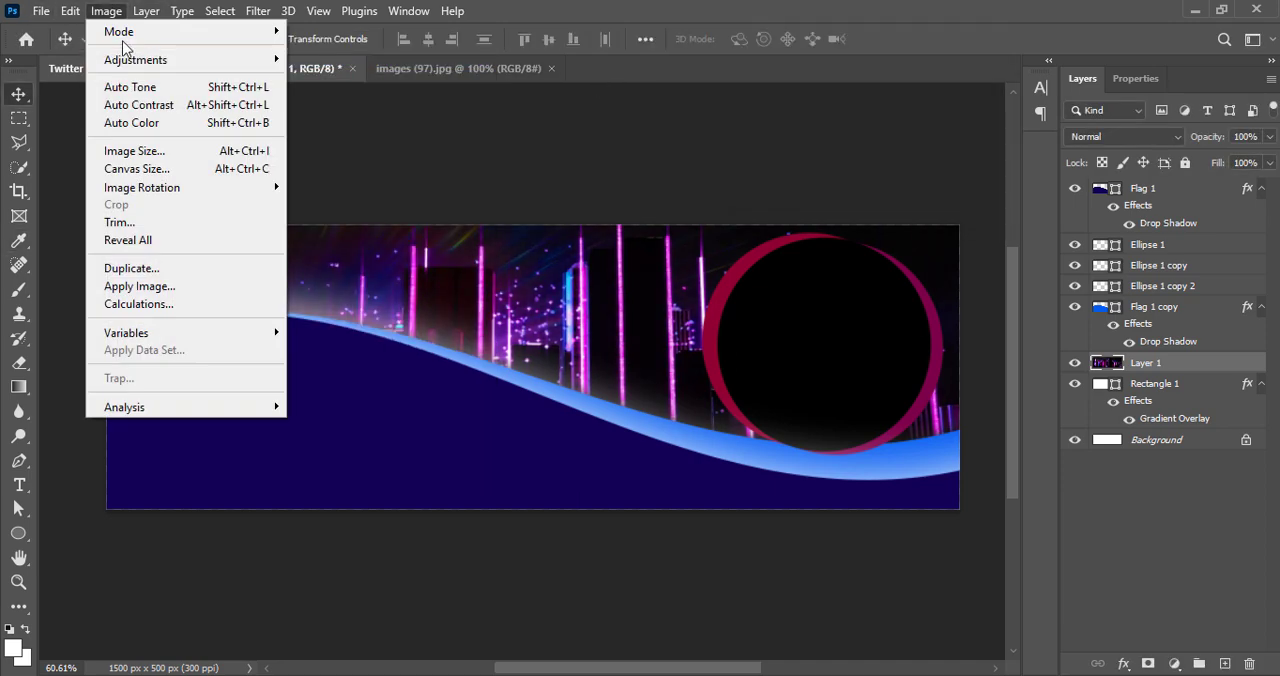
mouse_move(135, 59)
click(397, 163)
click(960, 157)
click(966, 232)
scroll(958, 168, down, 2)
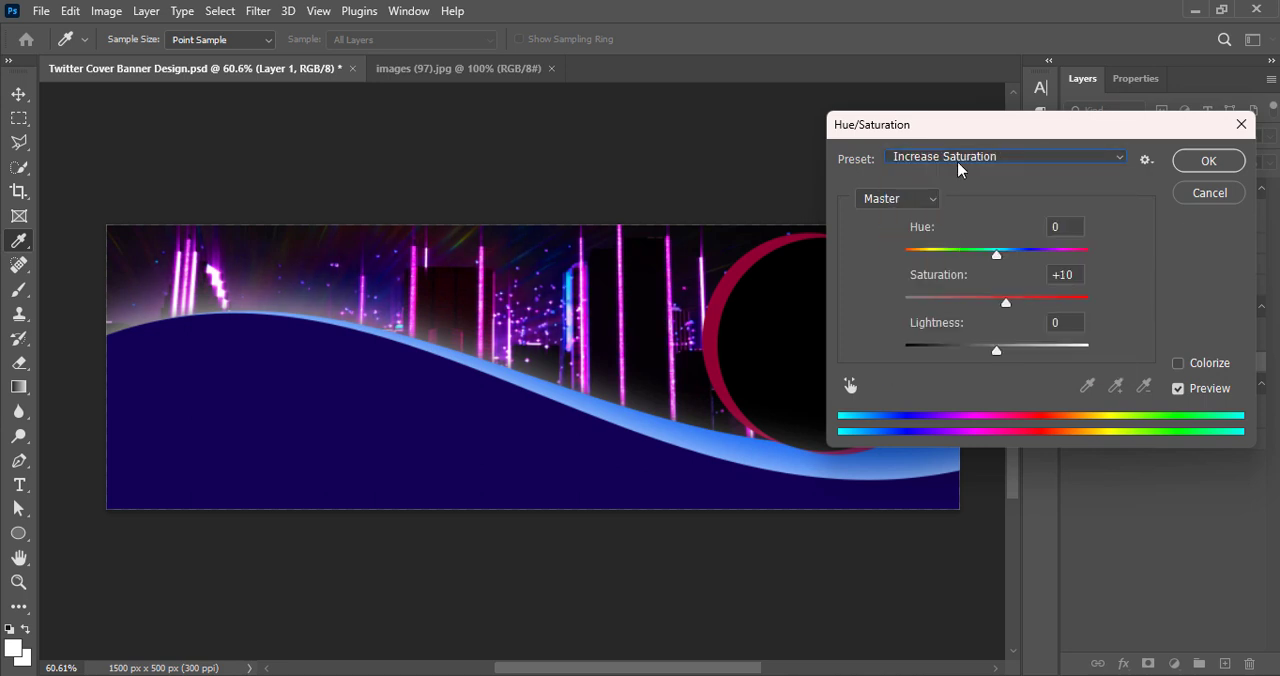
click(959, 160)
click(948, 156)
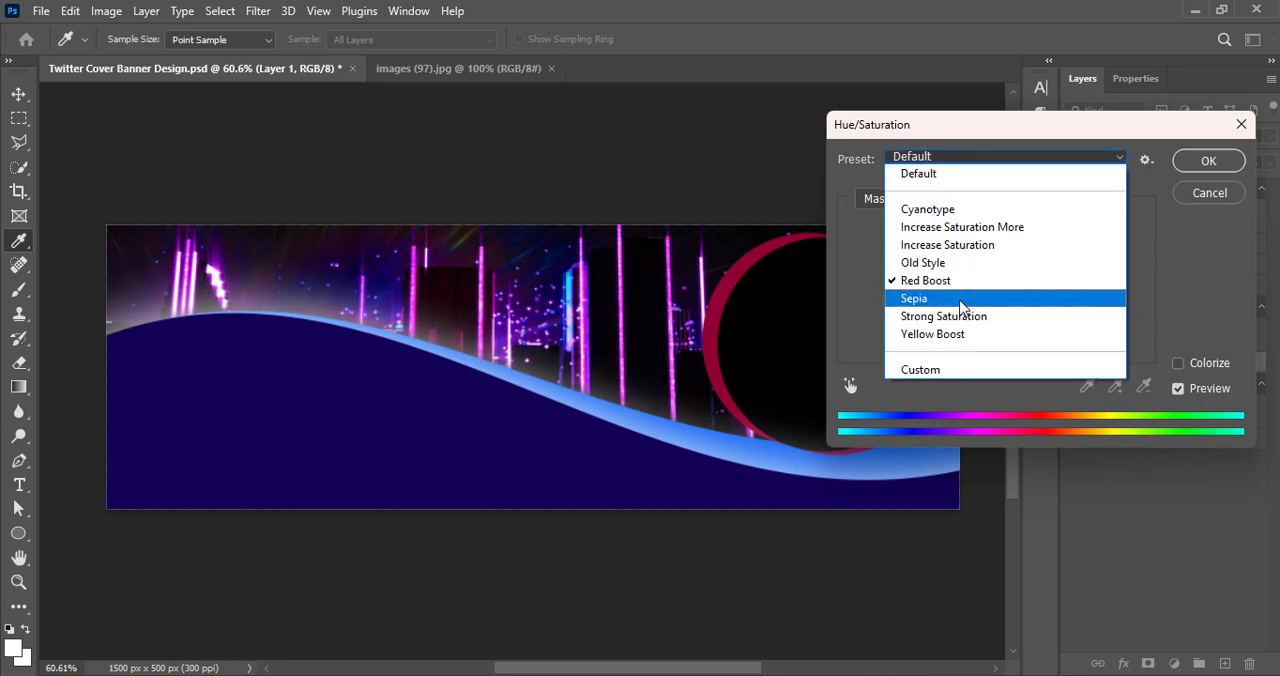
click(960, 299)
click(948, 157)
click(968, 317)
click(1208, 160)
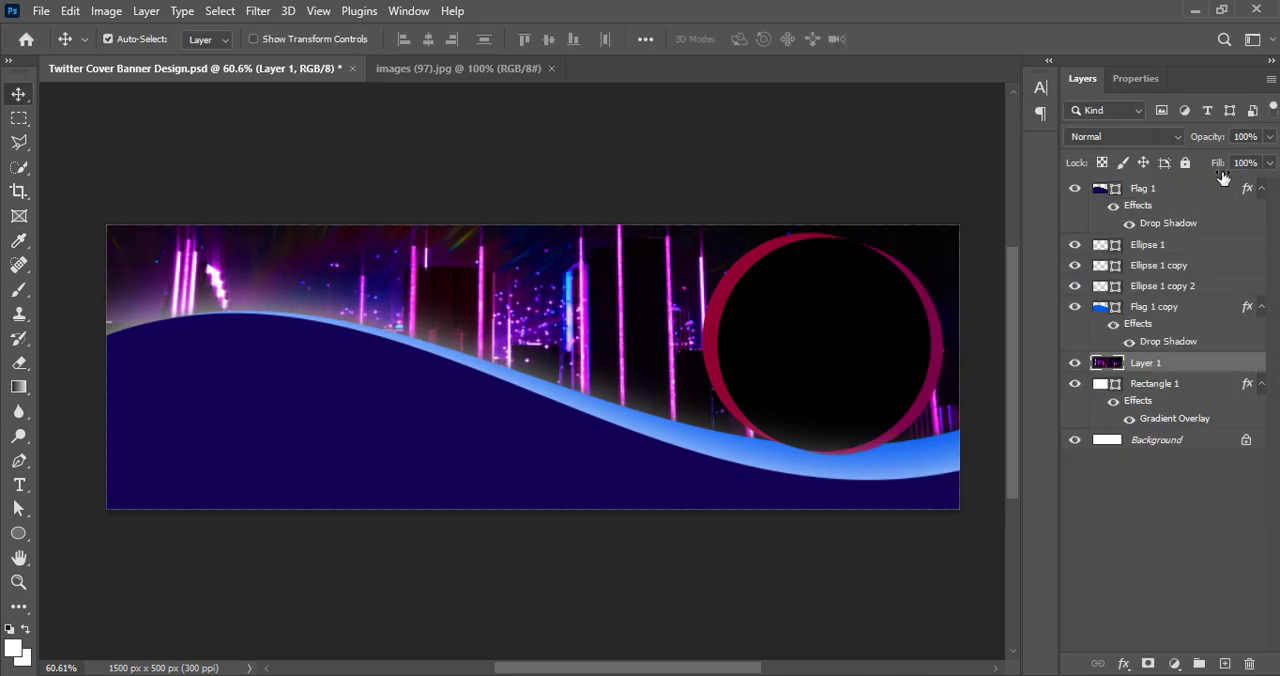
Set the neon city layer's blend mode to Screen and save the document
click(1100, 136)
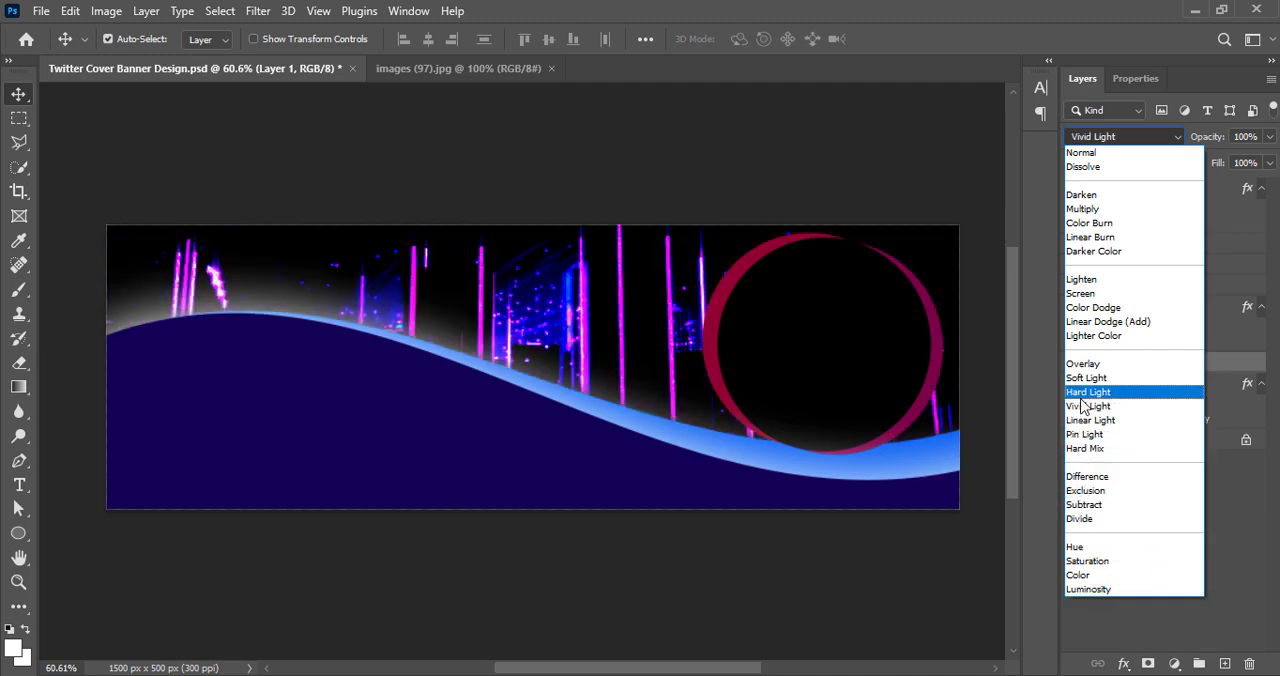
click(1082, 292)
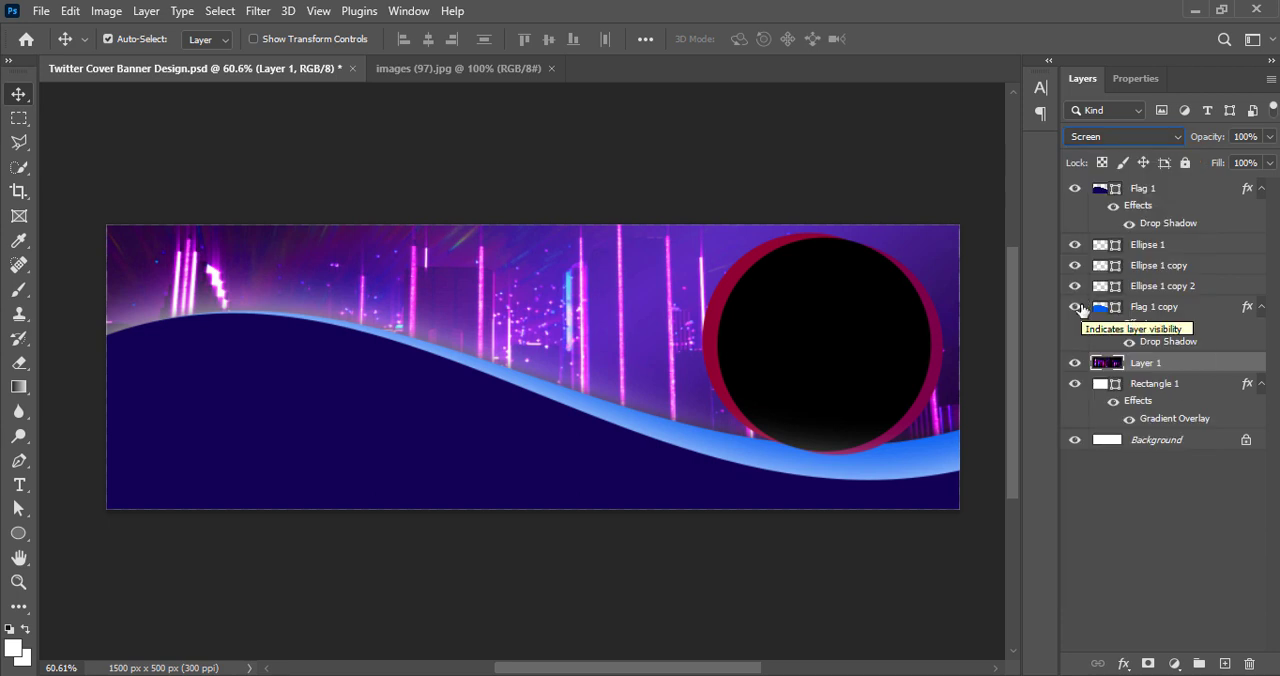
key(ctrl+s)
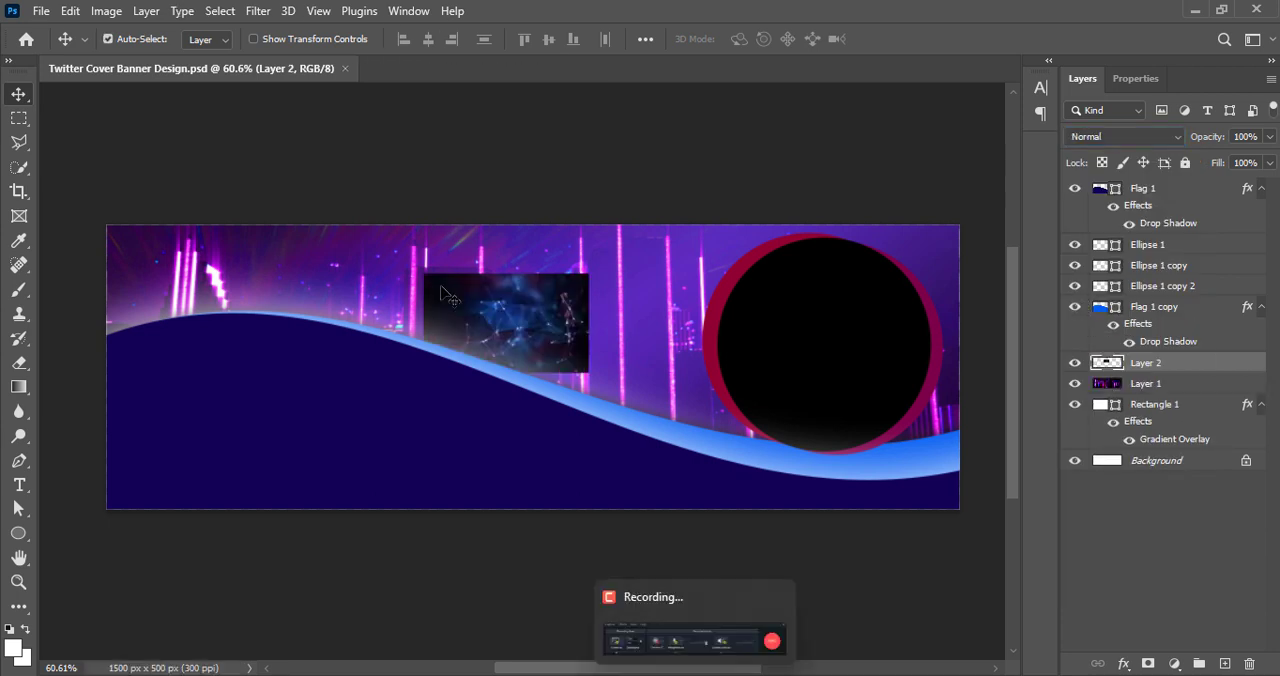
Enlarge the blue network image on Layer 2 until it covers the full width of the banner, and apply the transform
key(ctrl+t)
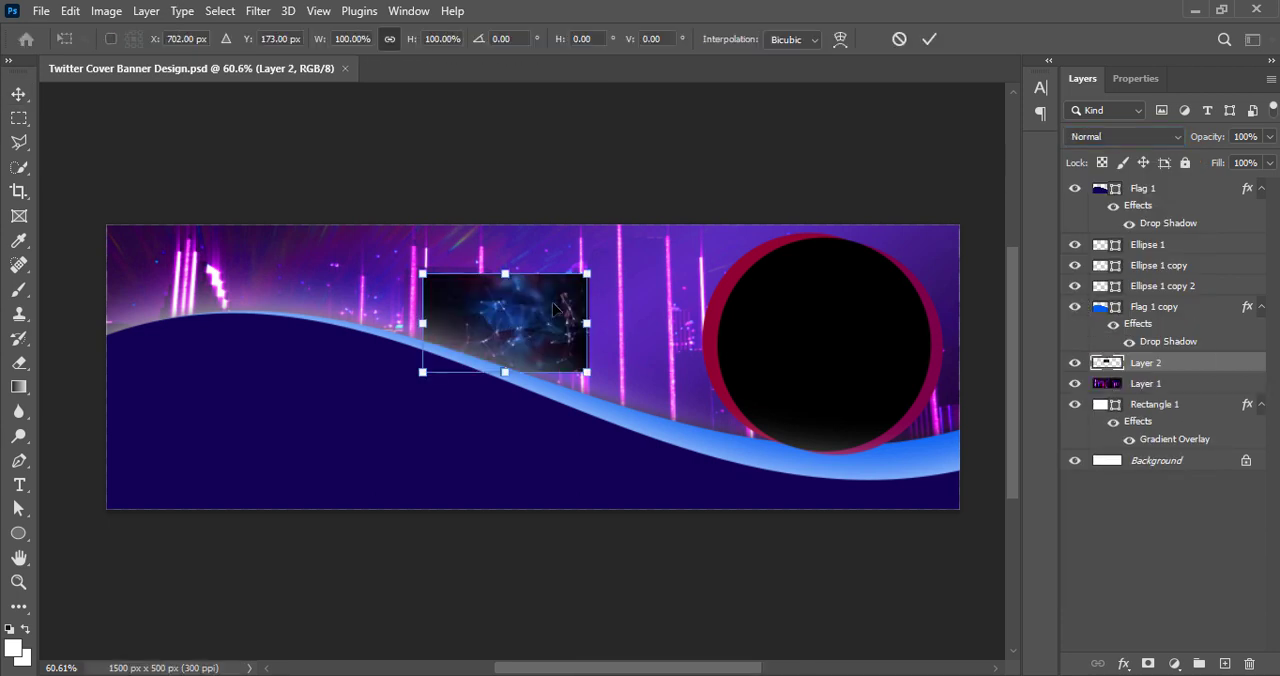
drag(505, 273, 91, 277)
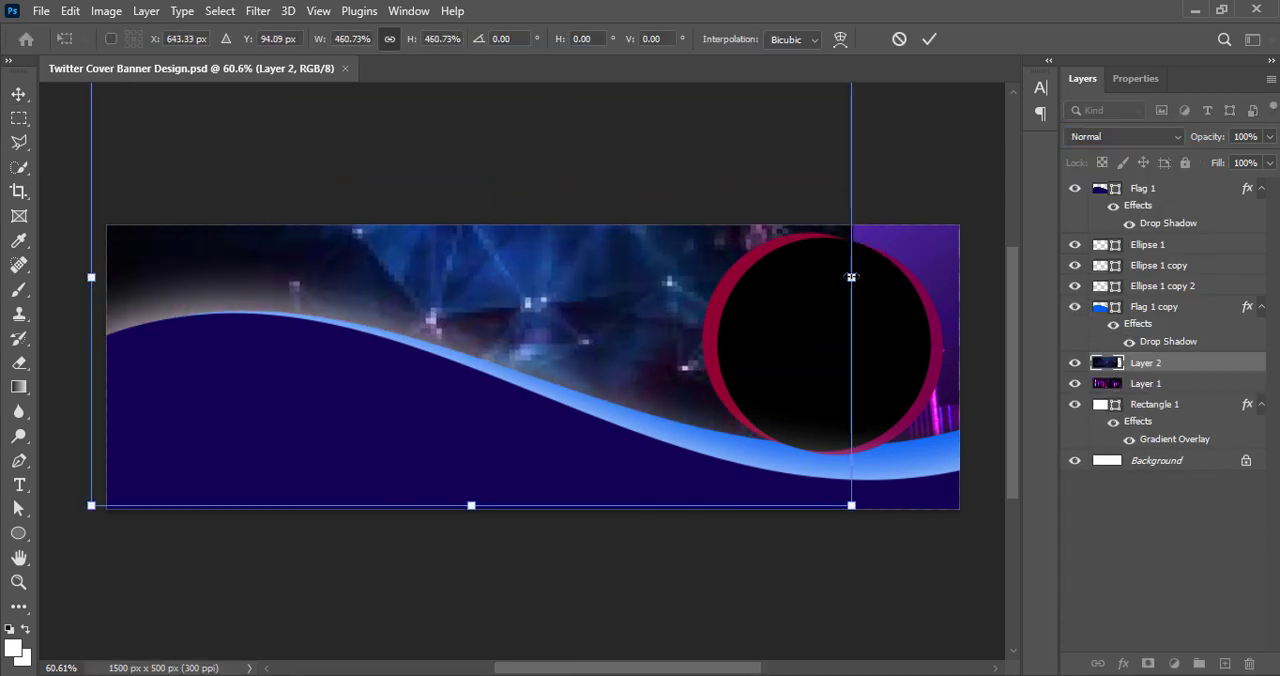
drag(851, 277, 966, 277)
click(930, 39)
Adjust the blue network image's vibrance and set its contrast to 82
click(107, 10)
mouse_move(137, 54)
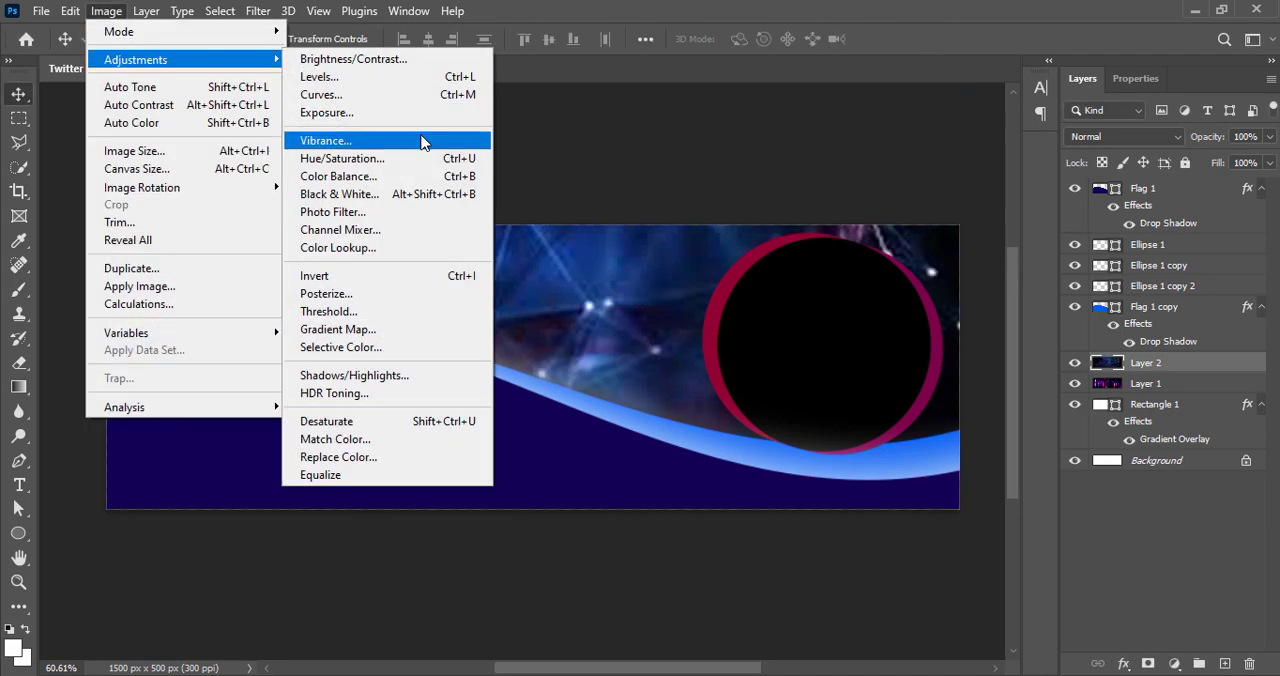
click(423, 138)
click(577, 167)
click(107, 10)
click(380, 54)
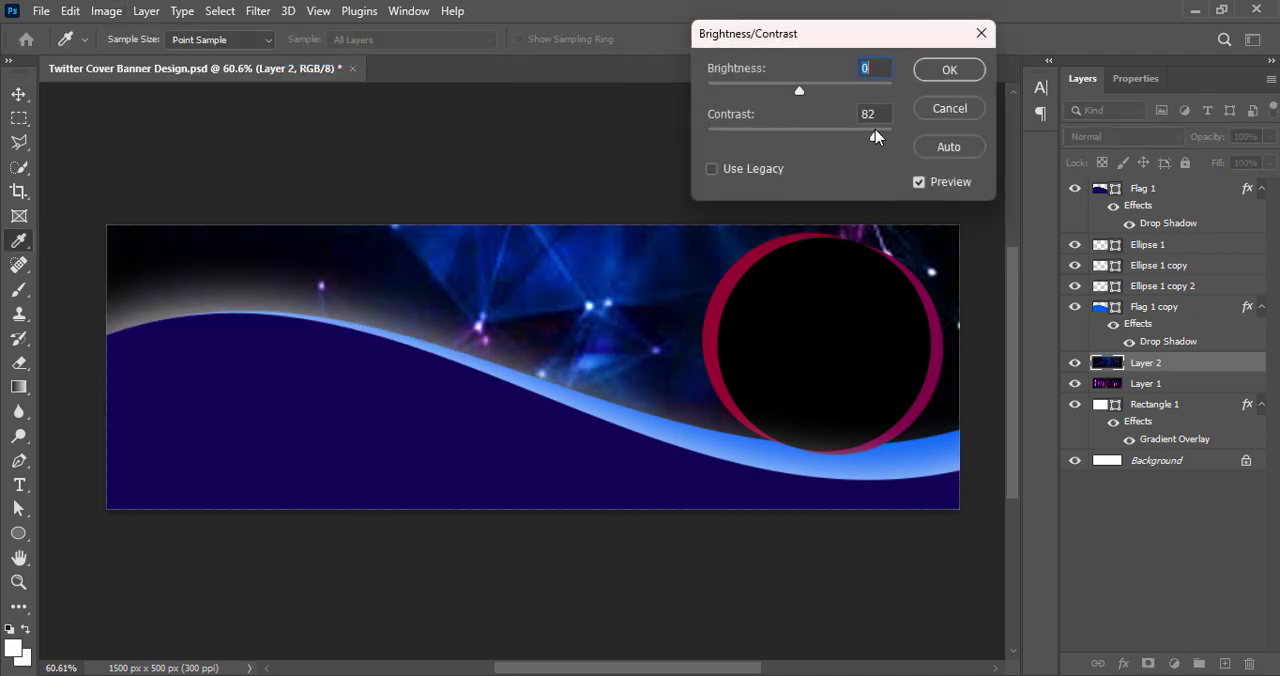
click(950, 75)
Set the blue network layer's blend mode to Overlay and select the black circle
click(1120, 136)
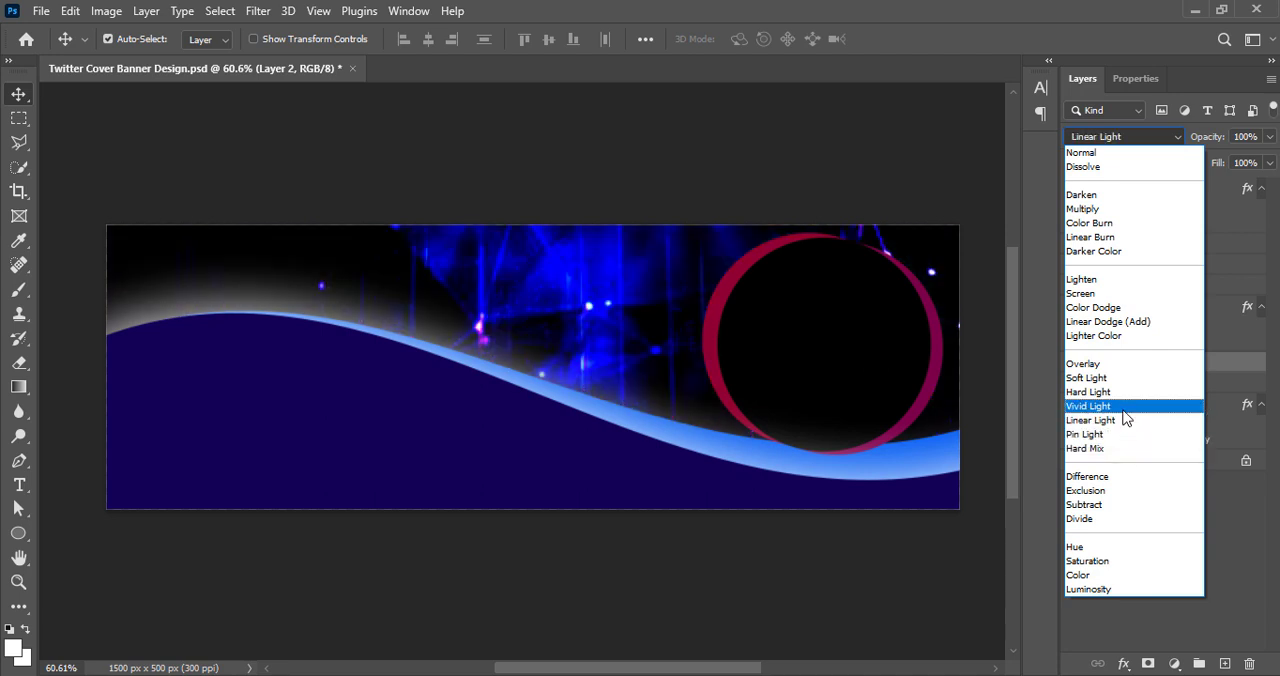
click(1121, 366)
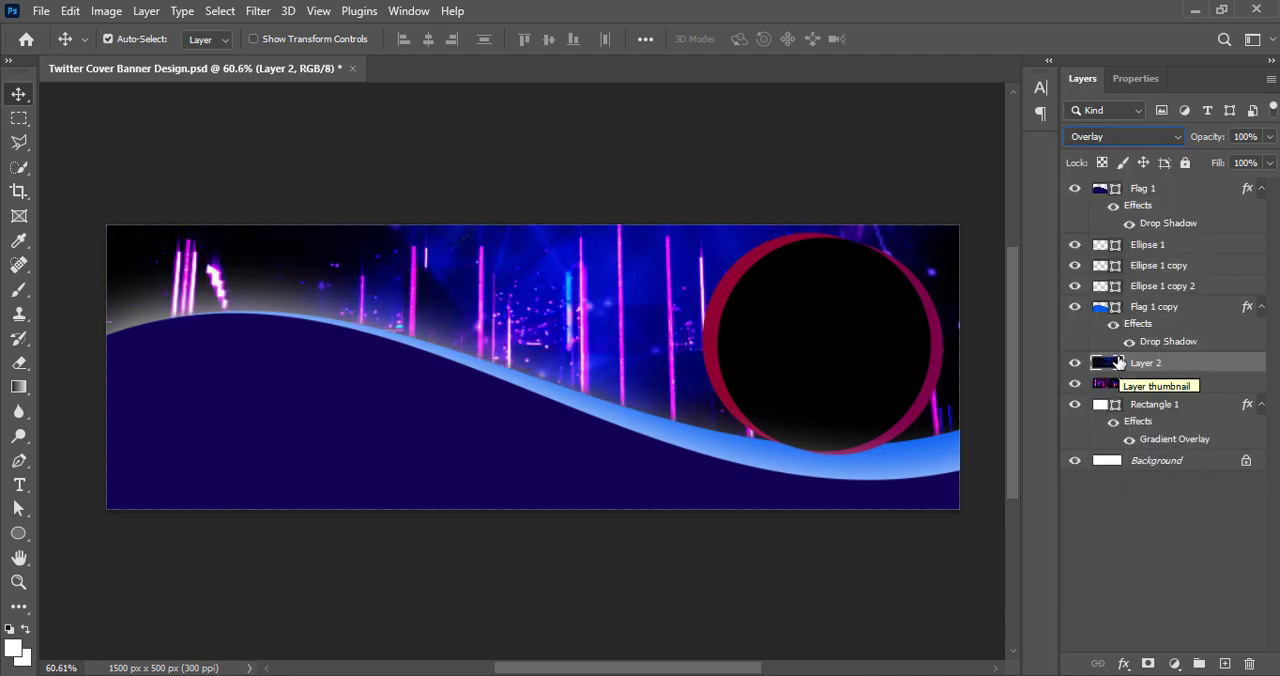
click(860, 335)
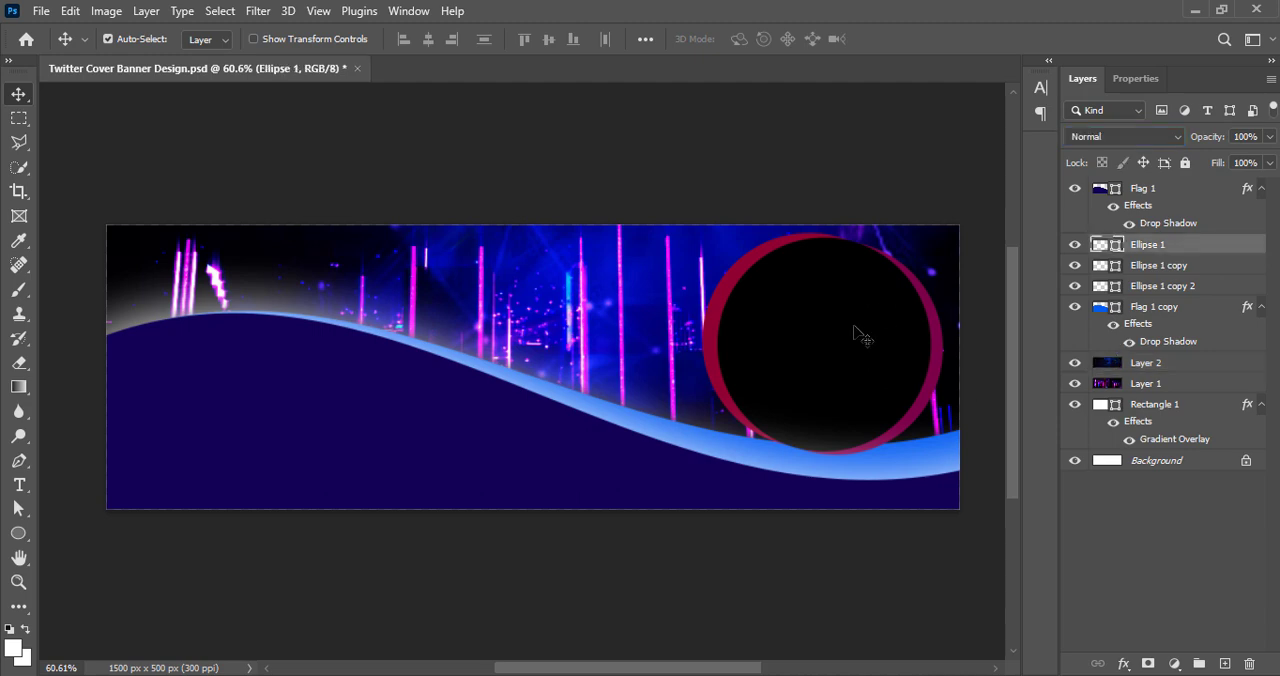
Add a Gradient Overlay effect to the black circle on Ellipse 1 and set its style to Radial
right_click(1100, 248)
click(1085, 260)
drag(498, 85, 140, 95)
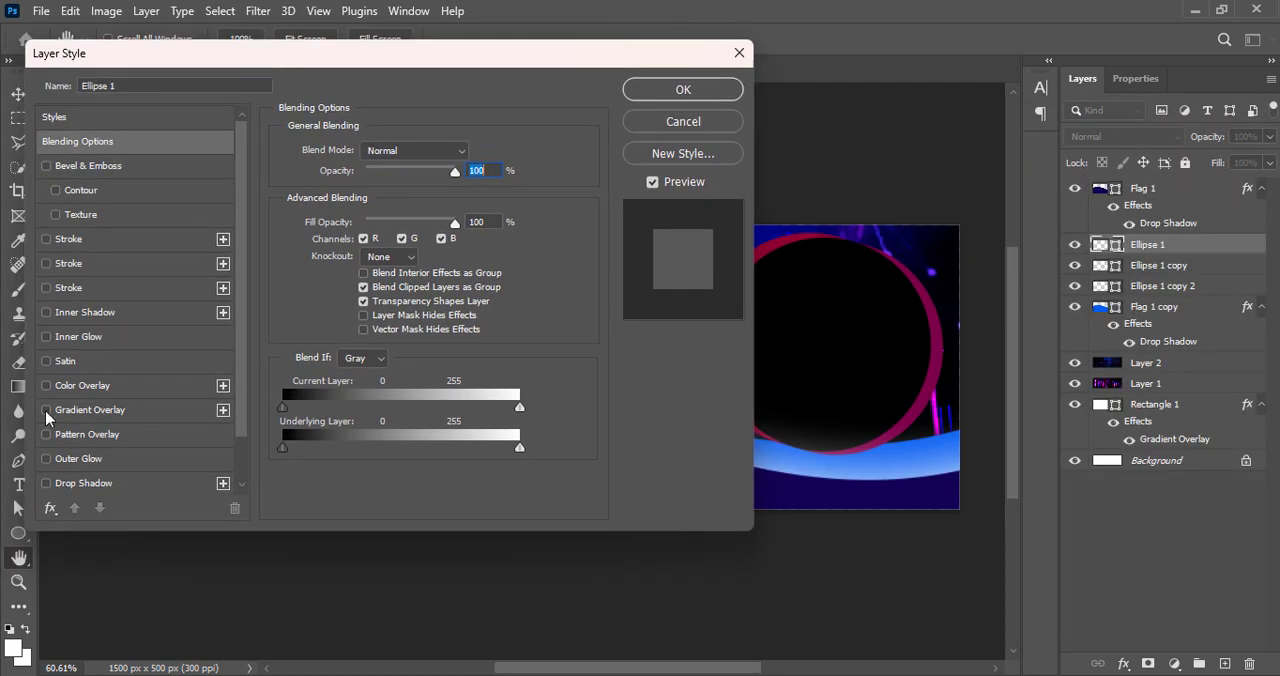
click(72, 416)
click(398, 193)
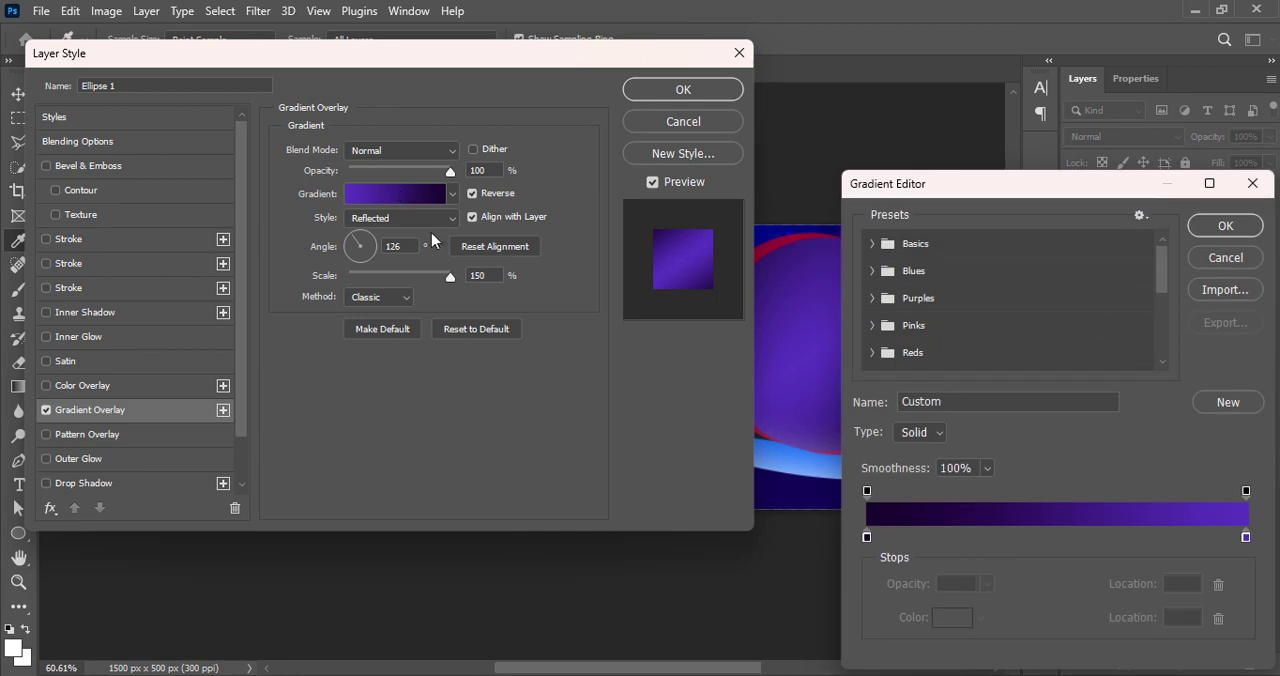
click(1238, 252)
click(399, 218)
click(399, 236)
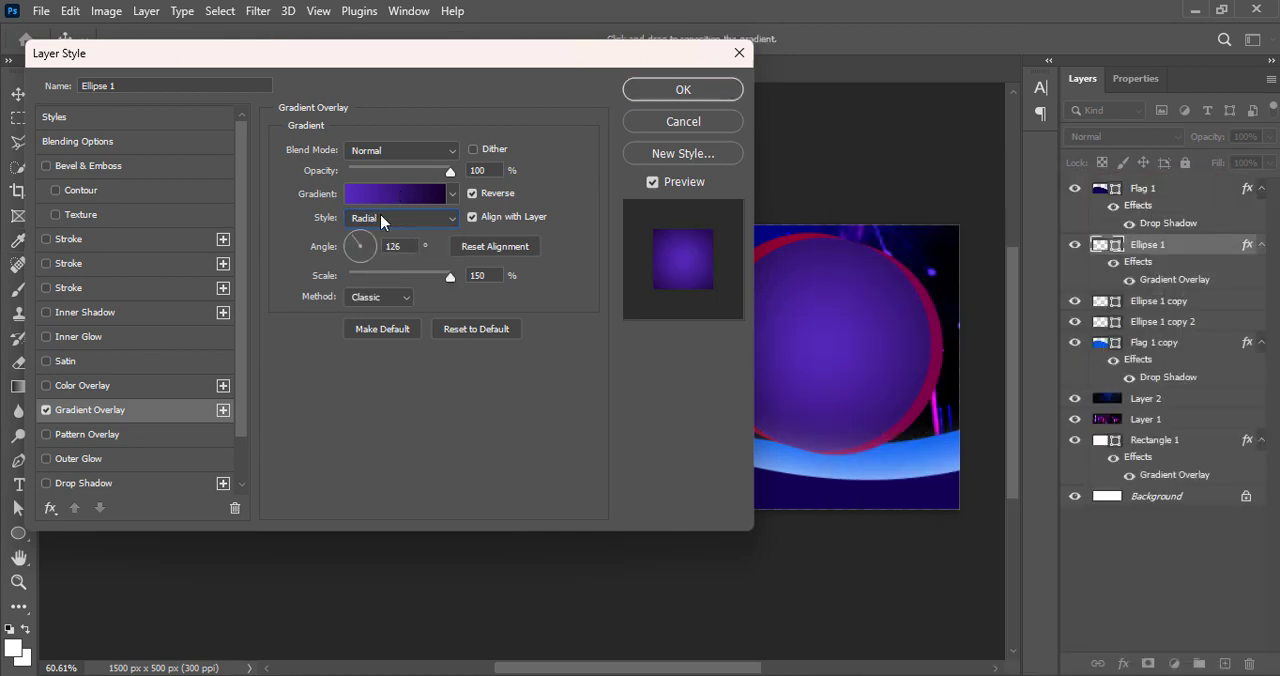
Set the circle gradient's light stop to pale lavender dfd3f9 and adjust its dark purple stop
click(377, 202)
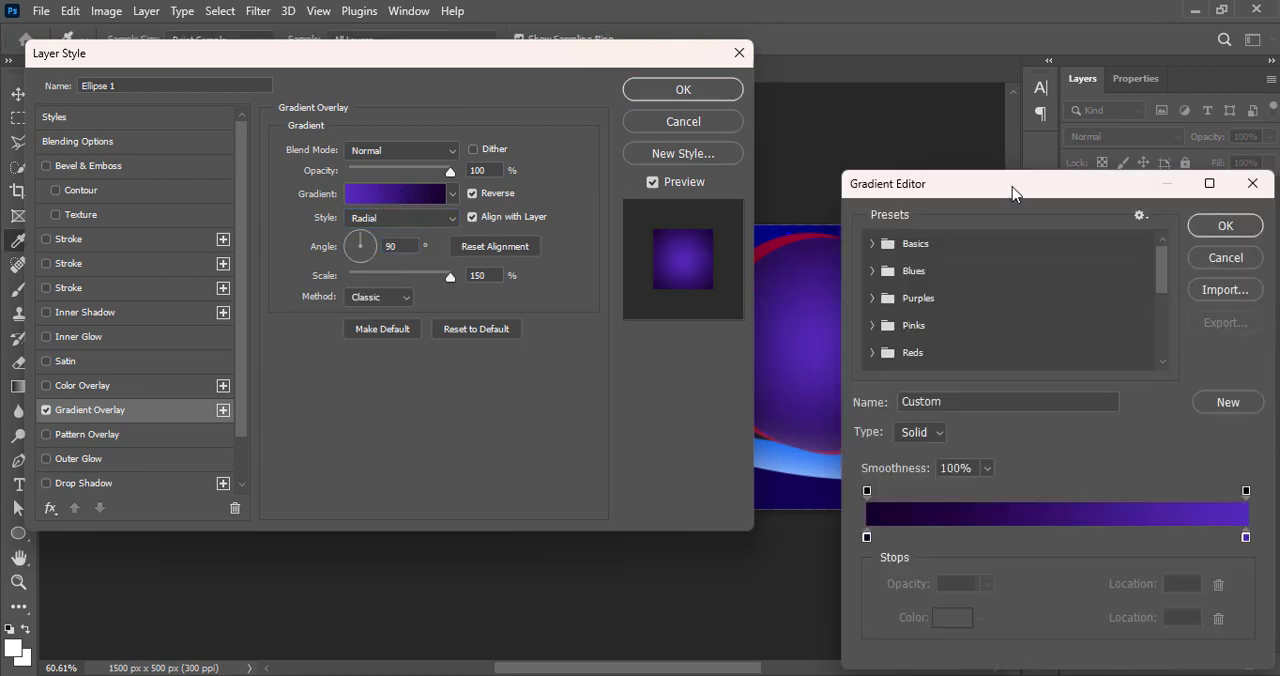
drag(1011, 194, 297, 141)
double_click(533, 487)
click(246, 249)
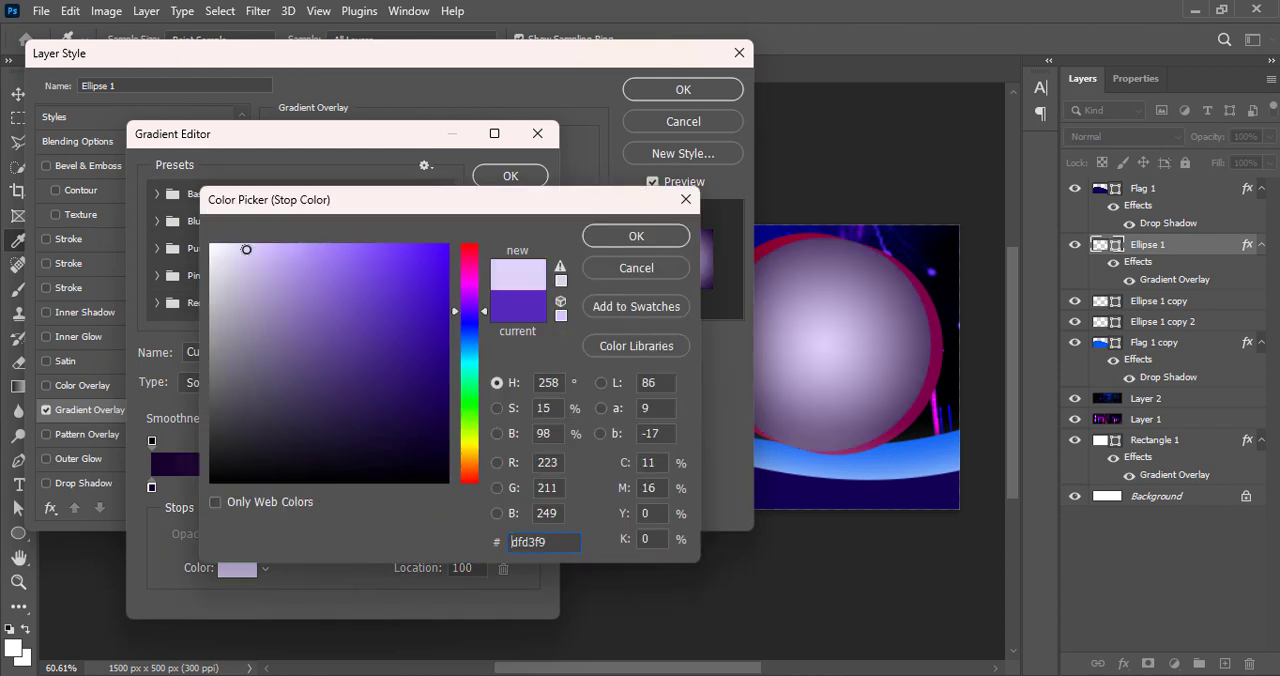
click(590, 238)
double_click(152, 487)
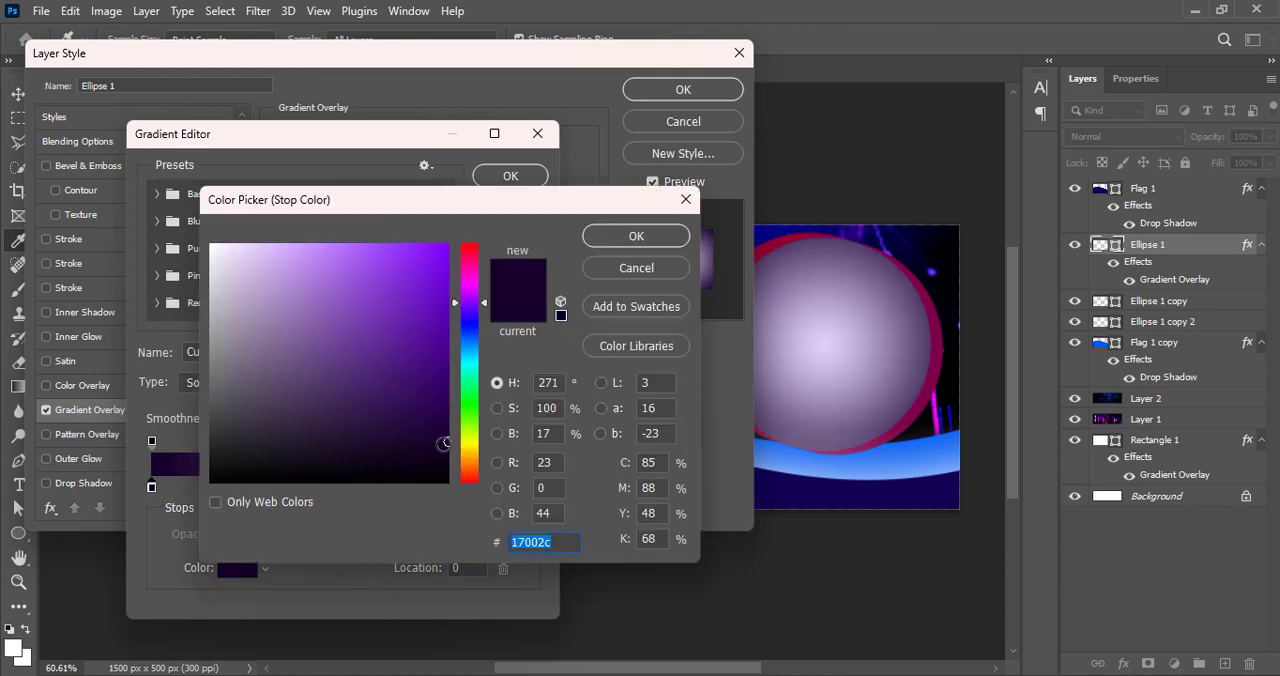
click(617, 236)
Recolor the gradient's light stop to a medium purple, set the overlay scale to 117%, and apply the style
double_click(529, 487)
drag(295, 333, 311, 293)
click(628, 240)
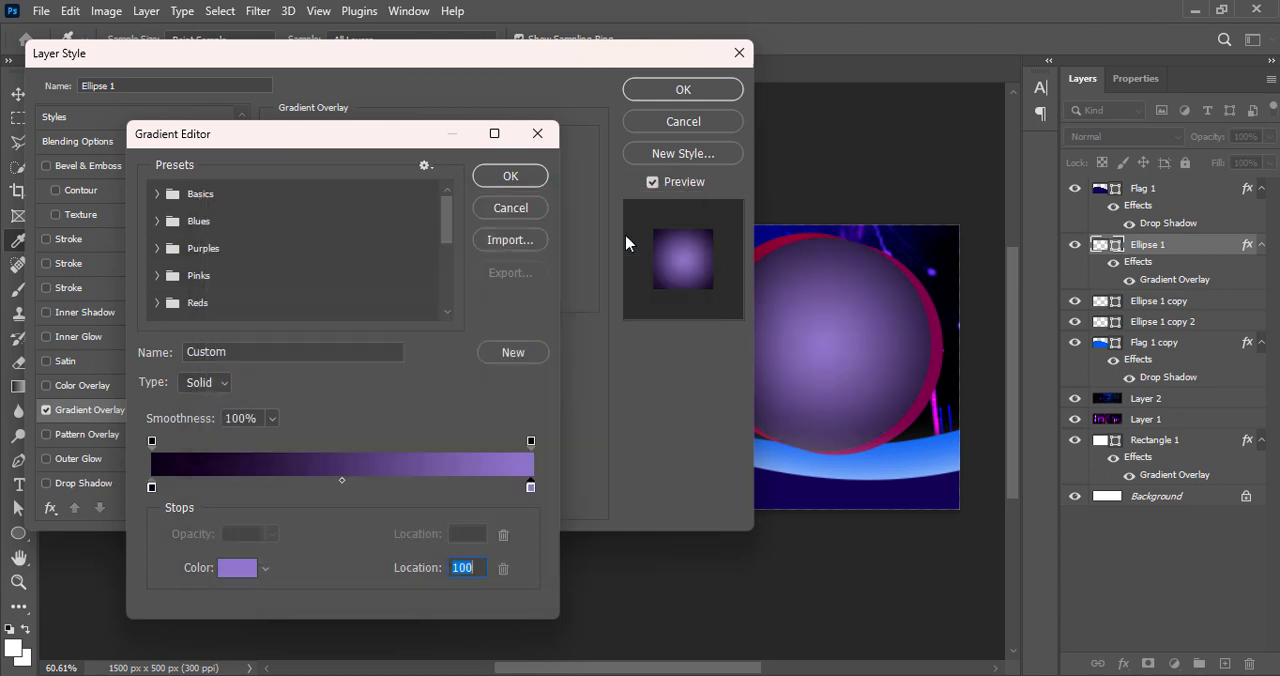
click(512, 178)
drag(449, 277, 426, 283)
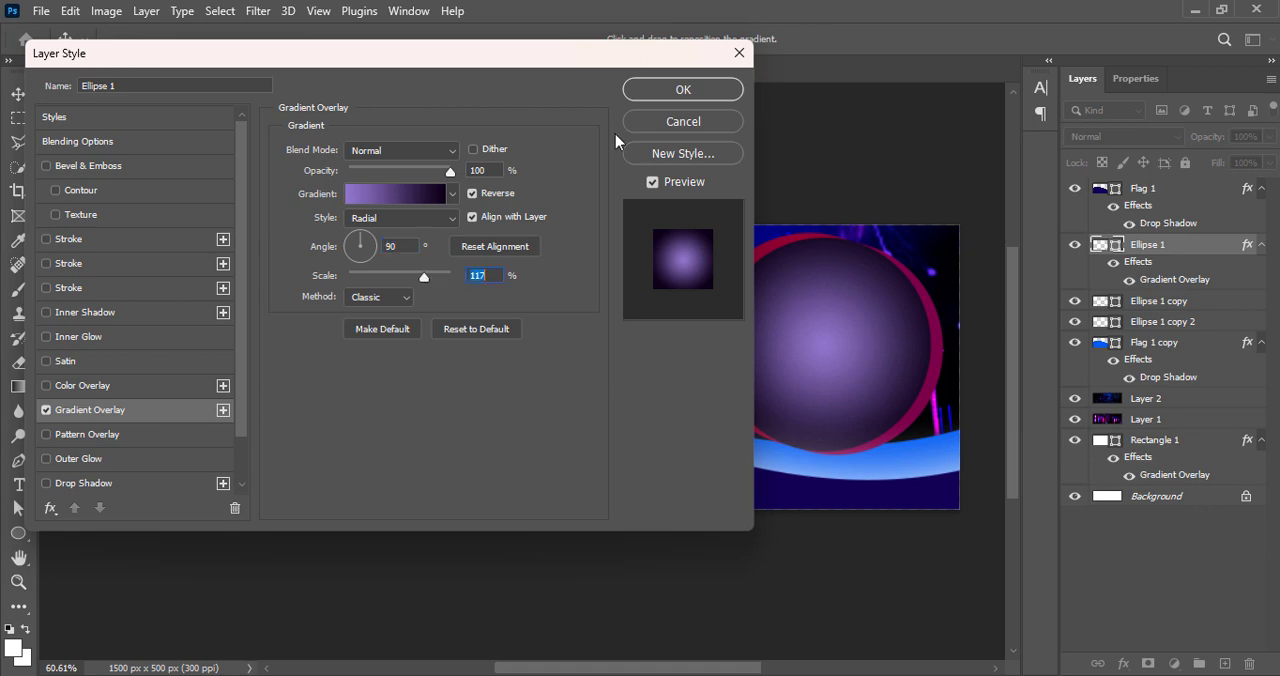
key(Return)
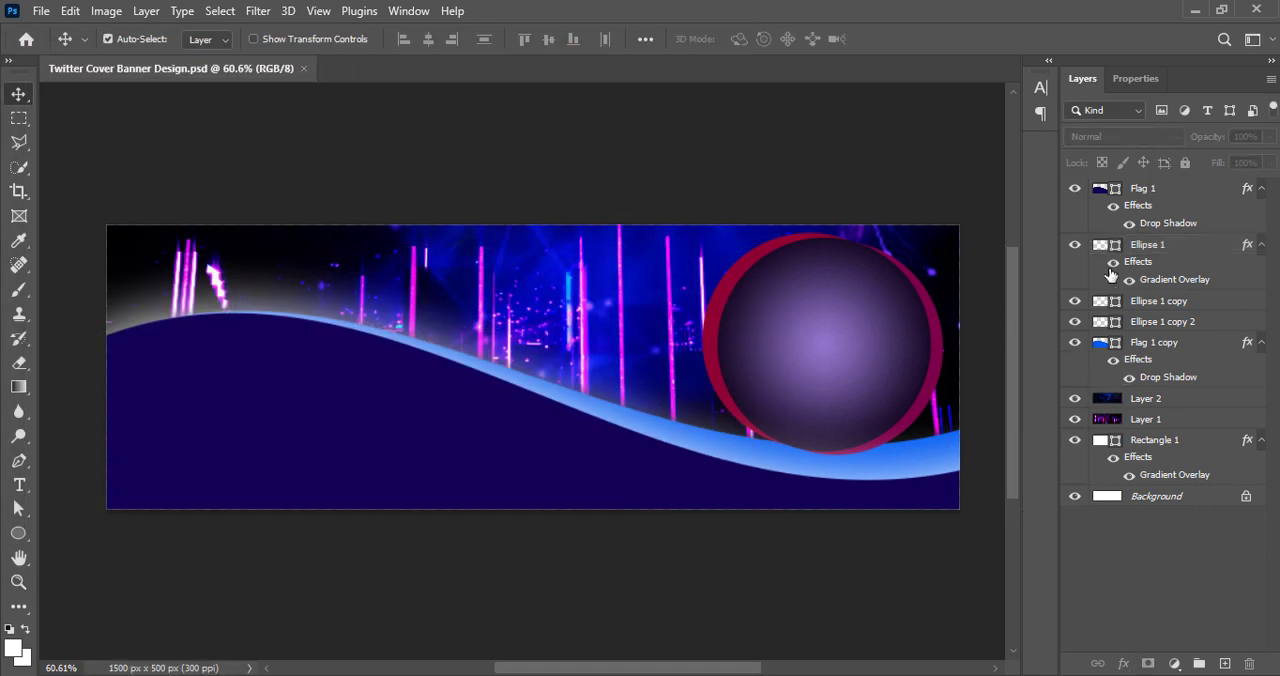
Add an Outer Glow to the purple circle on Ellipse 1 with the Hard Mix blend mode
double_click(1135, 261)
click(72, 459)
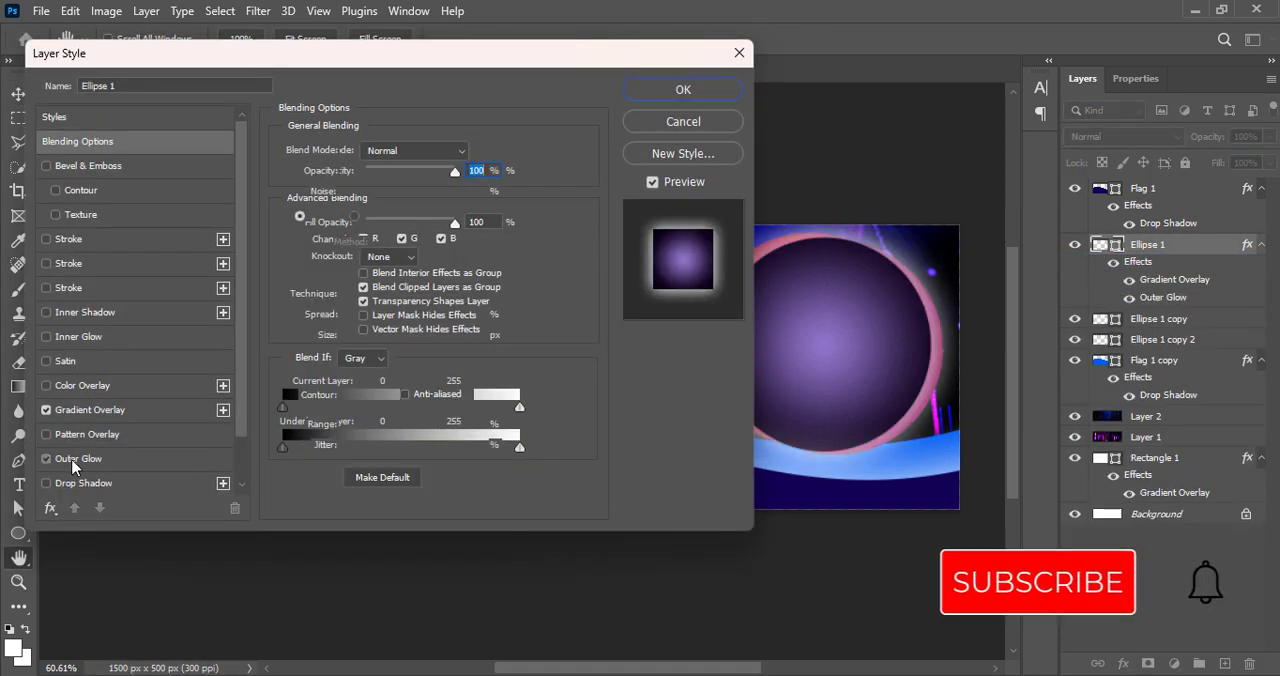
click(398, 150)
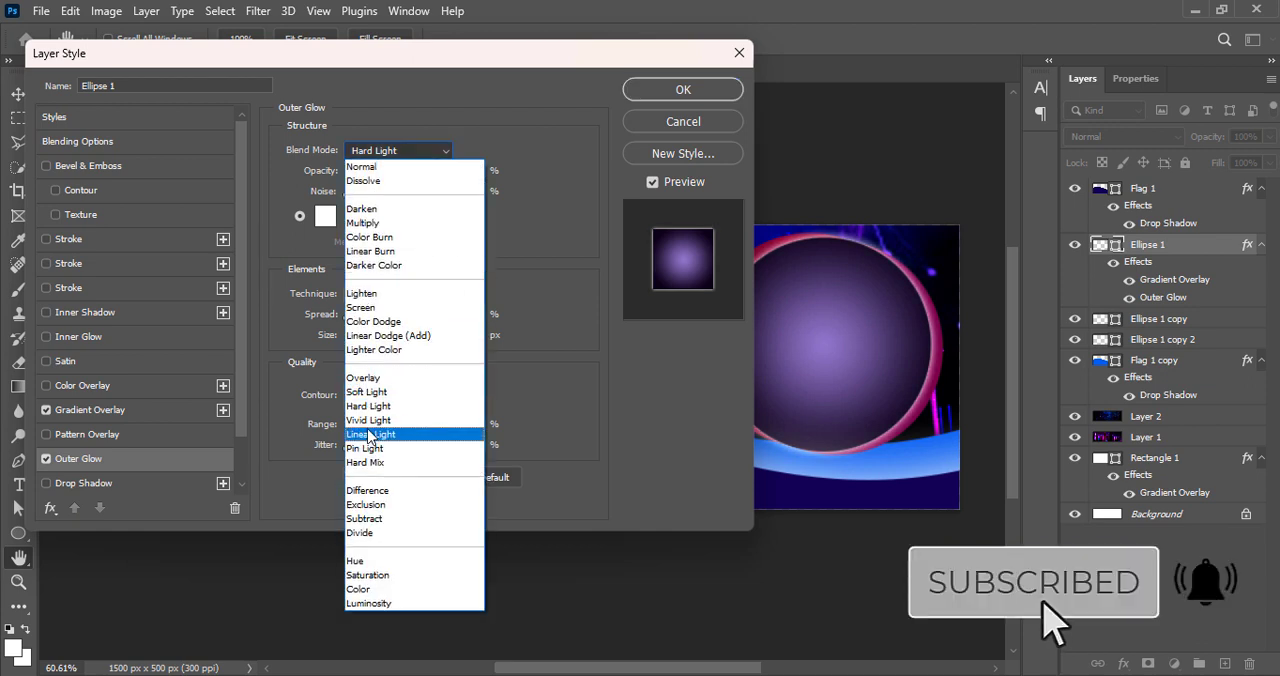
click(365, 462)
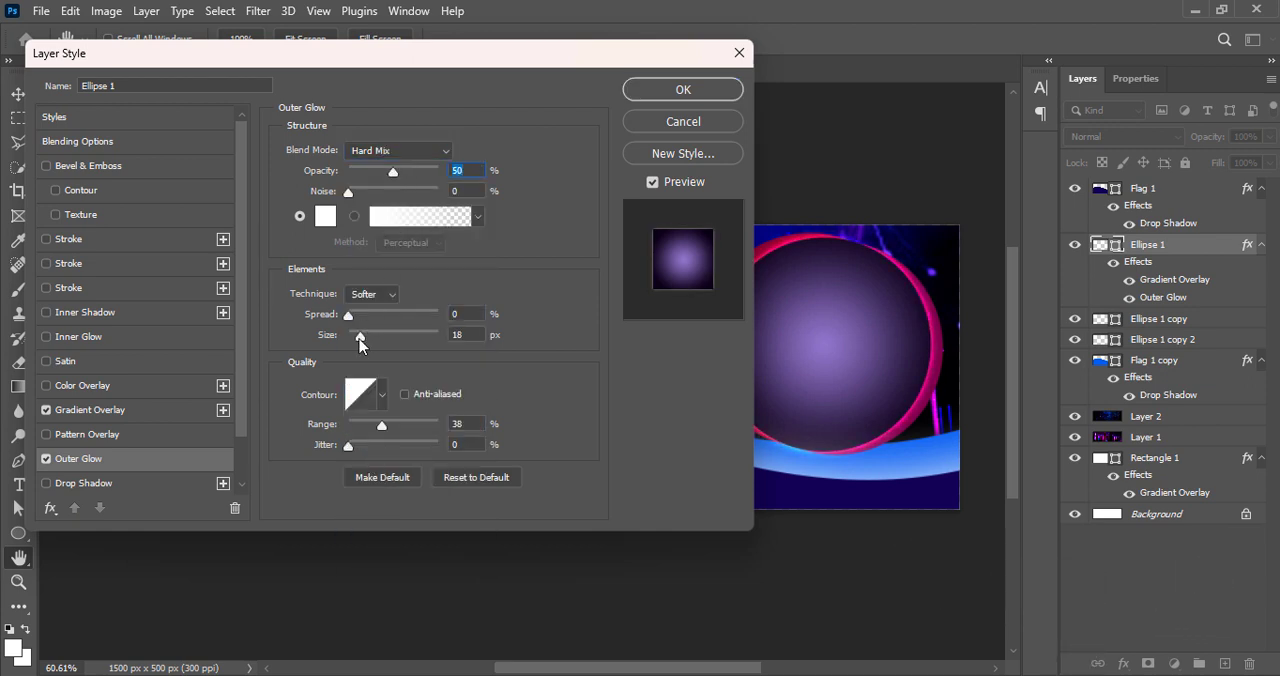
click(683, 89)
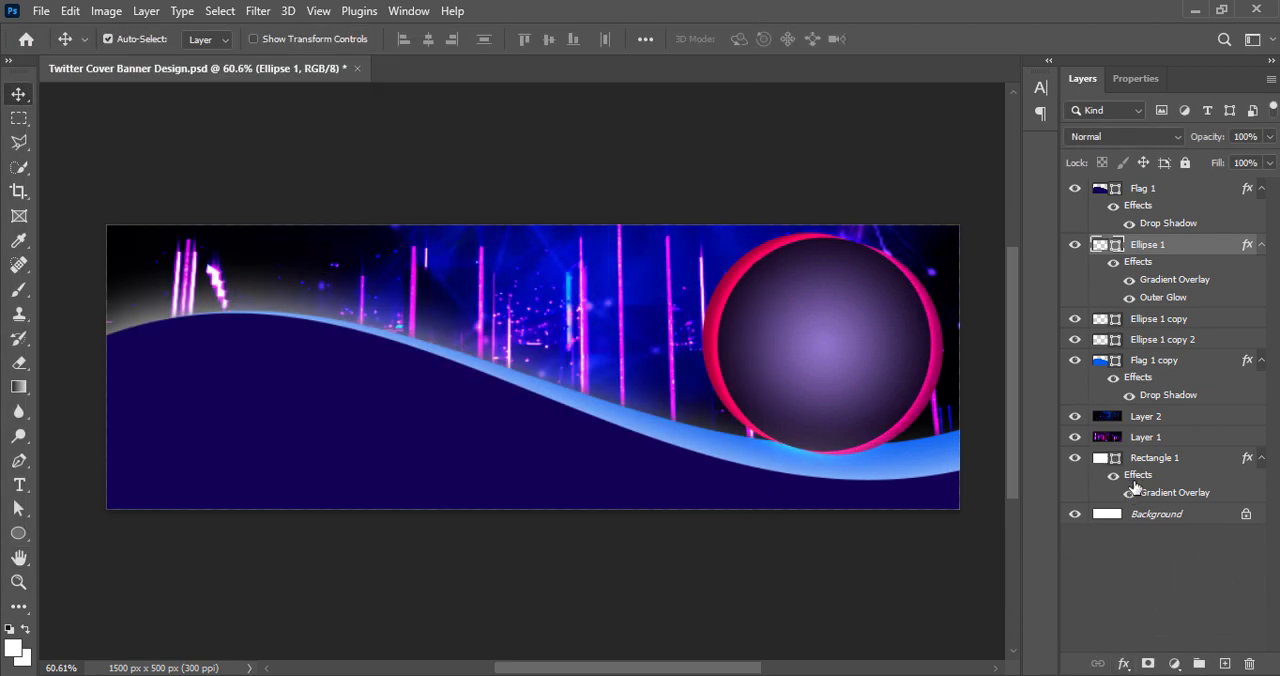
Create a new layer above Flag 1 copy and paint one soft white dab on it with a 400 px brush
click(1156, 361)
key(b)
click(1225, 664)
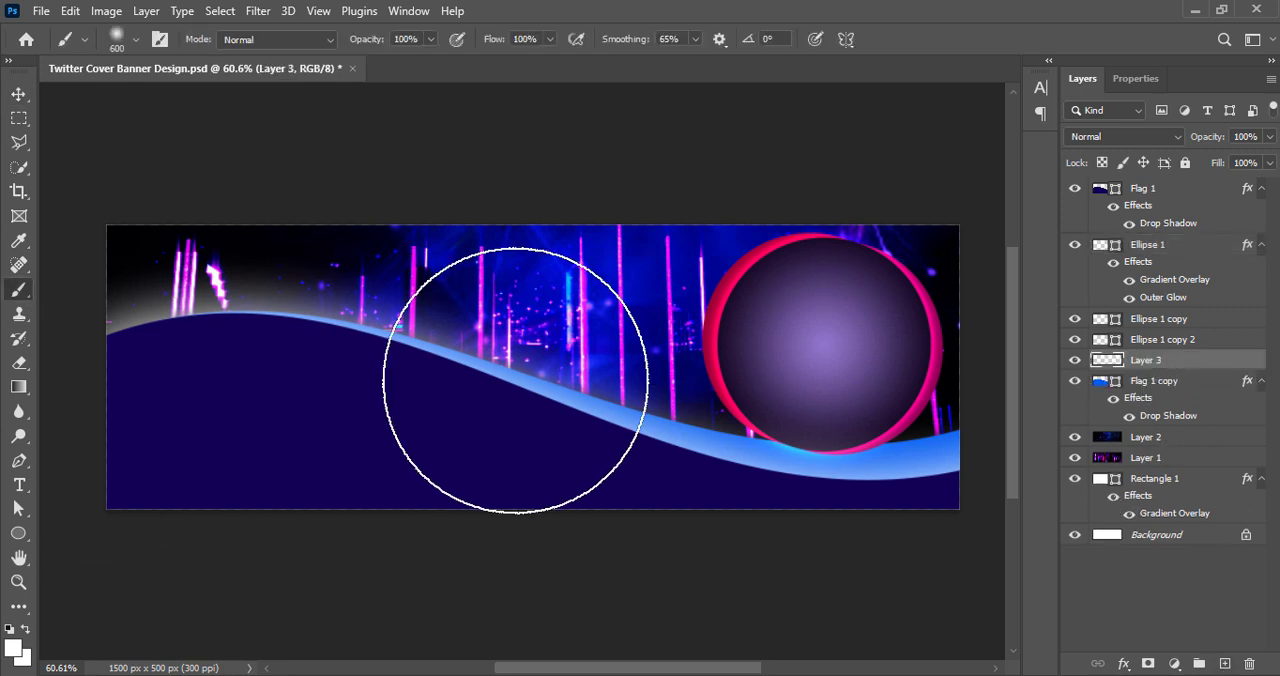
key(bracketleft)
key(bracketleft)
click(513, 373)
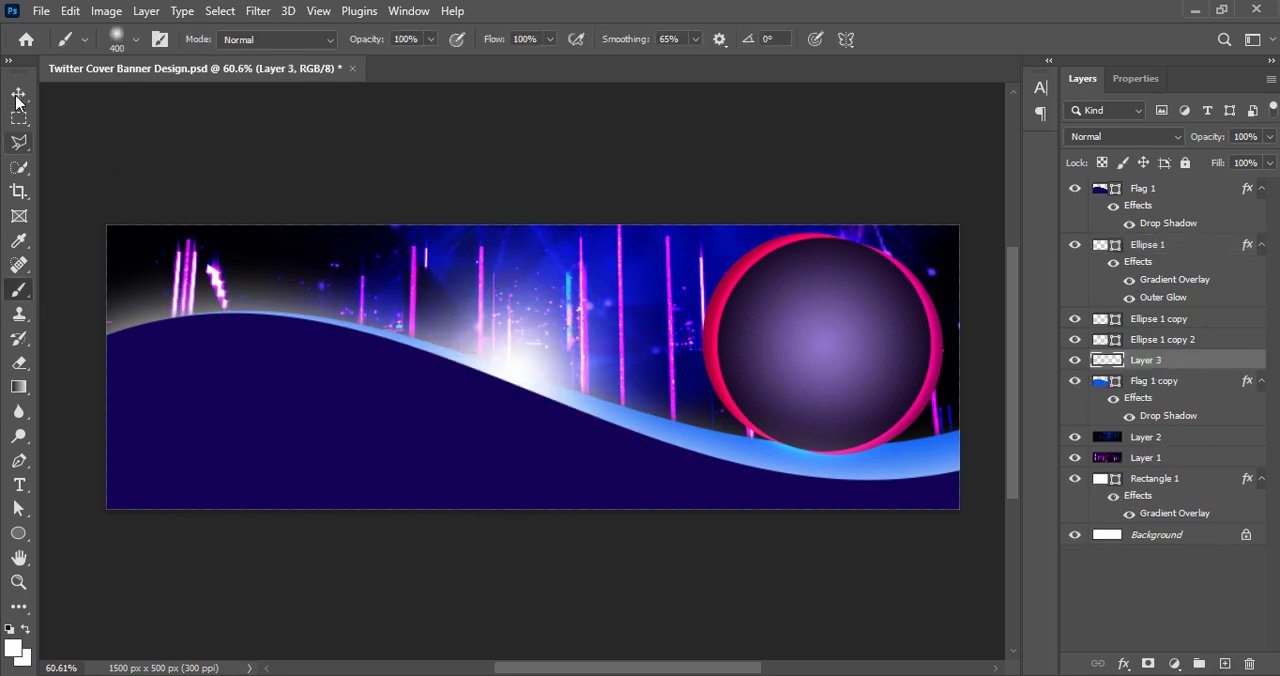
Move the white dab on Layer 3 behind the purple circle and apply the transform
click(18, 94)
key(ctrl+t)
drag(556, 350, 808, 343)
key(Return)
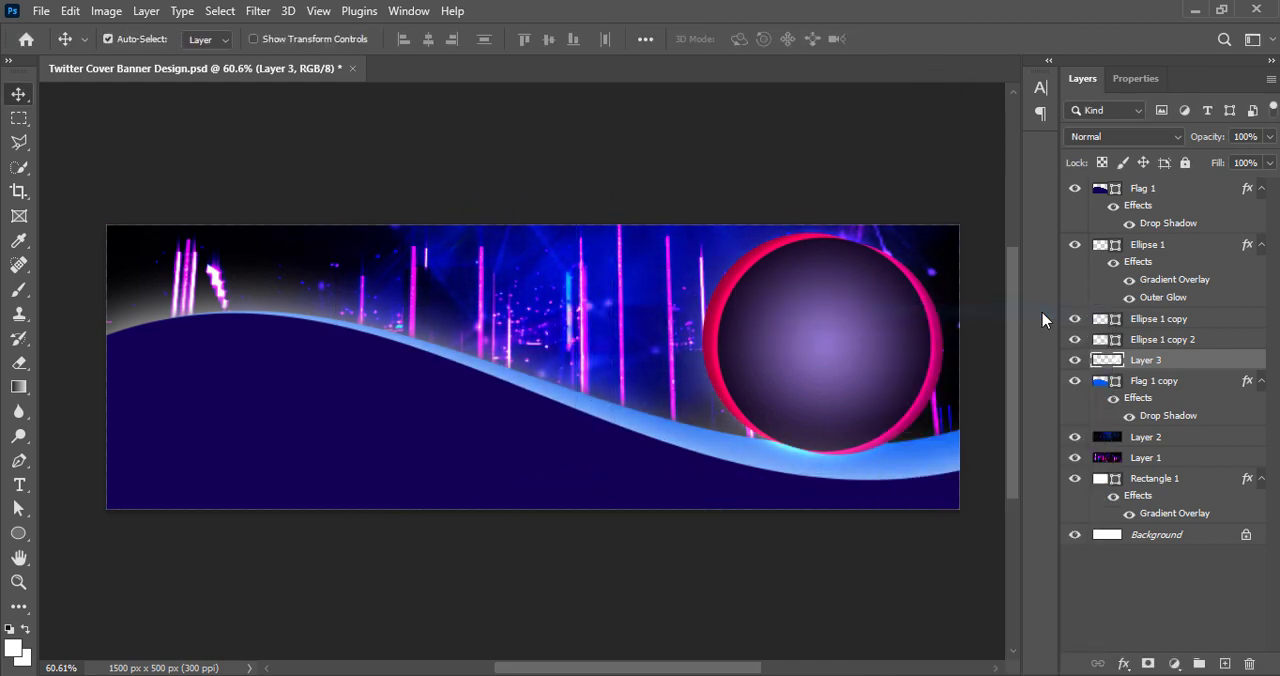
Add an Outer Glow to the white dab on Layer 3 and try several contour presets, including the ring shapes
double_click(1200, 360)
click(30, 420)
click(311, 357)
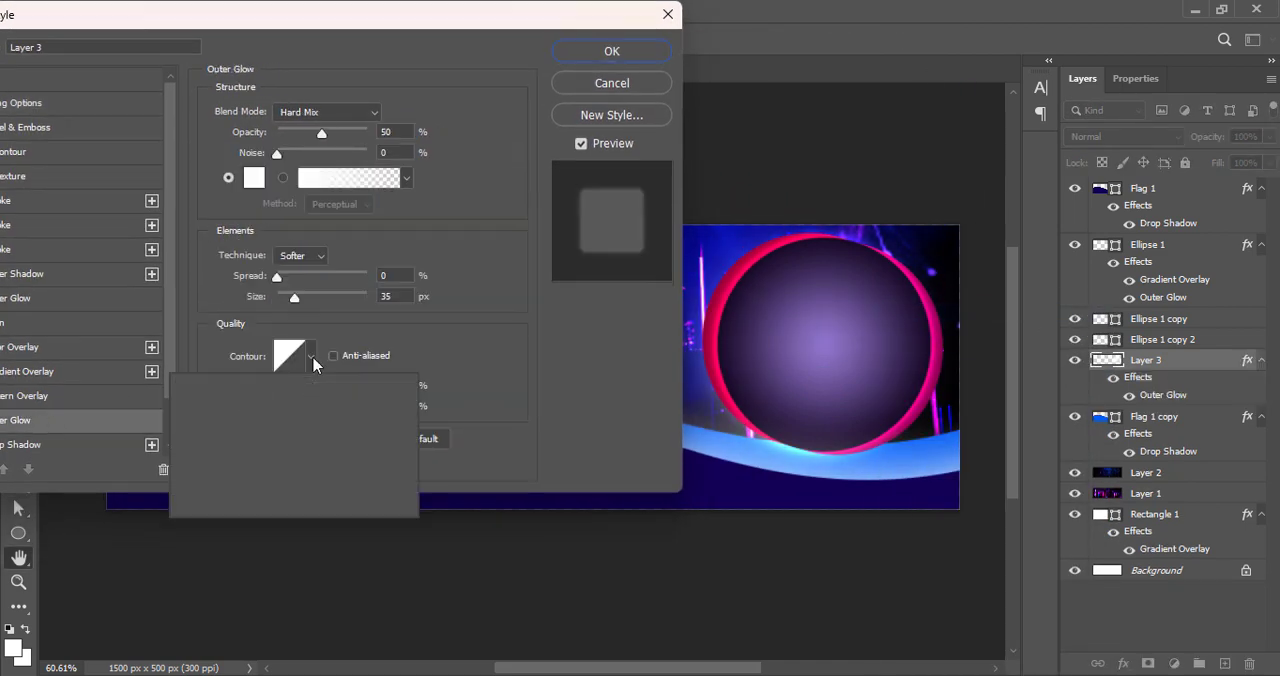
click(256, 430)
click(316, 431)
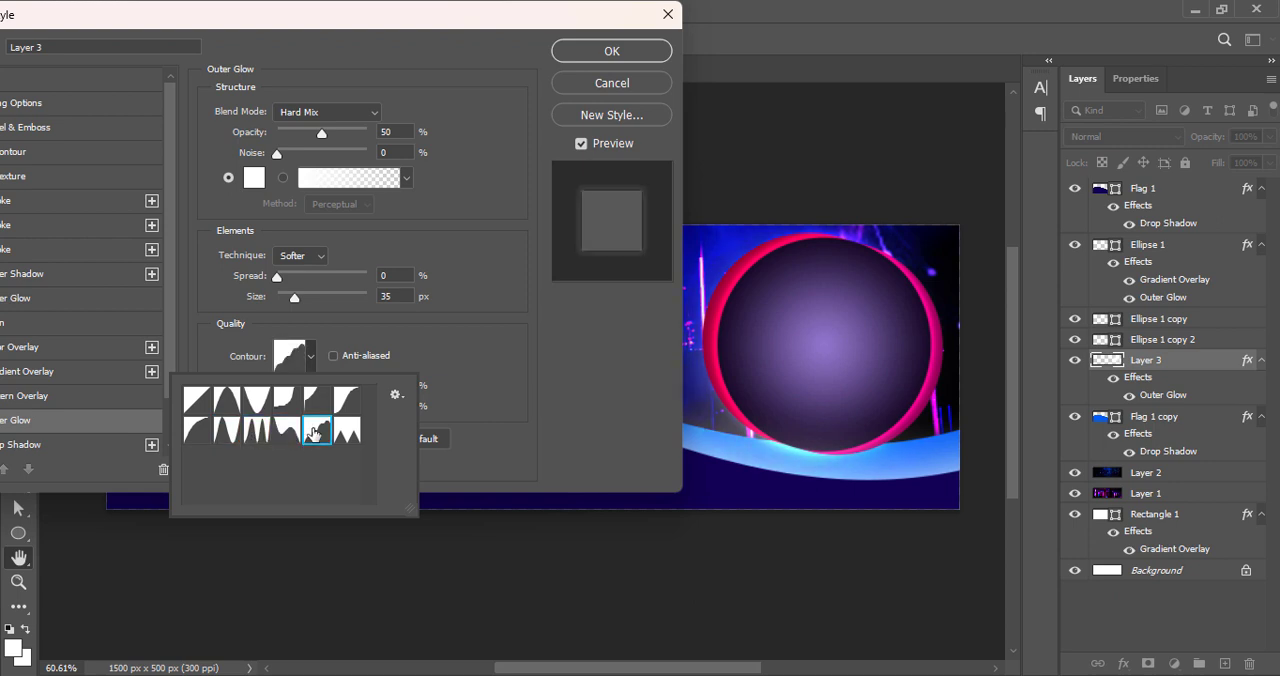
click(229, 433)
Set the Layer 3 outer glow's blend mode to Linear Light and lower its range
click(303, 113)
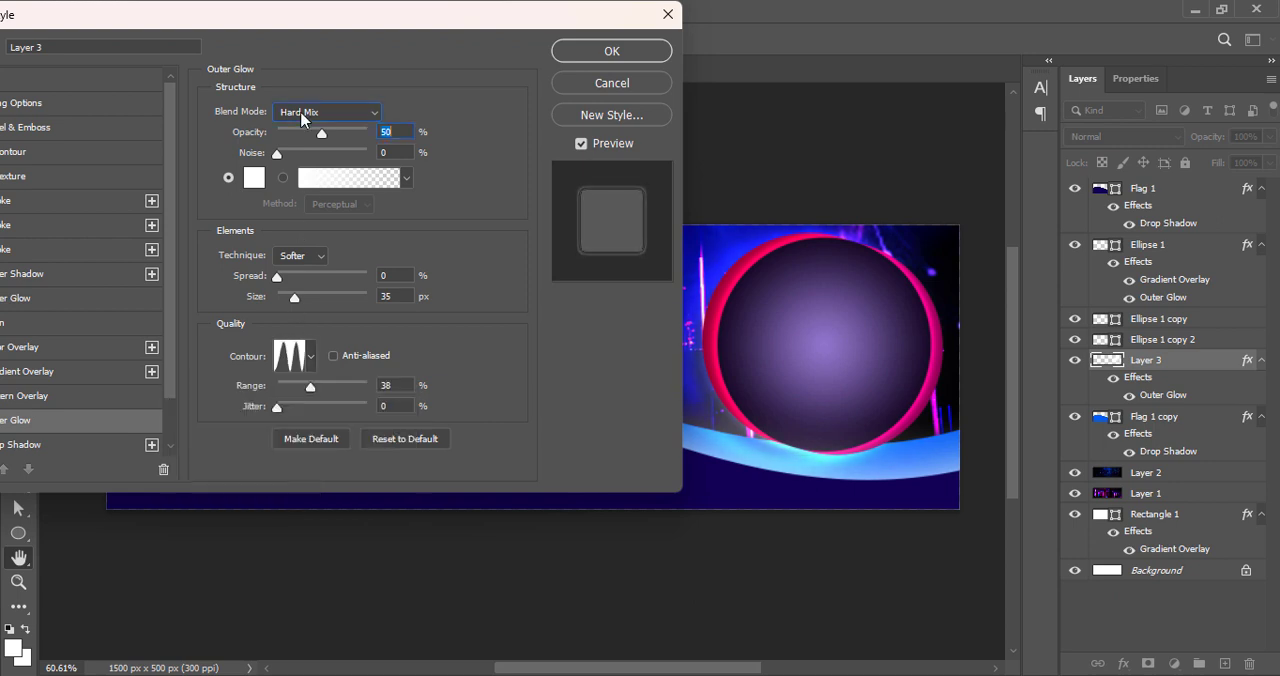
click(310, 375)
click(294, 112)
click(308, 384)
click(307, 117)
click(331, 399)
mouse_move(312, 387)
mouse_down()
mouse_move(327, 380)
mouse_move(293, 382)
mouse_up()
Compare the contour presets for the Layer 3 outer glow, choose the double-ring contour, and apply the style
click(312, 356)
click(228, 402)
click(257, 403)
click(286, 404)
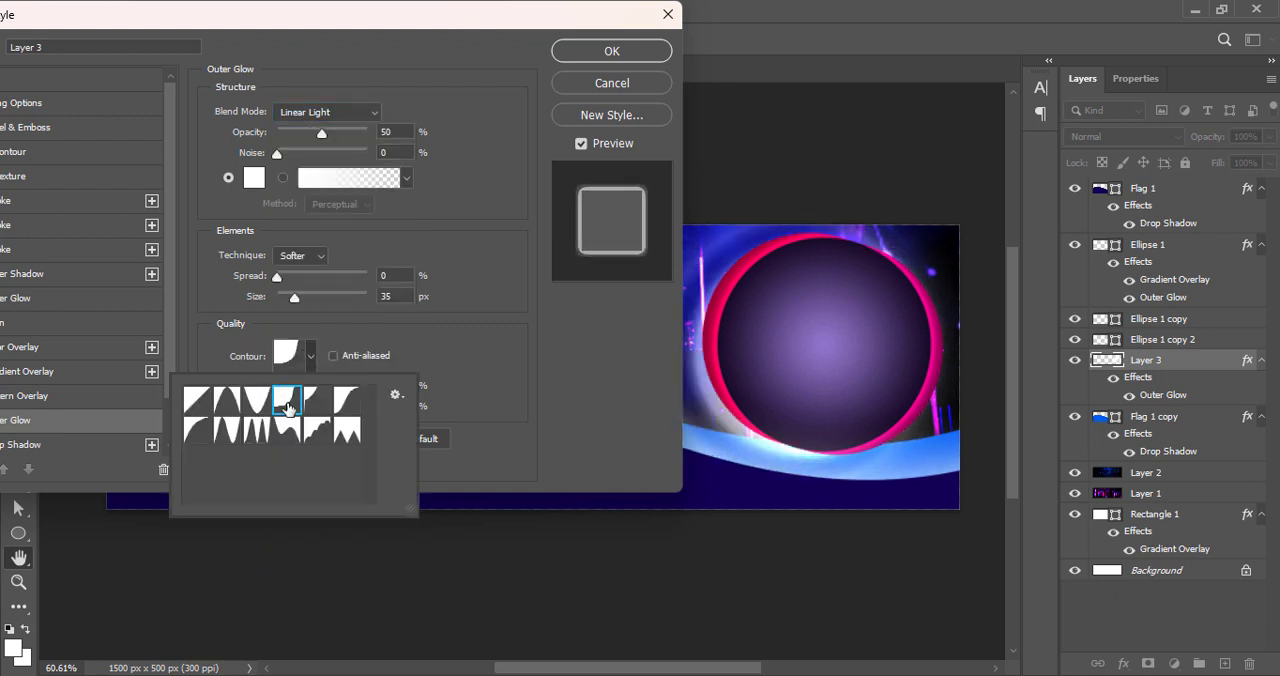
click(317, 403)
click(346, 403)
click(346, 431)
click(319, 434)
click(288, 432)
click(258, 432)
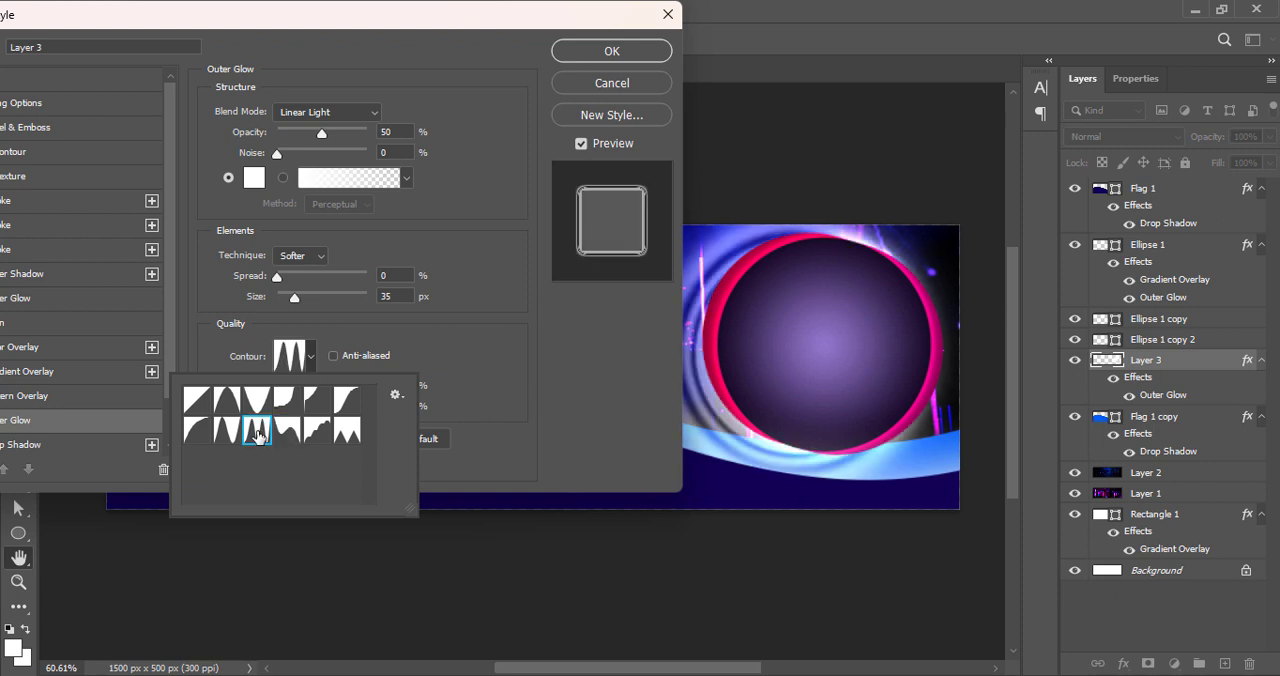
click(228, 432)
click(257, 431)
click(581, 56)
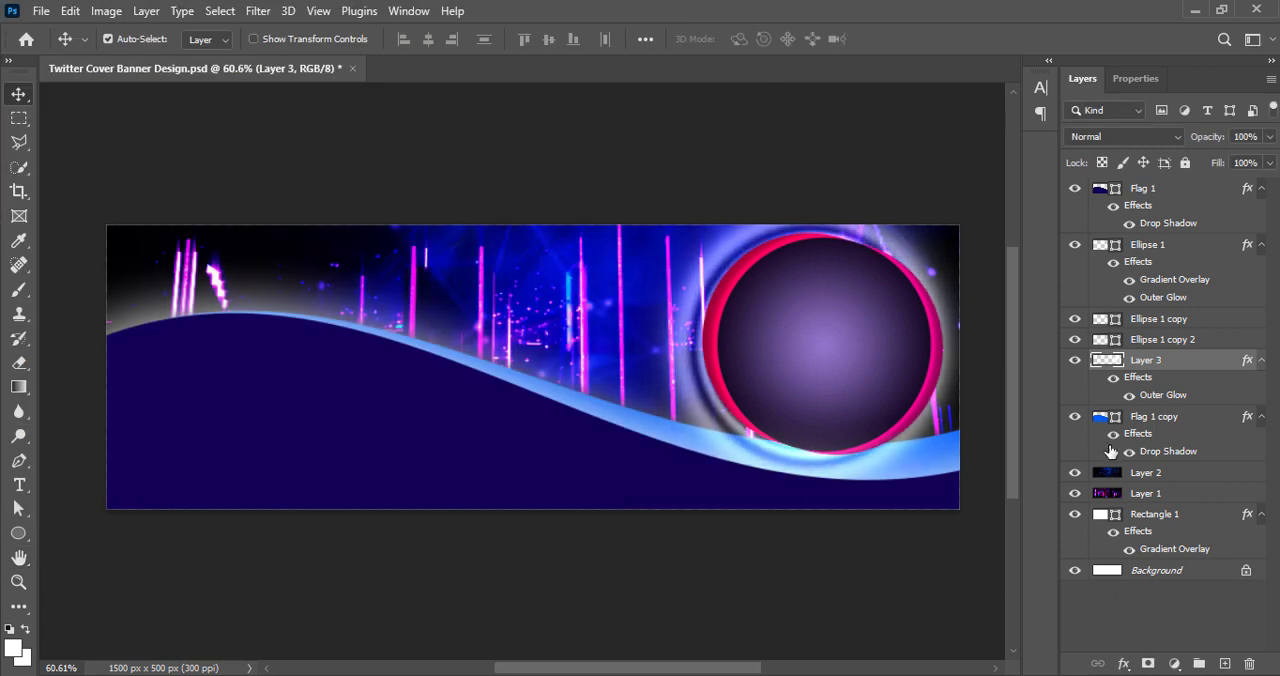
Enlarge the glow on Layer 3 to 108.67%, nudge it into place behind the circle, and save the document
key(ctrl+t)
mouse_move(829, 435)
mouse_down()
mouse_move(820, 450)
mouse_move(838, 433)
mouse_up()
key(Left)
key(Left)
key(Left)
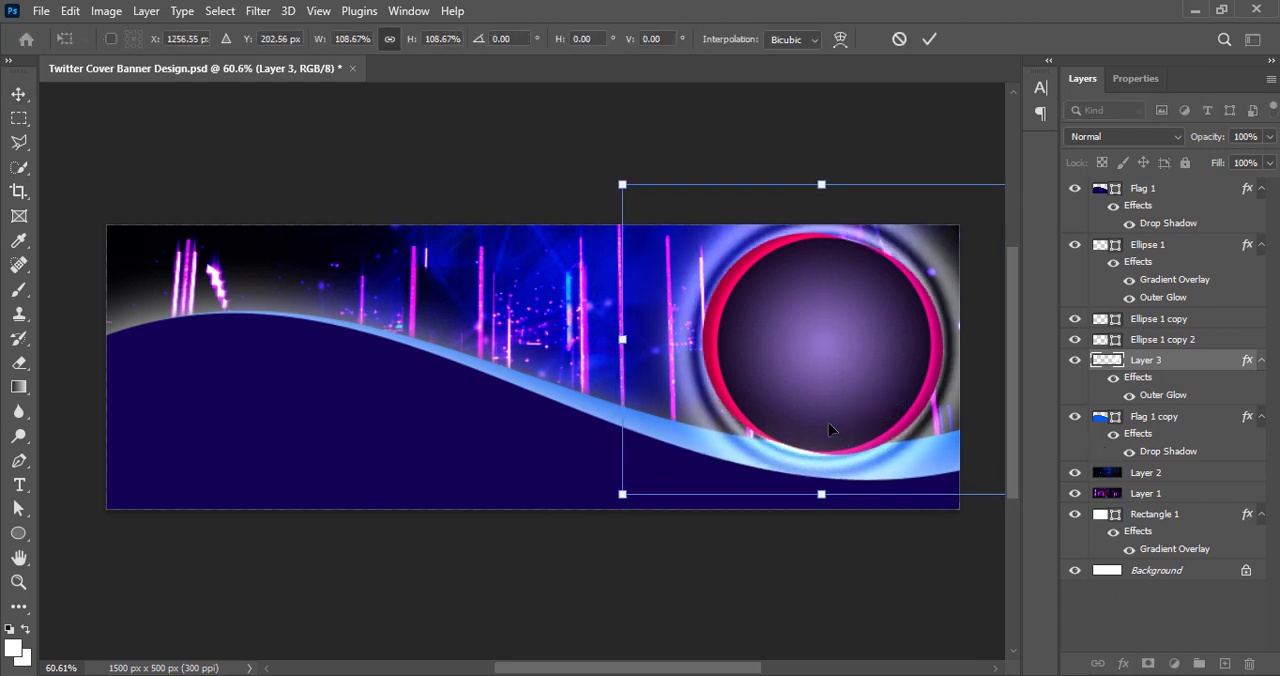
click(929, 40)
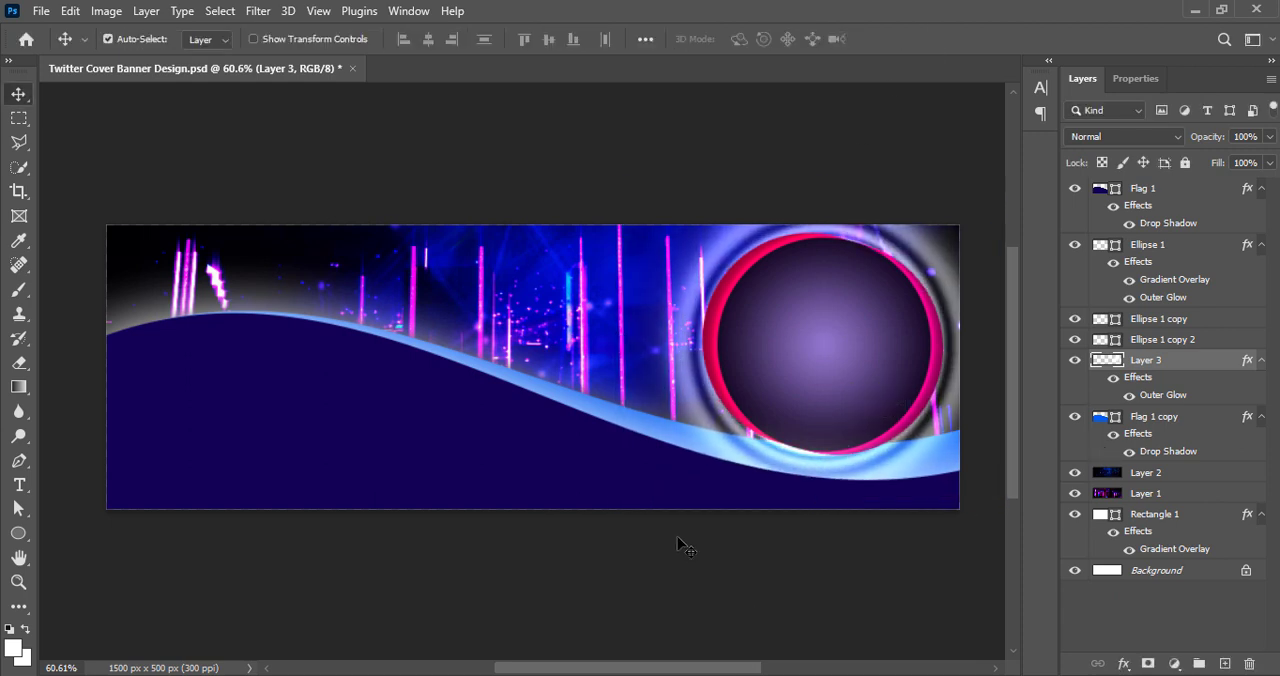
click(677, 545)
key(ctrl+s)
Select Ellipse 1 and its two copies, scale them together to 89.85%, and apply the transform
click(1155, 321)
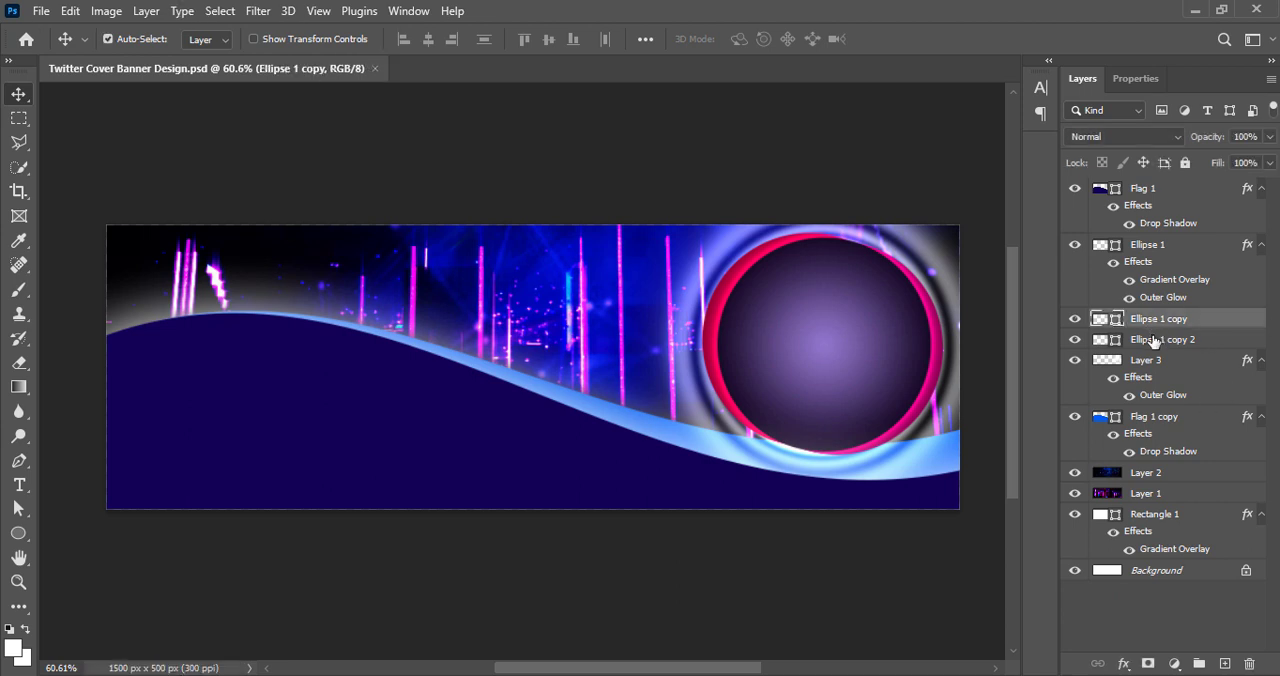
click(1151, 341)
ctrl+click(1146, 362)
click(1147, 361)
click(1162, 339)
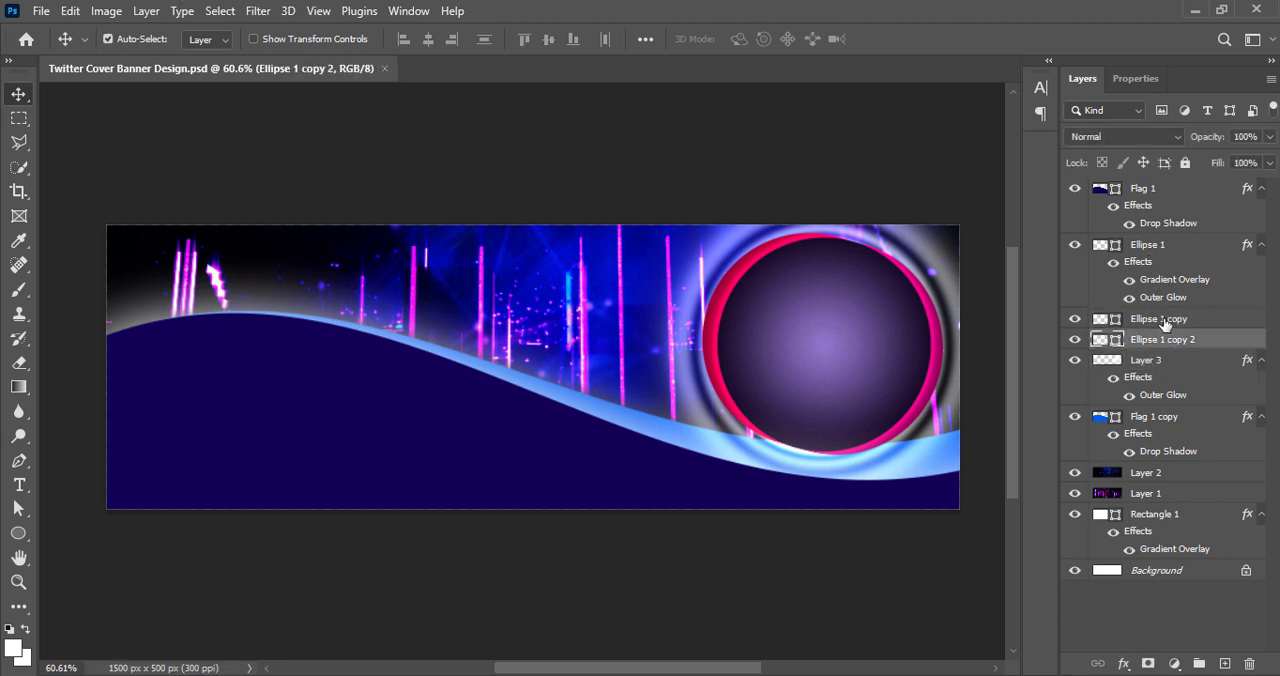
ctrl+click(1165, 320)
ctrl+click(1158, 247)
key(ctrl+t)
drag(818, 234, 817, 255)
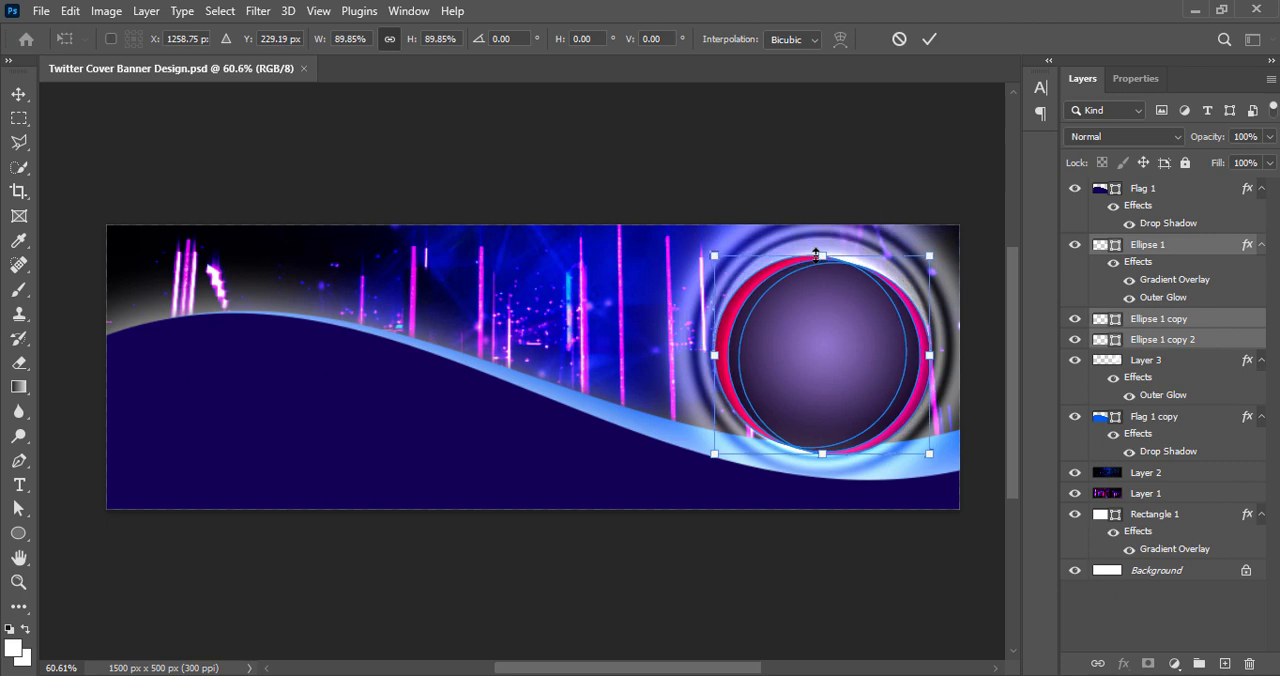
click(930, 41)
Bring the woman's cutout photo in as a new top layer, scale it to 65.11%, and save the document
click(1144, 362)
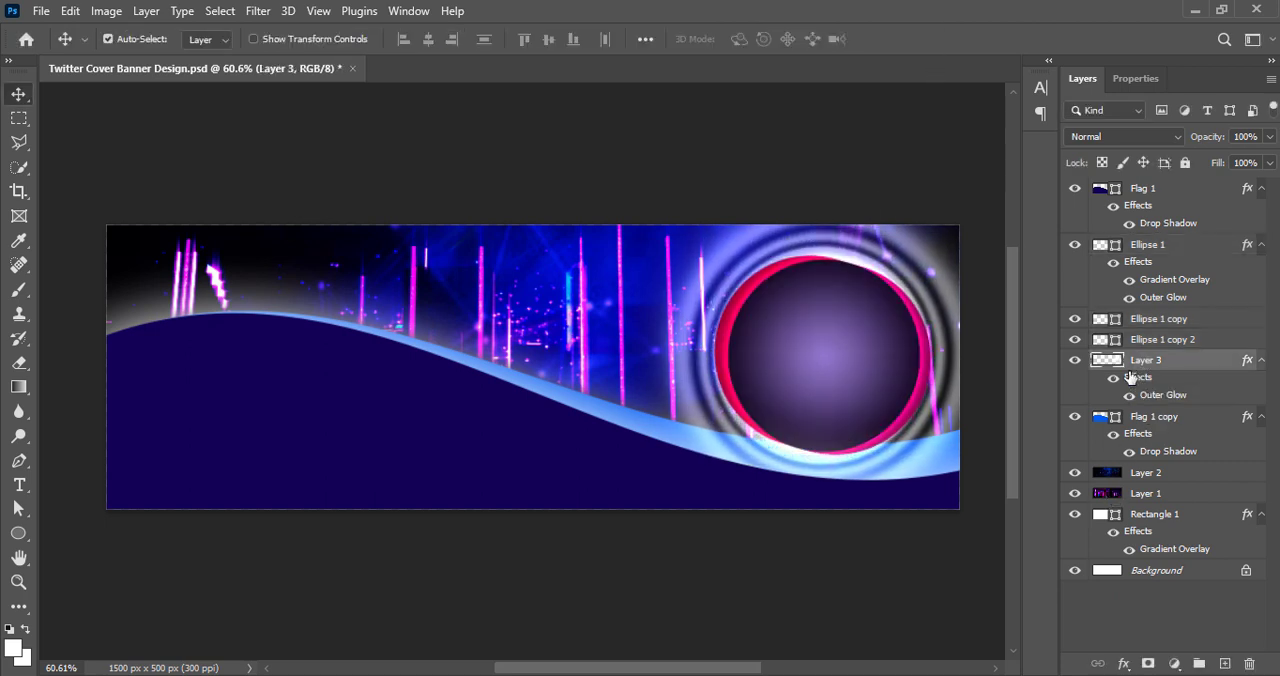
click(484, 612)
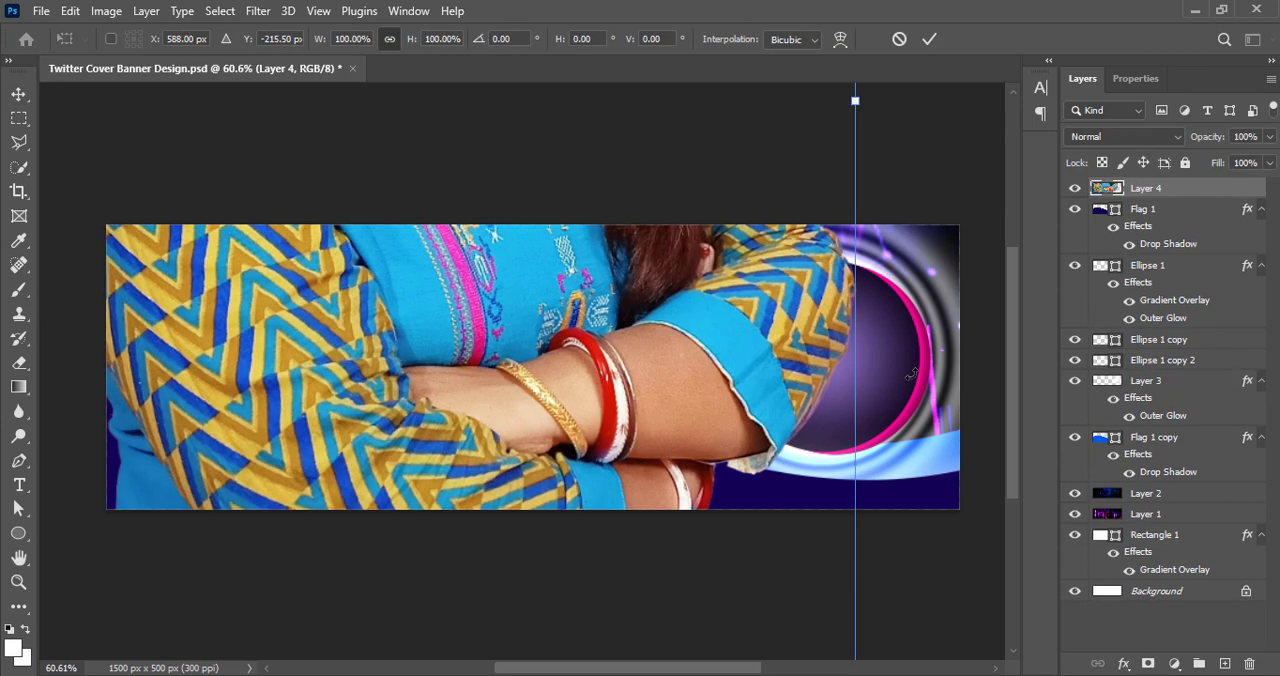
drag(867, 387, 579, 387)
drag(330, 375, 623, 529)
drag(648, 397, 622, 447)
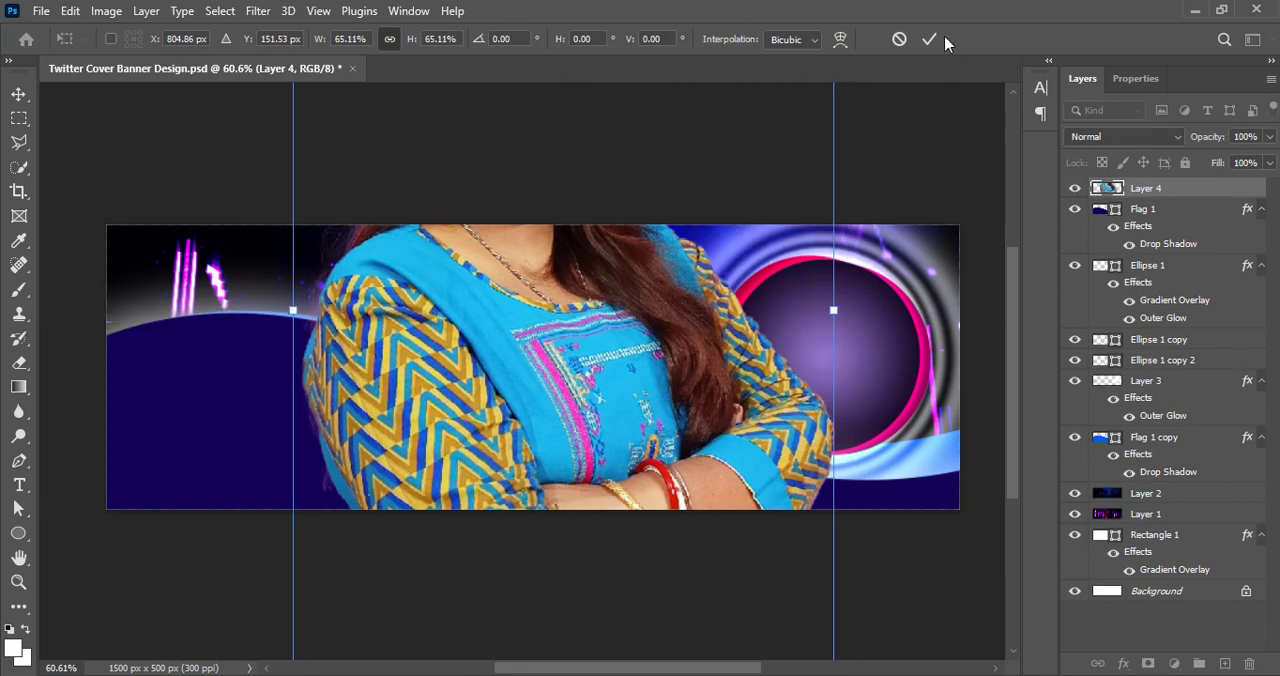
click(932, 39)
click(800, 606)
key(ctrl+s)
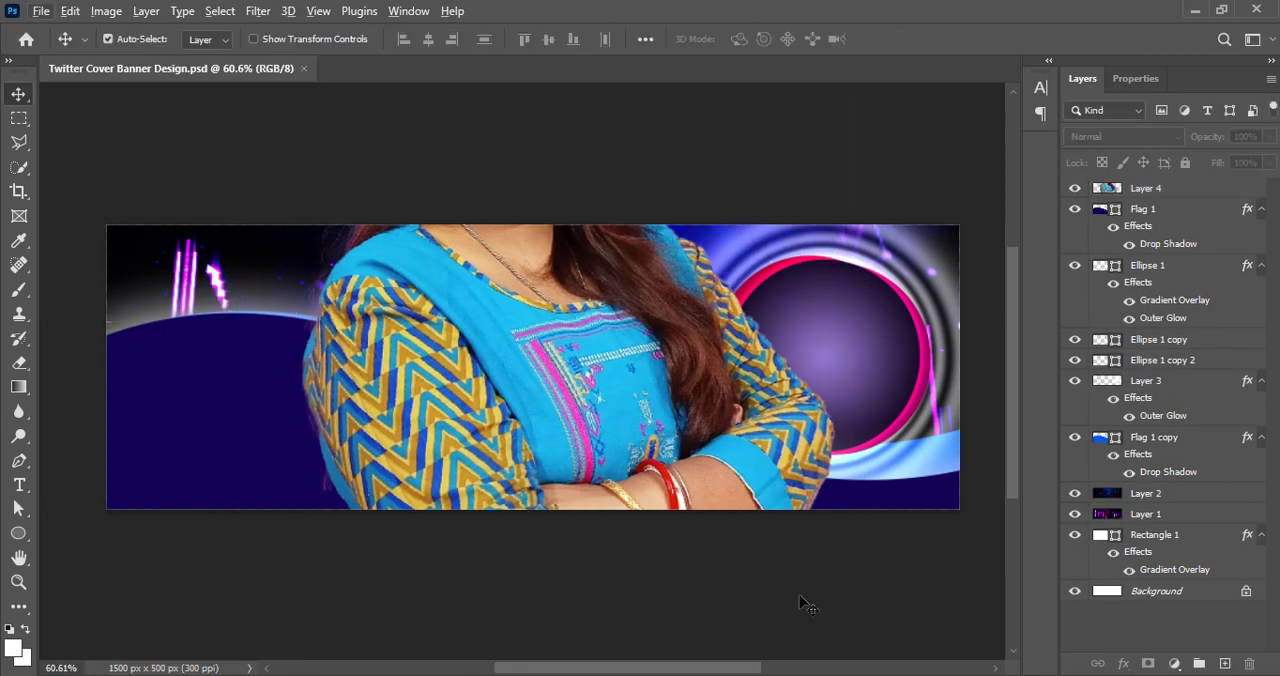
Scale the woman's photo down to 44.79% and move it over toward the purple circle
mouse_move(695, 675)
drag(549, 330, 534, 449)
key(ctrl+t)
drag(294, 433, 536, 434)
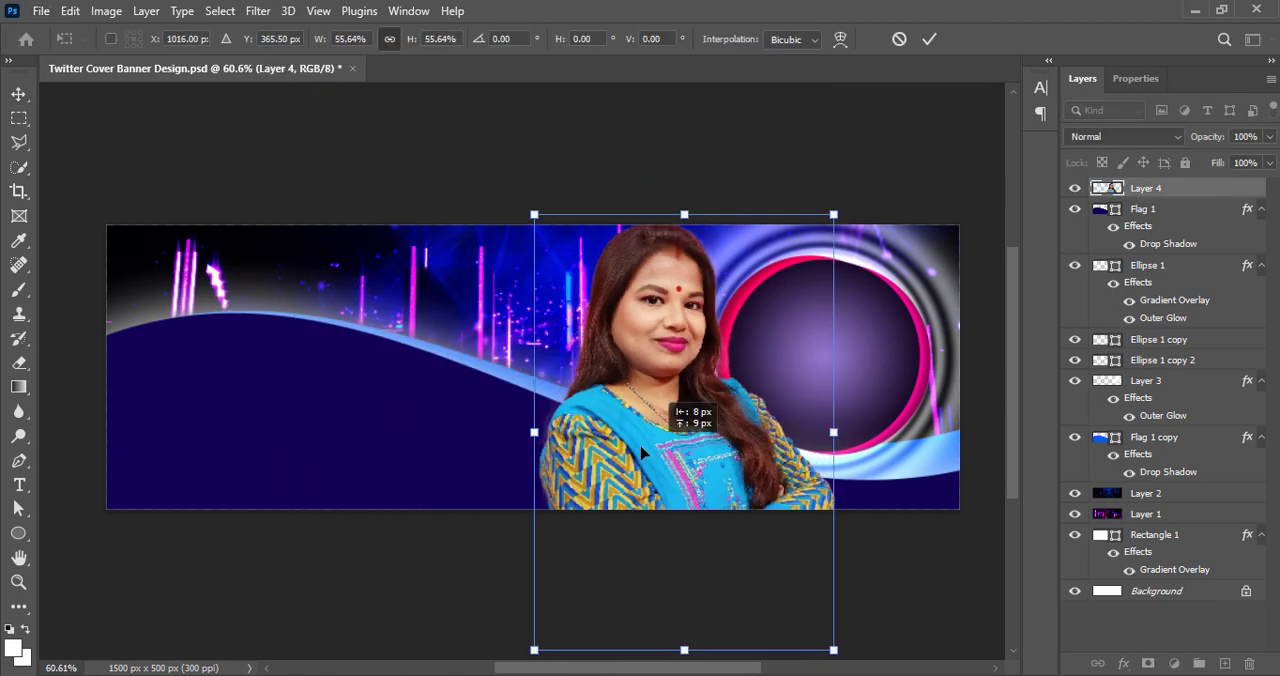
drag(690, 430, 586, 424)
drag(576, 193, 584, 281)
drag(572, 429, 737, 376)
Flip the woman's photo horizontally, reduce it to 38.34%, position it in front of the circle, and apply the transform
drag(730, 330, 772, 330)
right_click(772, 330)
click(812, 646)
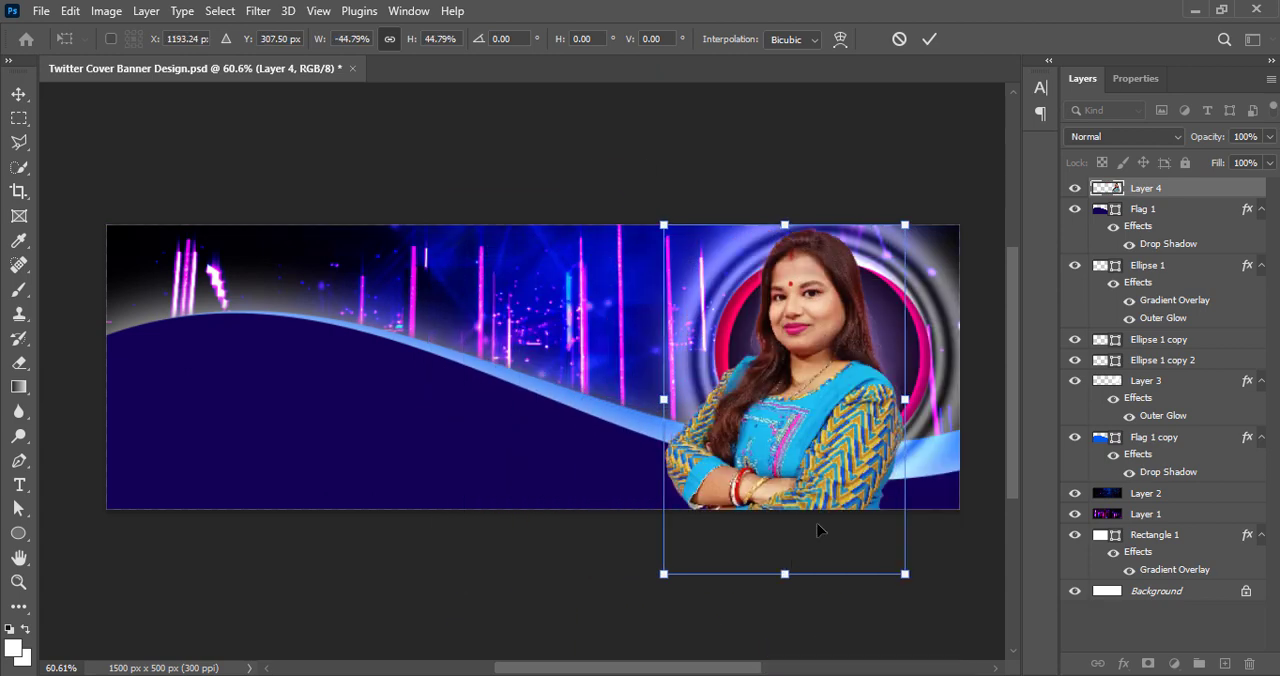
drag(796, 575, 796, 525)
drag(793, 452, 818, 465)
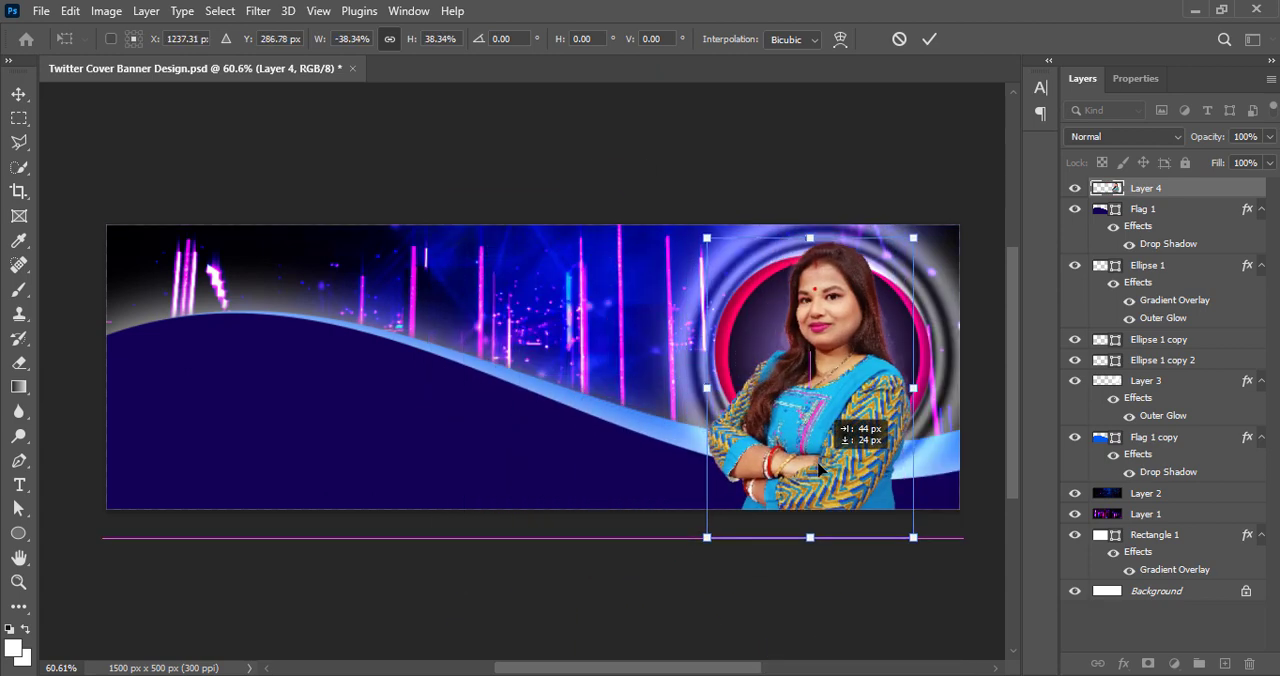
click(928, 40)
Strongly increase the vibrance of the woman's photo
click(106, 10)
click(337, 134)
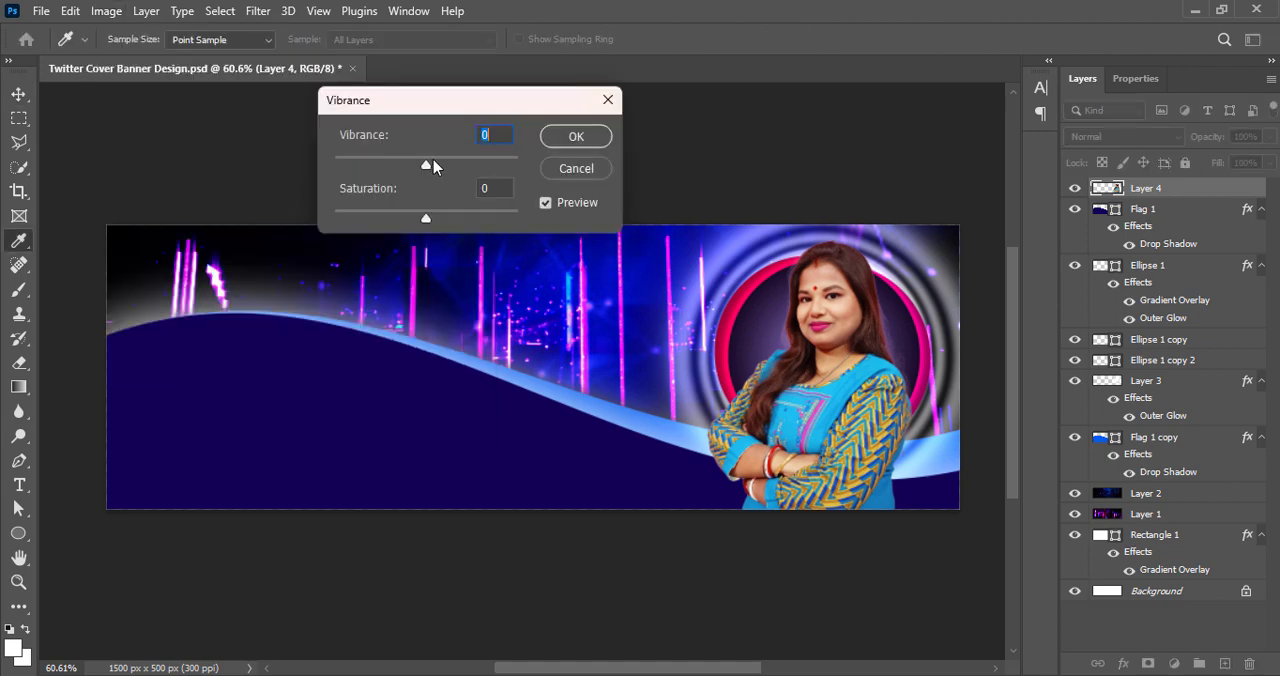
drag(437, 163, 514, 163)
Set the woman's photo contrast to 15 and raise its brightness slightly with the Brightness/Contrast adjustment
click(106, 10)
mouse_move(171, 57)
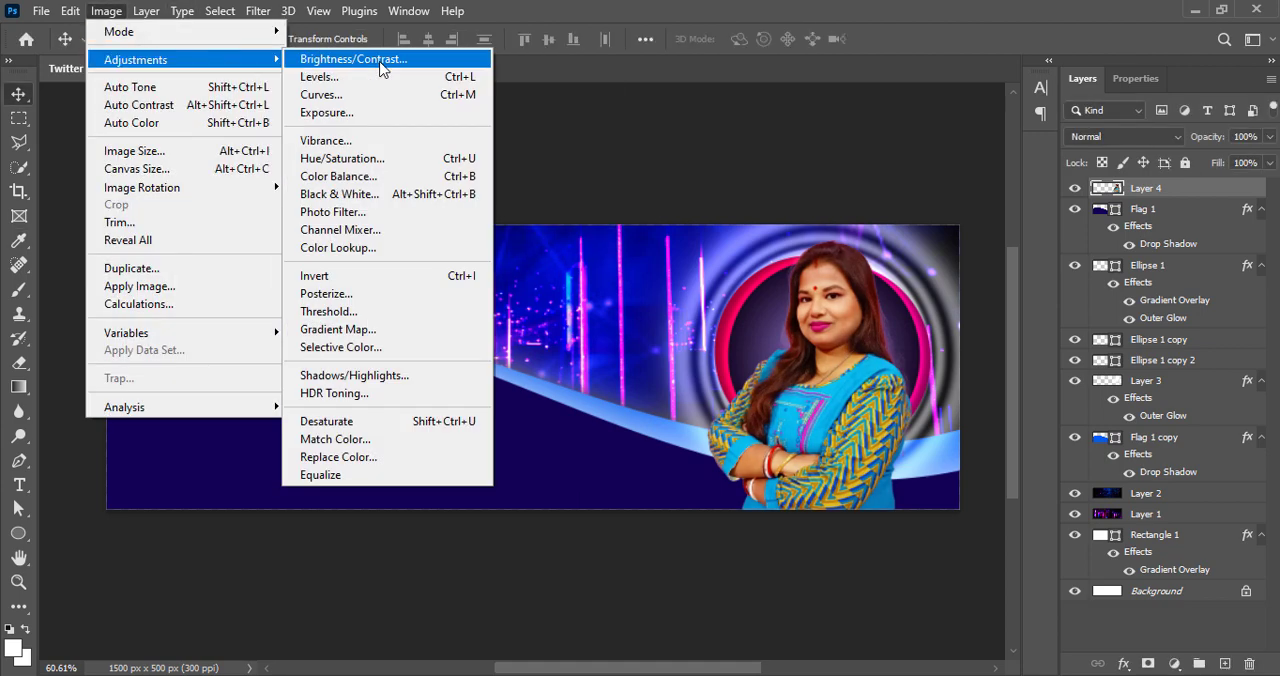
click(386, 57)
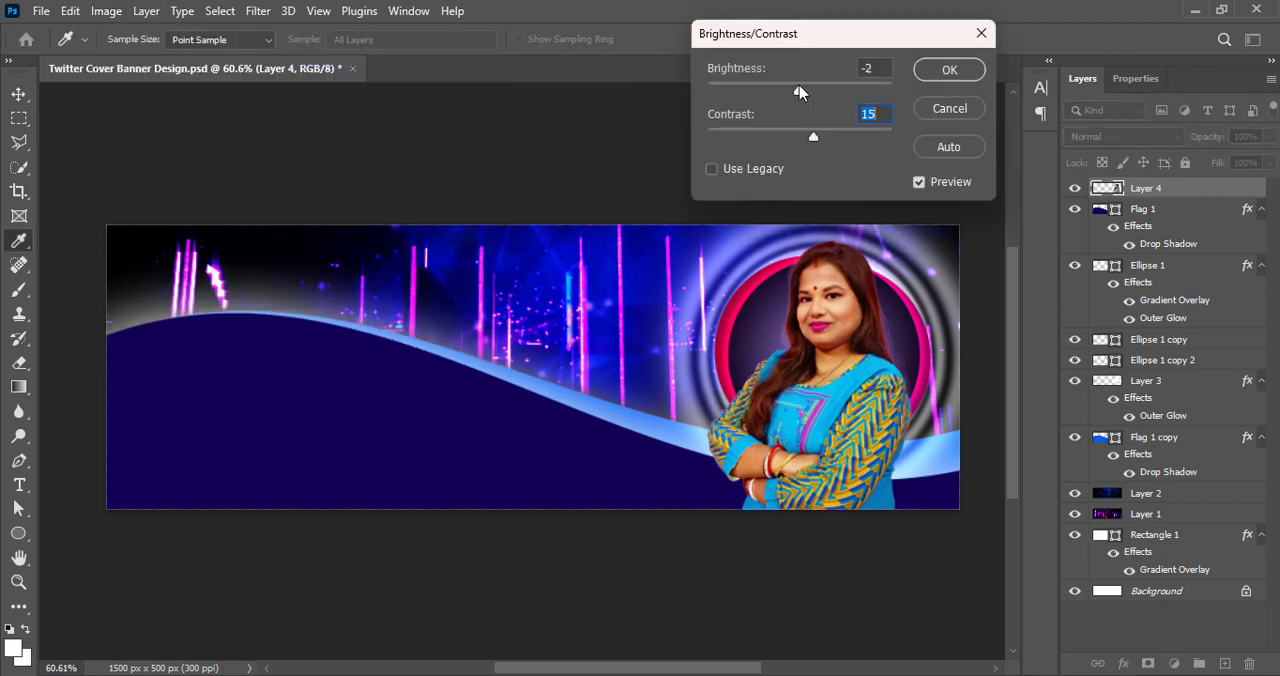
drag(799, 88, 807, 88)
click(949, 69)
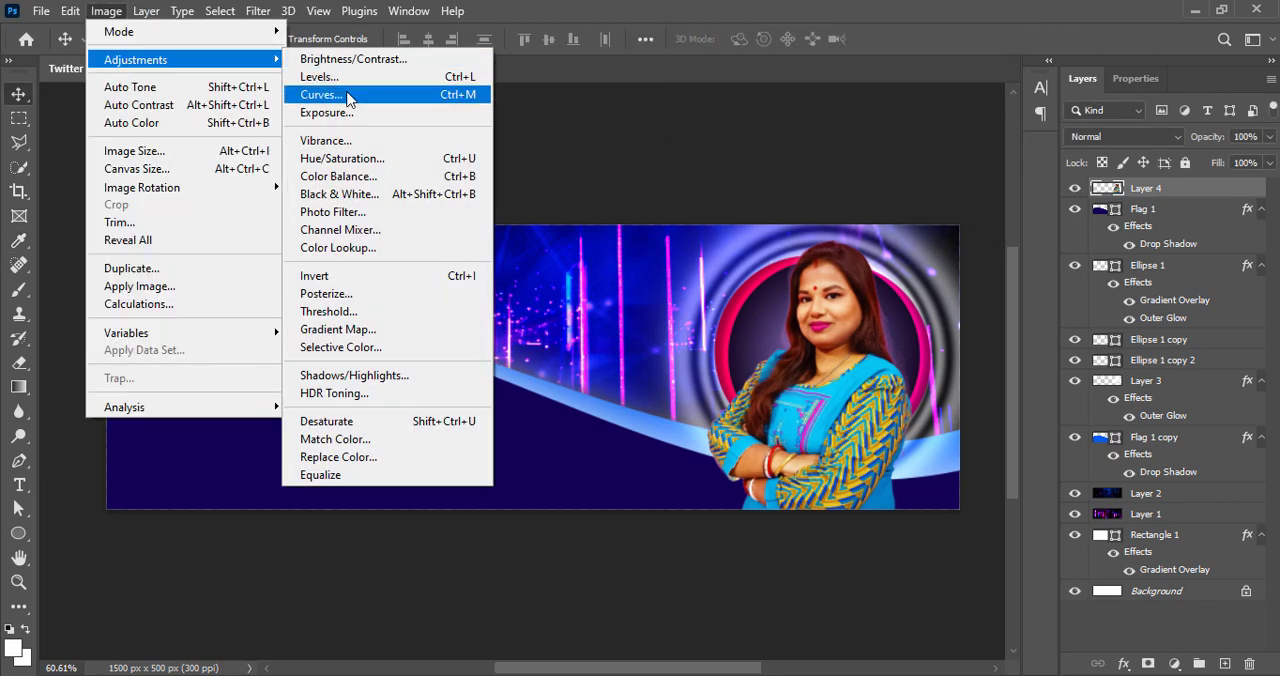
Apply a Curves adjustment to the woman's photo with an RGB midpoint at input 126 and output 125
click(348, 97)
drag(622, 63, 314, 59)
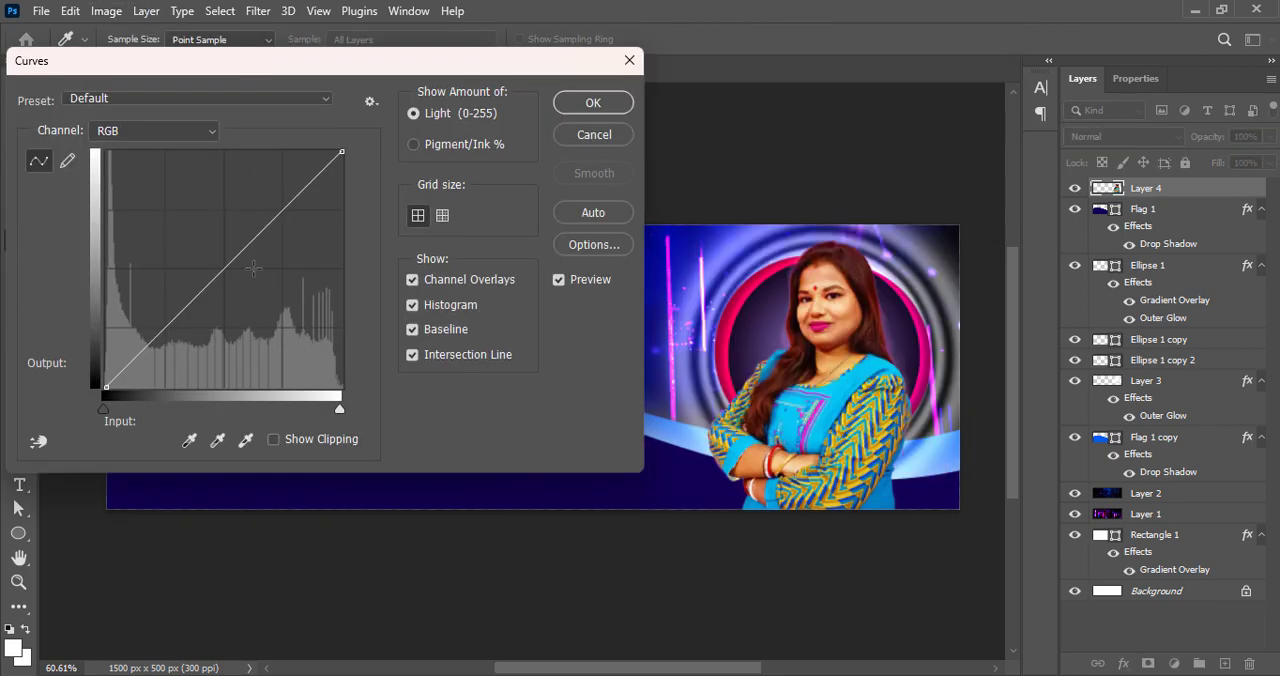
mouse_move(224, 269)
mouse_down()
mouse_move(223, 254)
mouse_move(224, 270)
mouse_up()
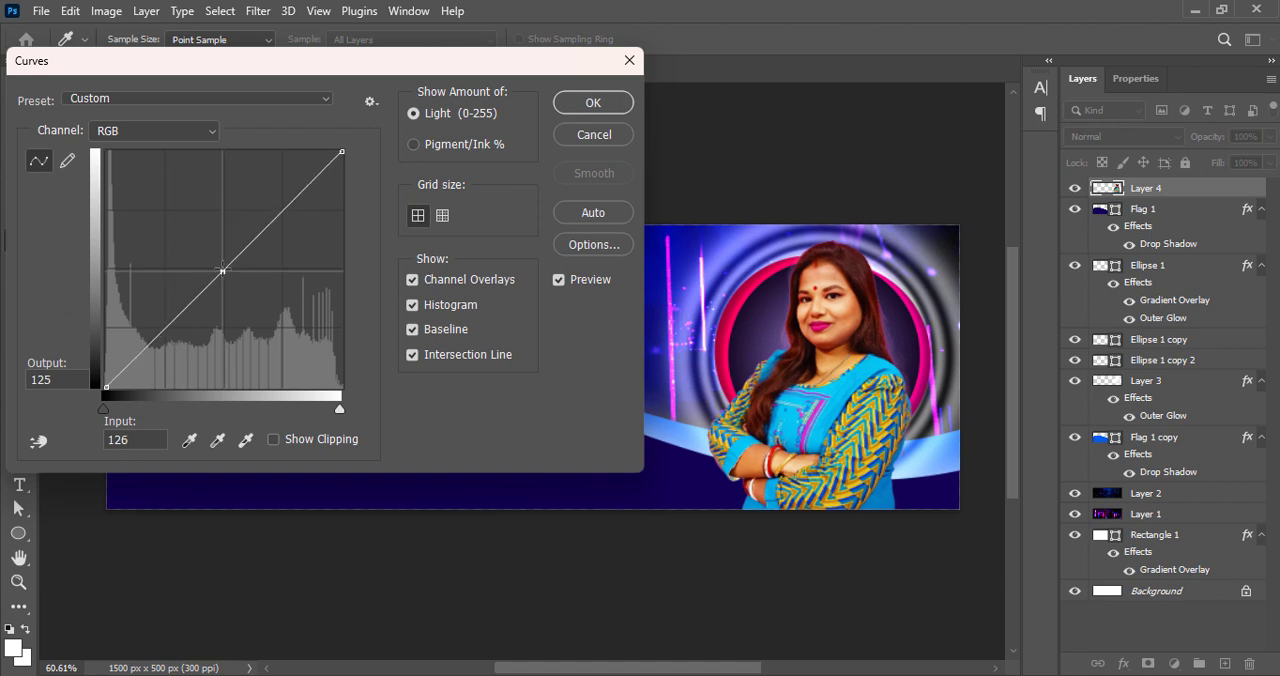
click(580, 110)
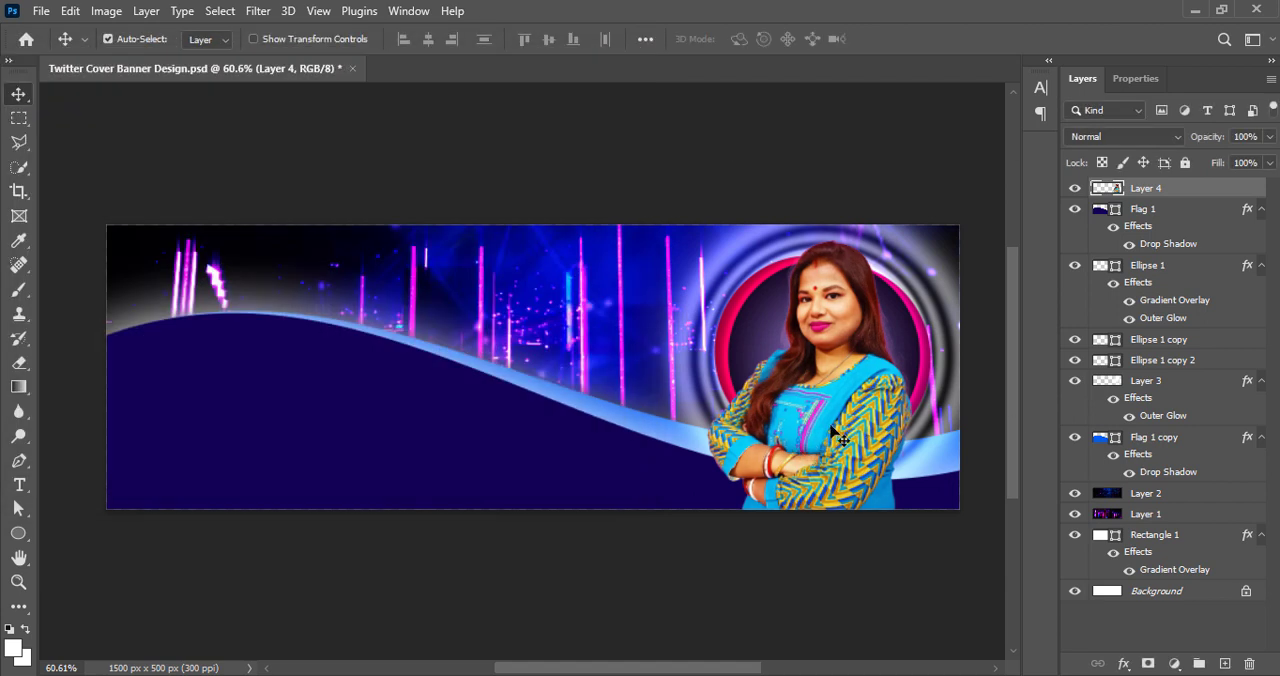
Reorder the layers so both waves, Flag 1 and Flag 1 copy, sit above the woman's photo
drag(1191, 210, 1176, 248)
drag(1163, 446, 1165, 250)
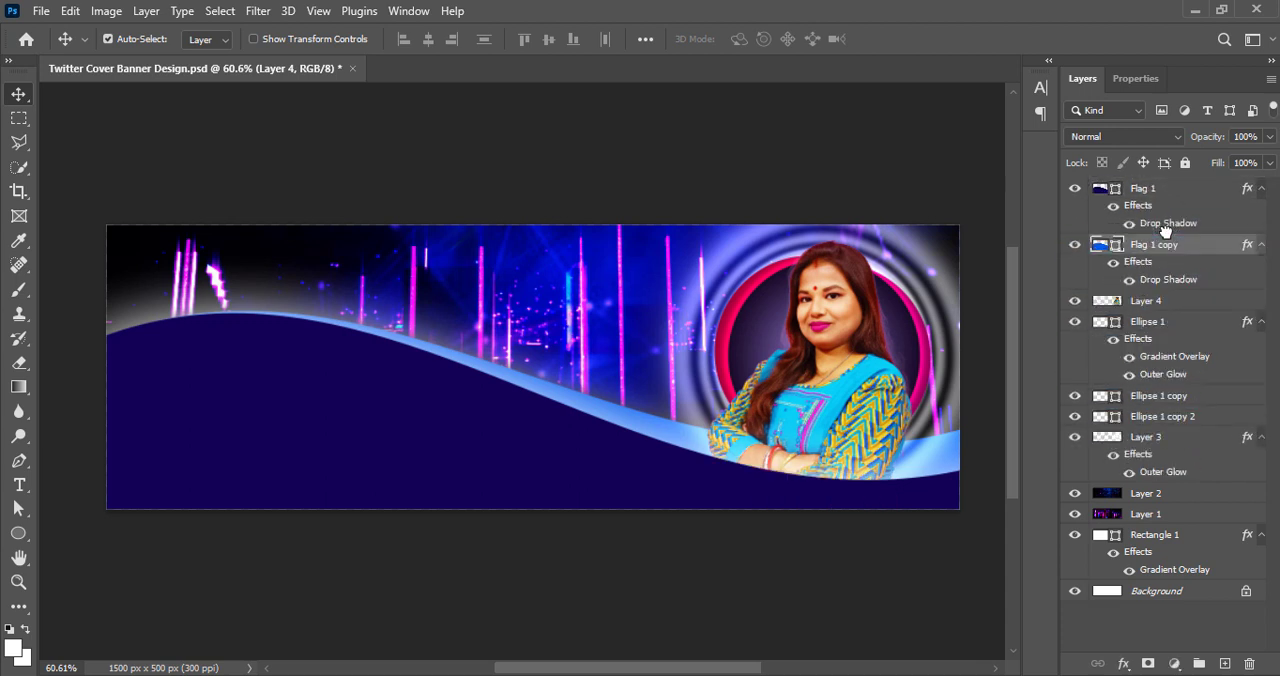
key(ctrl+t)
key(Escape)
Scale the woman's photo to 73.73%, center it inside the ringed circle, apply the transform, and save the document
click(838, 420)
key(ctrl+t)
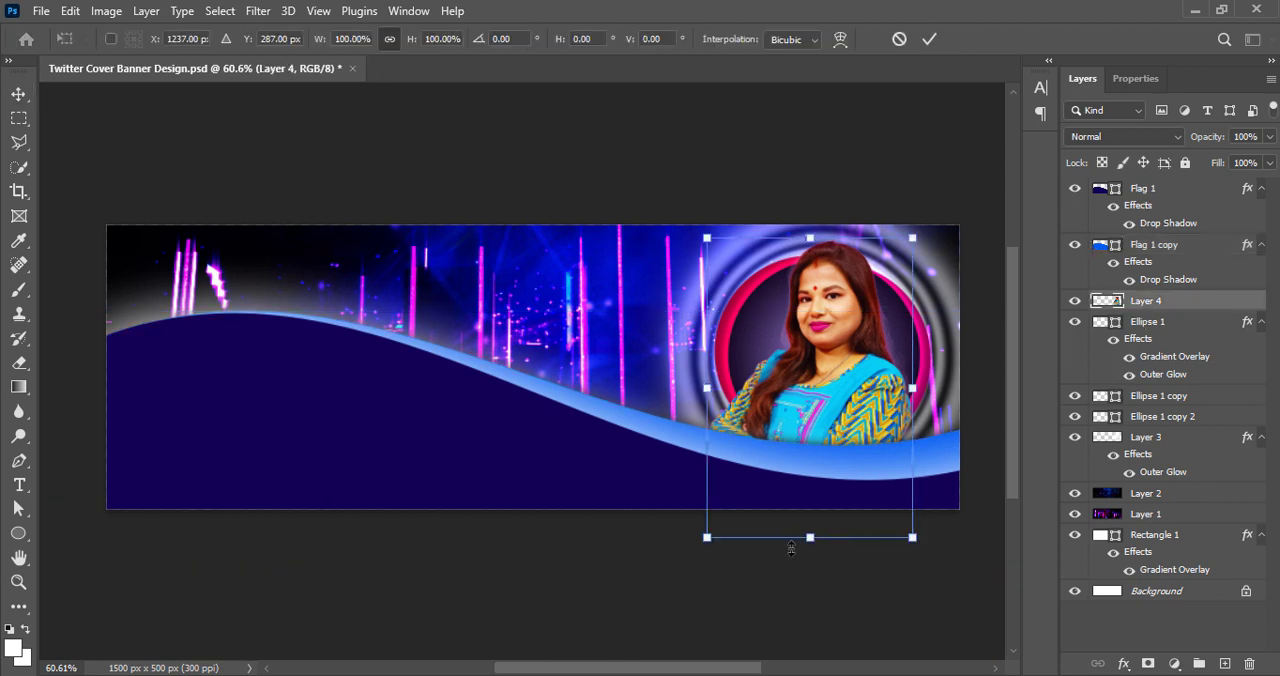
drag(810, 539, 810, 470)
drag(817, 398, 834, 382)
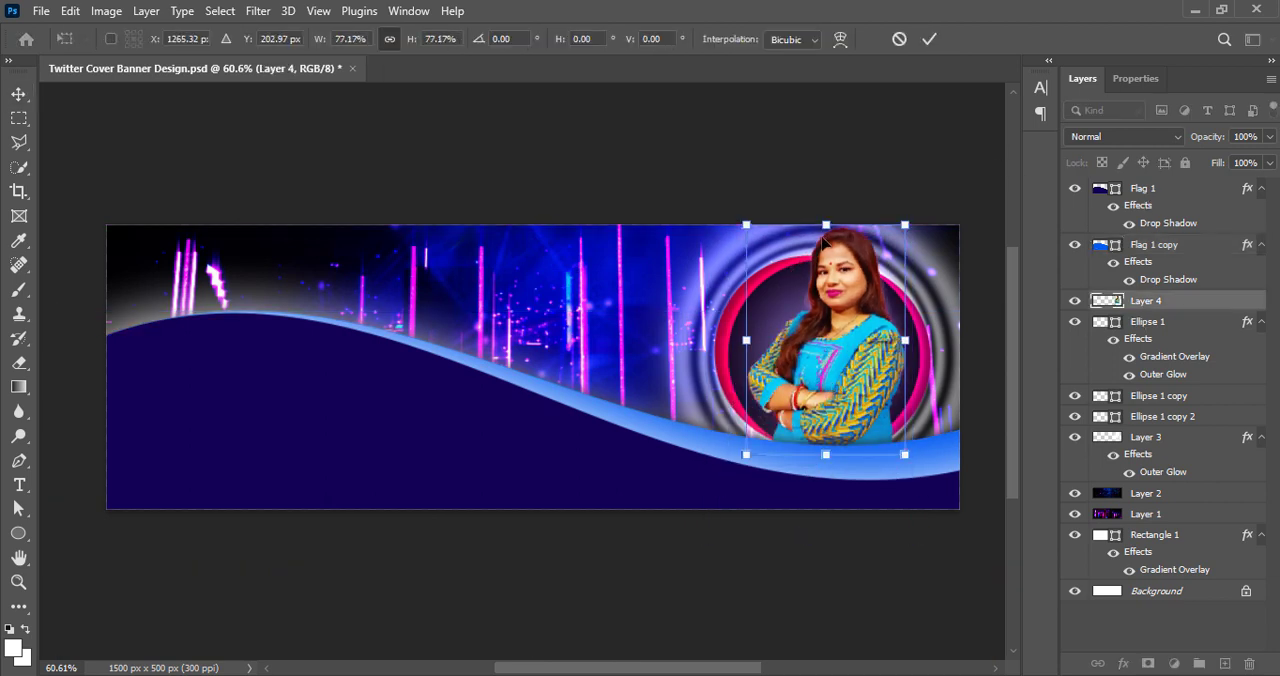
drag(823, 236, 822, 243)
drag(837, 359, 828, 367)
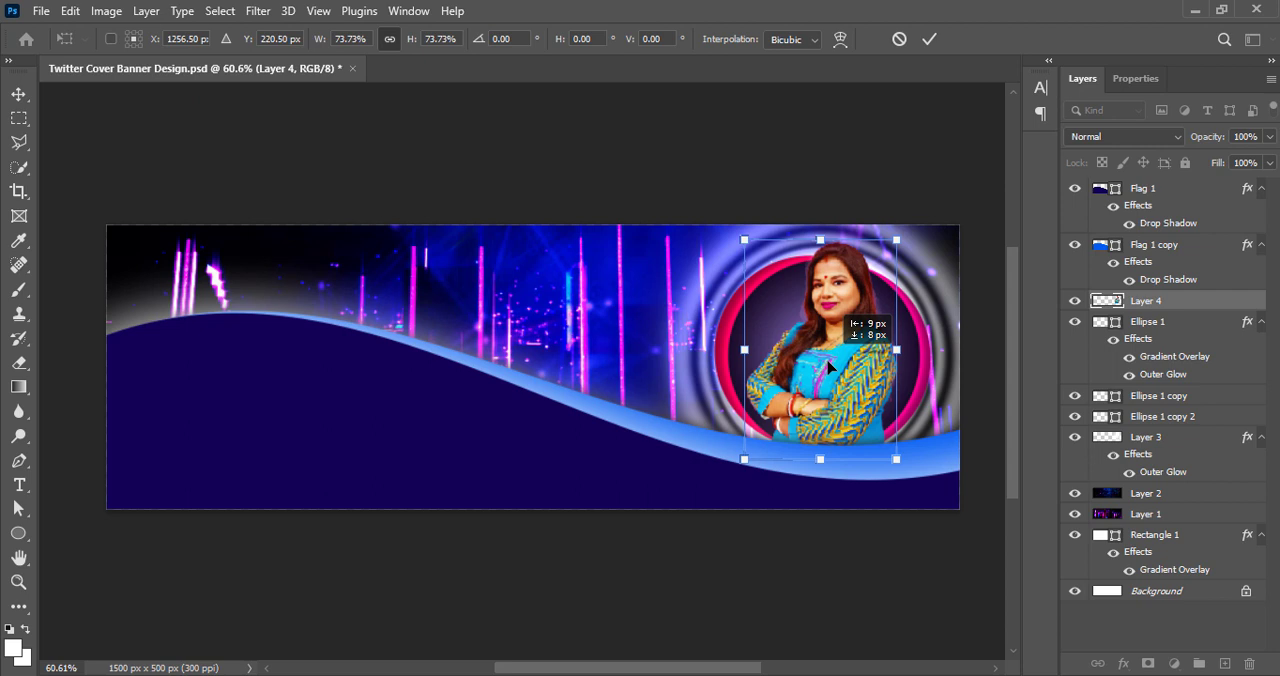
click(929, 39)
key(ctrl+s)
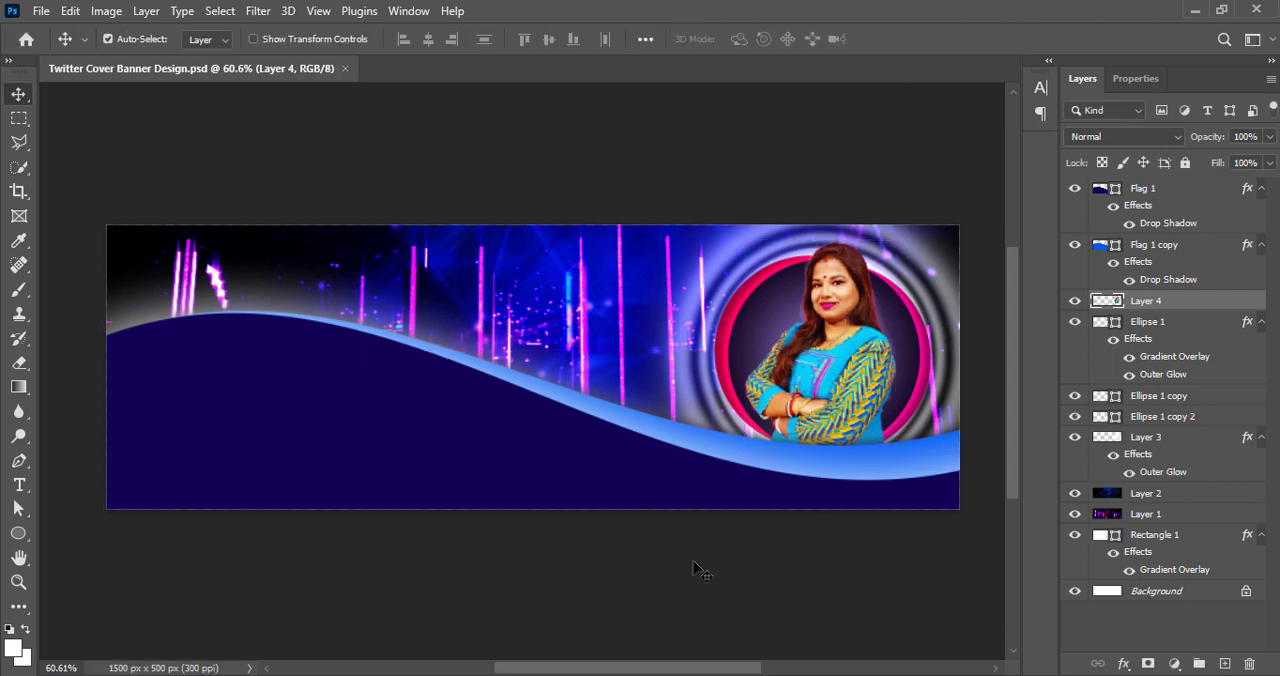
Add an outer glow to the woman's photo with a linear contour and Normal blend mode
double_click(1115, 305)
click(28, 420)
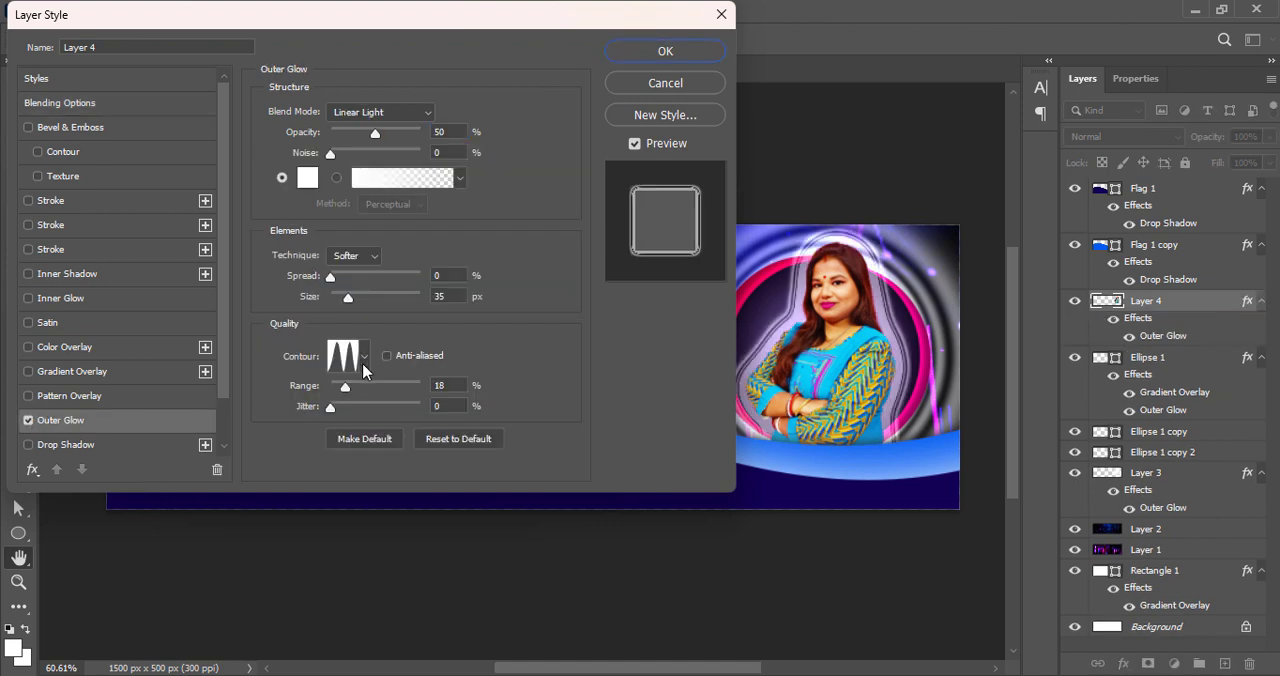
click(363, 357)
click(250, 400)
click(393, 113)
click(385, 128)
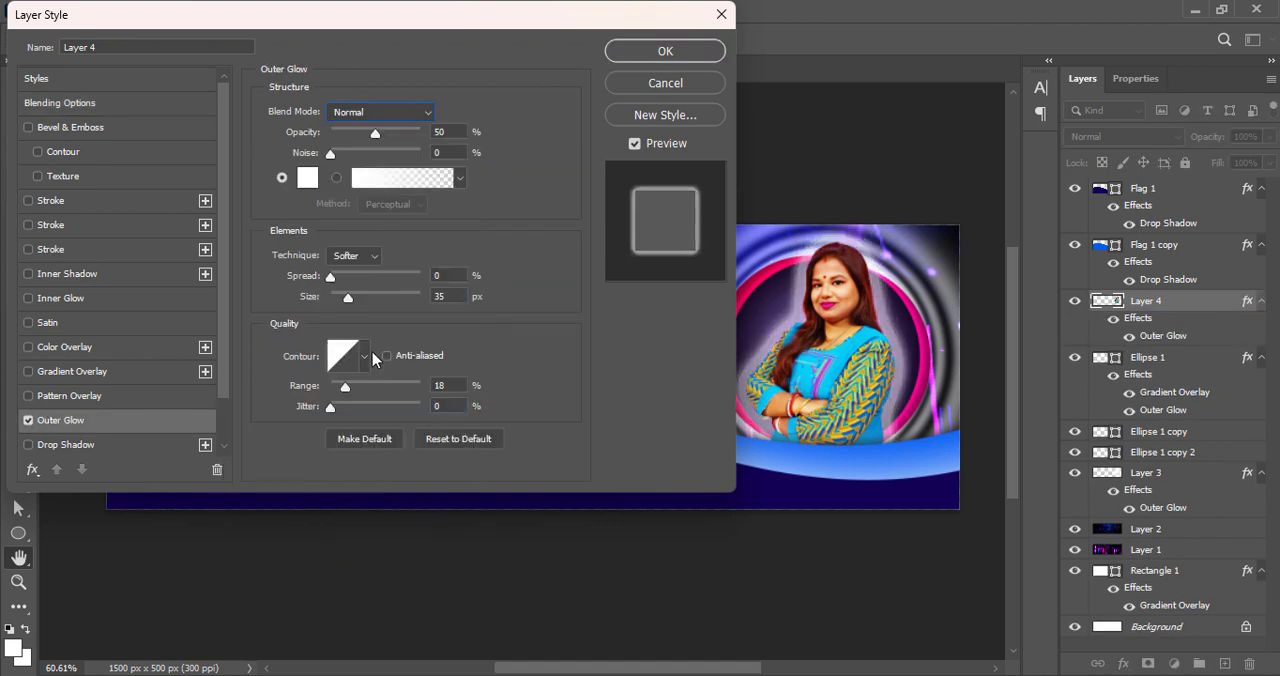
Set the outer glow's size to 21 px, range to 85%, and blend mode to Hard Mix
drag(349, 301, 336, 304)
drag(345, 387, 372, 389)
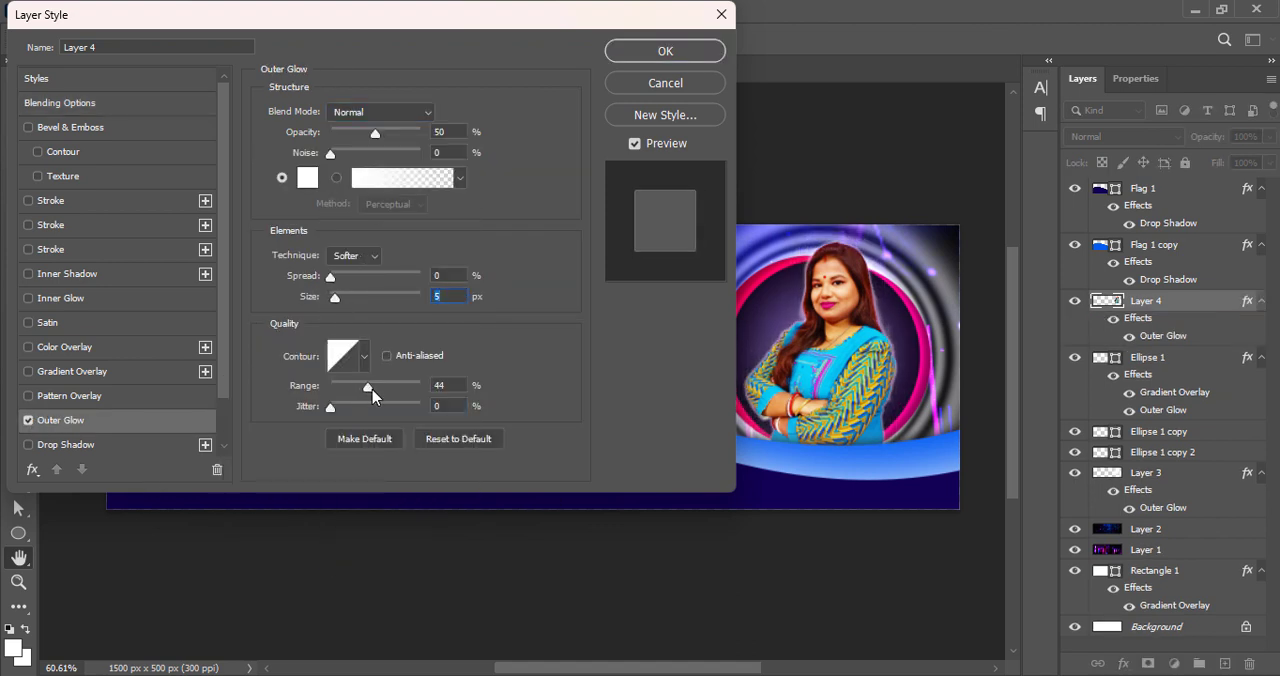
drag(339, 298, 344, 298)
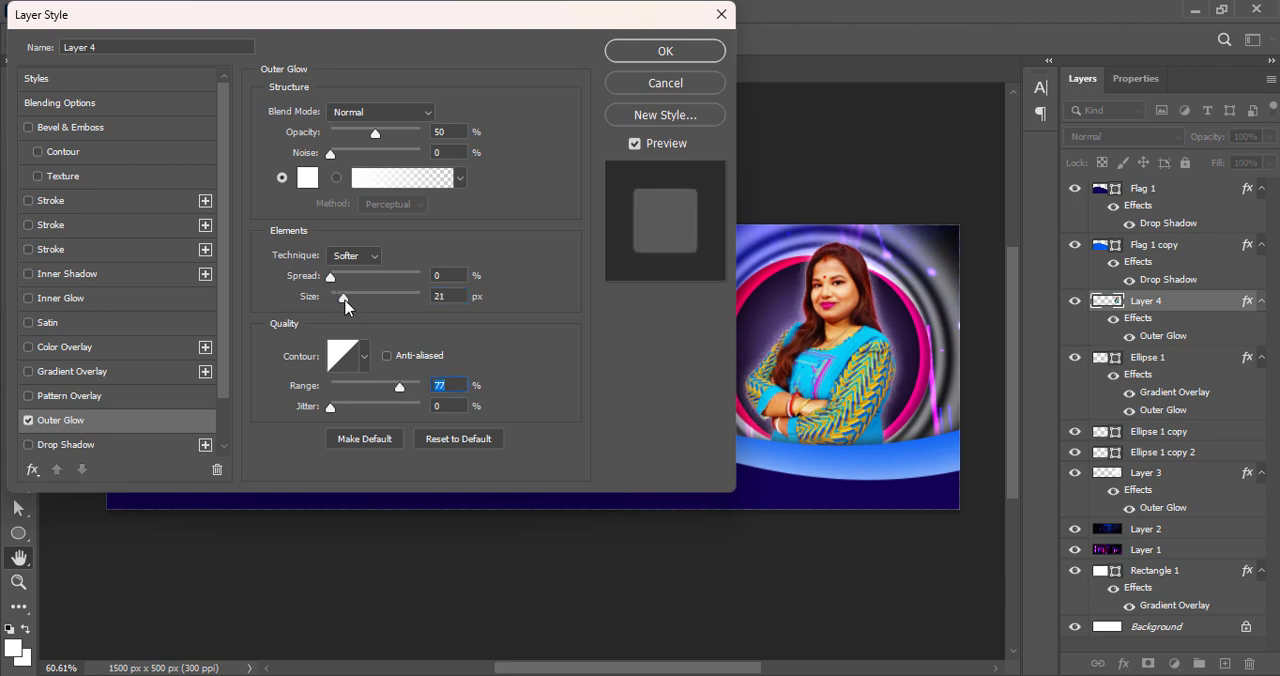
click(380, 112)
click(378, 437)
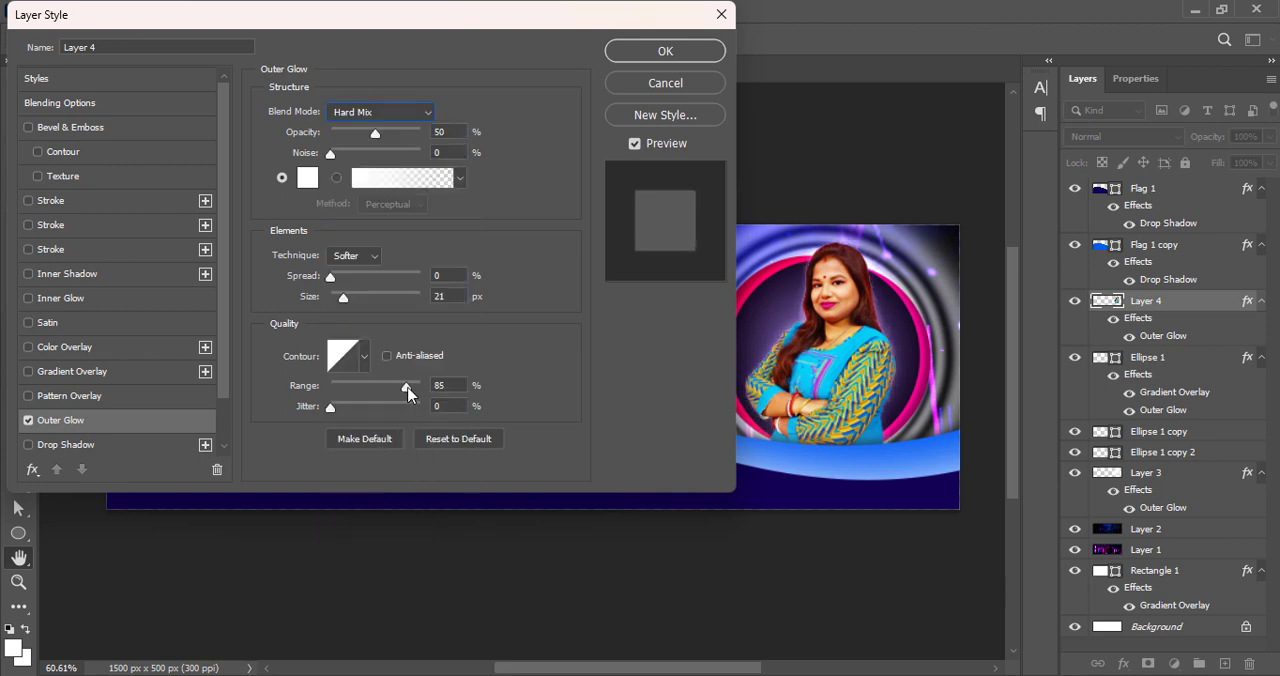
Try Pin Light, Linear Light and Vivid Light for the outer glow and increase its size to 95 px
click(380, 112)
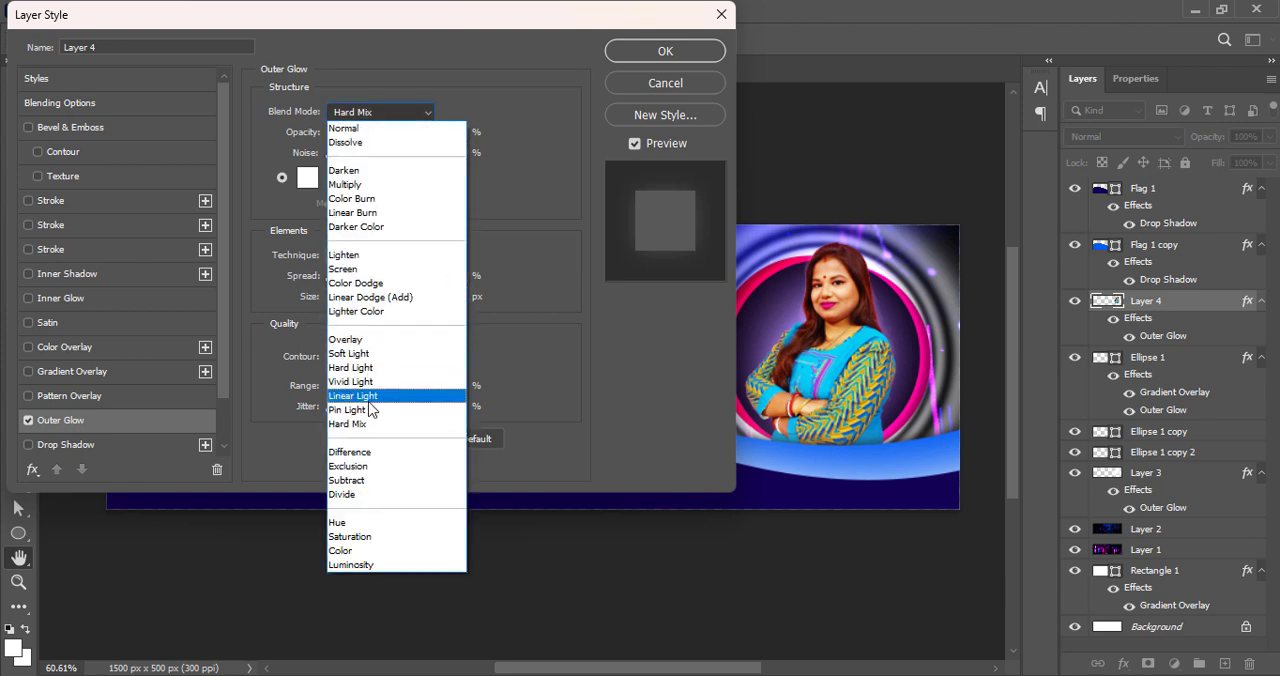
click(347, 409)
click(385, 112)
click(360, 396)
click(375, 112)
click(374, 382)
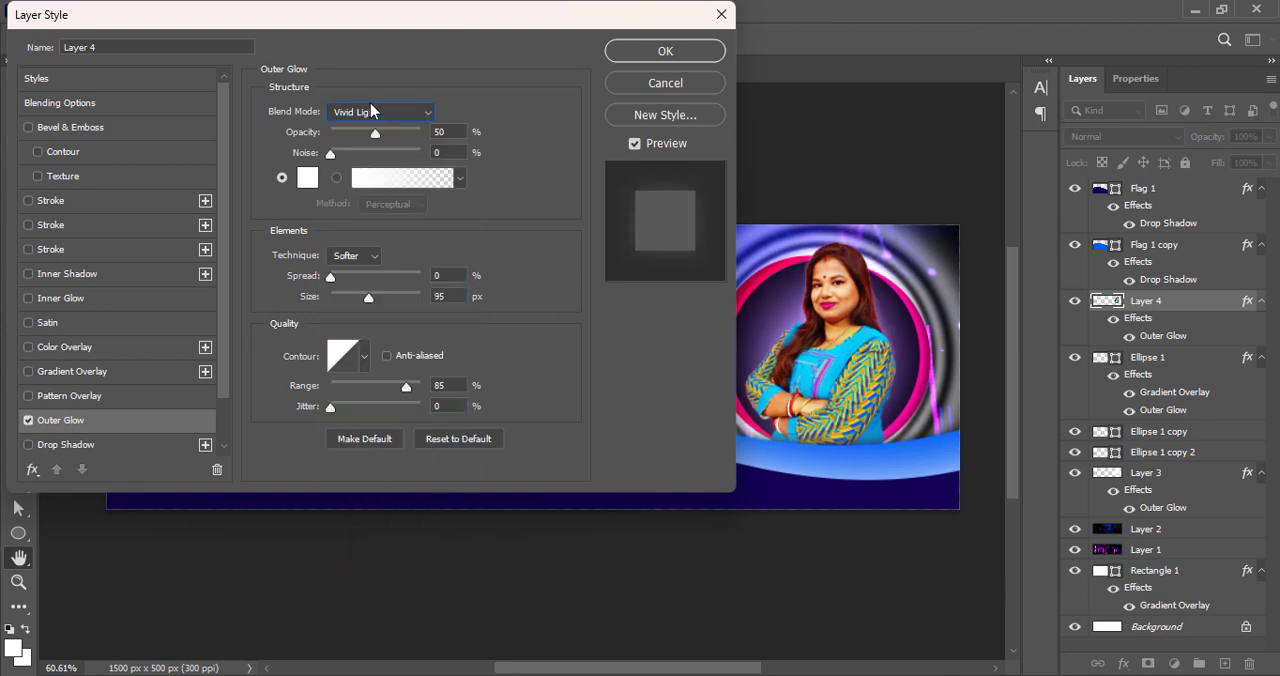
Try further blend modes on the outer glow, including Soft Light, Linear Dodge (Add), Screen, Linear Burn and Hard Light
click(371, 111)
click(374, 369)
click(380, 112)
click(374, 366)
click(380, 112)
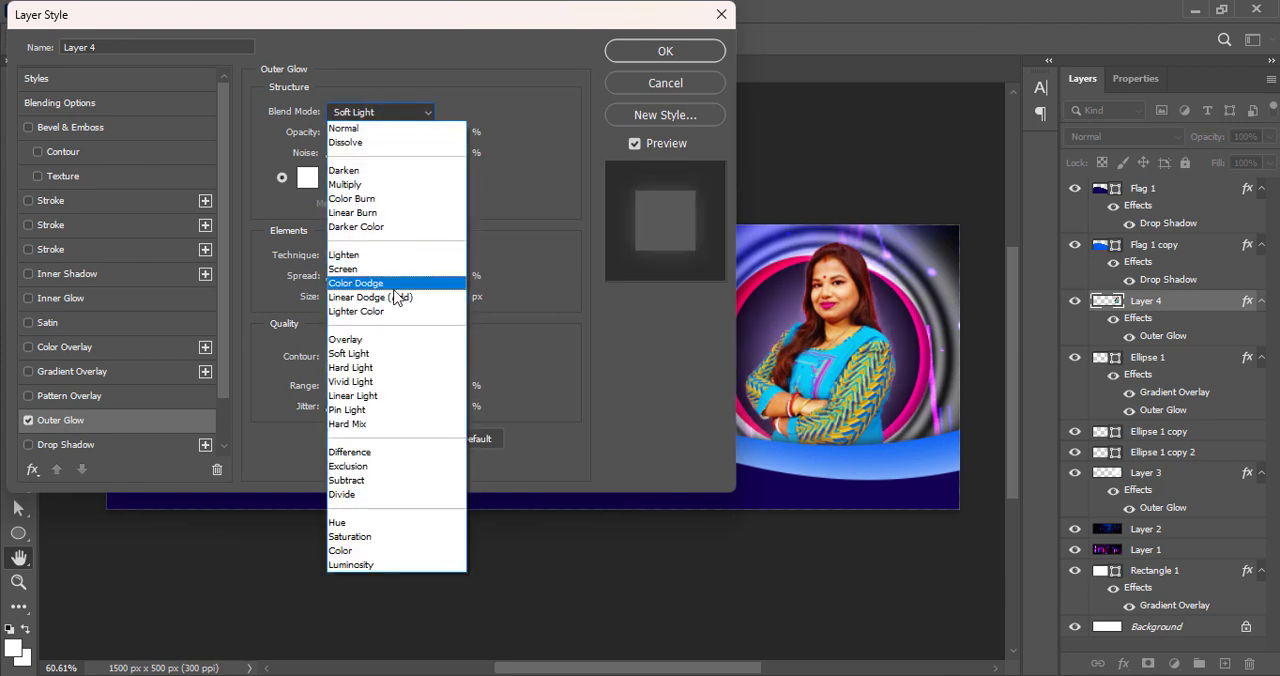
click(400, 293)
click(380, 112)
click(395, 310)
click(380, 112)
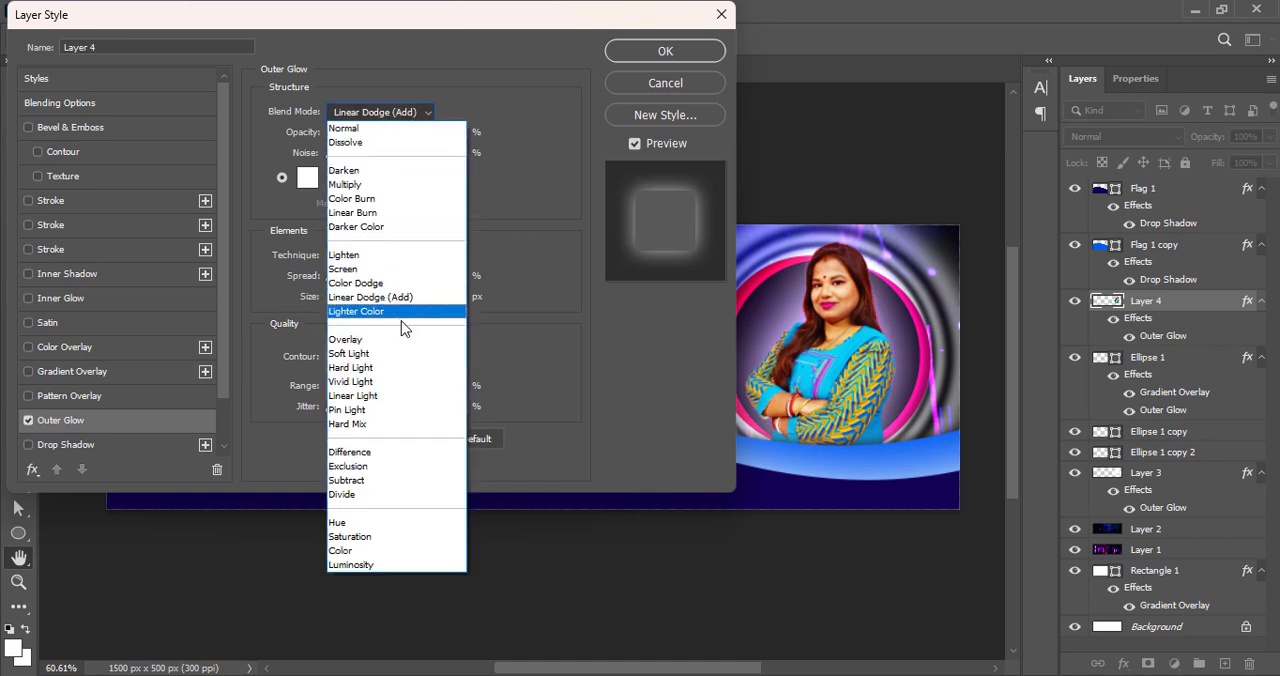
click(395, 311)
click(378, 112)
click(386, 269)
click(388, 112)
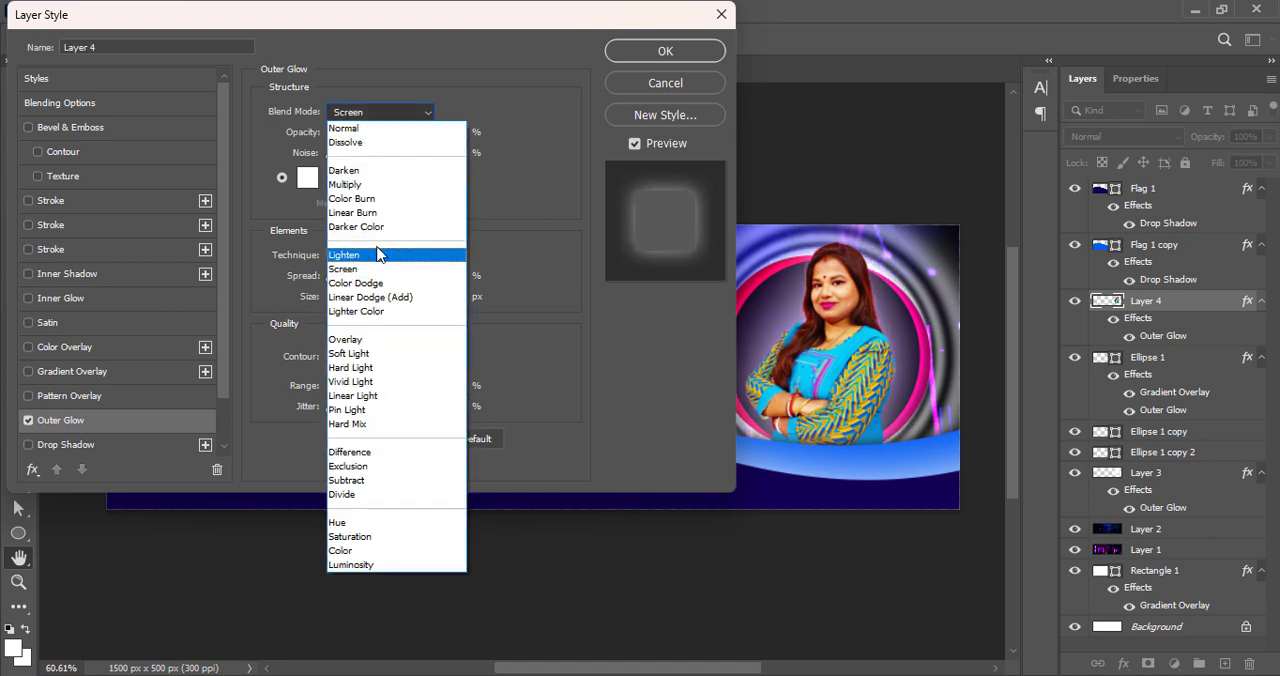
click(380, 255)
click(380, 112)
click(370, 226)
click(380, 112)
click(397, 216)
click(380, 112)
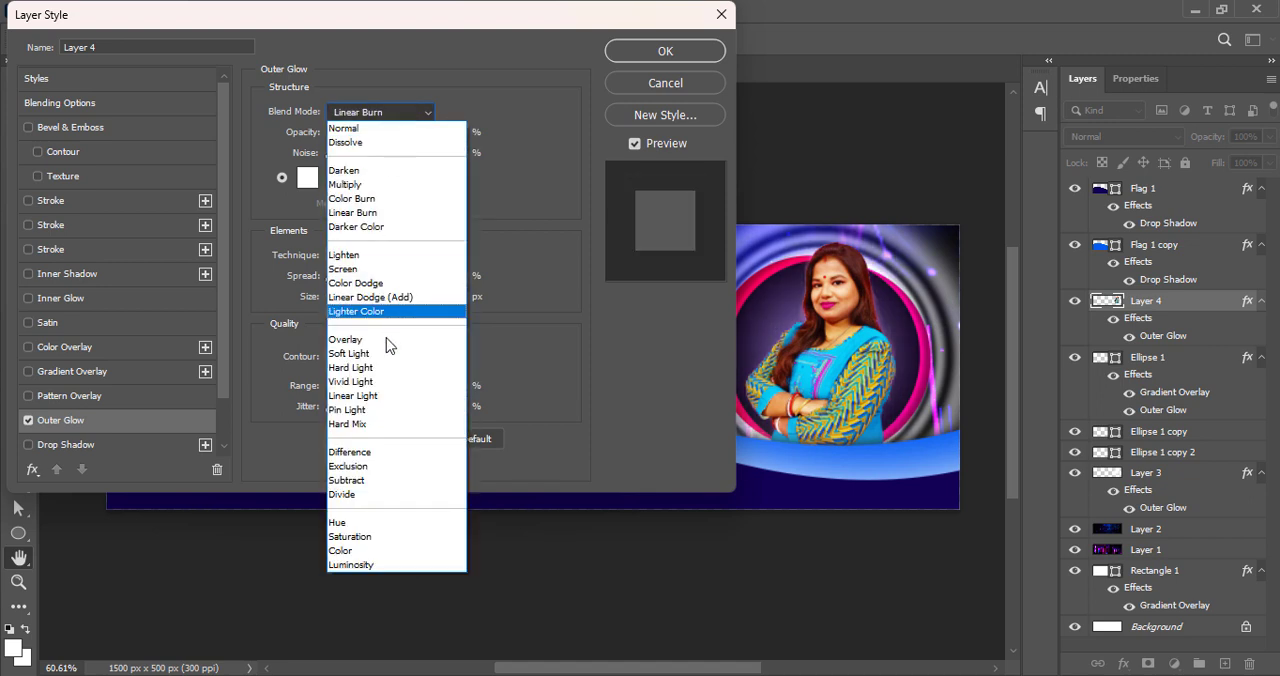
click(386, 341)
click(380, 112)
click(398, 355)
Set the outer glow's blend mode to Hard Mix and its opacity to 82%, and apply the layer style
click(380, 112)
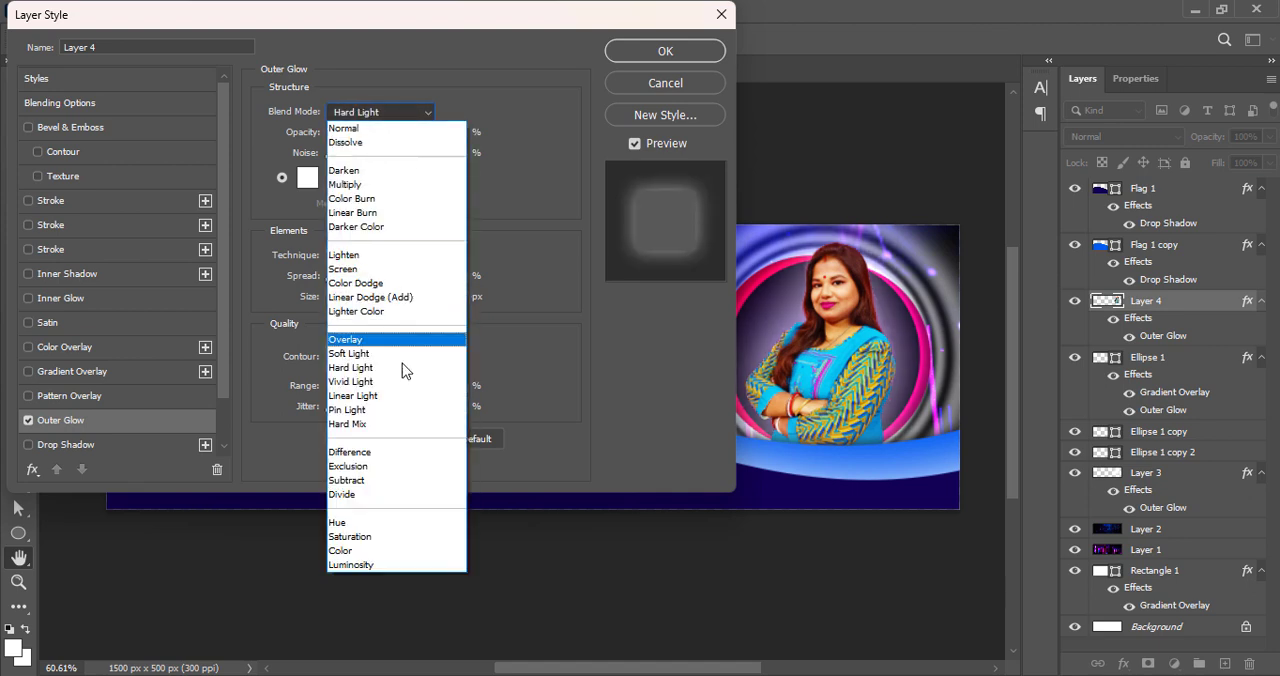
click(405, 431)
drag(396, 138, 427, 134)
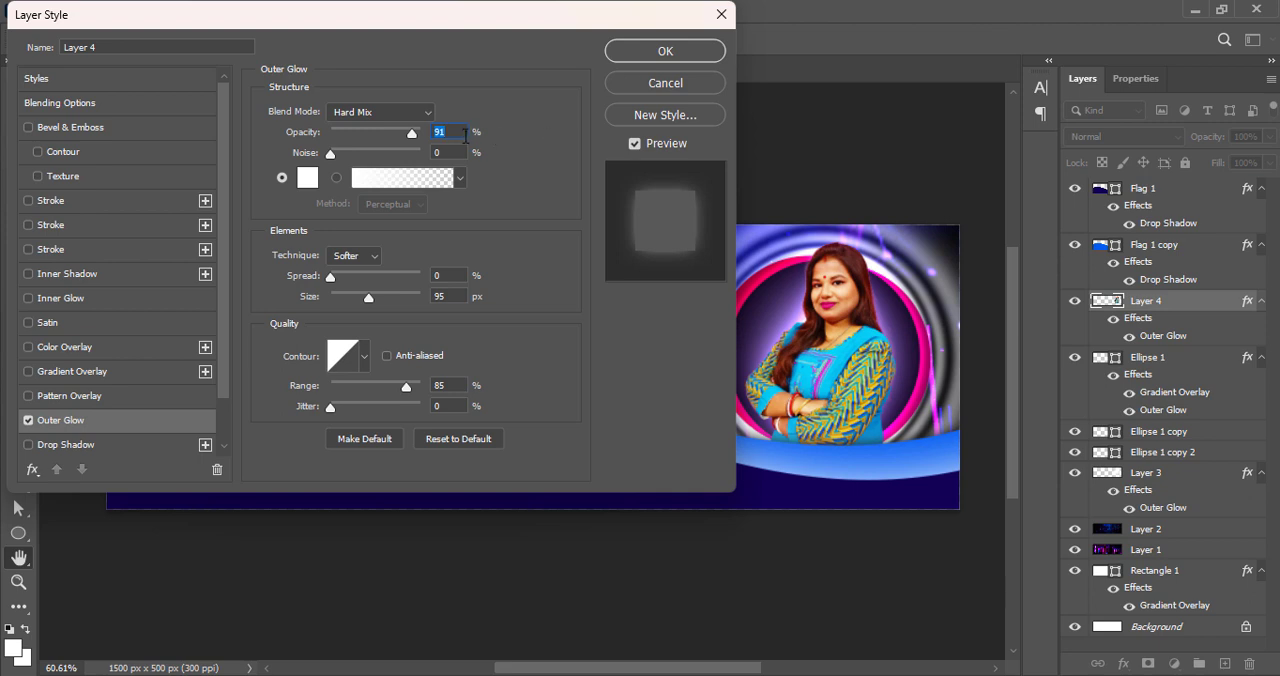
text(82)
key(Return)
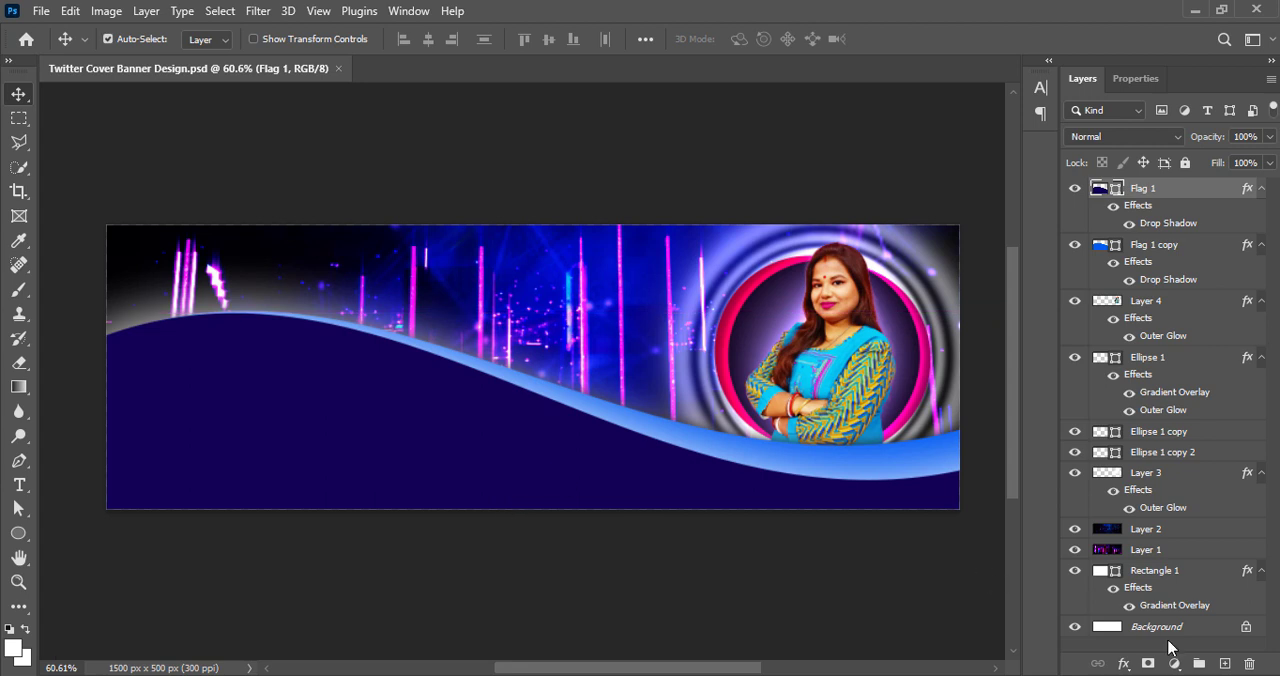
Add the text "PIYASTICK GFX WORLD" on a new top layer and move it over the upper part of the banner
click(1224, 663)
key(t)
click(212, 257)
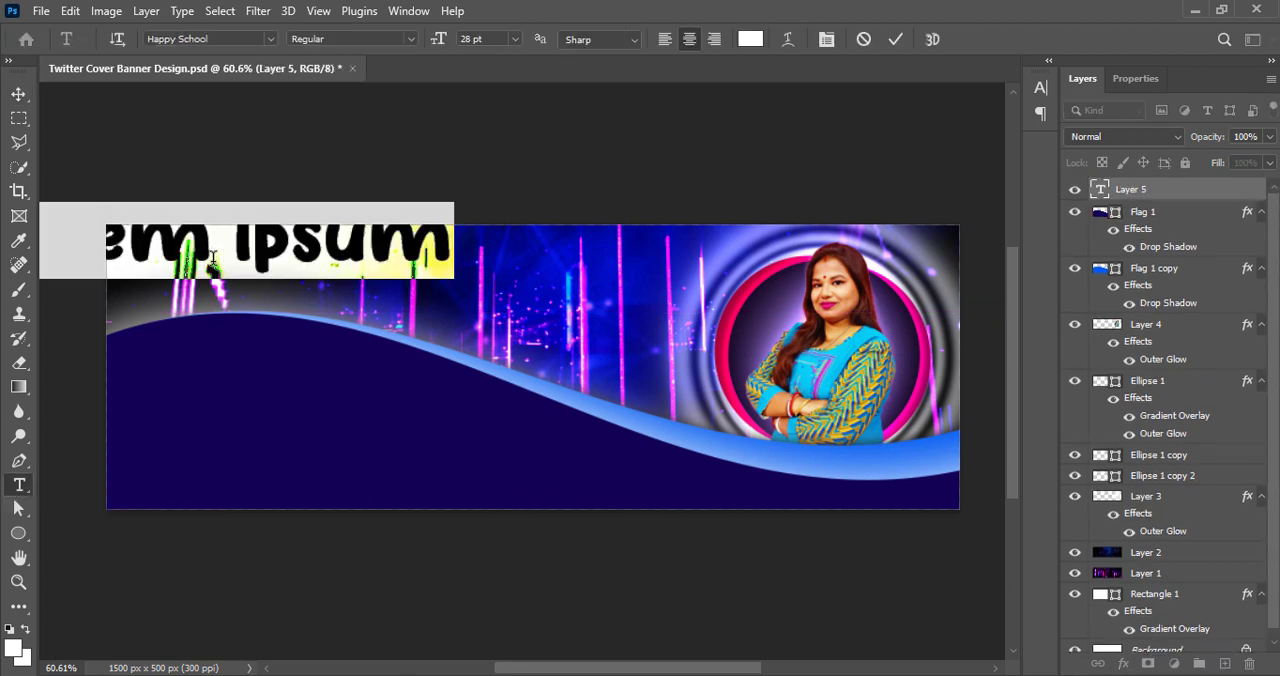
text(DIYASTICK GFX WORLD)
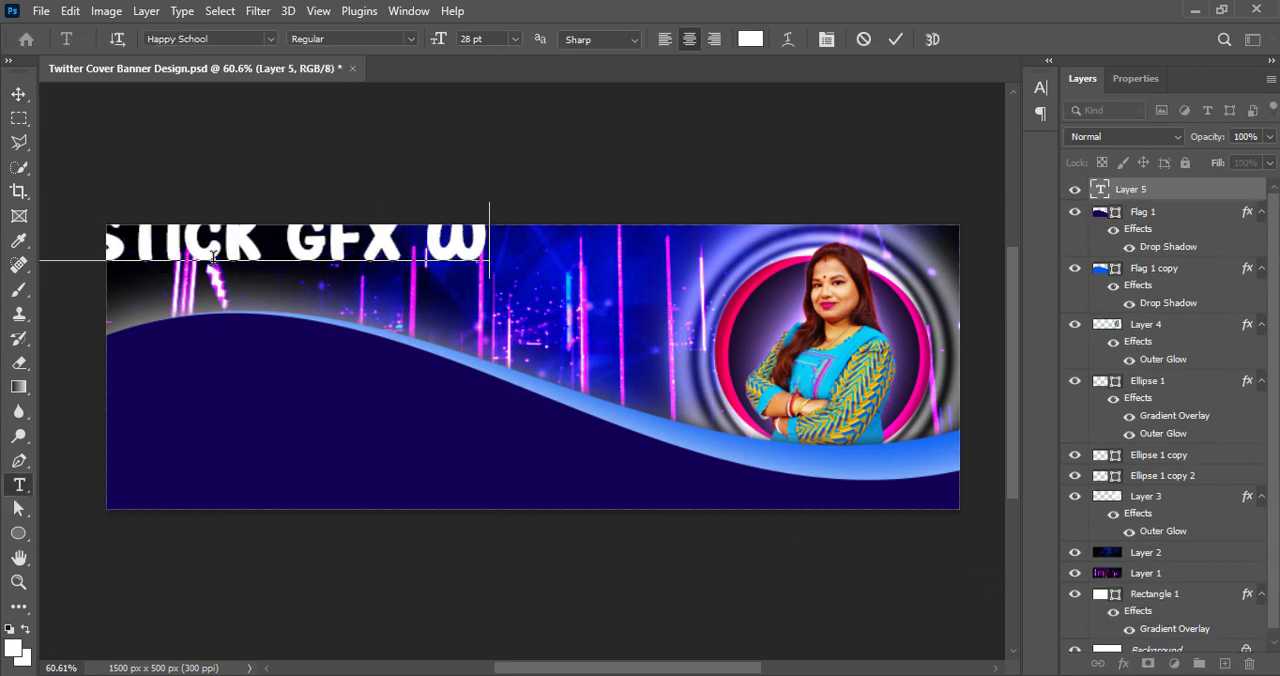
key(ctrl+Return)
key(v)
drag(212, 257, 336, 312)
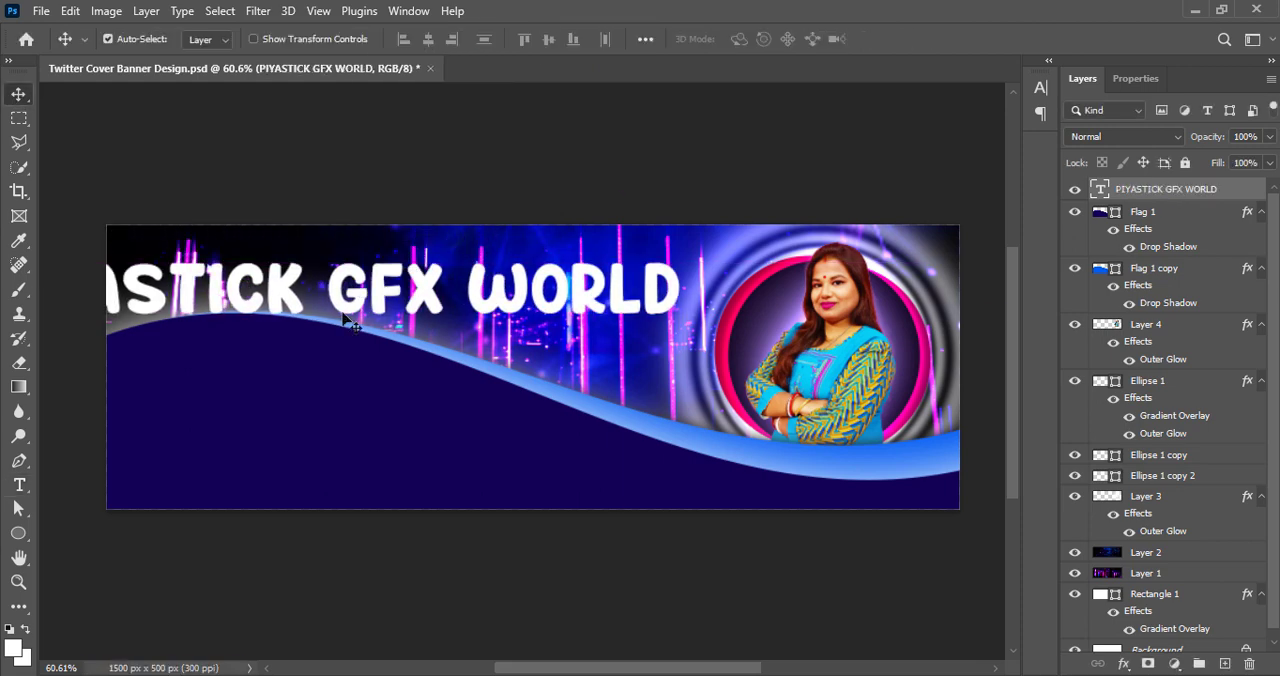
Browse the fonts for the PIYASTICK GFX WORLD title and set it to Phantom Italic with tracking 0
double_click(336, 312)
click(1041, 88)
click(928, 115)
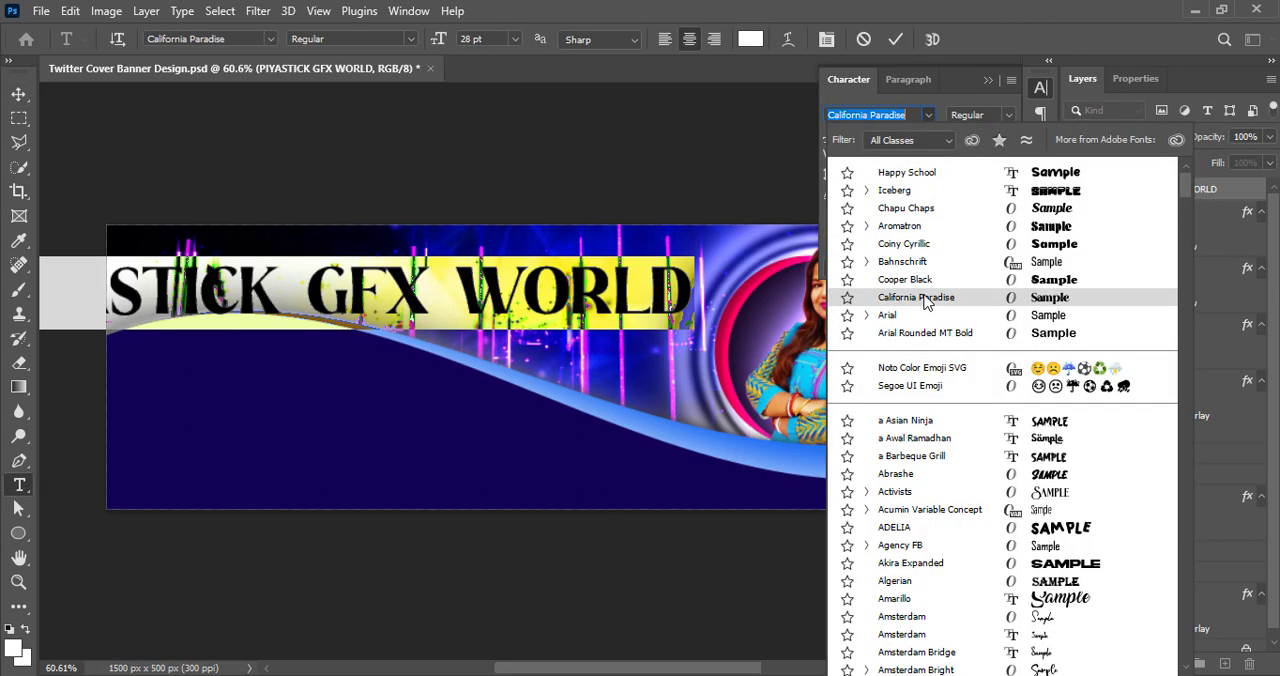
scroll(960, 530, down, 15)
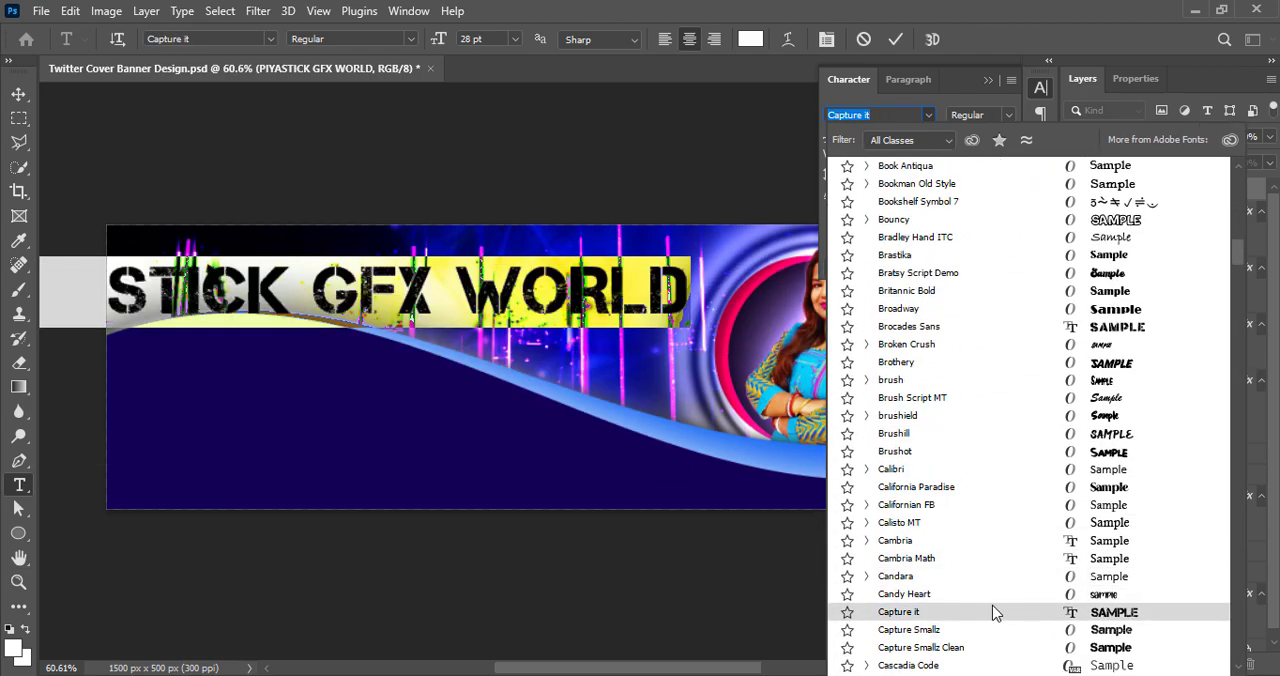
scroll(993, 612, down, 15)
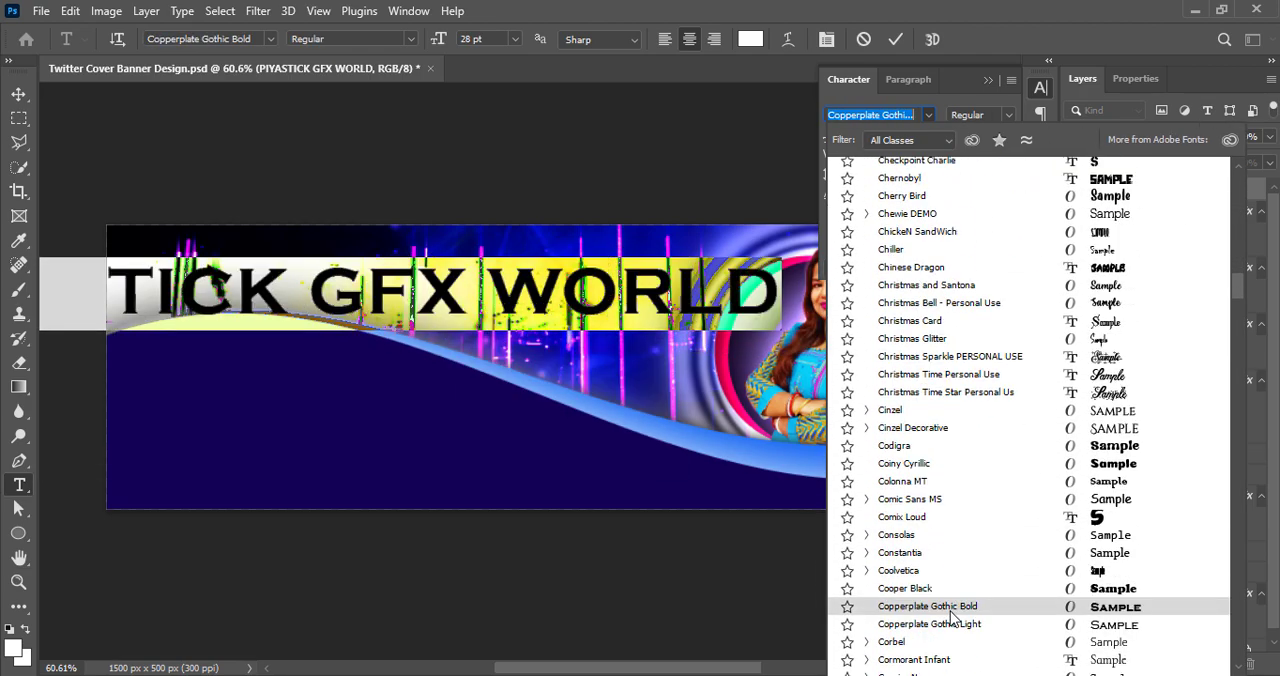
scroll(955, 600, down, 2)
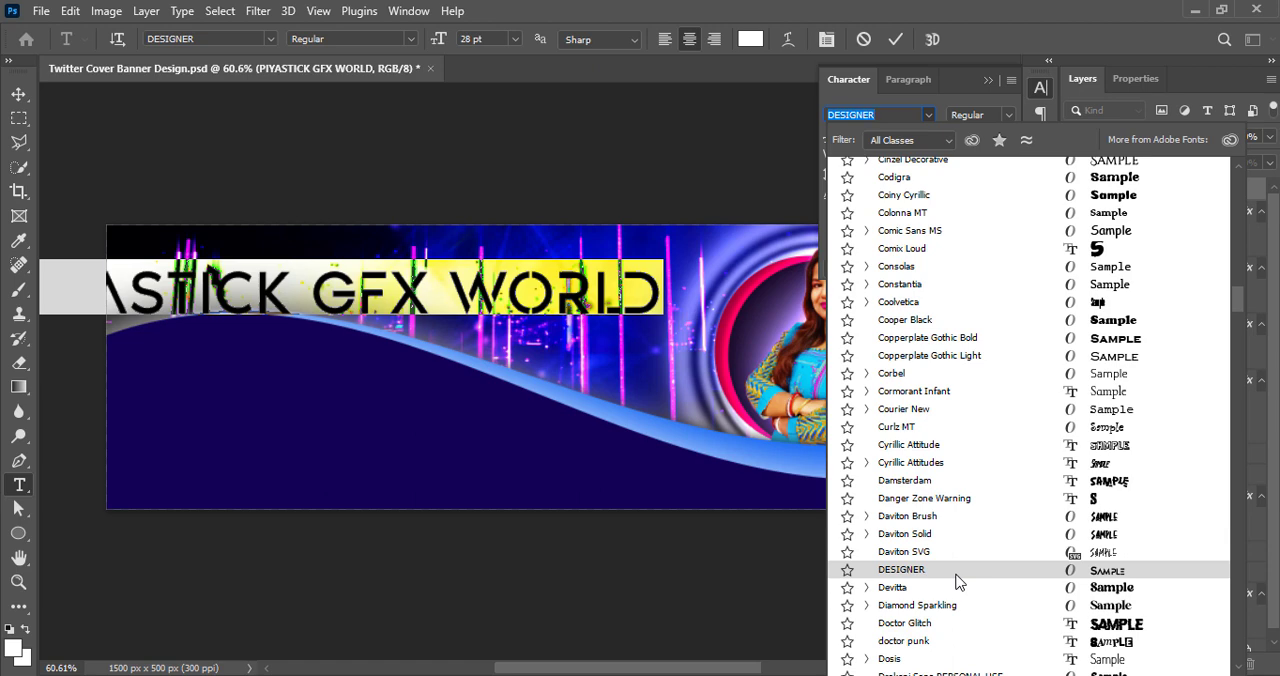
scroll(960, 580, down, 12)
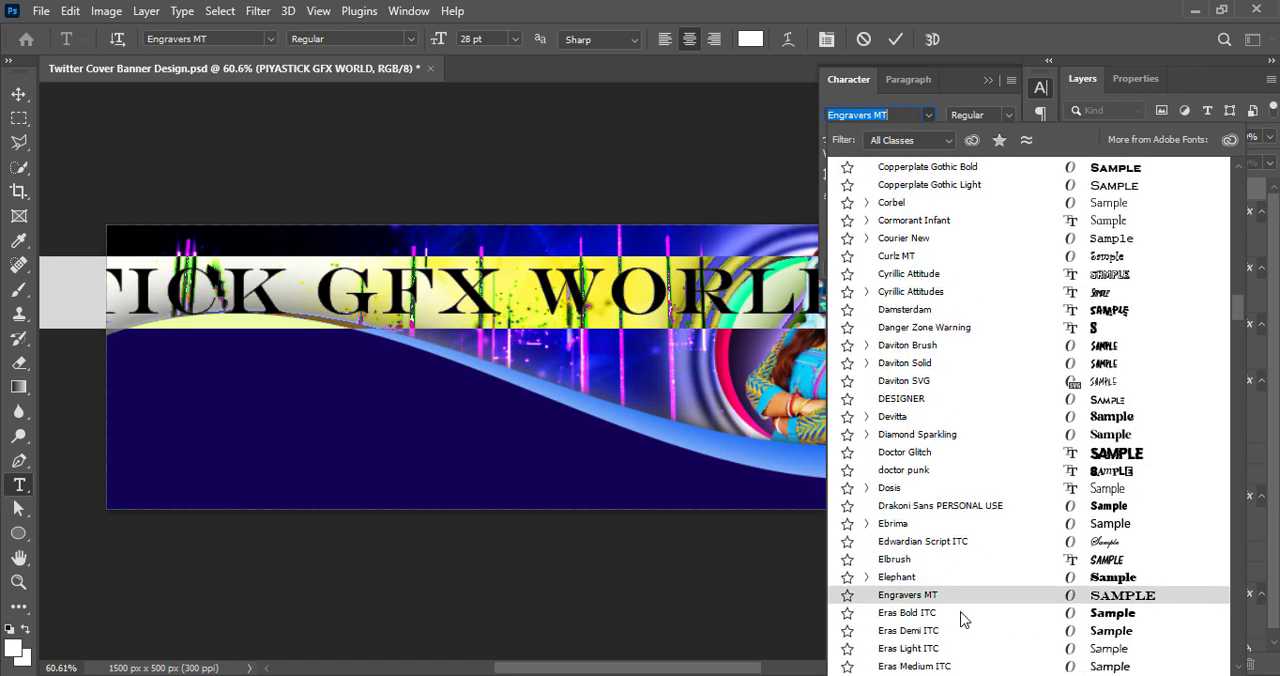
scroll(966, 630, down, 20)
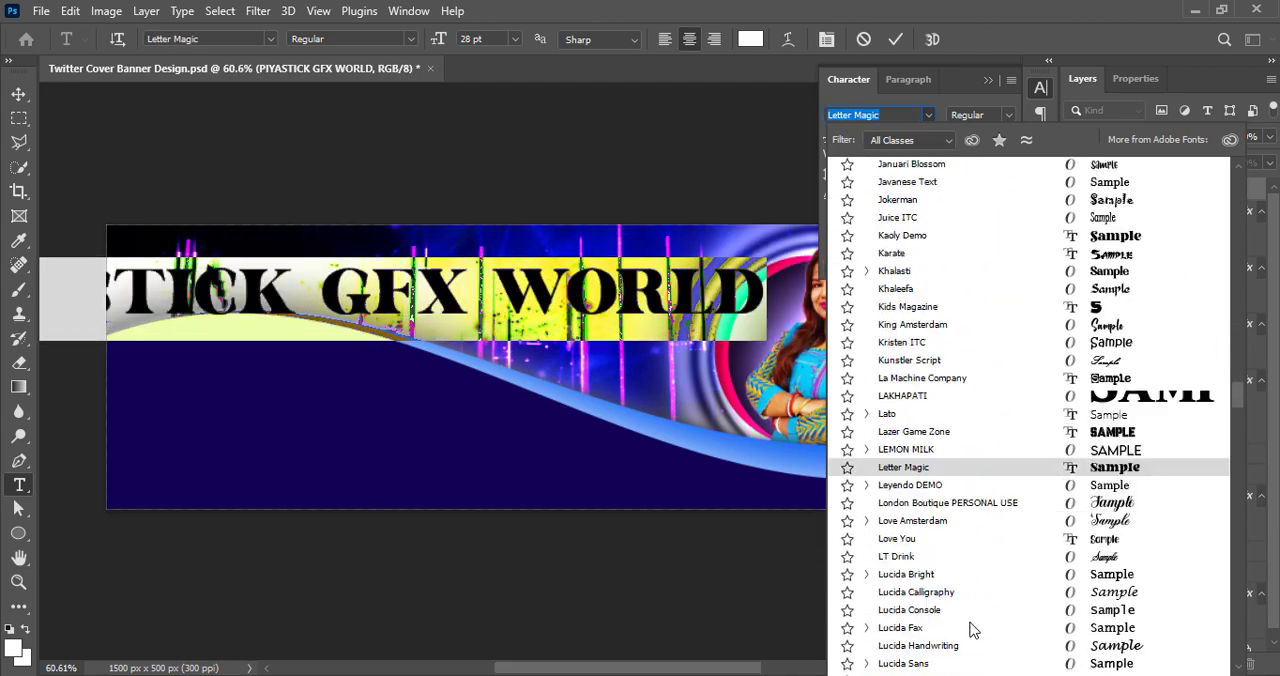
scroll(970, 627, down, 20)
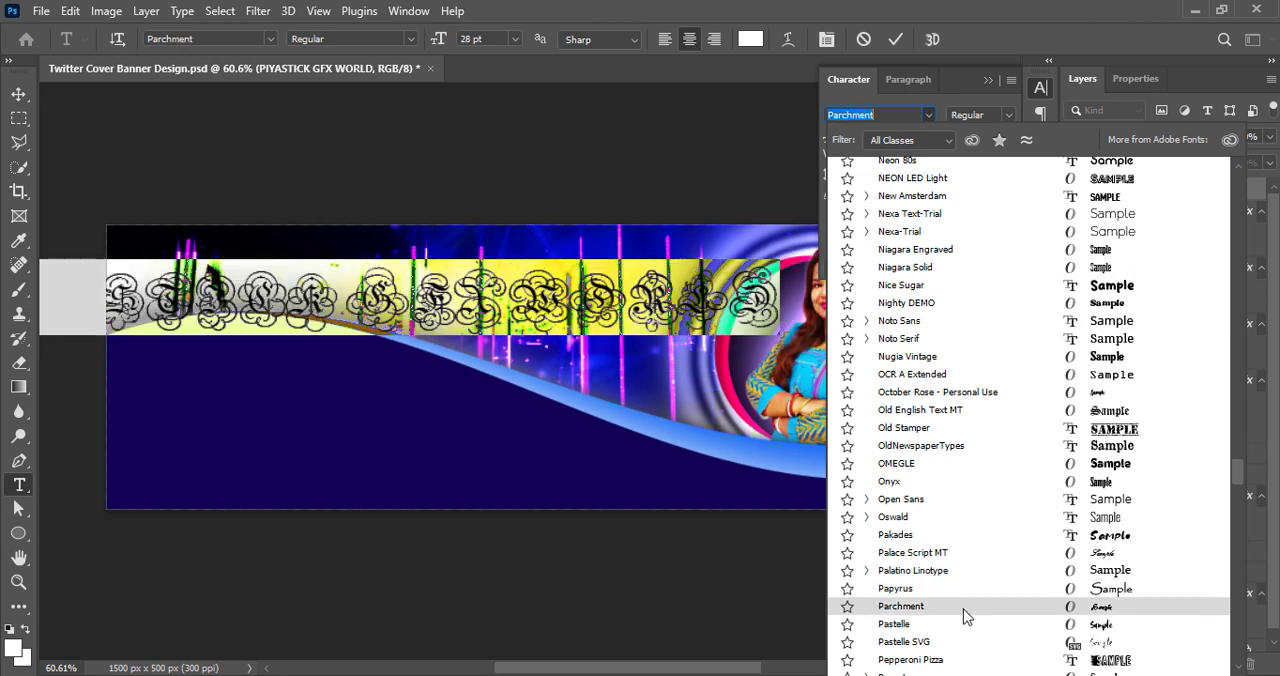
scroll(960, 640, down, 2)
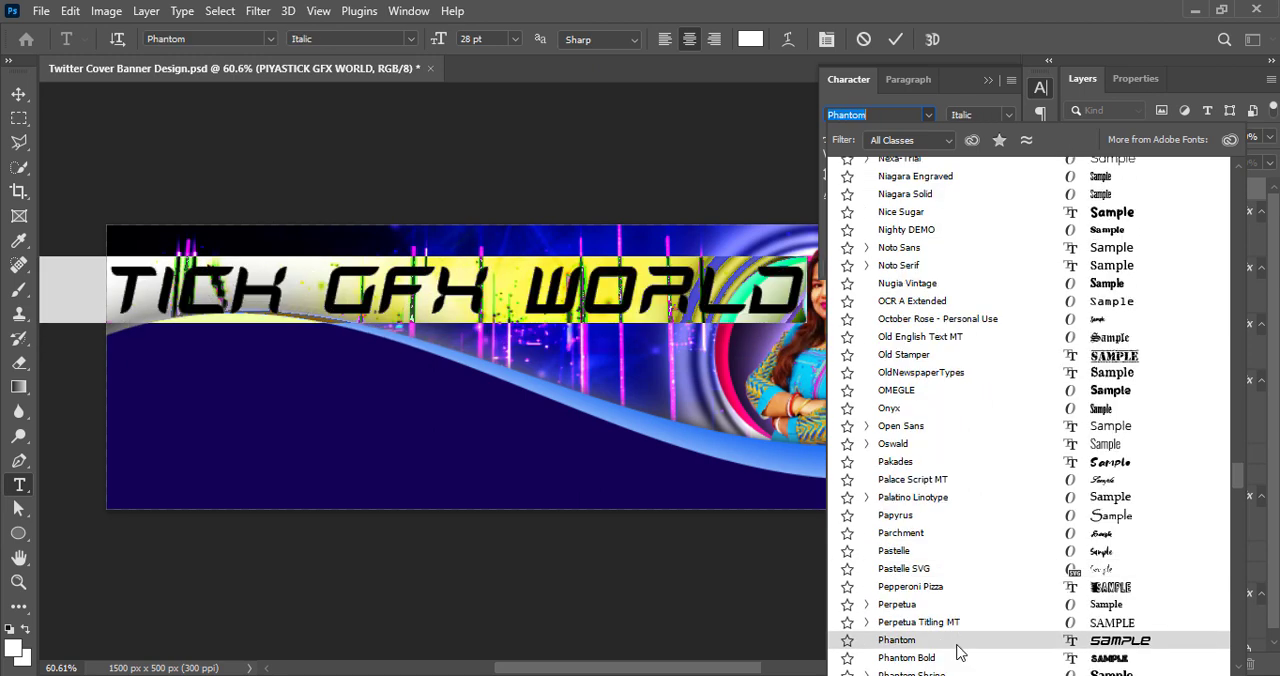
click(957, 641)
click(1008, 156)
click(1005, 277)
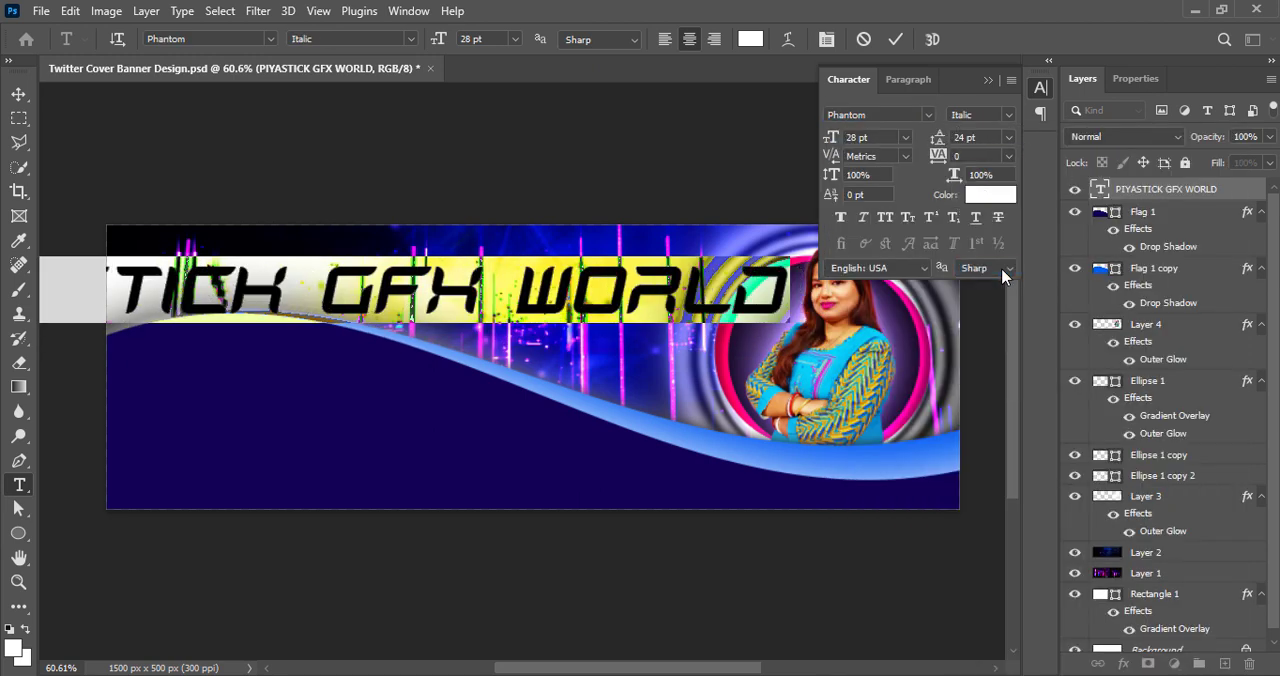
Set the title's font size to 16 pt and move it up and inward so the whole text fits on the banner
click(905, 137)
click(905, 282)
key(ctrl+Return)
key(v)
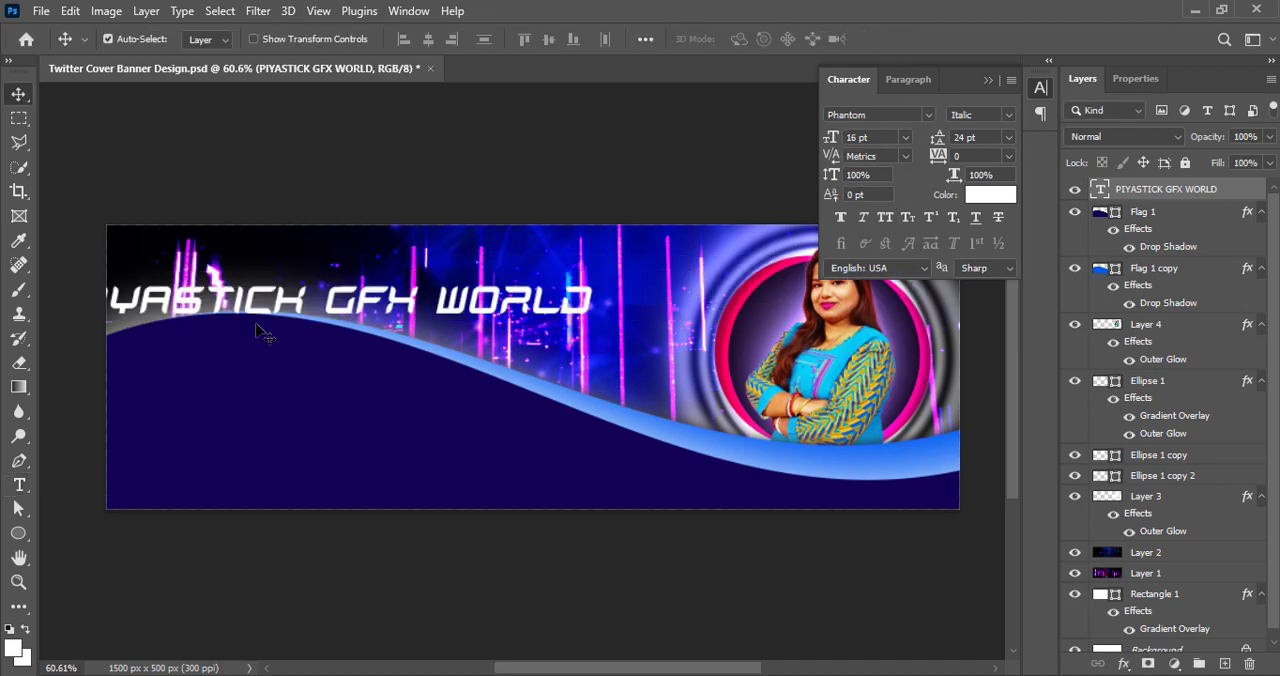
drag(268, 310, 389, 270)
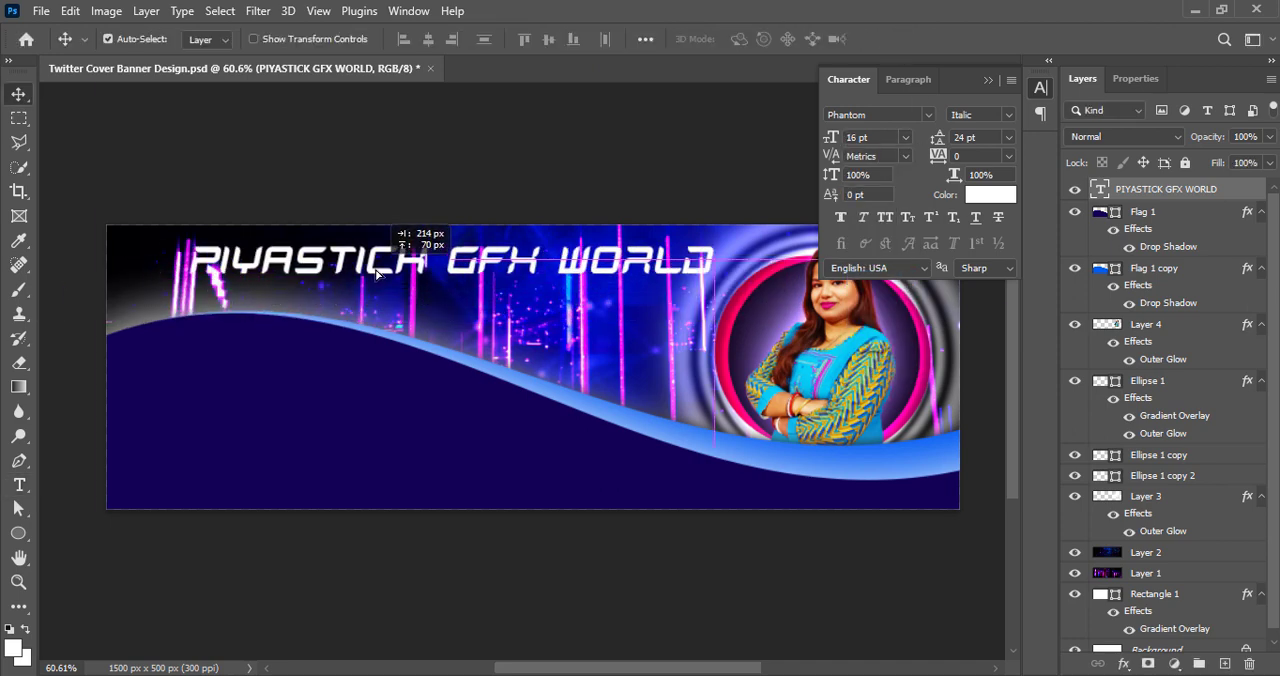
Set the title text's anti-aliasing to Strong
double_click(478, 277)
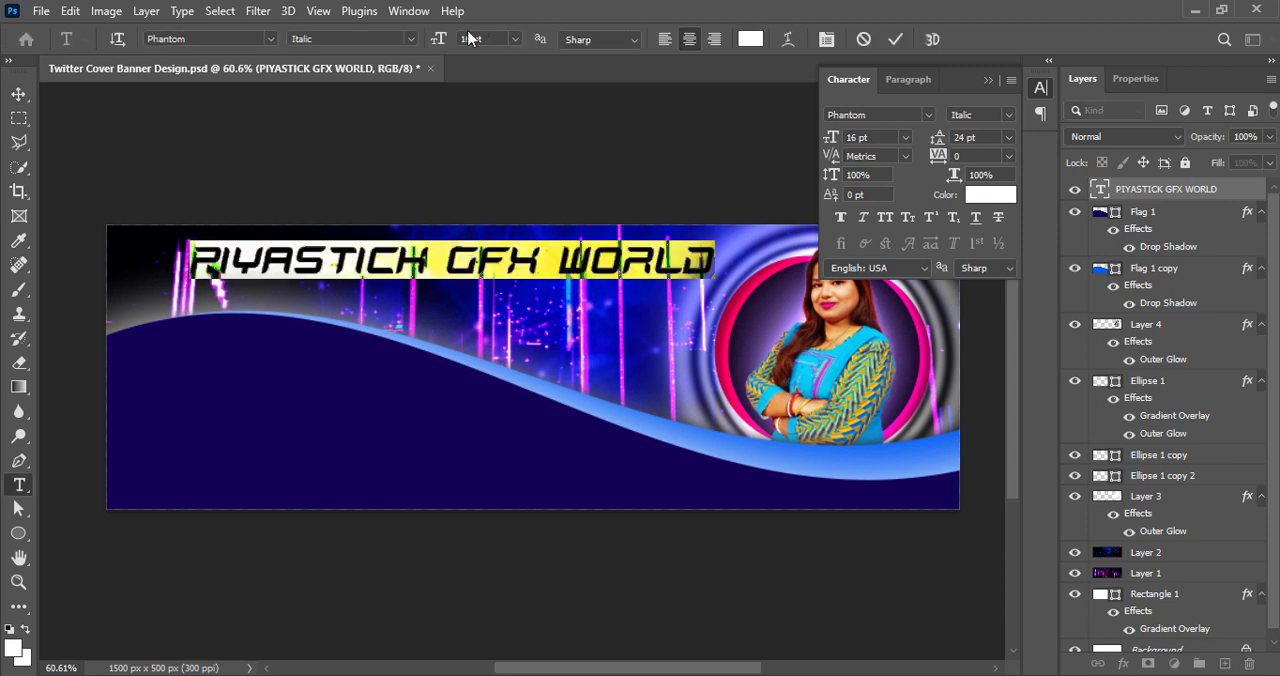
click(600, 39)
click(619, 107)
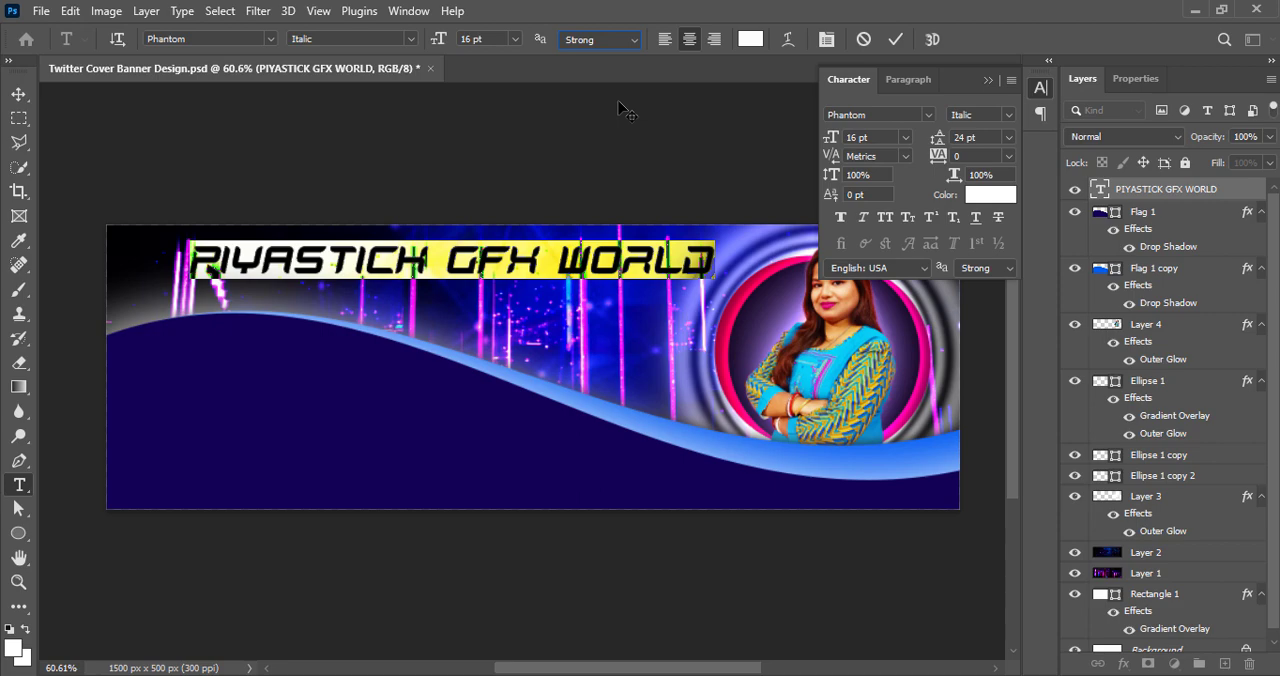
Browse the font list with the title selected and apply Phantom Storm Halftone Italic to it
click(928, 115)
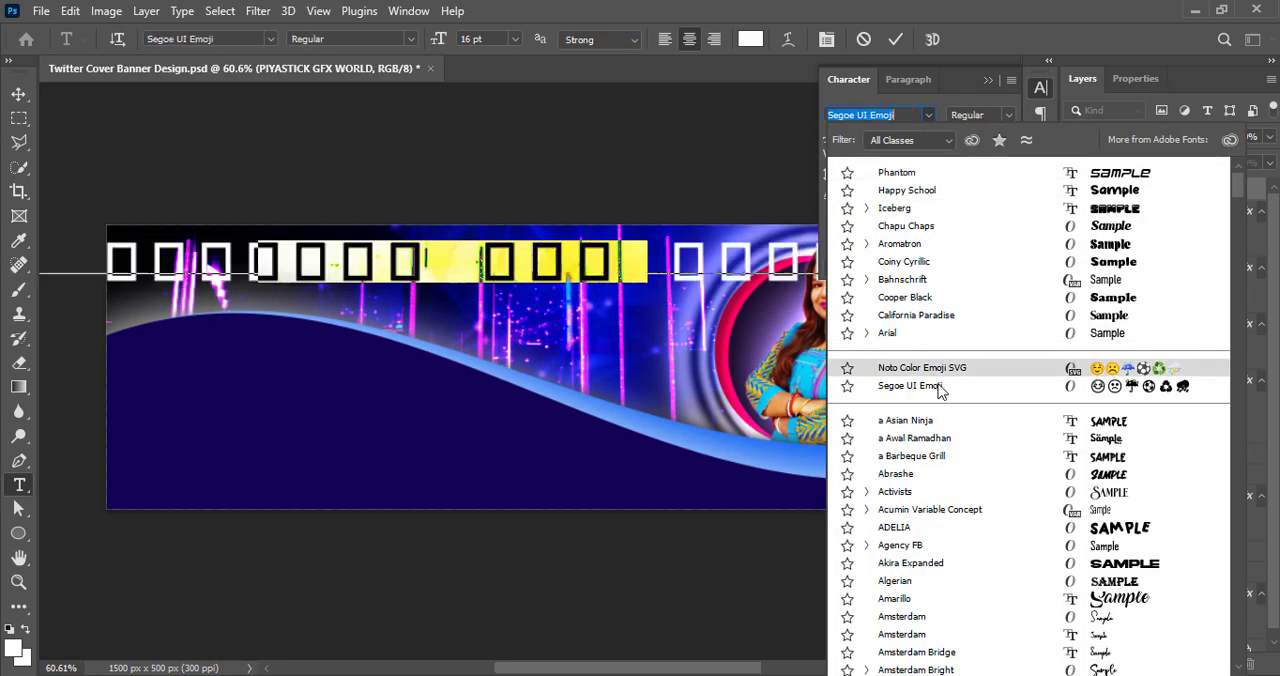
scroll(956, 436, down, 4)
scroll(968, 592, down, 20)
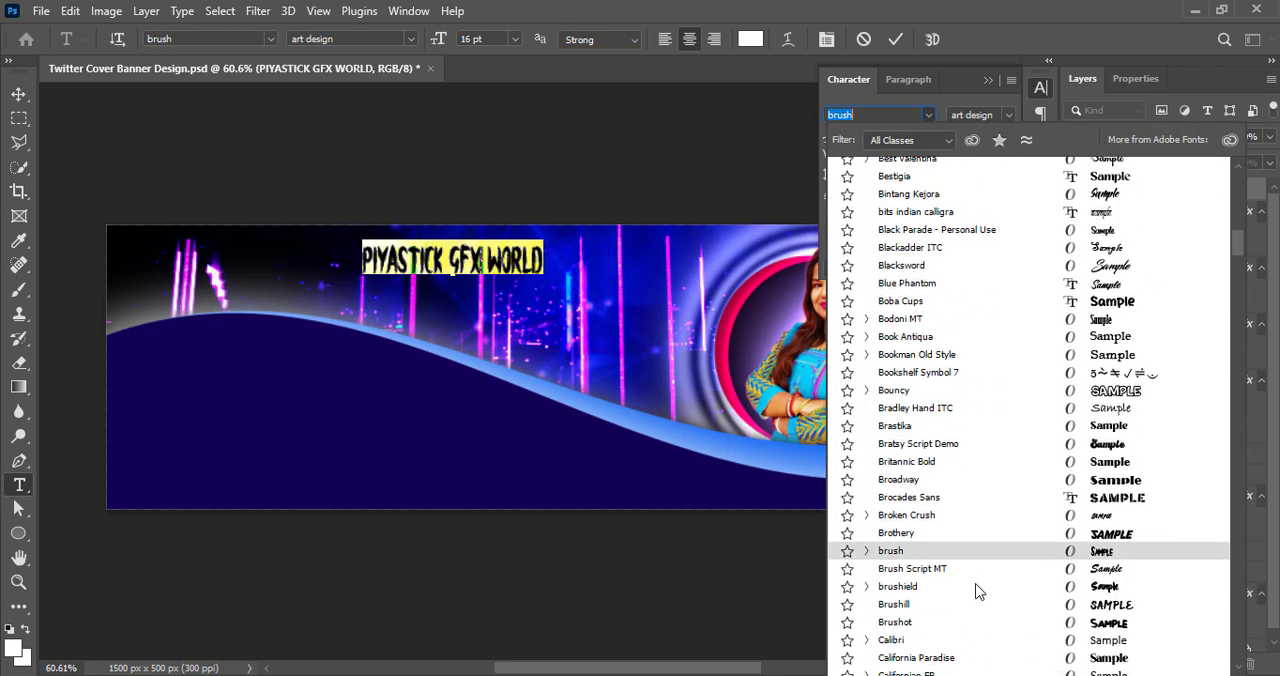
scroll(1006, 580, down, 20)
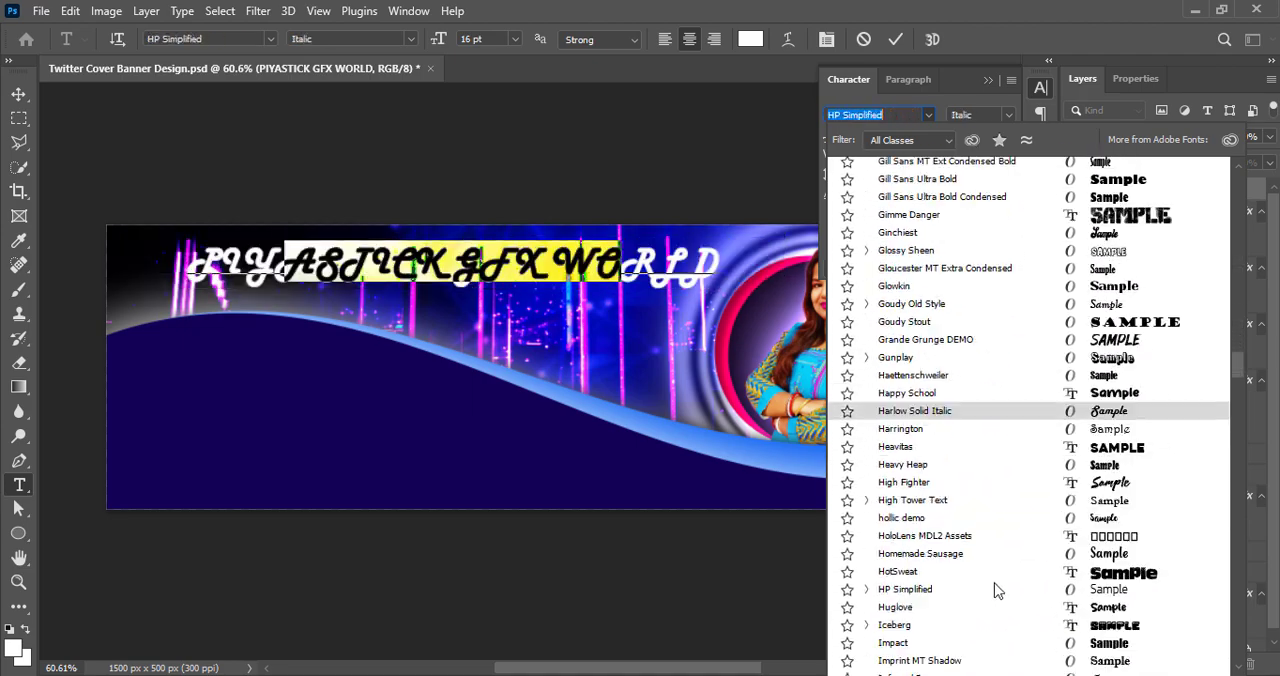
scroll(1006, 580, down, 20)
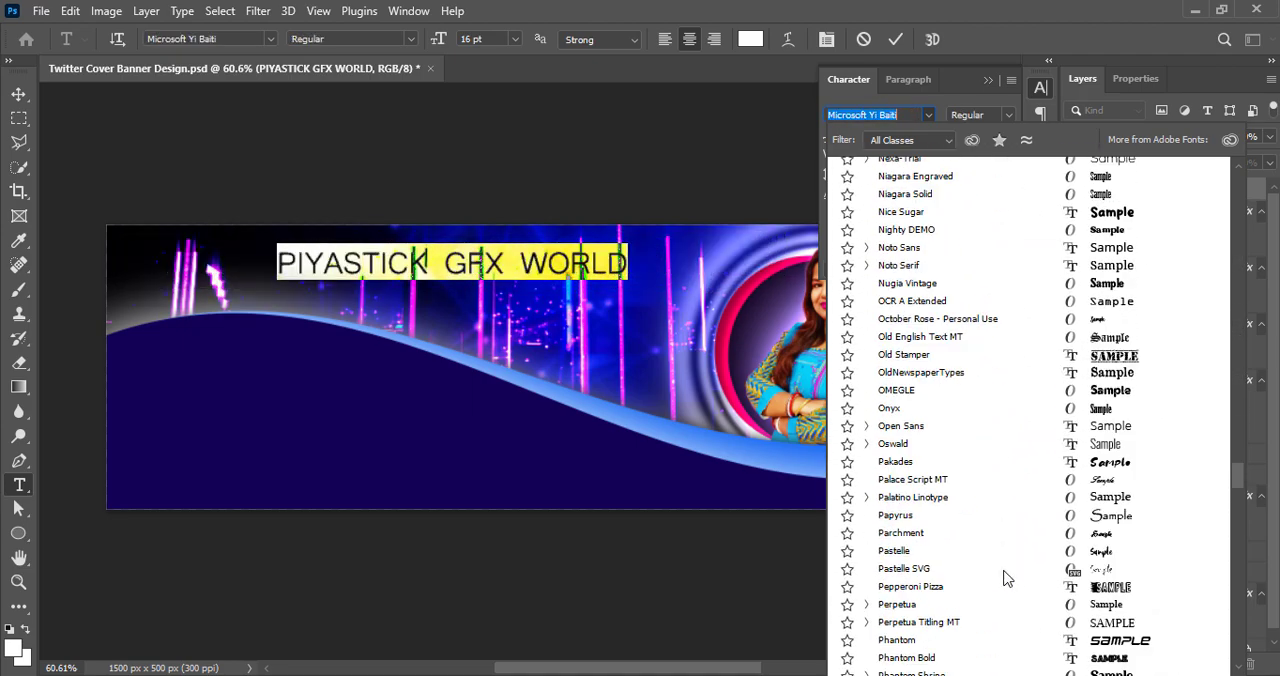
scroll(1003, 568, down, 4)
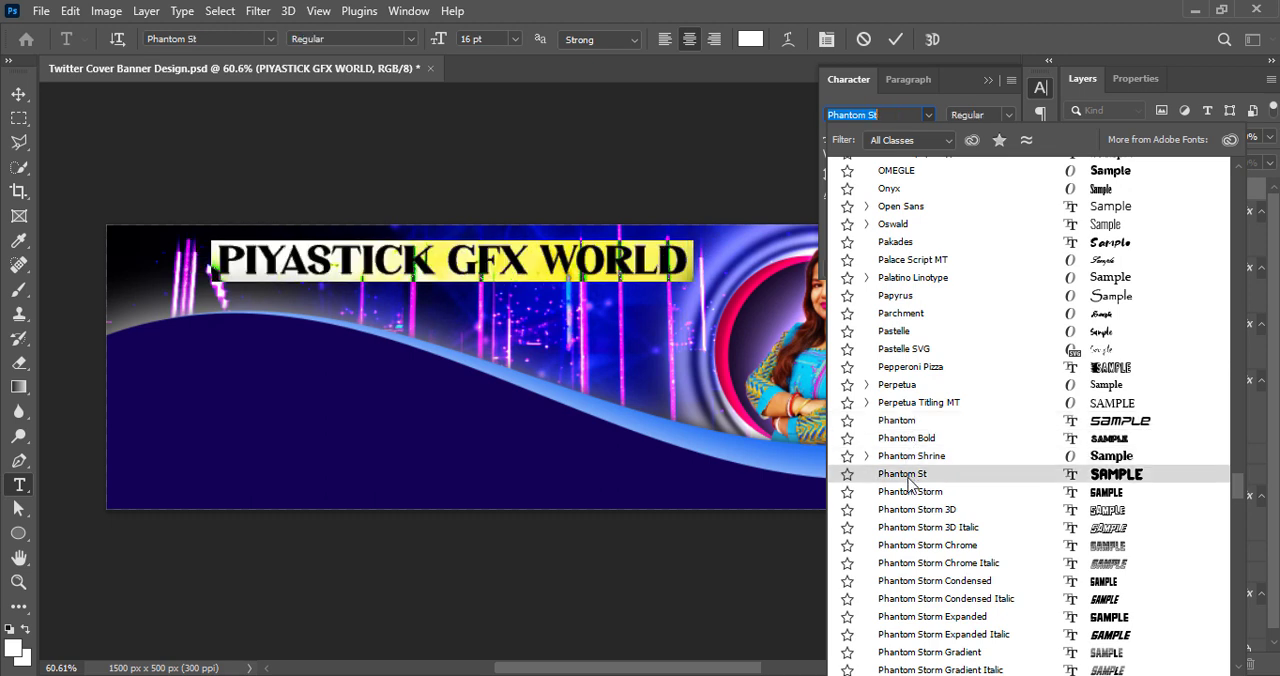
scroll(912, 515, down, 1)
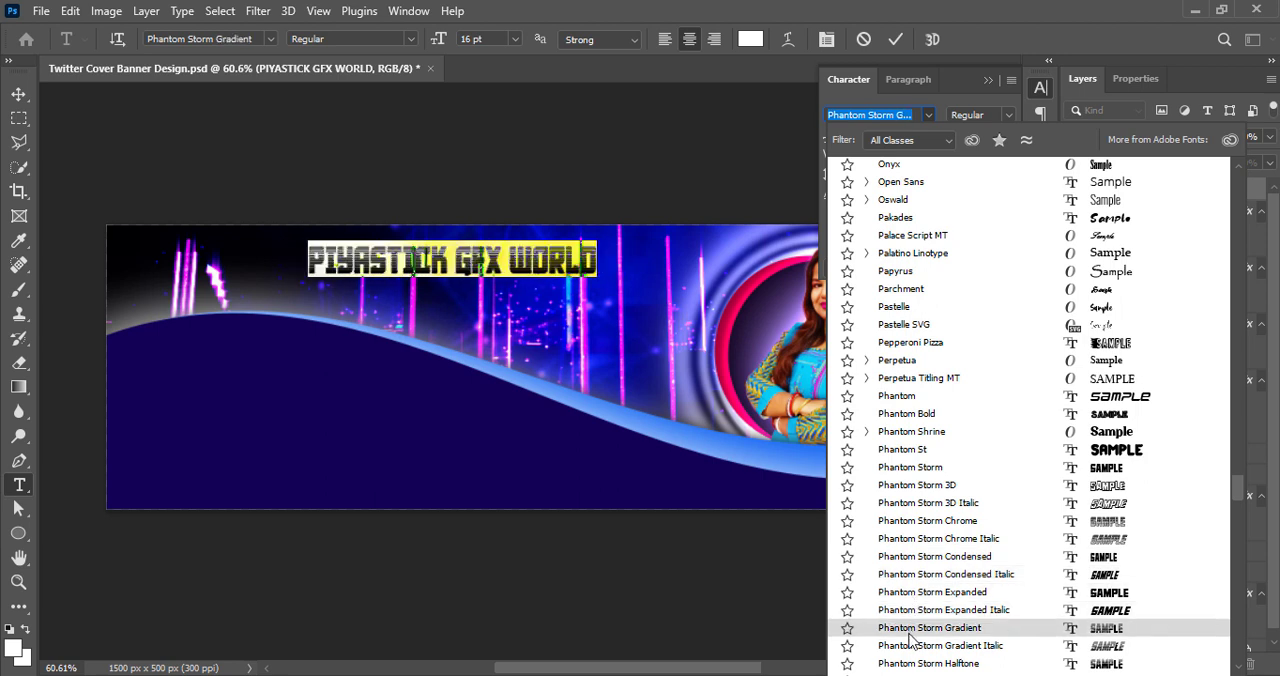
scroll(912, 630, down, 5)
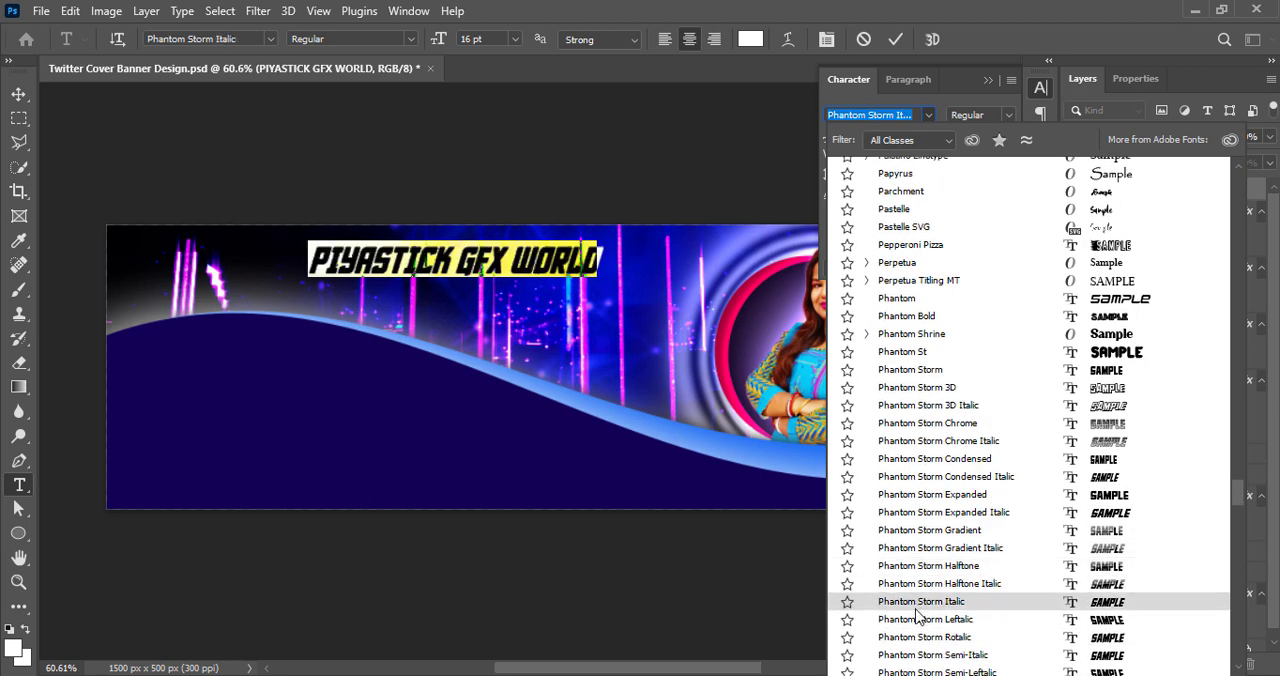
scroll(918, 610, down, 4)
scroll(918, 630, down, 4)
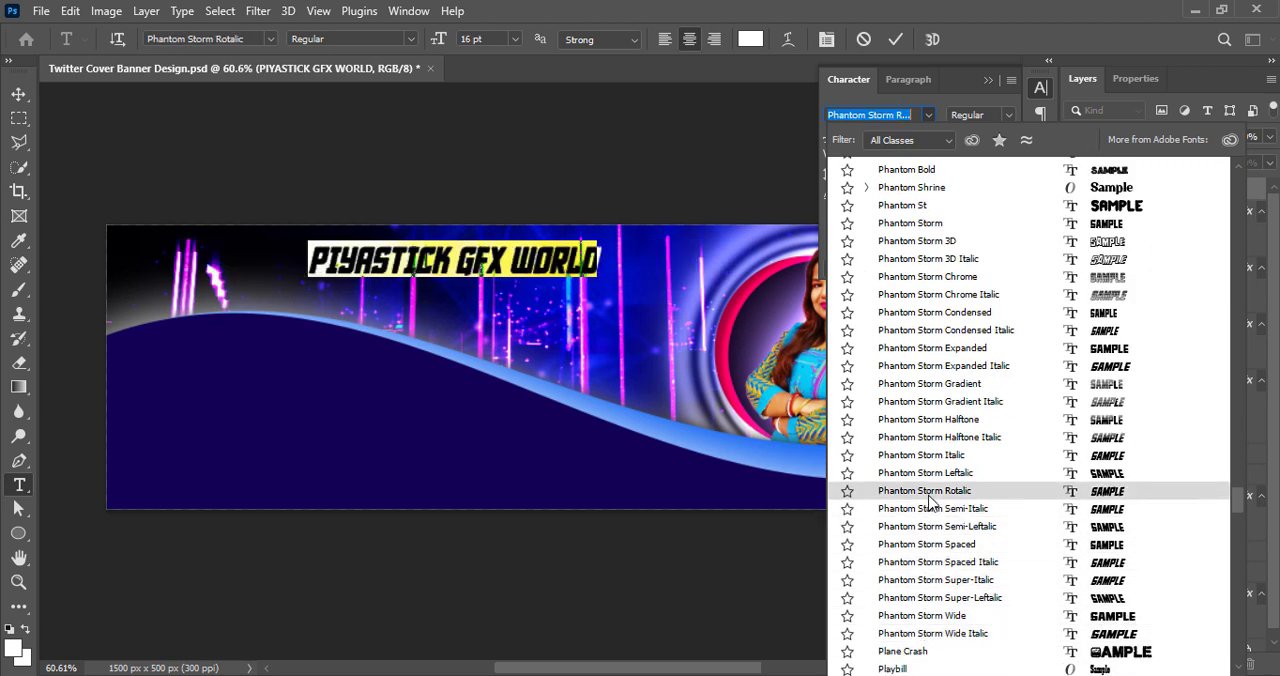
click(930, 439)
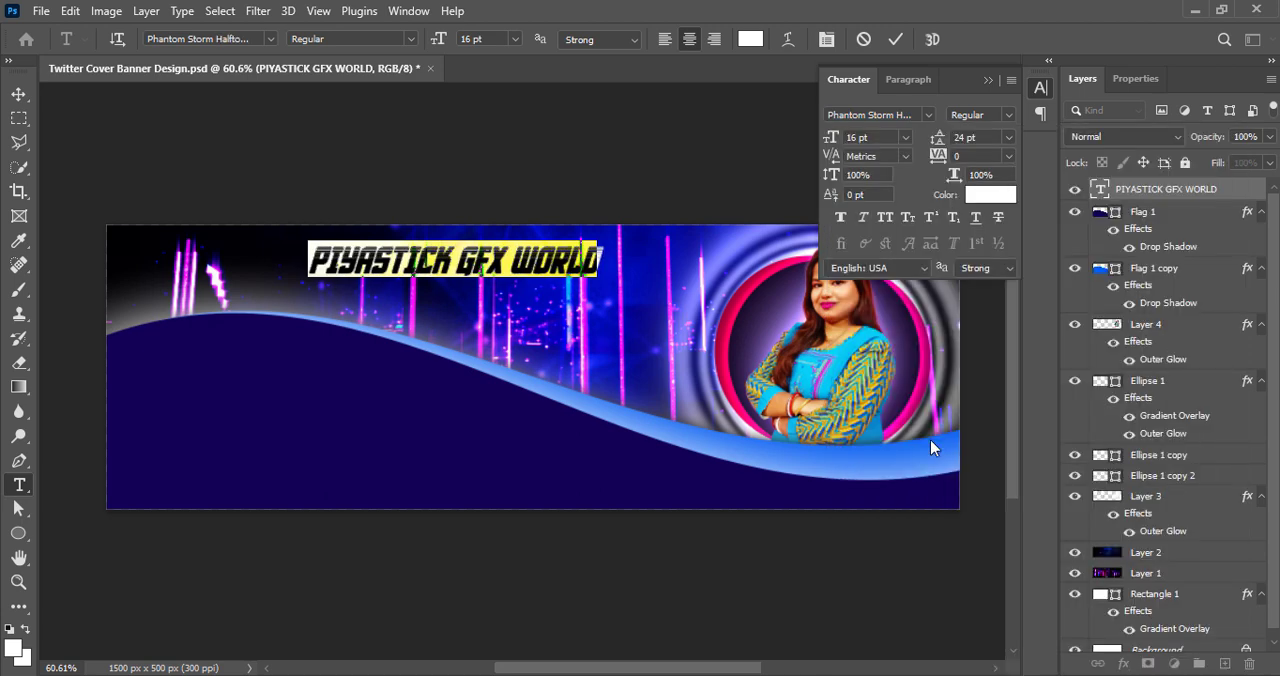
click(895, 39)
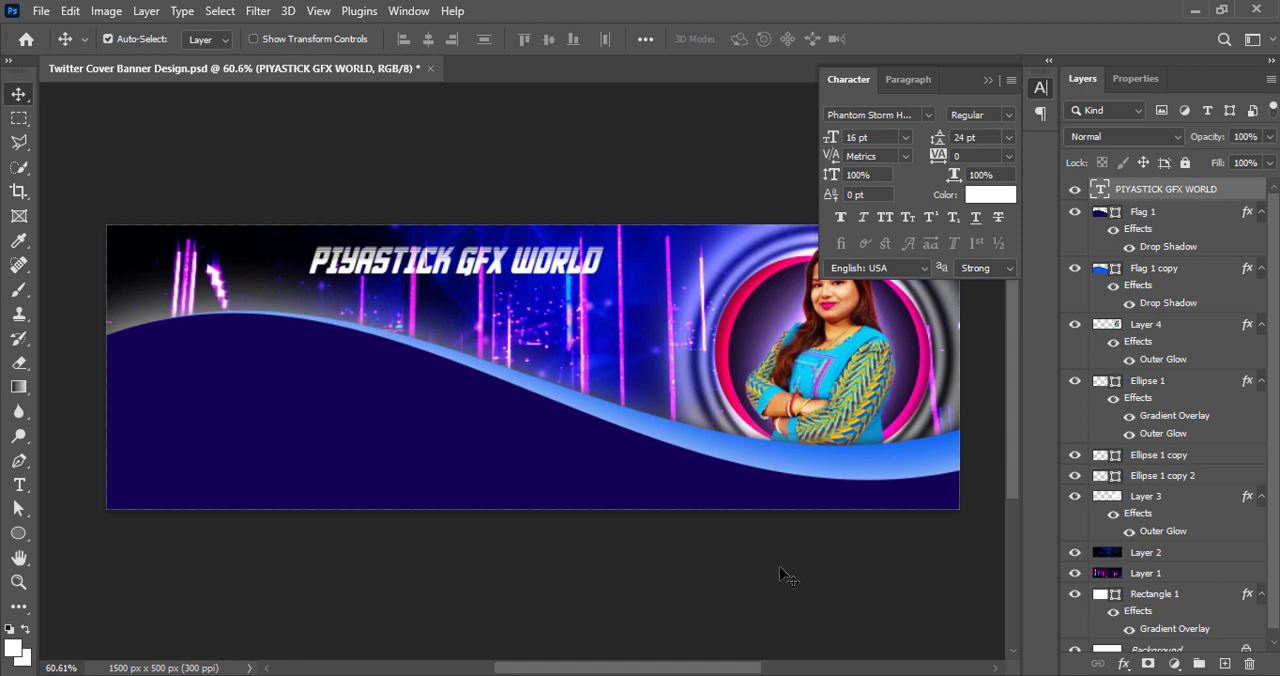
Set the title's font size to 18 pt and its tracking to 10
double_click(492, 274)
click(905, 137)
click(868, 285)
click(1008, 156)
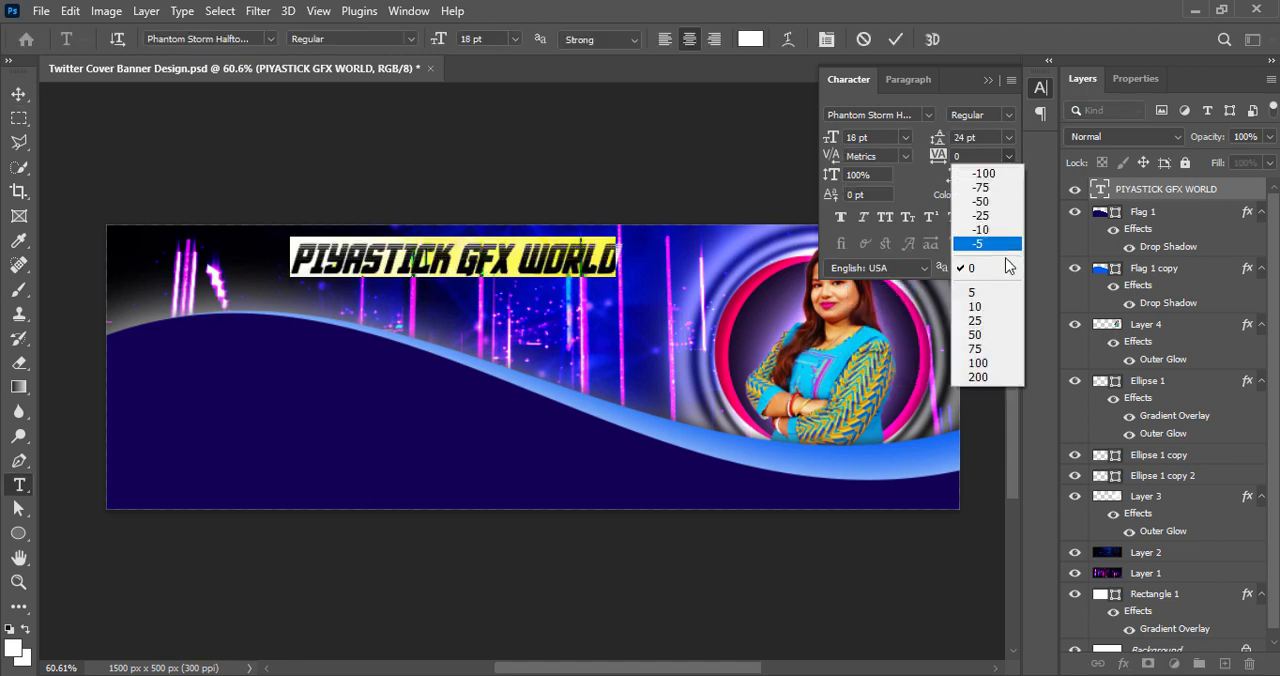
click(997, 317)
click(895, 39)
Try the title at the banner's lower edge, return it to the upper part, and save the document
drag(614, 277, 500, 550)
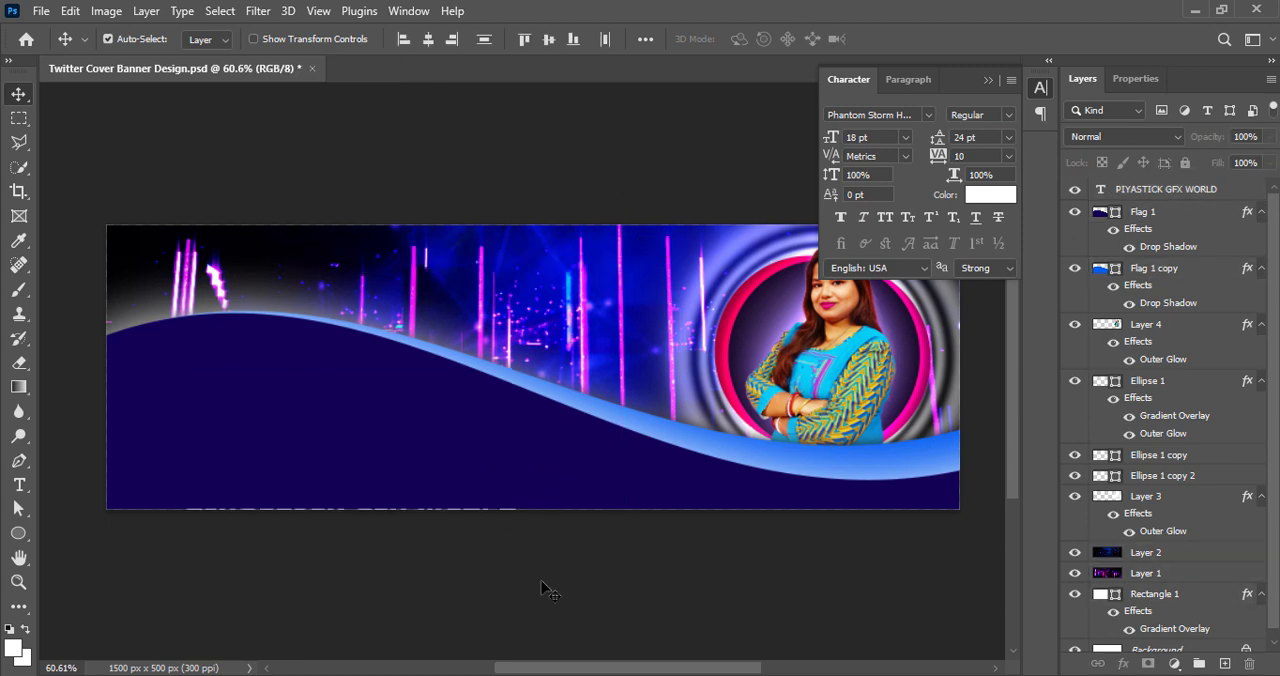
drag(472, 529, 577, 267)
click(517, 550)
key(ctrl+s)
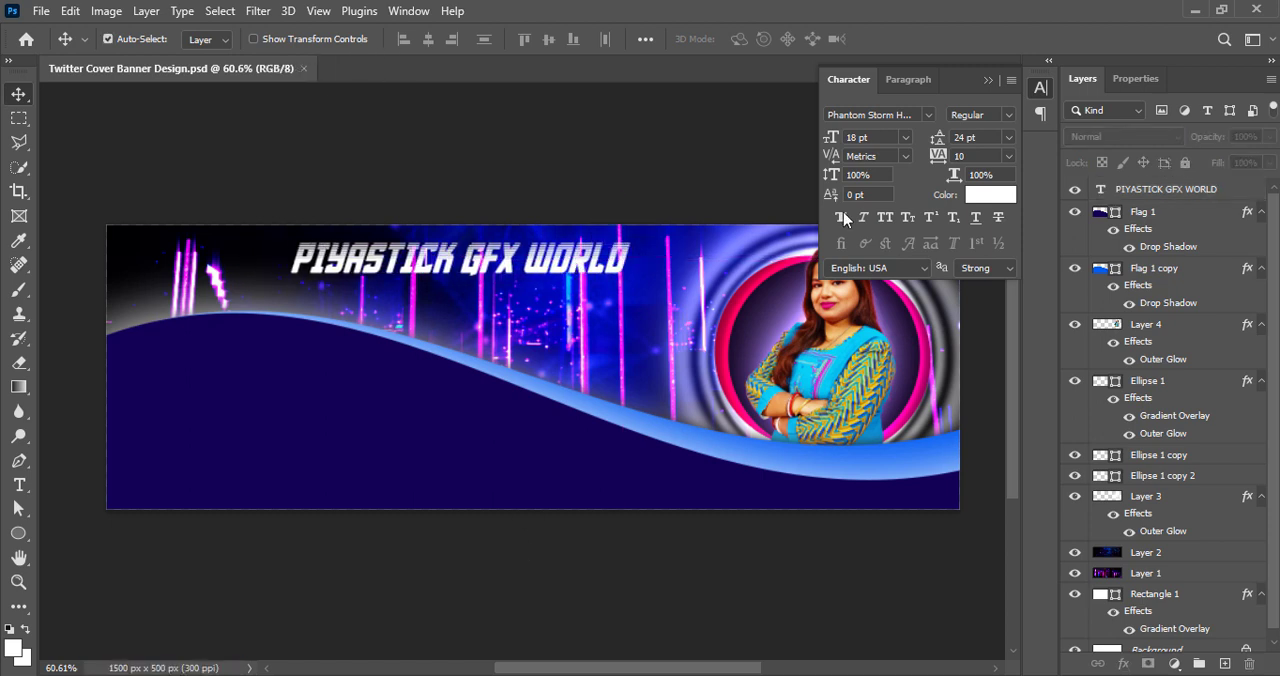
Enlarge the title to 24 pt and shift it slightly toward the portrait circle
click(905, 137)
click(880, 308)
click(903, 137)
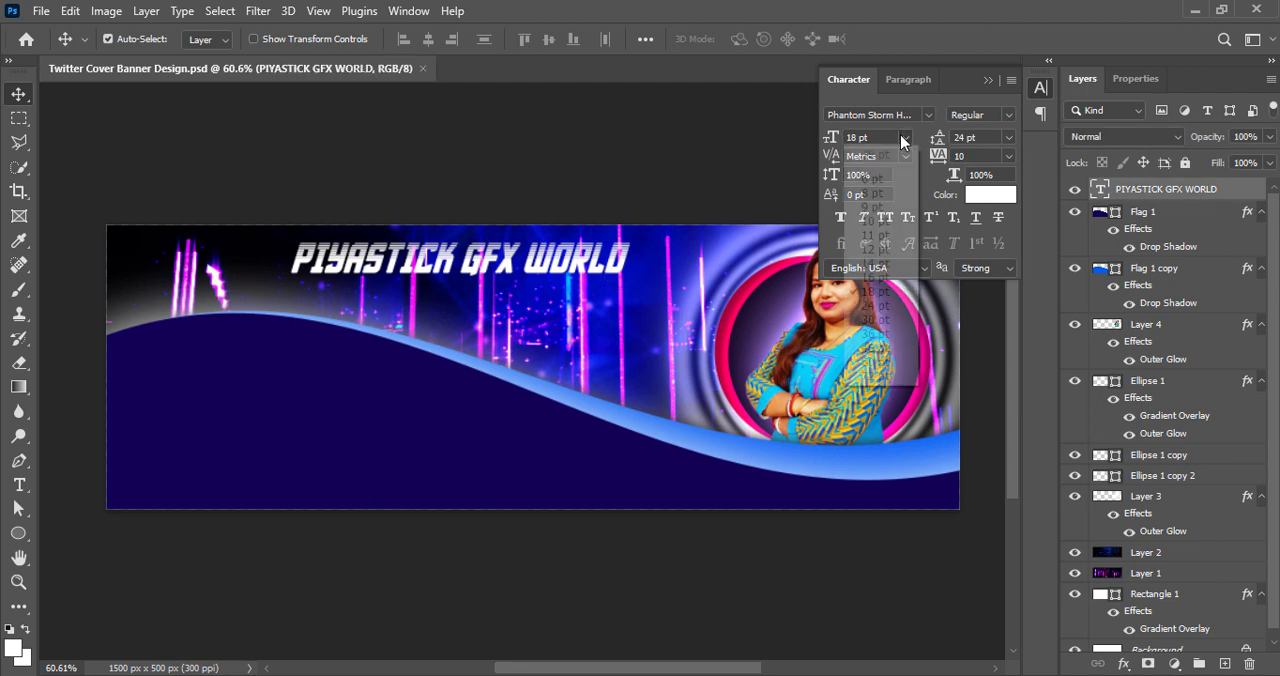
click(865, 308)
drag(651, 270, 677, 277)
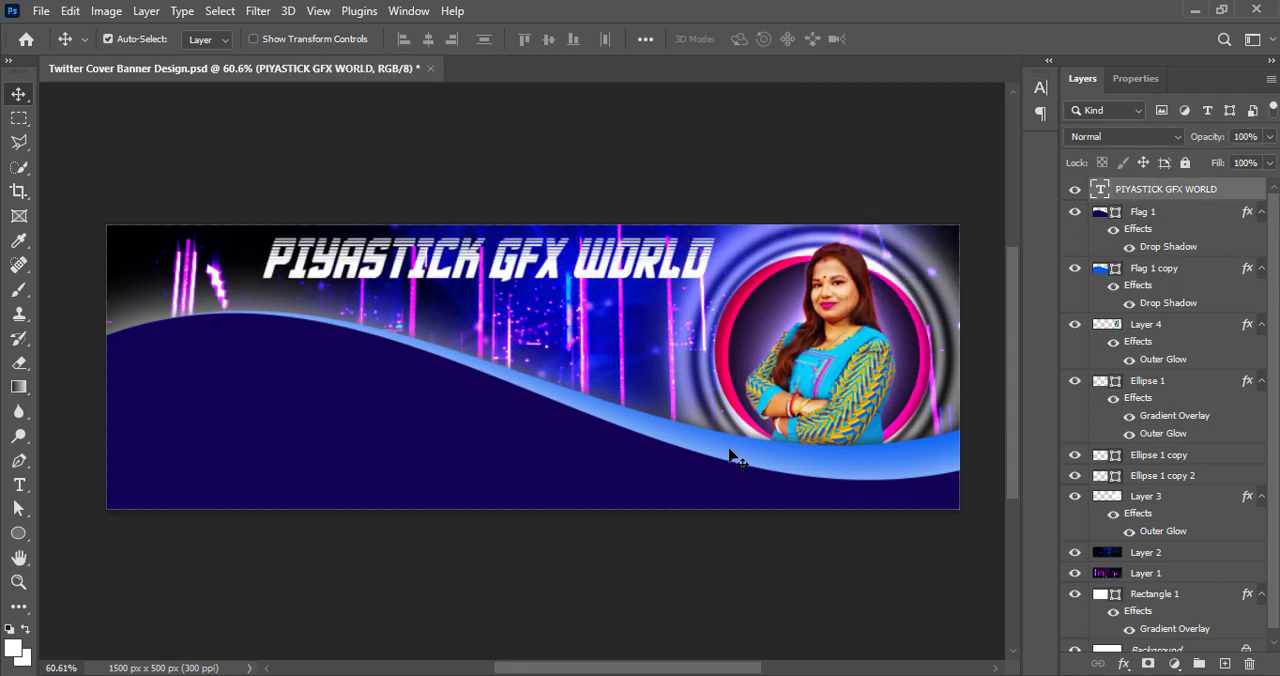
Add a drop shadow to the title layer, adjust the shadow's settings, and save the document
right_click(1106, 188)
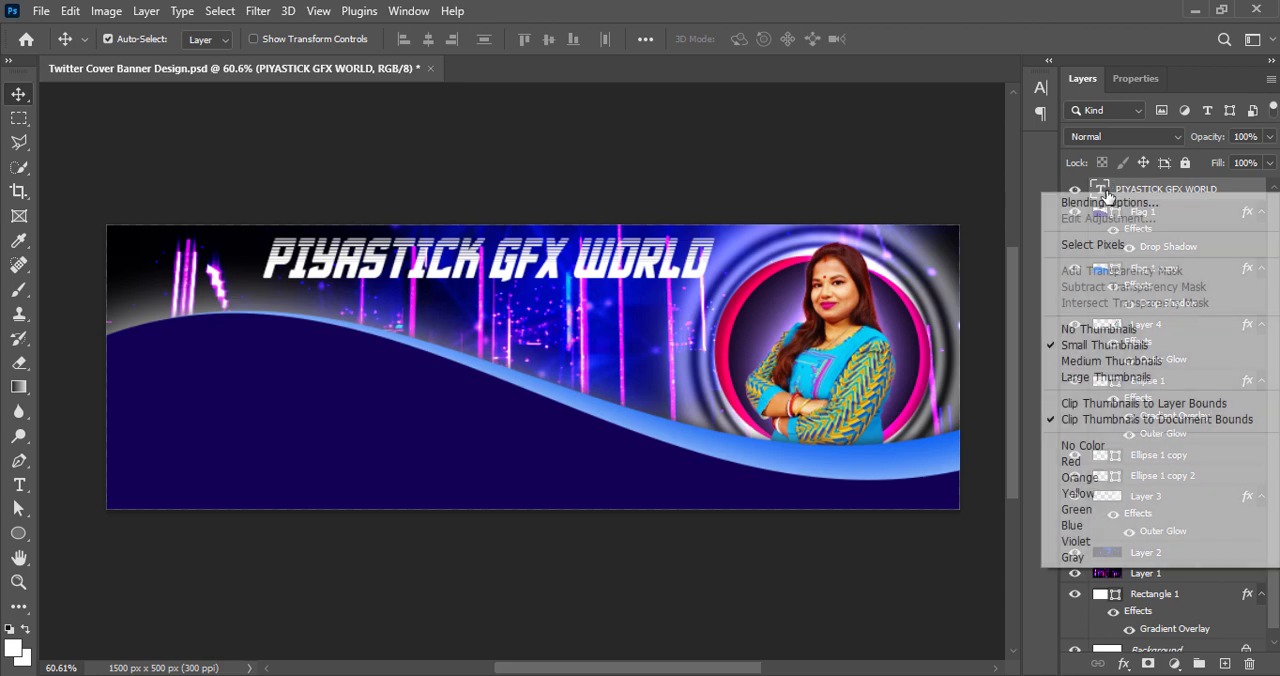
click(1094, 203)
drag(425, 18, 1186, 34)
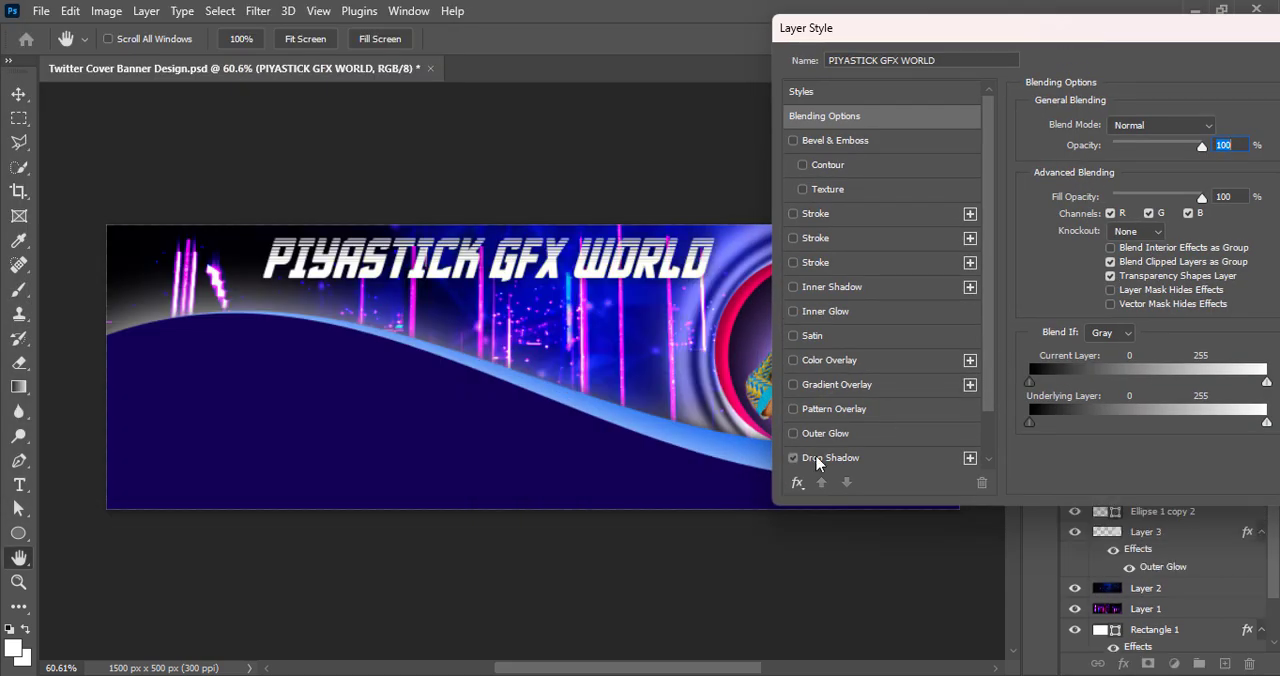
click(808, 459)
drag(1106, 252, 1110, 253)
drag(1096, 212, 1104, 213)
drag(1096, 232, 1108, 258)
drag(1067, 36, 852, 91)
click(1214, 119)
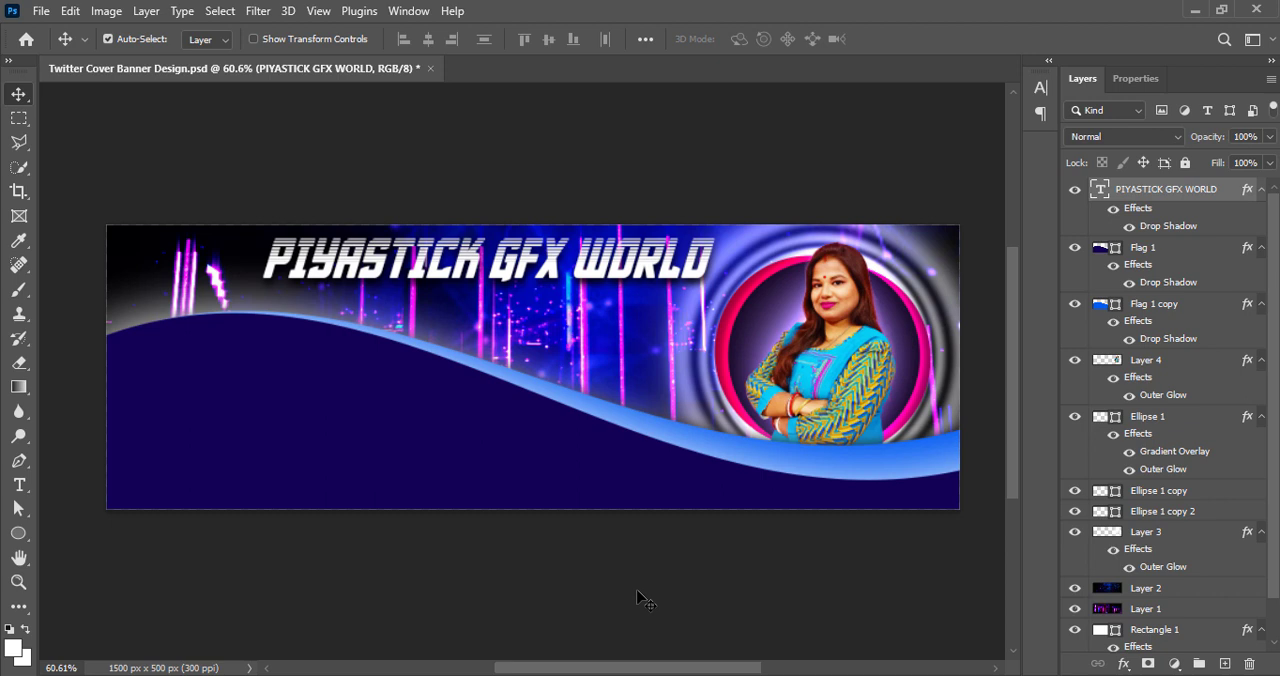
key(ctrl+s)
Add a new layer above the title and set the type font to Arial Narrow Bold
click(1225, 664)
click(19, 485)
click(1040, 88)
click(929, 115)
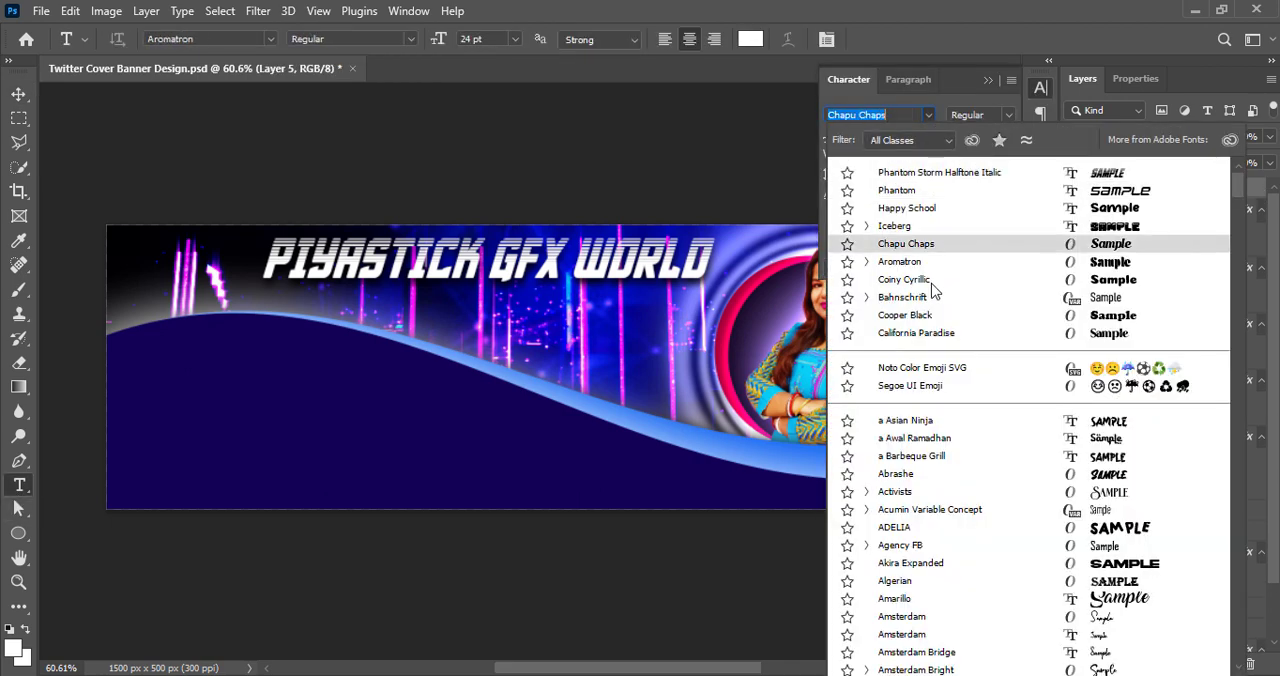
scroll(911, 590, down, 4)
click(911, 591)
click(1009, 115)
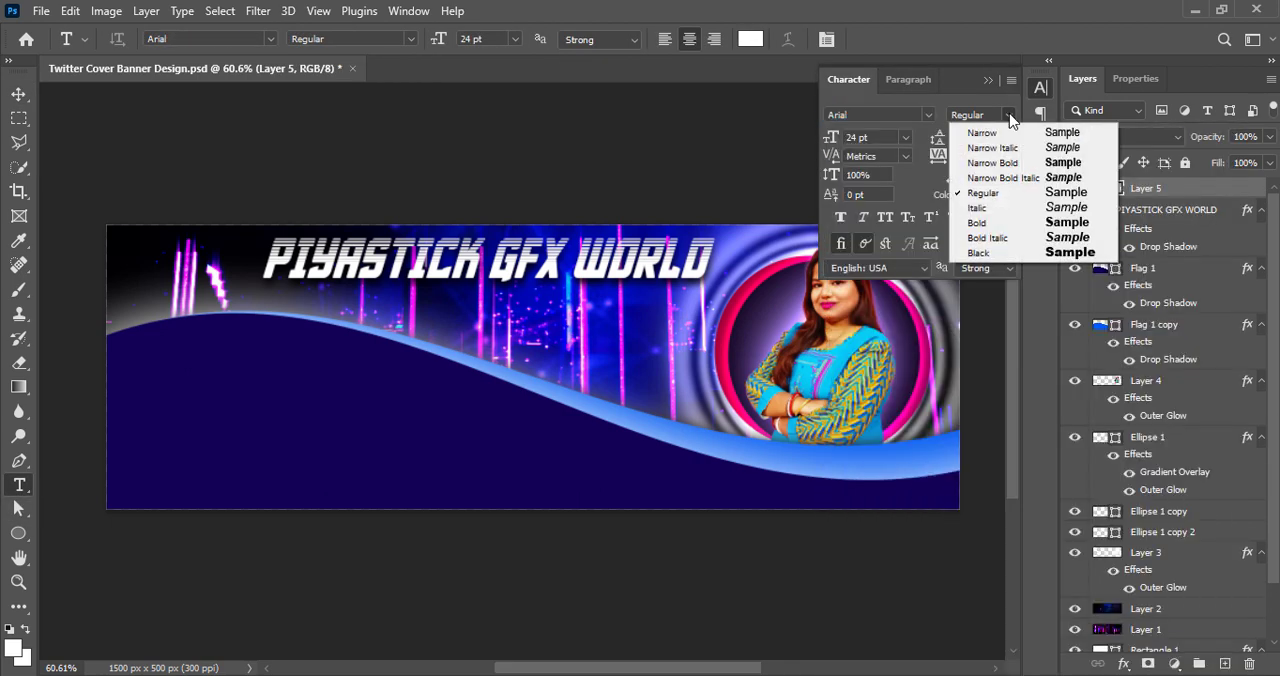
click(995, 162)
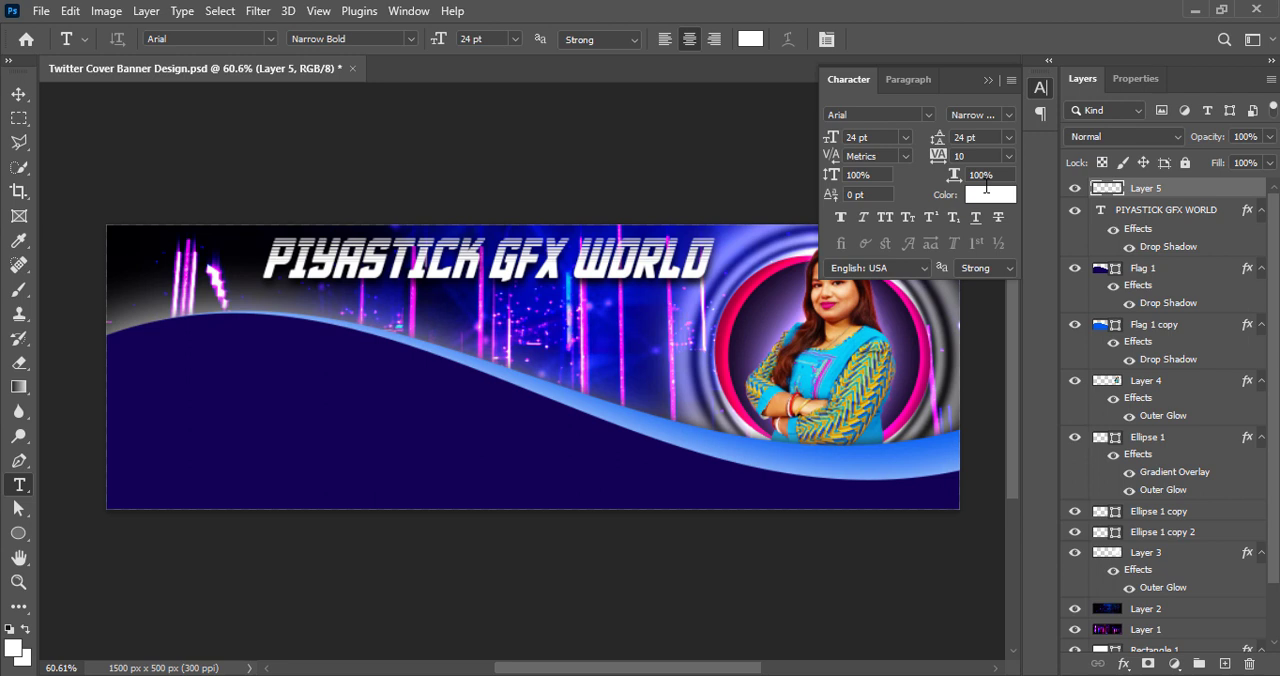
Add the text line "Professional Graphic Design Service" in 12 pt white below the title
click(905, 137)
click(862, 250)
click(545, 297)
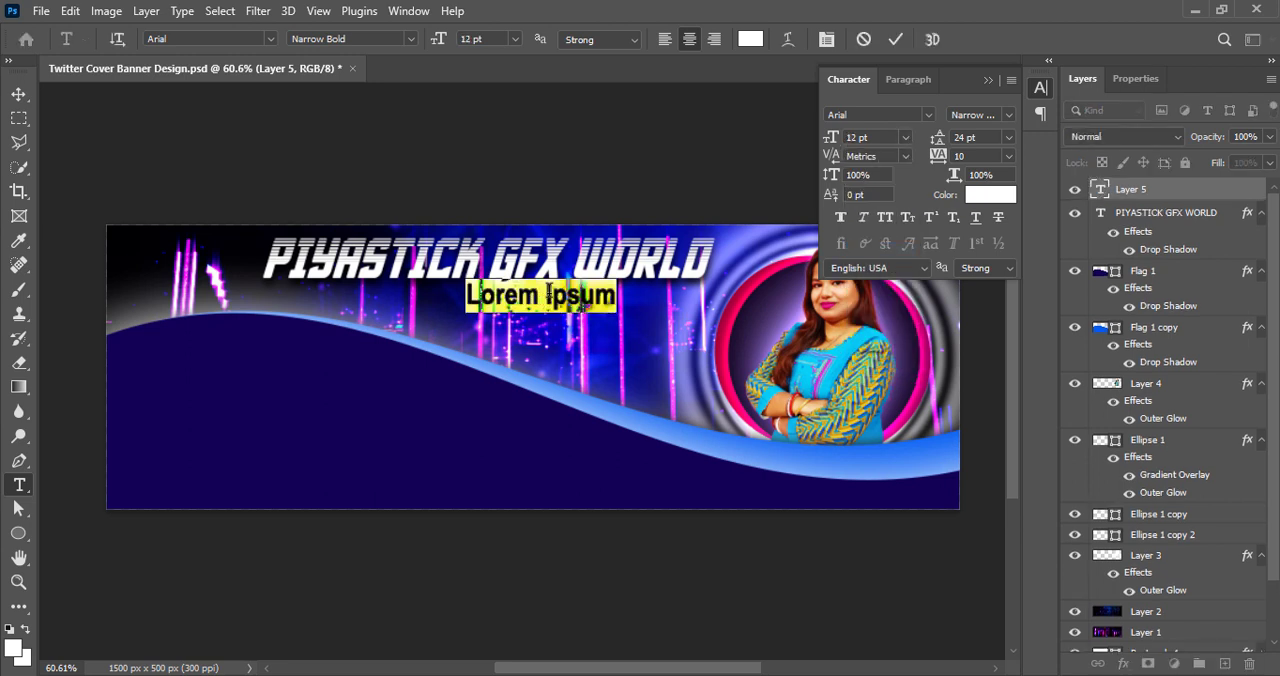
text(Profess)
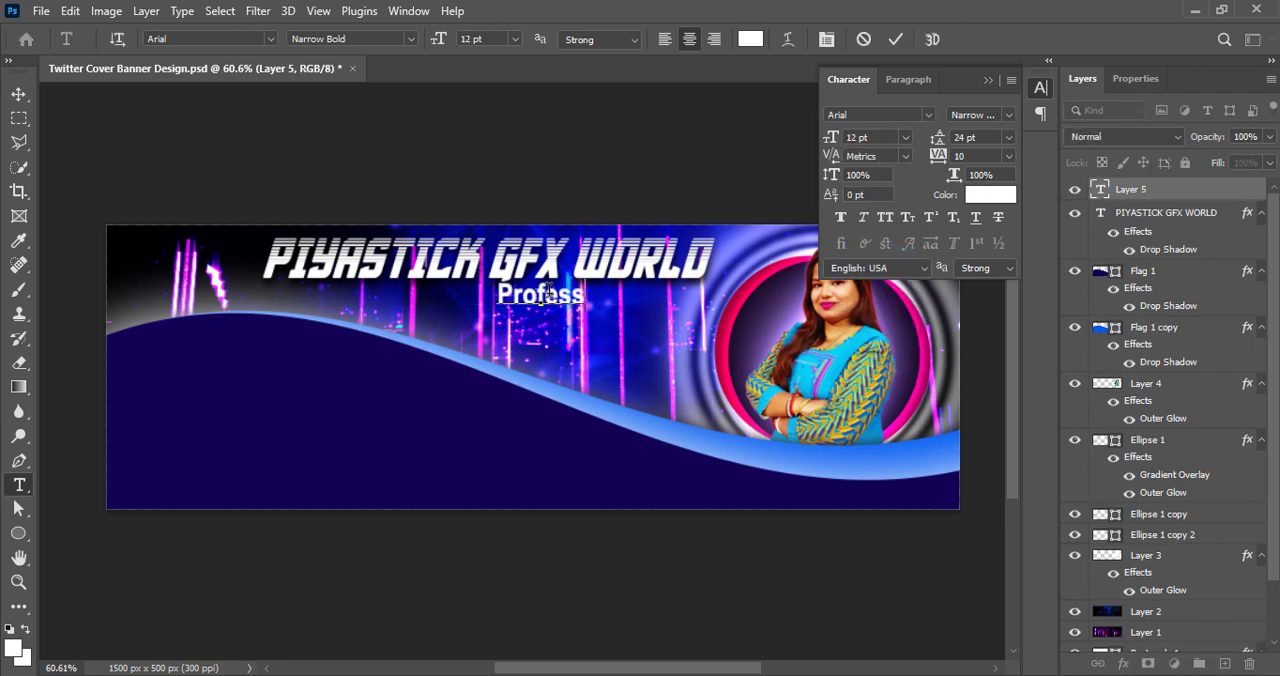
text(ional GraphicDesign Service)
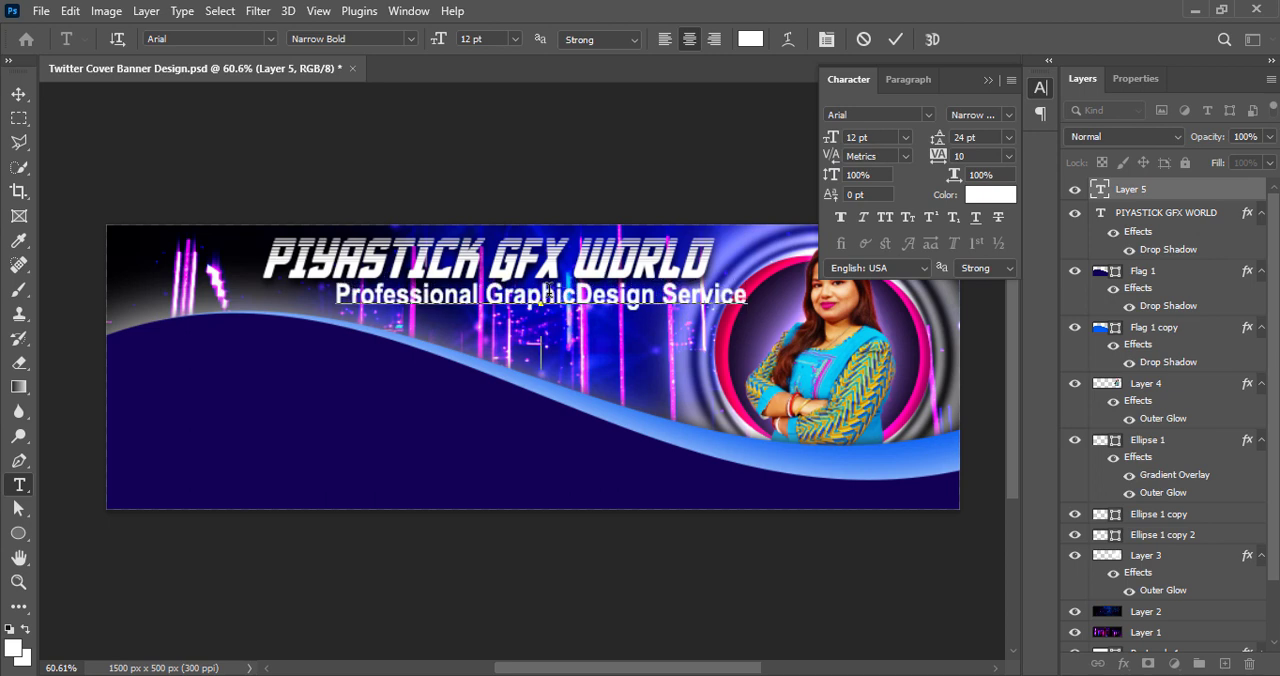
click(895, 39)
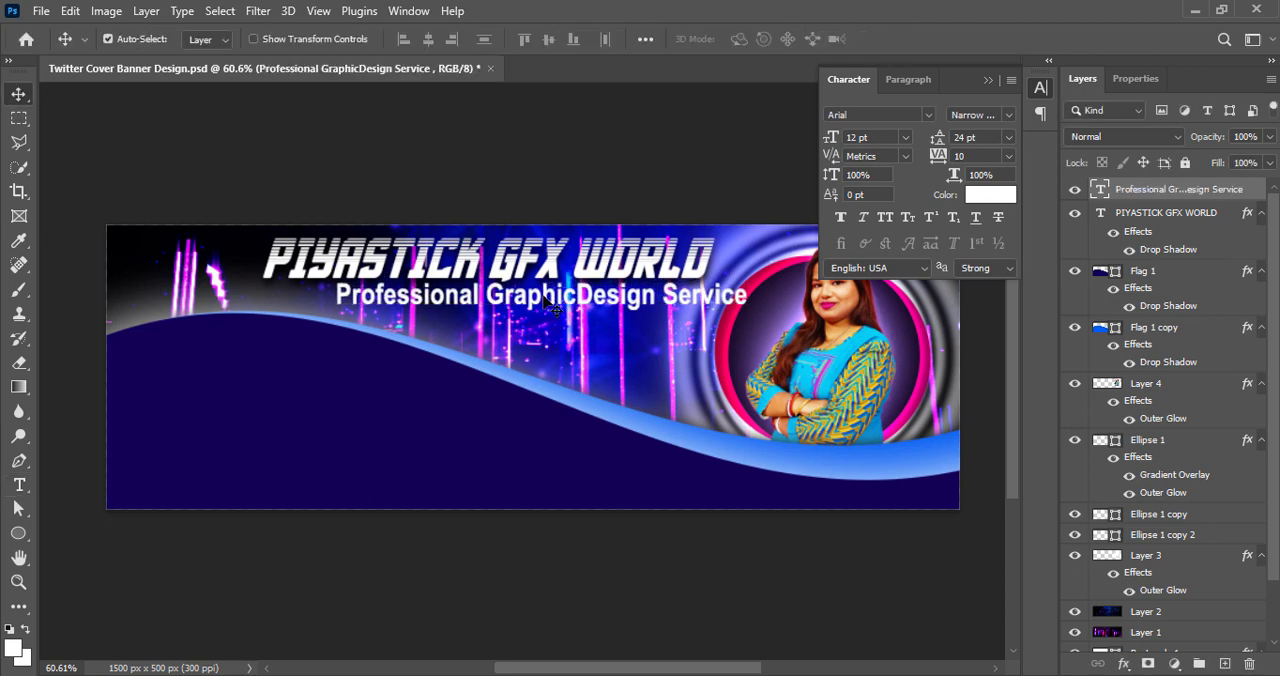
Insert the missing space between "Graphic" and "Design" and reduce the service line's size to 6 pt
click(578, 292)
key(ctrl+a)
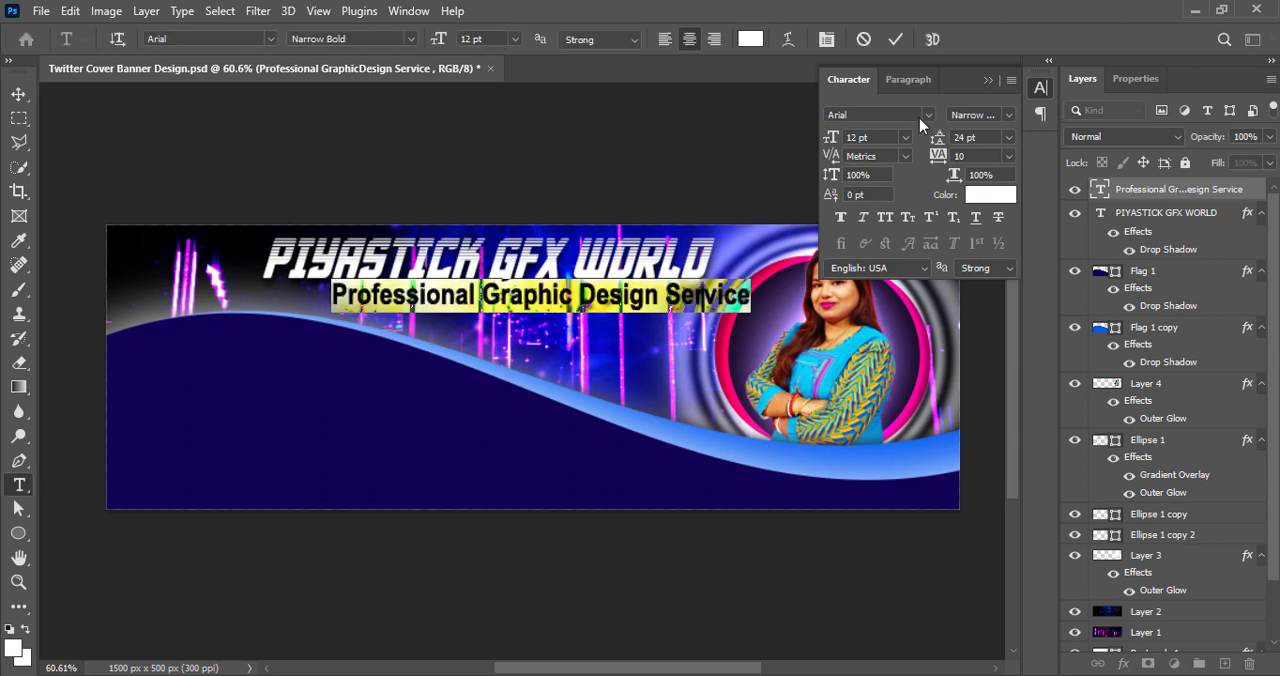
click(905, 137)
click(862, 200)
click(904, 138)
click(883, 194)
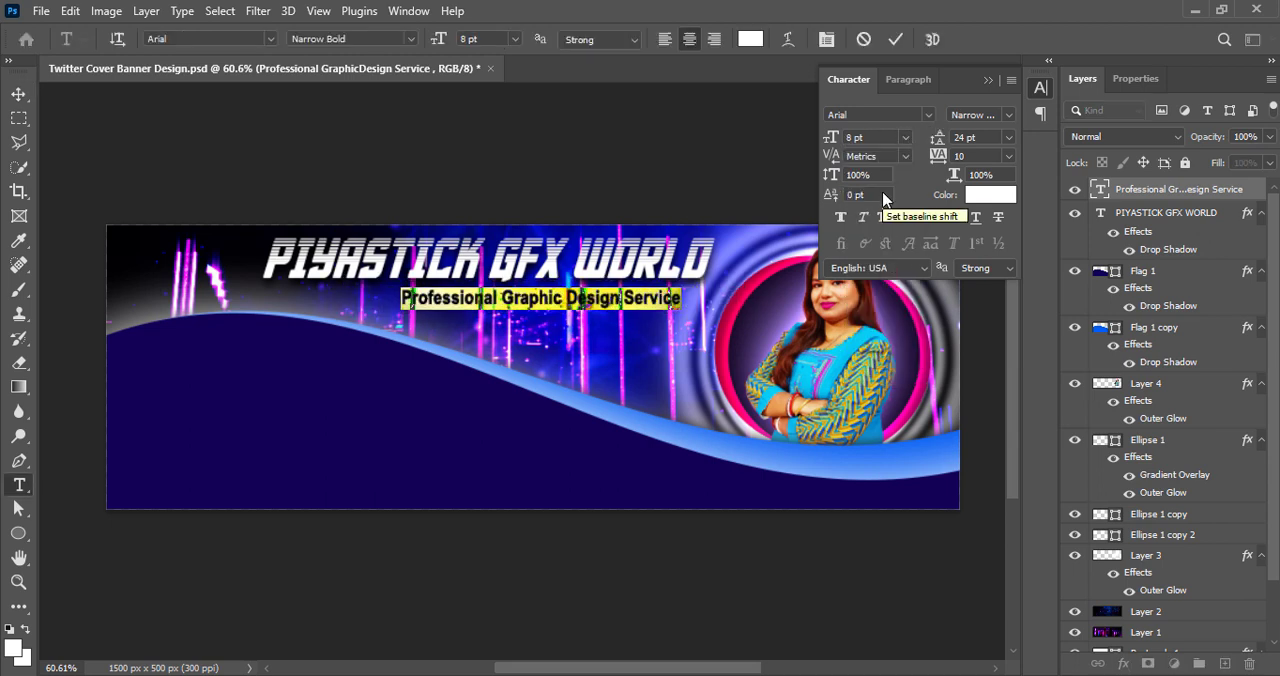
click(905, 139)
click(886, 178)
click(895, 39)
key(v)
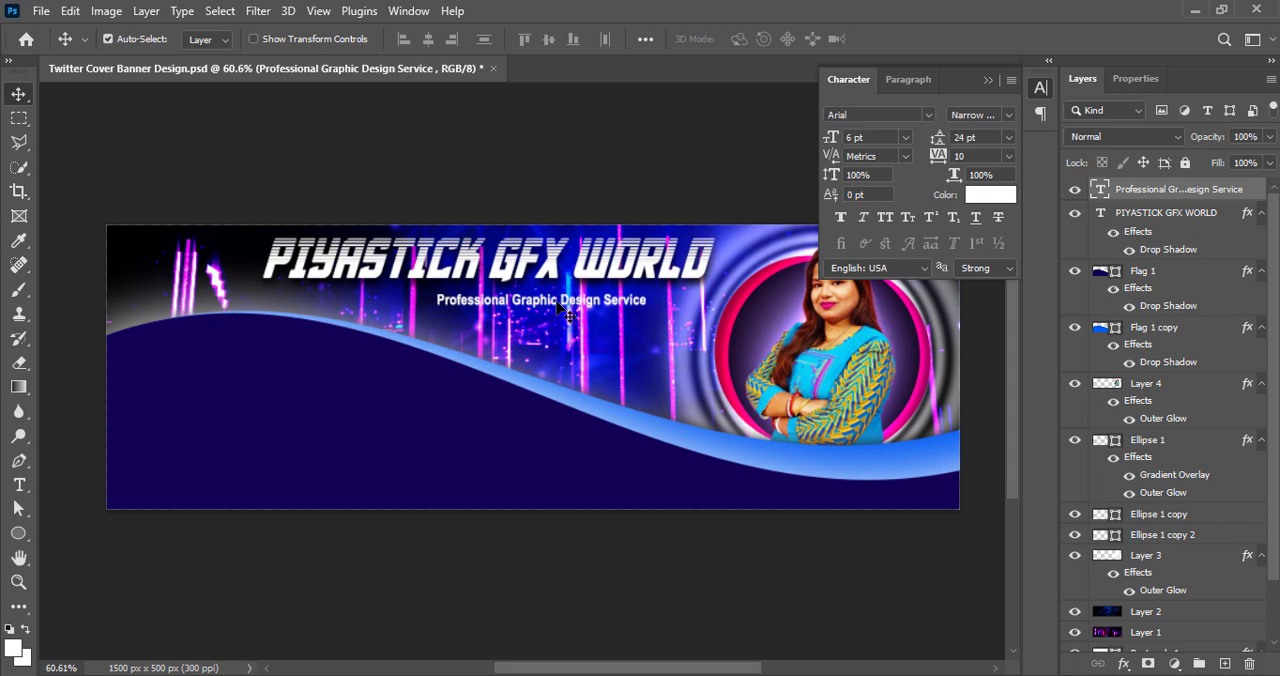
Left-align the service line and place it under the second half of the title
drag(560, 308, 605, 315)
key(ctrl+z)
double_click(605, 301)
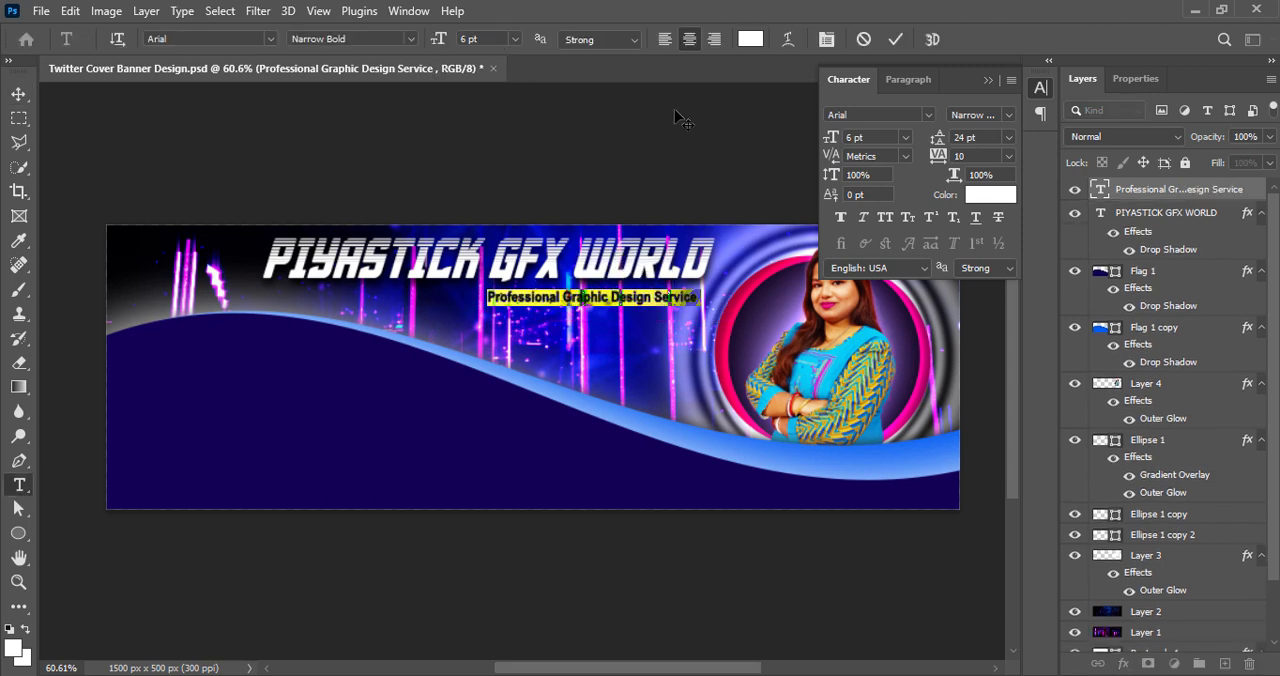
click(664, 39)
click(895, 39)
drag(706, 301, 603, 299)
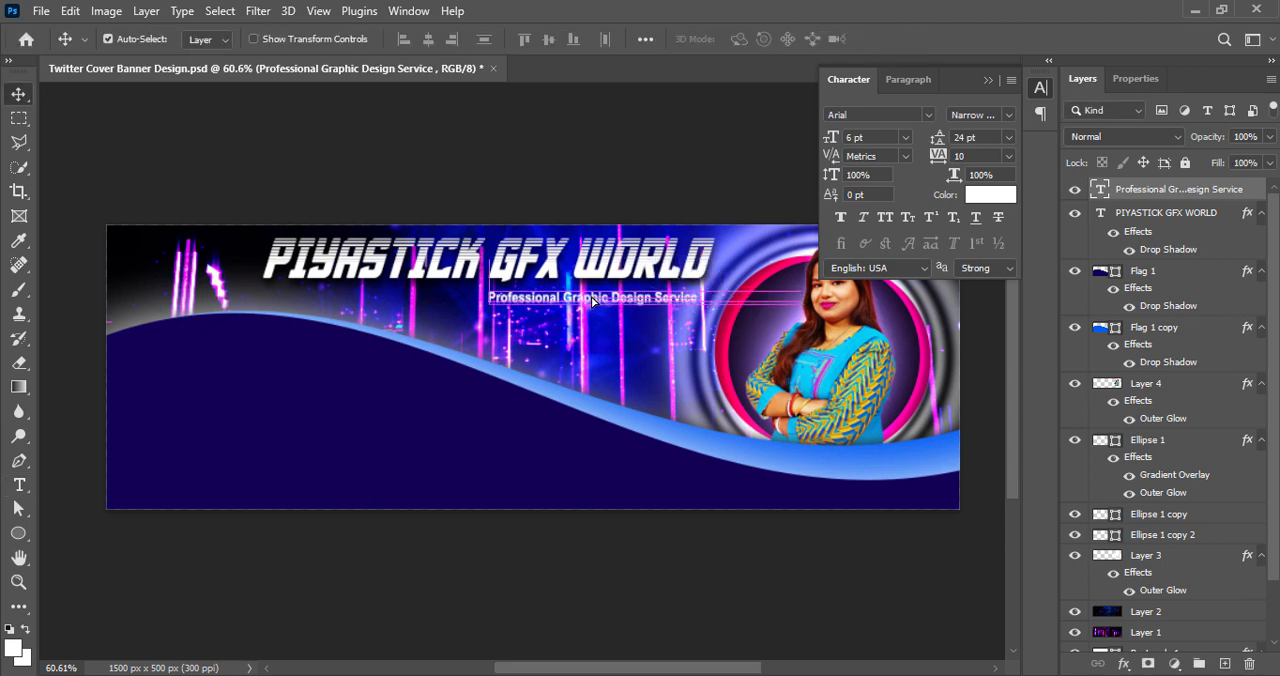
Set the leading to 8 pt, add the lines "Branding Design", "Visual Design" and "Full Client Support", and shift the text block slightly
double_click(604, 298)
click(702, 296)
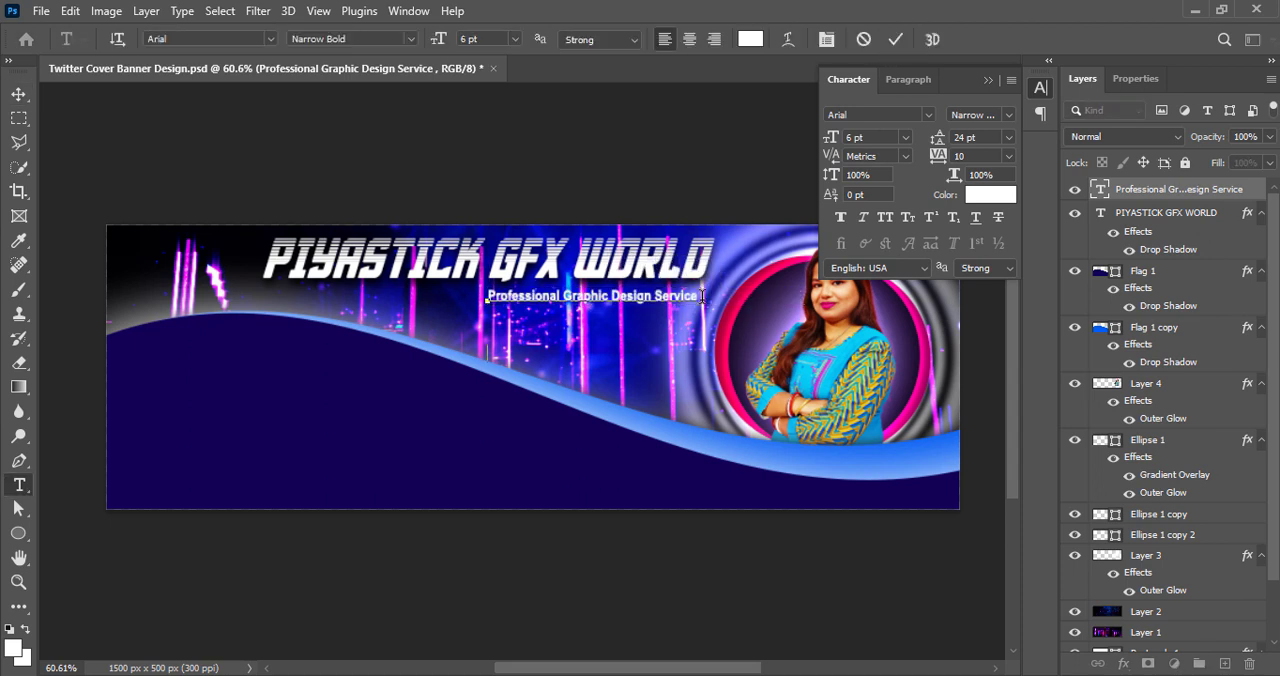
click(1008, 137)
click(997, 194)
key(Return)
text(Br)
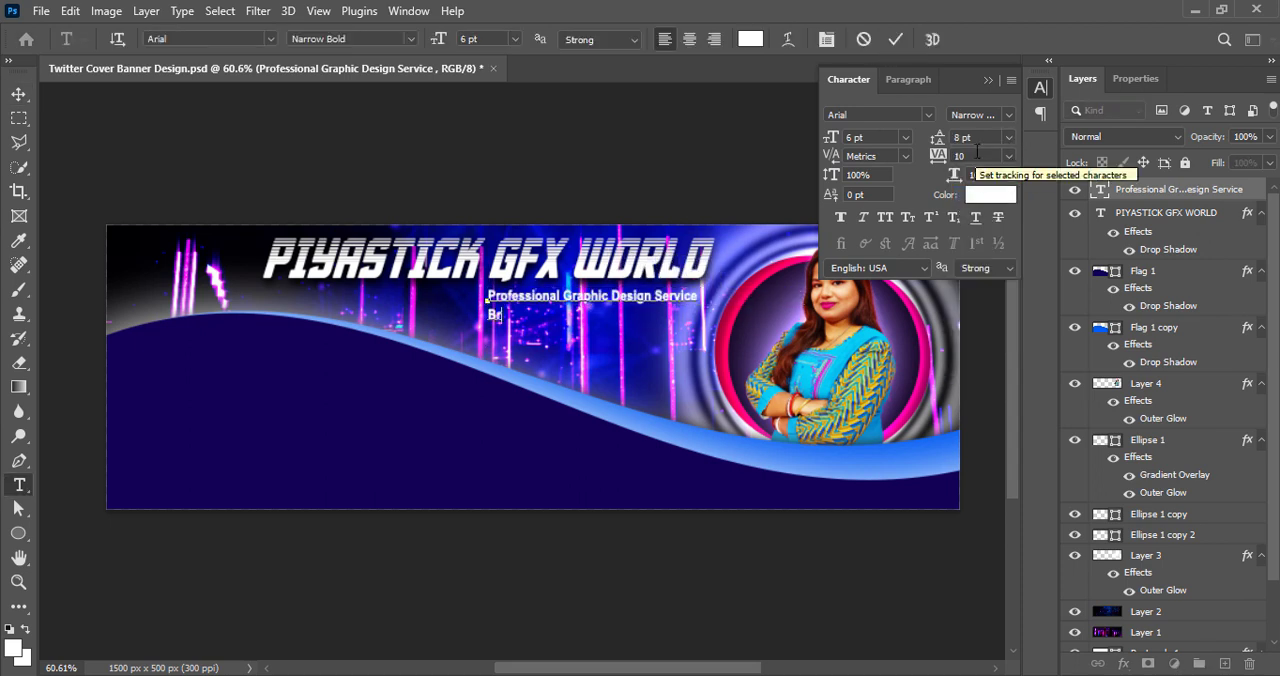
text(anding Design)
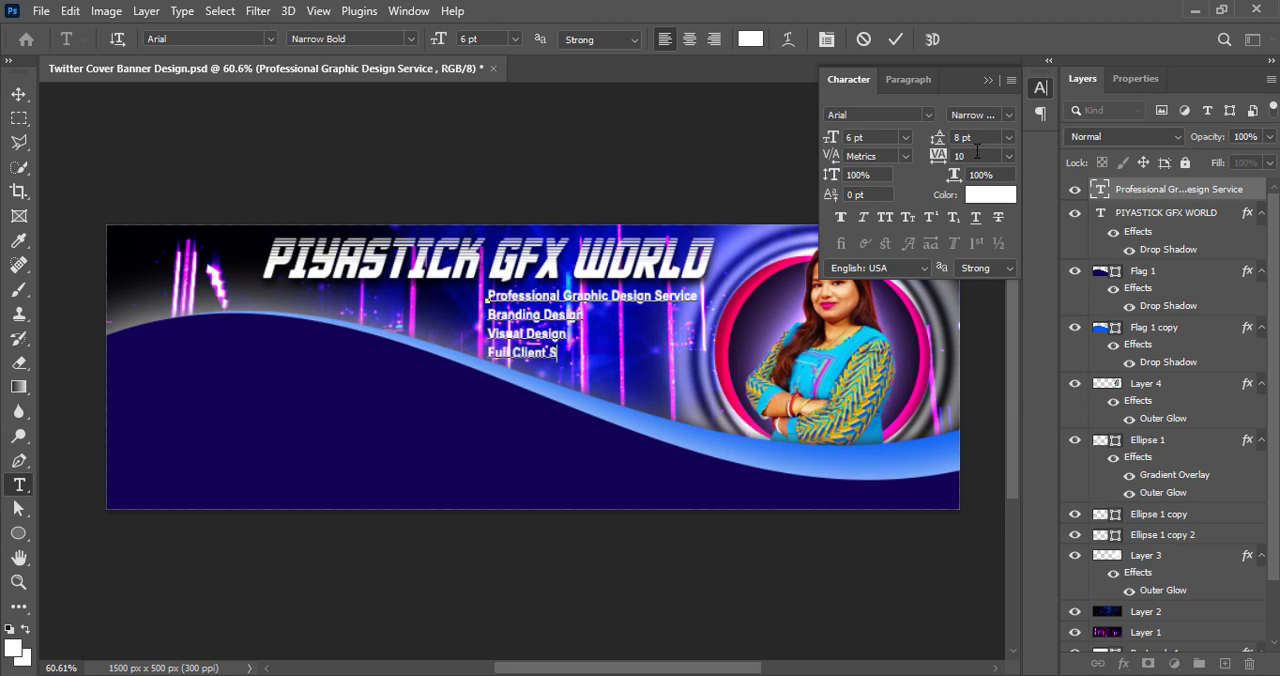
click(18, 94)
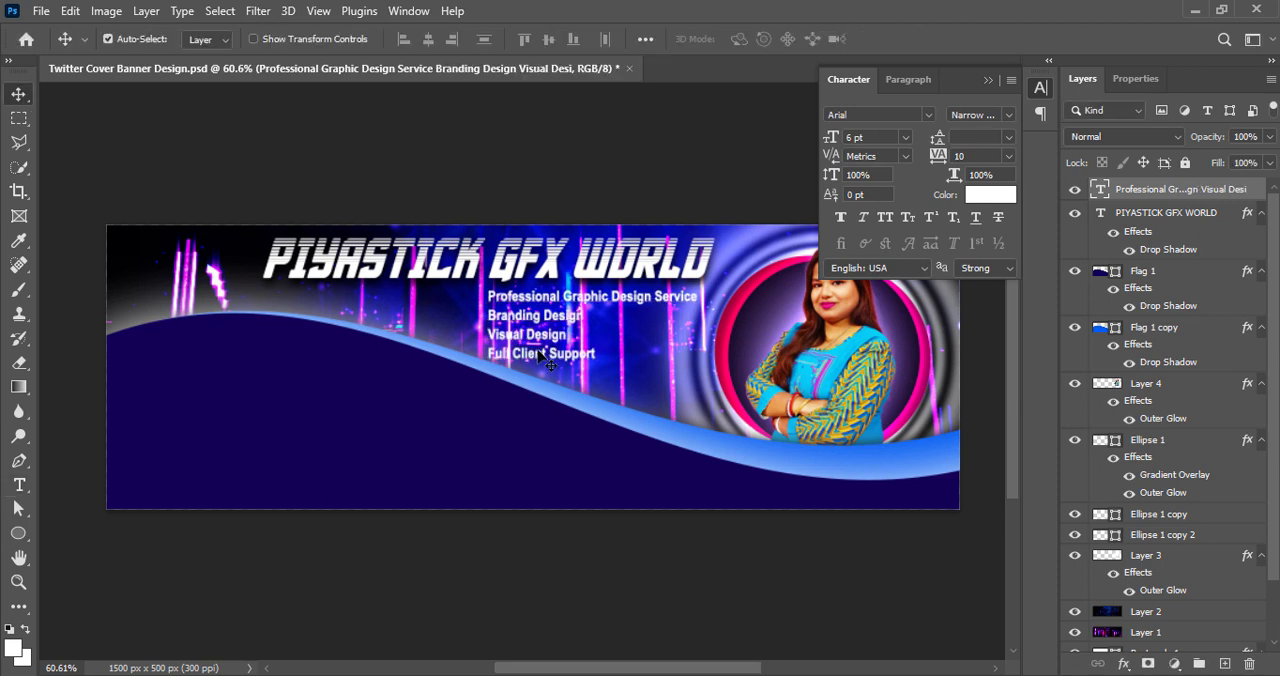
drag(538, 350, 546, 352)
Nudge both wave shapes down together, rotate them by about -2.9° to clear the service text, and save the document
click(572, 482)
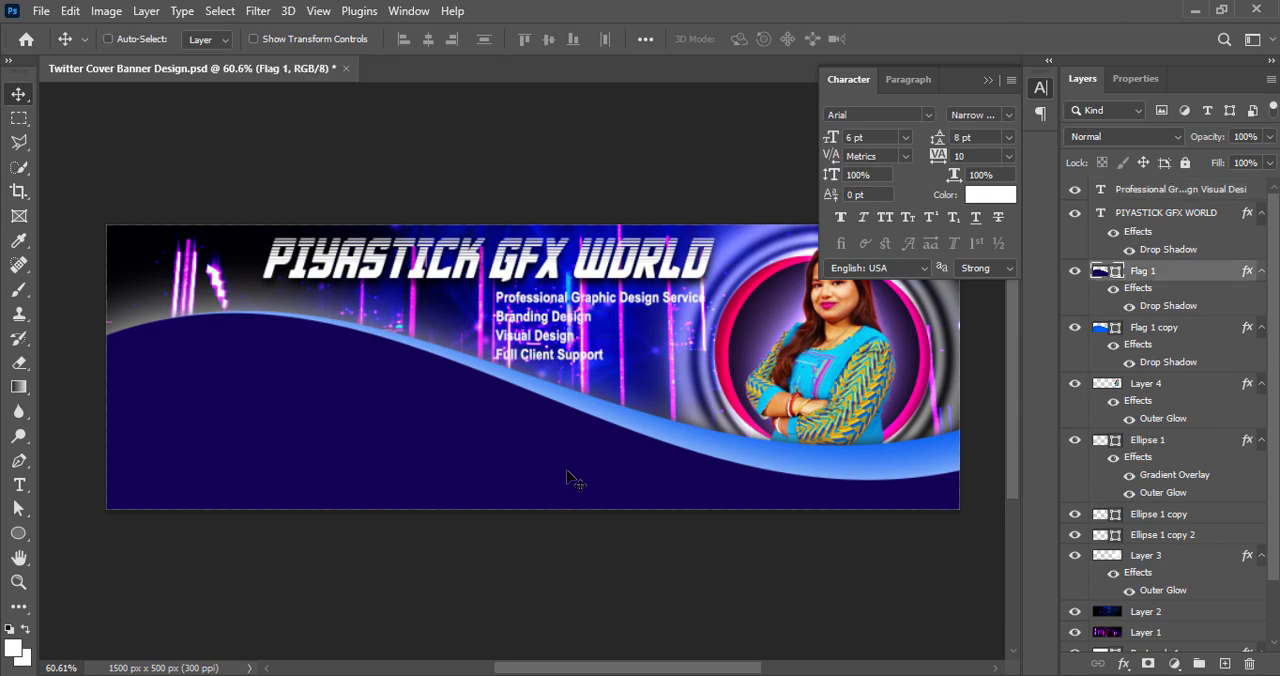
click(1186, 337)
ctrl+click(1168, 277)
key(shift+Down)
key(shift+Down)
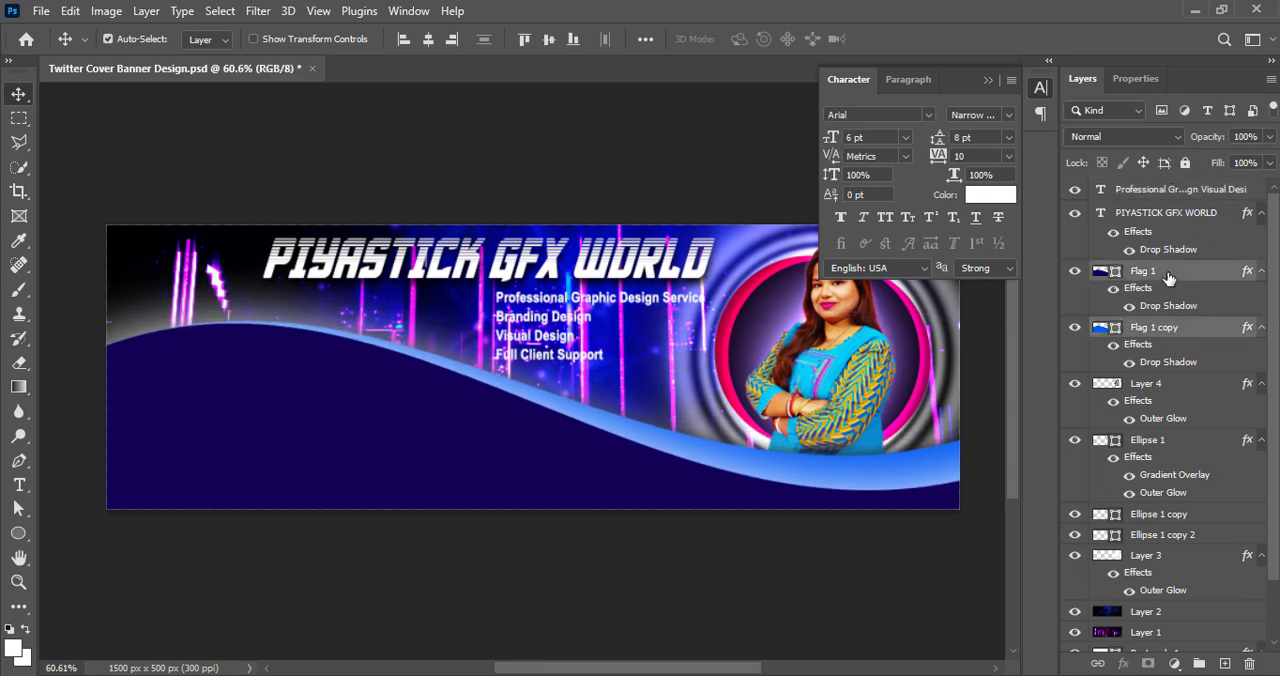
key(ctrl+t)
drag(53, 290, 40, 300)
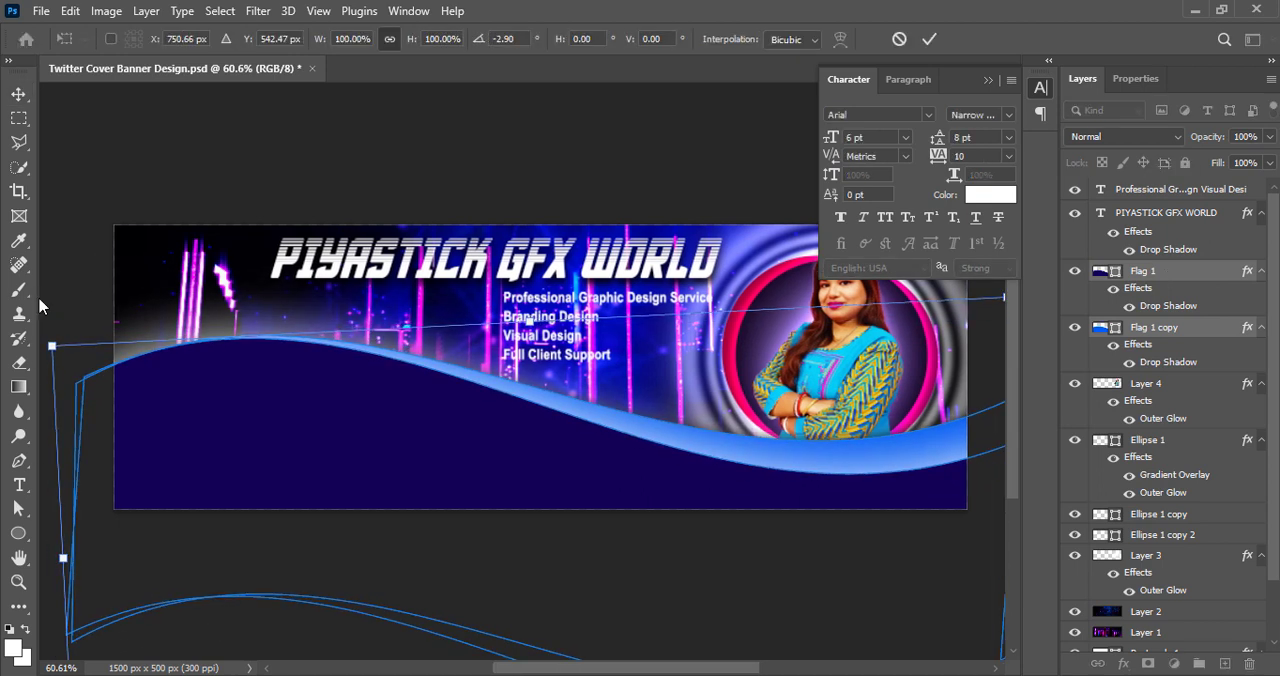
click(930, 40)
ctrl+click(573, 163)
key(ctrl+s)
Color the "Branding Design" line bright cyan (00f0ff), starting from the blue of the wave
scroll(600, 615, right, 2)
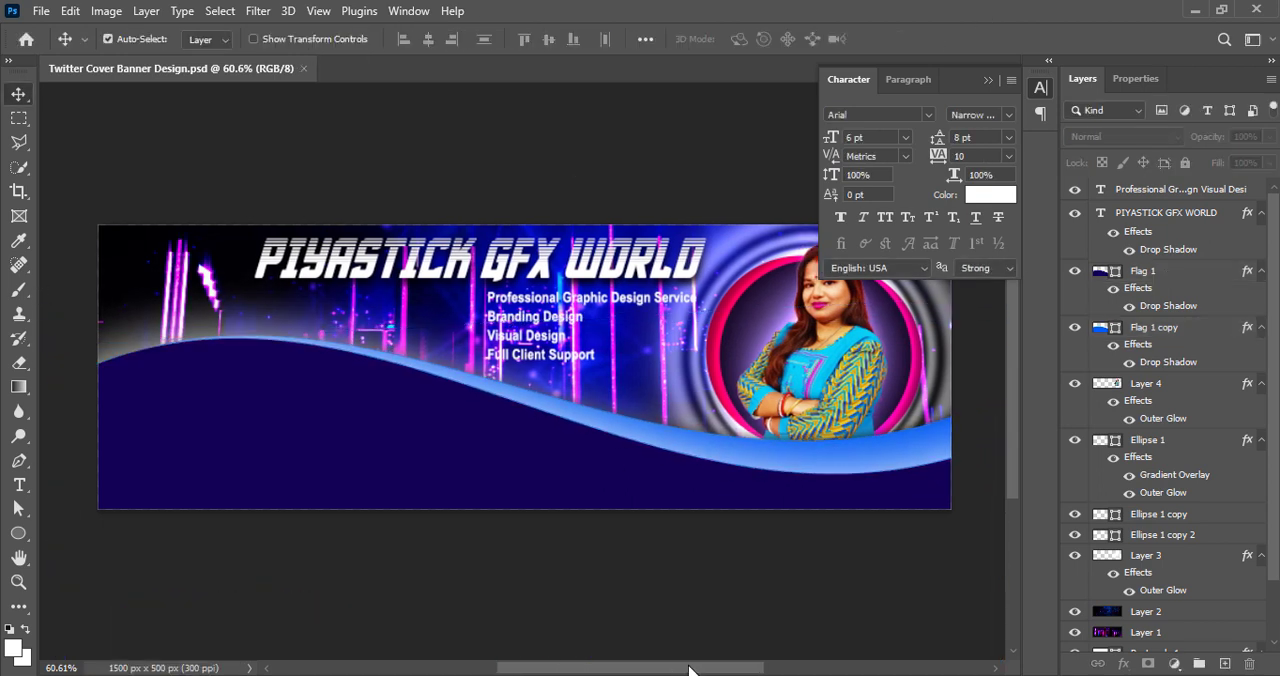
double_click(535, 355)
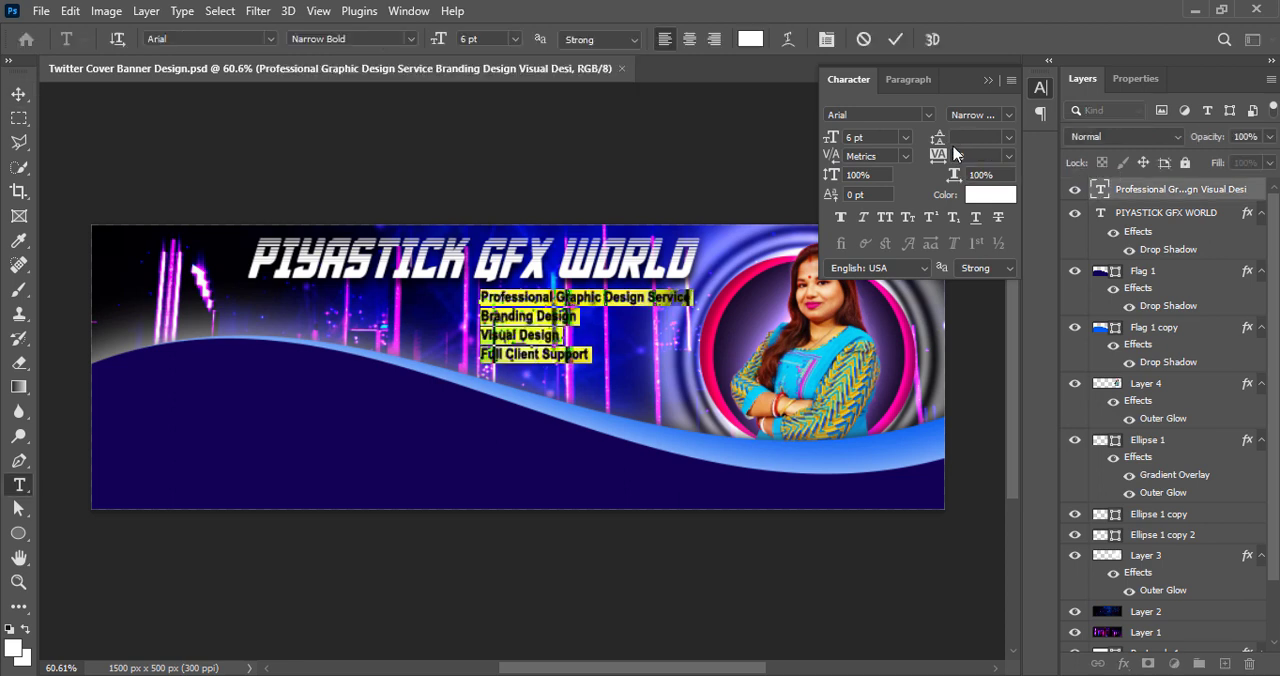
click(894, 39)
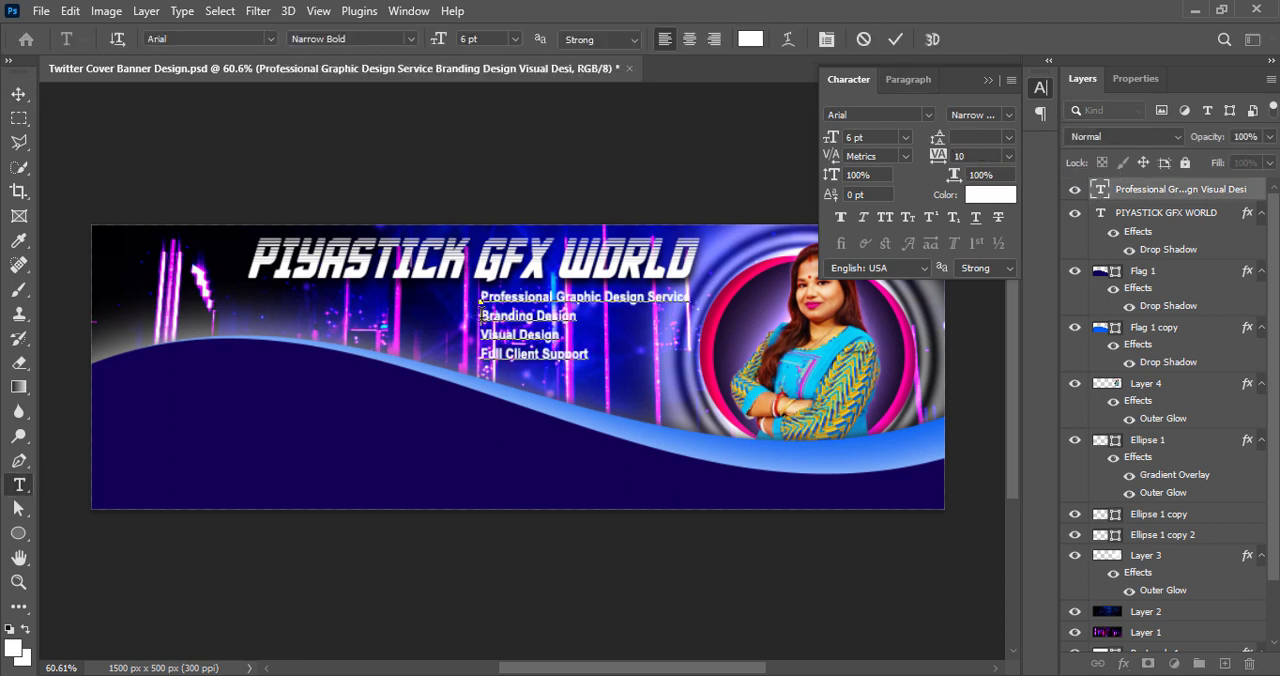
drag(481, 314, 578, 316)
click(990, 194)
click(468, 345)
click(418, 262)
drag(500, 212, 1032, 219)
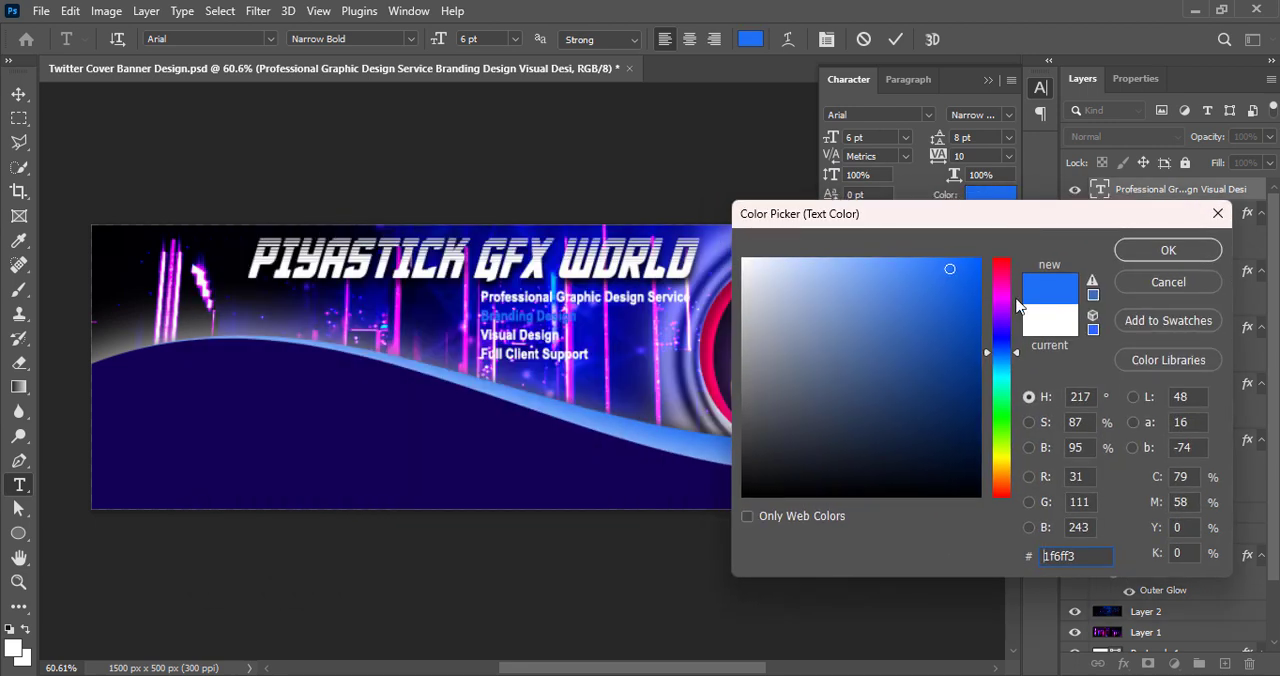
drag(976, 261, 996, 243)
drag(1009, 352, 1009, 374)
click(1145, 257)
Sample the cyan of "Branding Design" for the "Full Client Support" line and adjust it to 00e4ff
drag(481, 355, 588, 355)
click(990, 194)
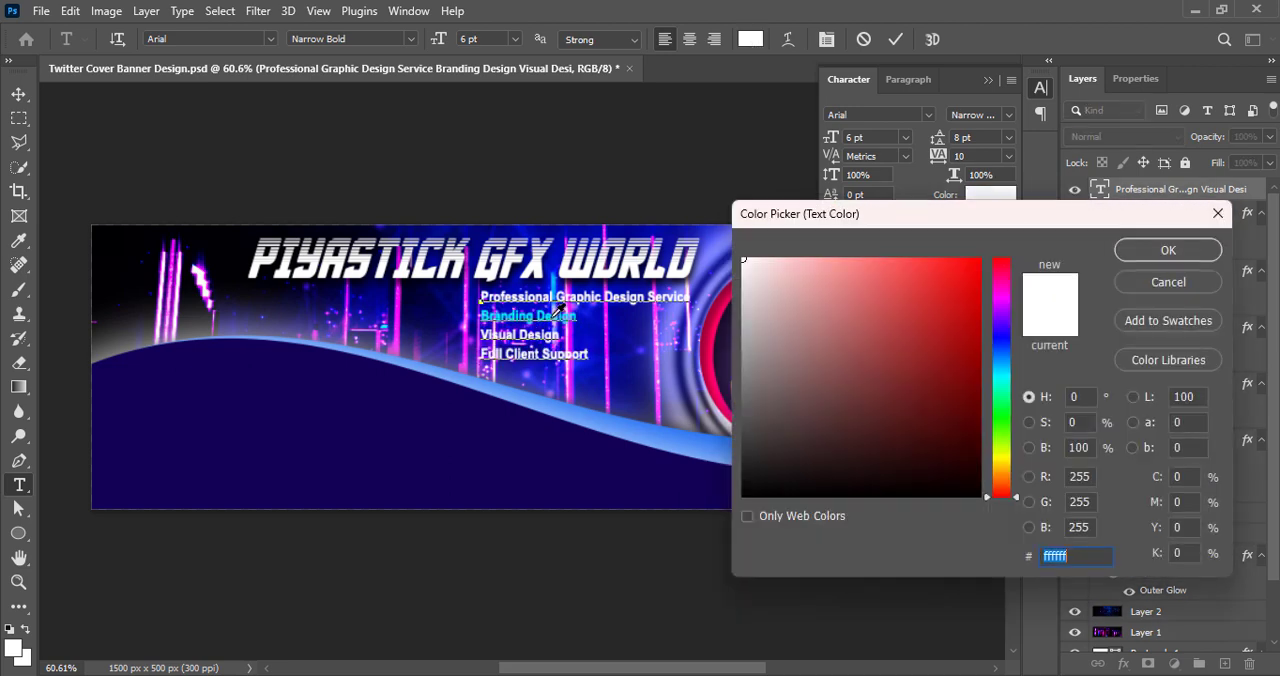
click(529, 318)
drag(968, 269, 1023, 211)
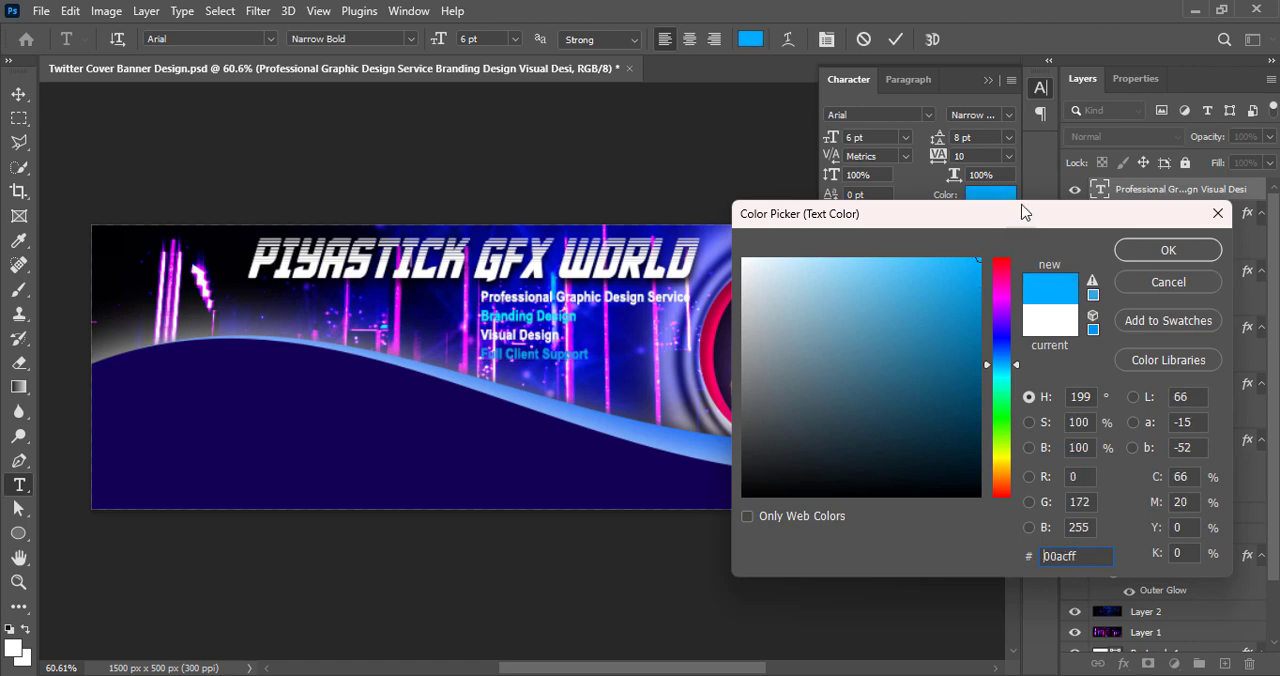
drag(1007, 371, 1008, 374)
click(1168, 250)
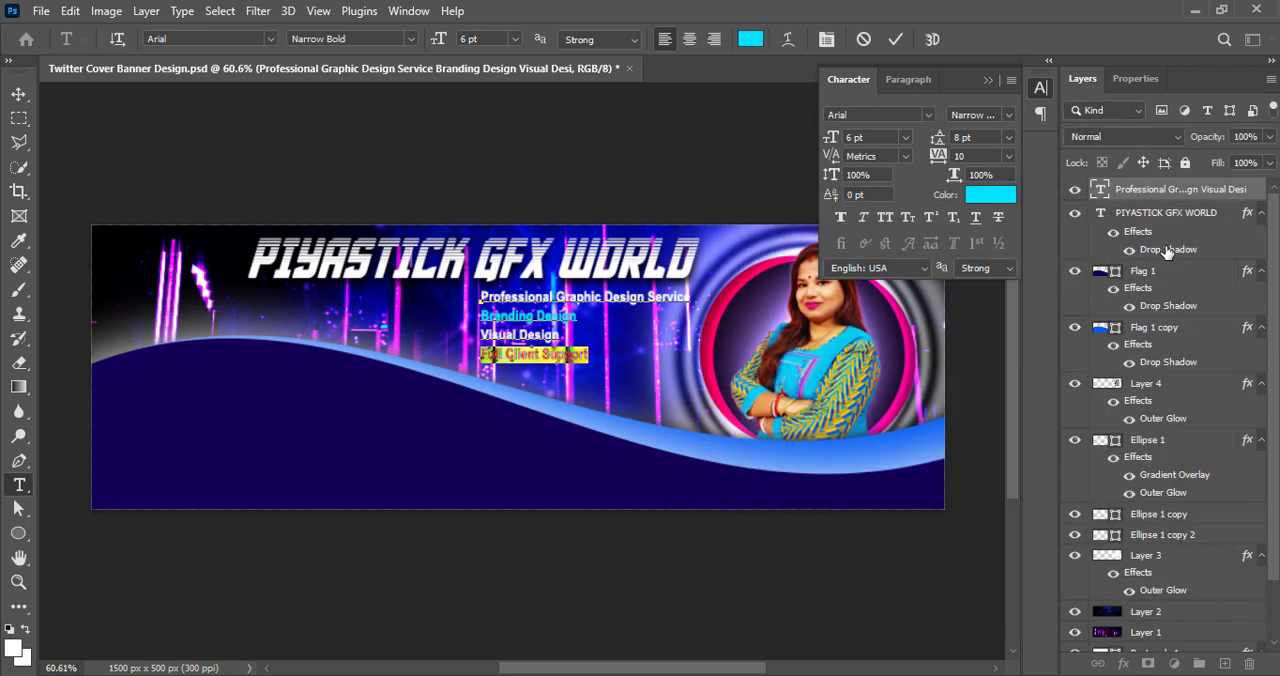
click(895, 39)
key(v)
Copy the "Branding Design" color code 00f0ff and apply it to the "Full Client Support" line
double_click(568, 358)
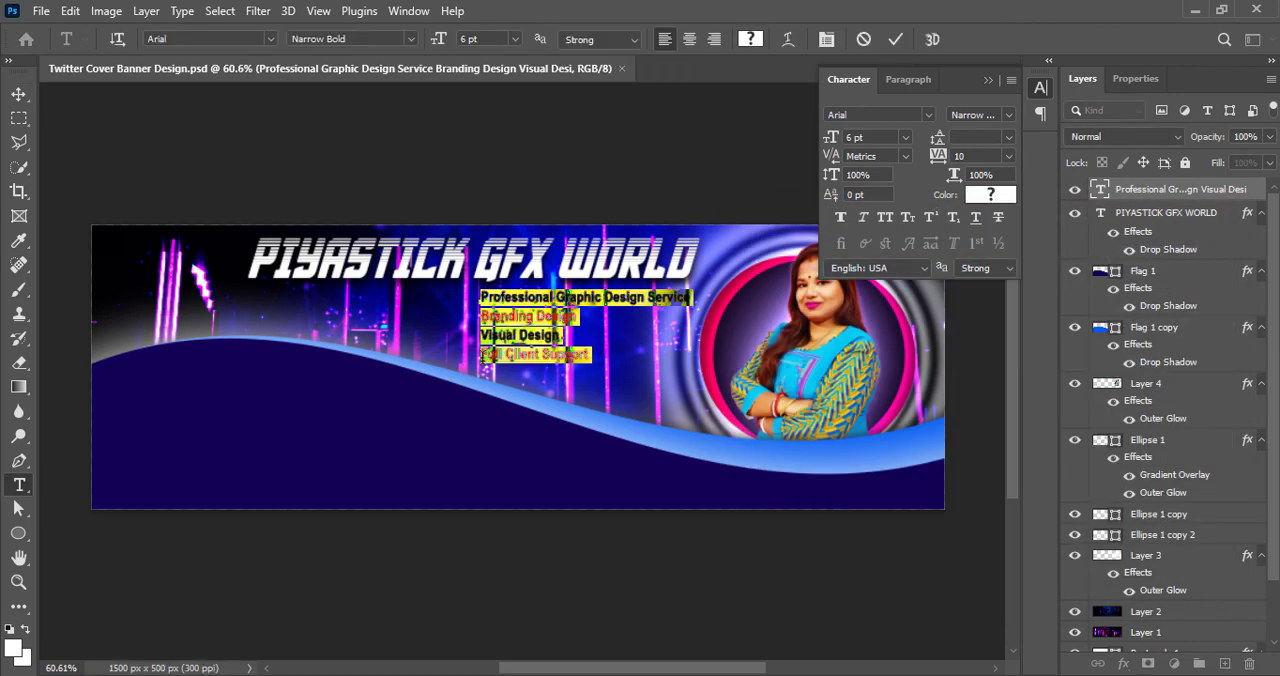
drag(483, 317, 579, 317)
click(990, 194)
key(ctrl+x)
key(ctrl+v)
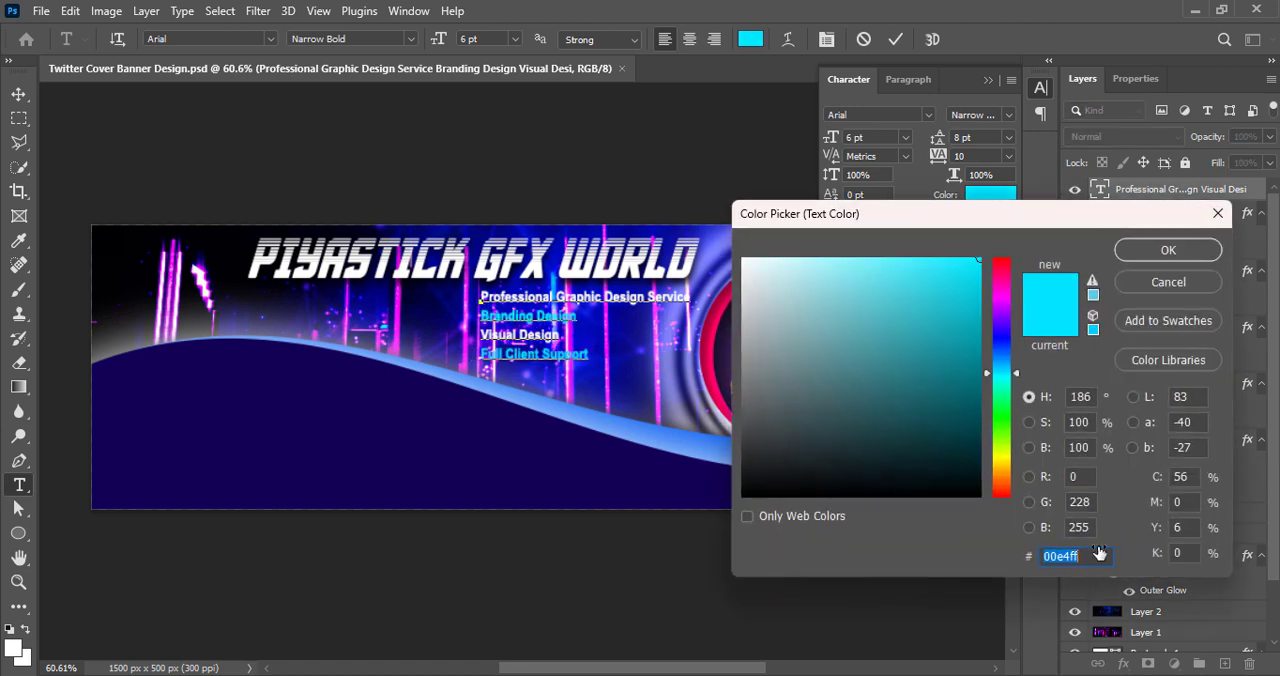
click(1099, 555)
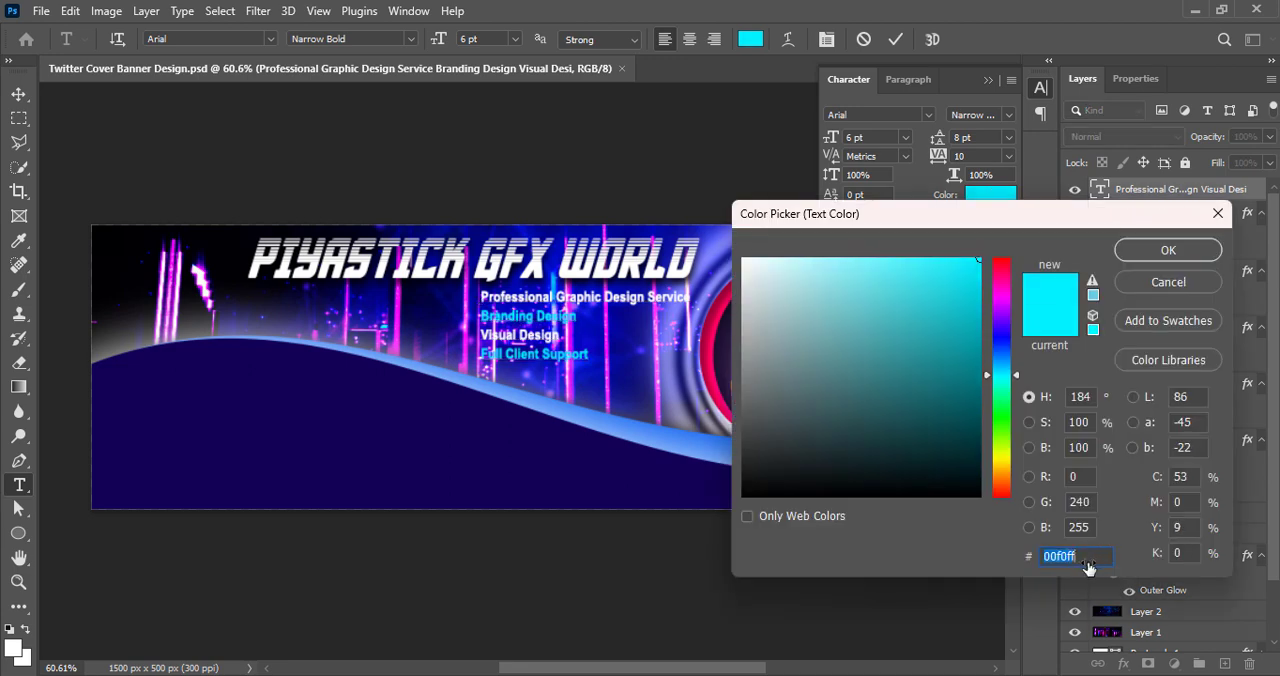
click(1168, 250)
drag(593, 355, 476, 355)
click(990, 194)
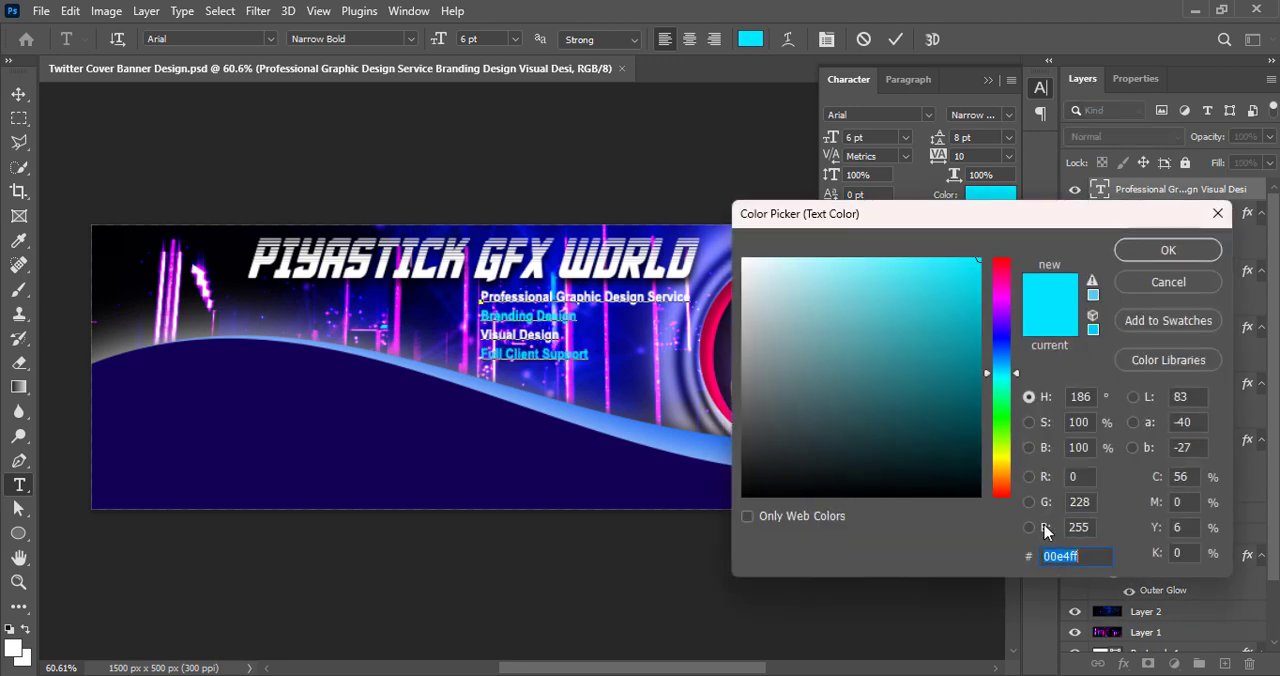
click(1168, 250)
click(895, 39)
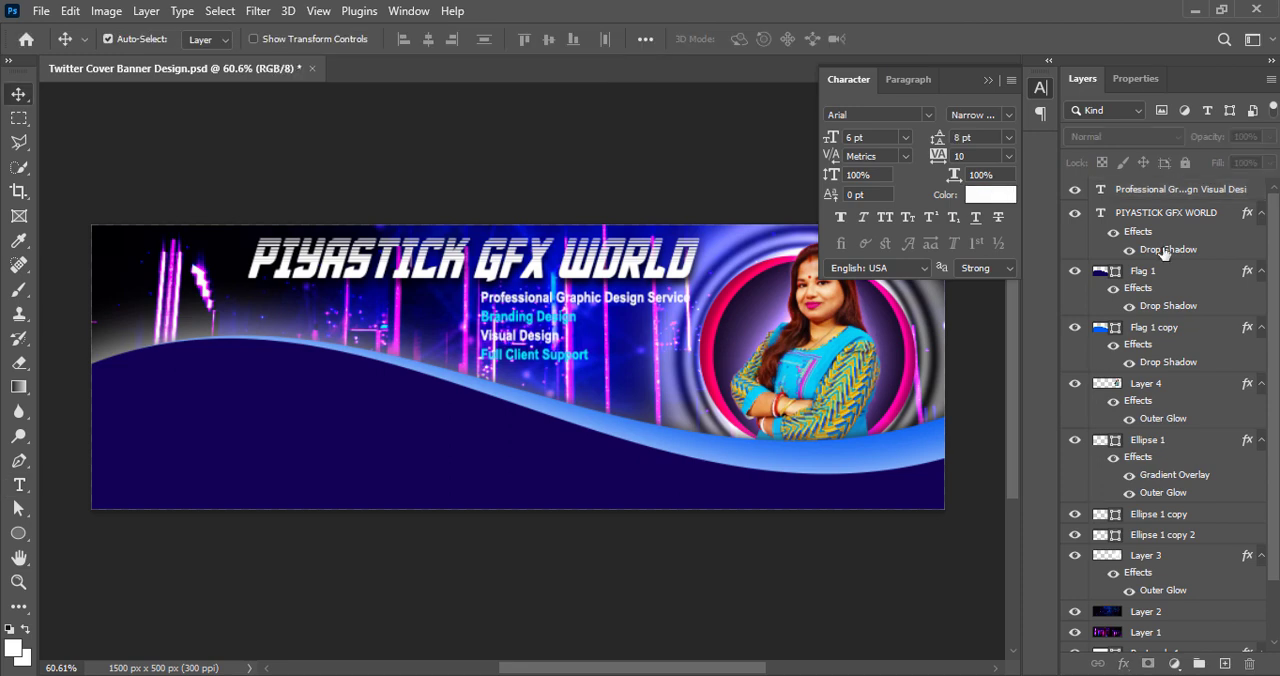
Add a black drop shadow to the service text layer with 4 px distance, 2% spread and 3 px size
right_click(1093, 197)
click(1105, 163)
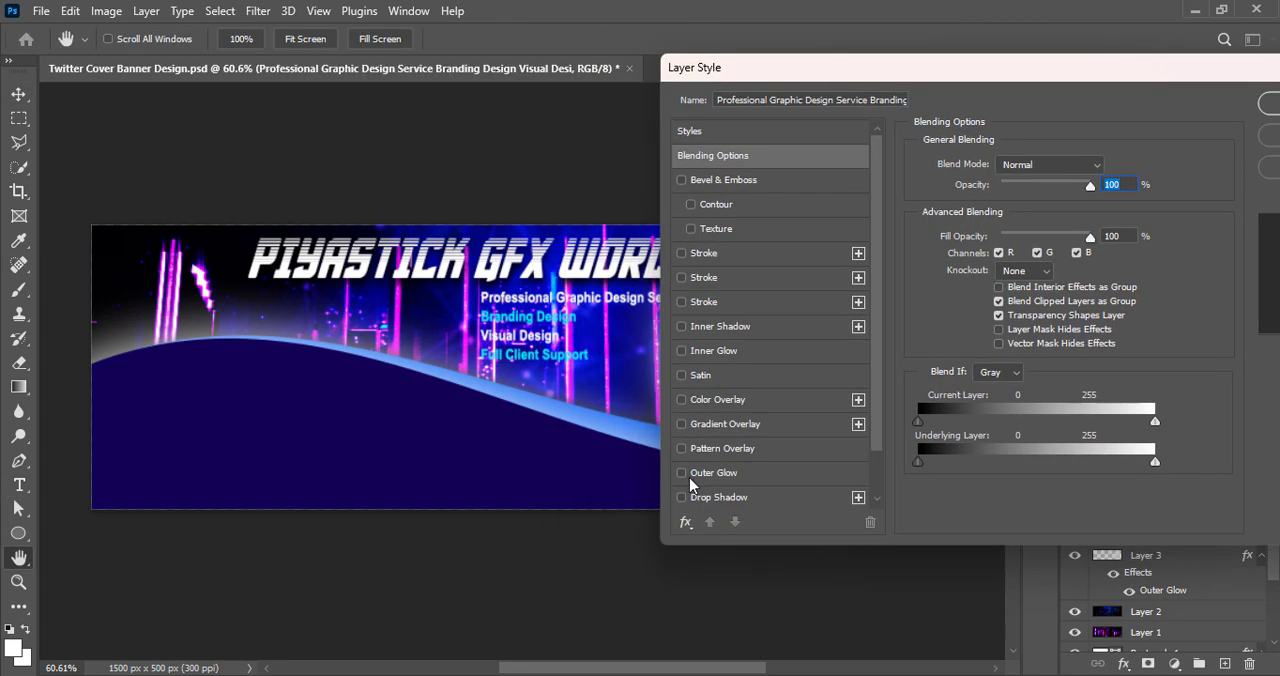
click(681, 497)
click(729, 500)
drag(988, 252, 987, 250)
drag(994, 290, 993, 291)
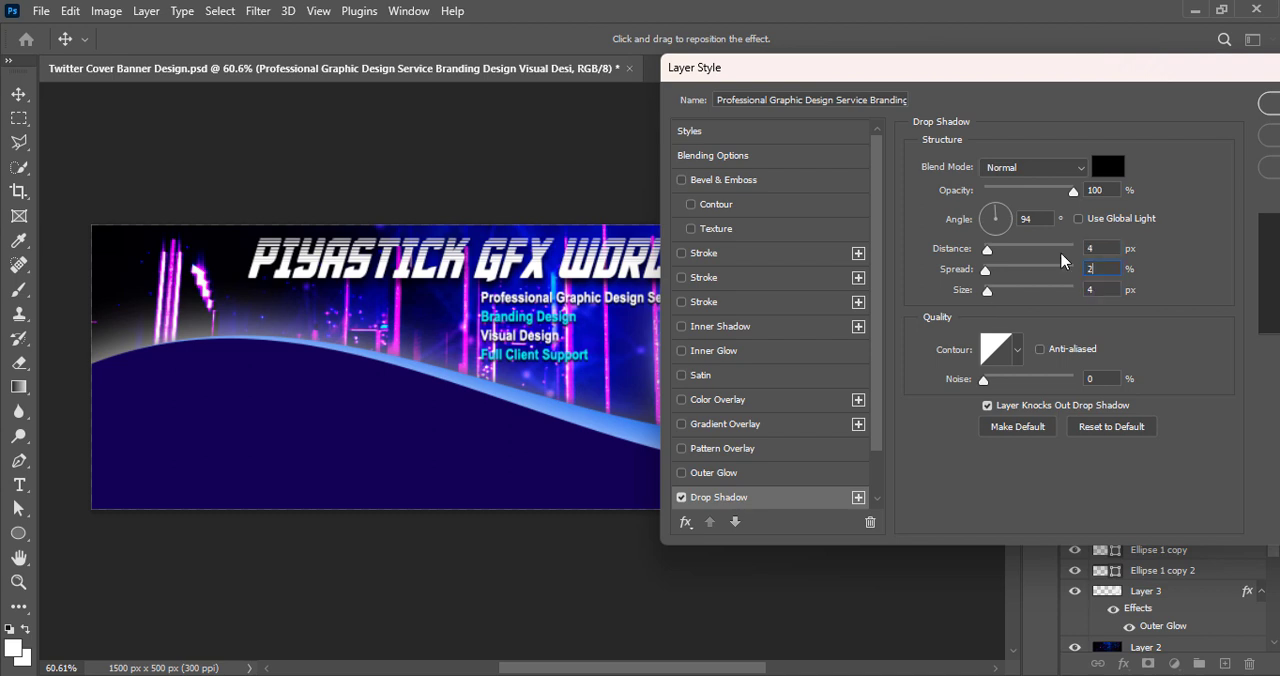
double_click(1101, 291)
text(3)
text(90)
click(1266, 108)
Add a second black drop shadow to the service text with 0 px distance, 11% spread and 185 px size, and save the document
double_click(1108, 198)
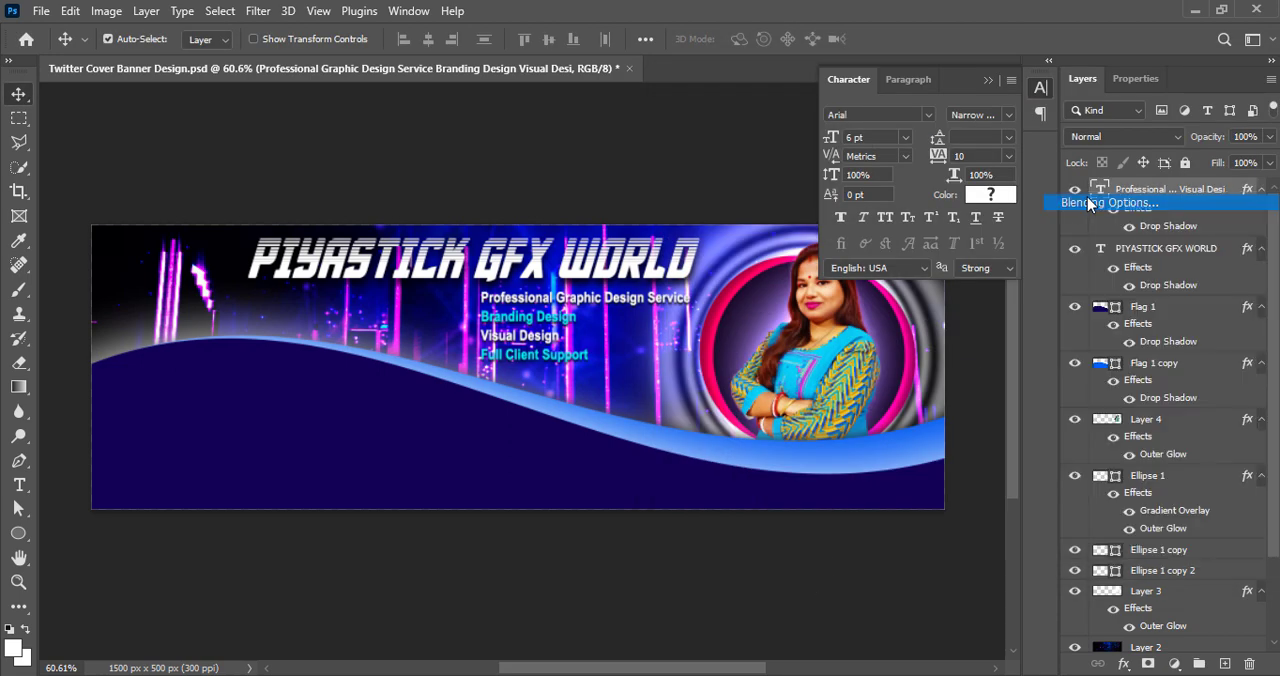
scroll(800, 350, down, 1)
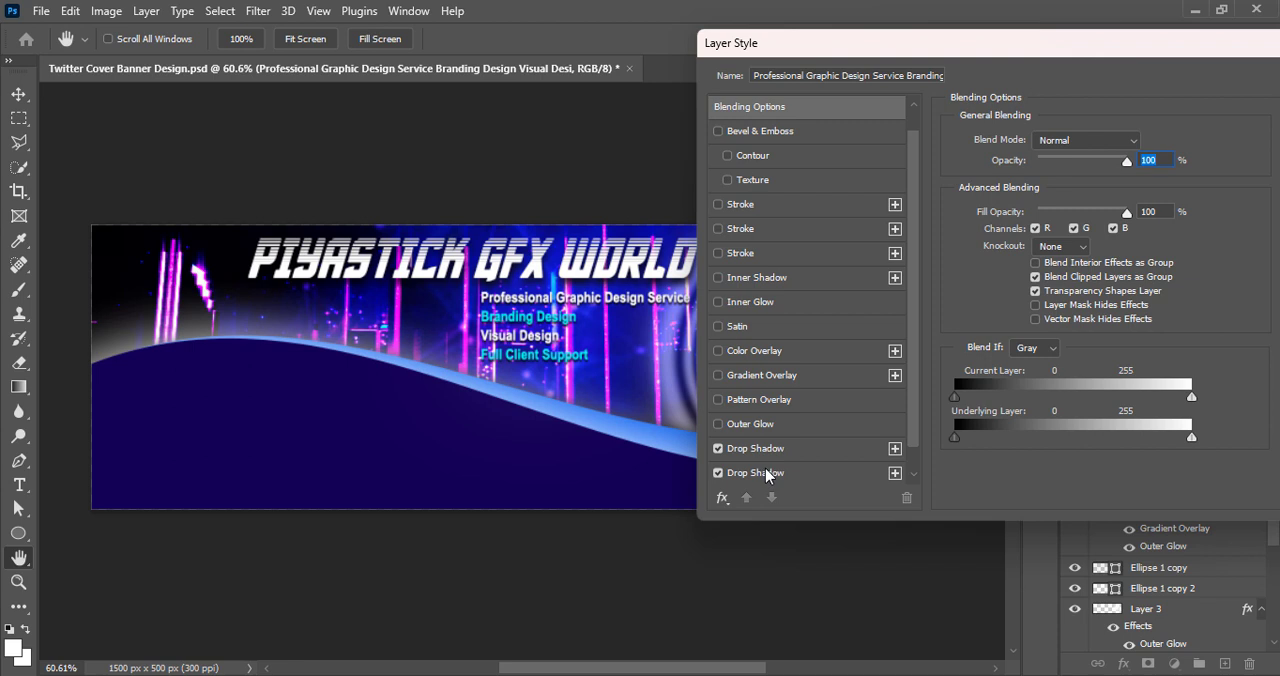
click(760, 473)
click(1145, 142)
drag(760, 448, 743, 495)
click(1168, 251)
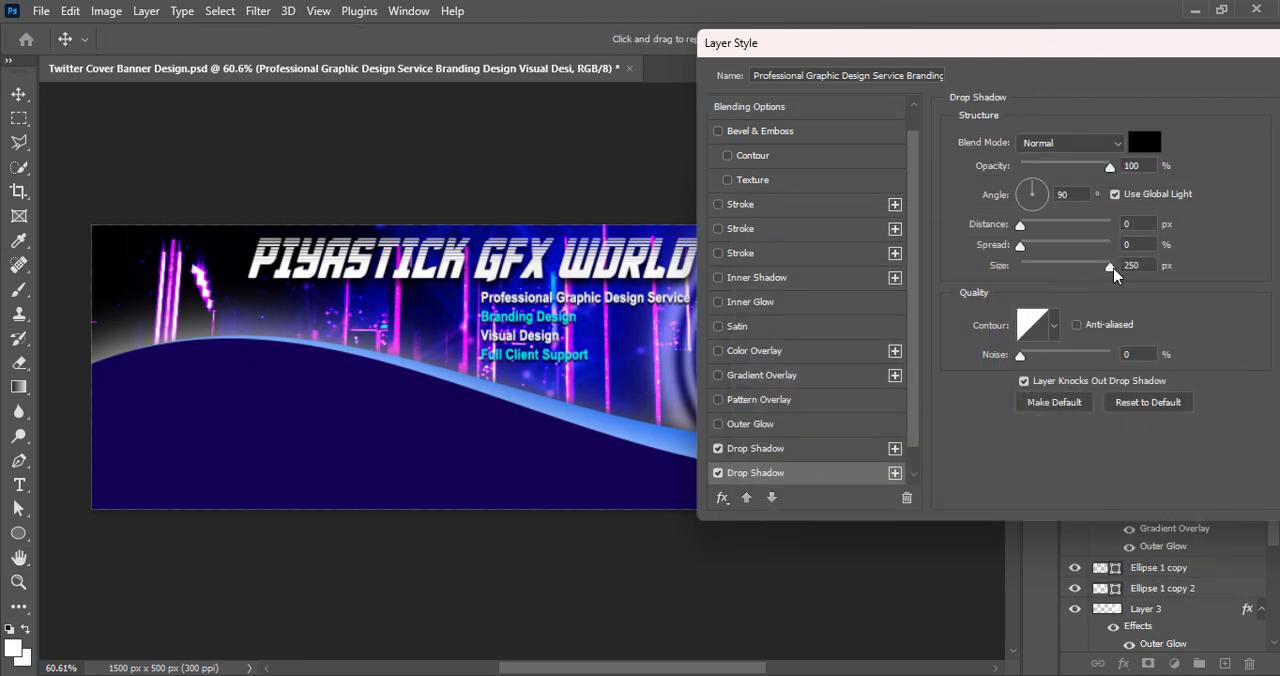
mouse_move(1114, 275)
mouse_down()
mouse_move(1052, 275)
mouse_move(1094, 273)
mouse_up()
mouse_move(1020, 245)
mouse_down()
mouse_move(1044, 251)
mouse_move(1032, 252)
mouse_up()
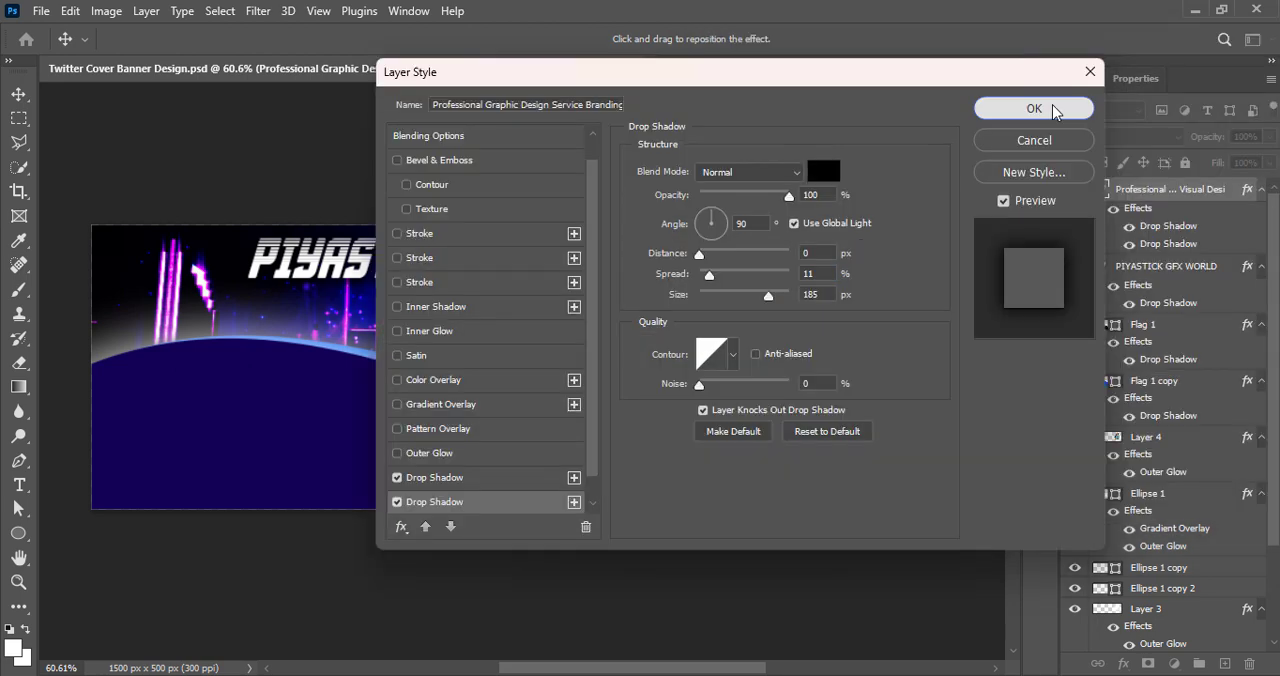
click(1058, 108)
key(ctrl+s)
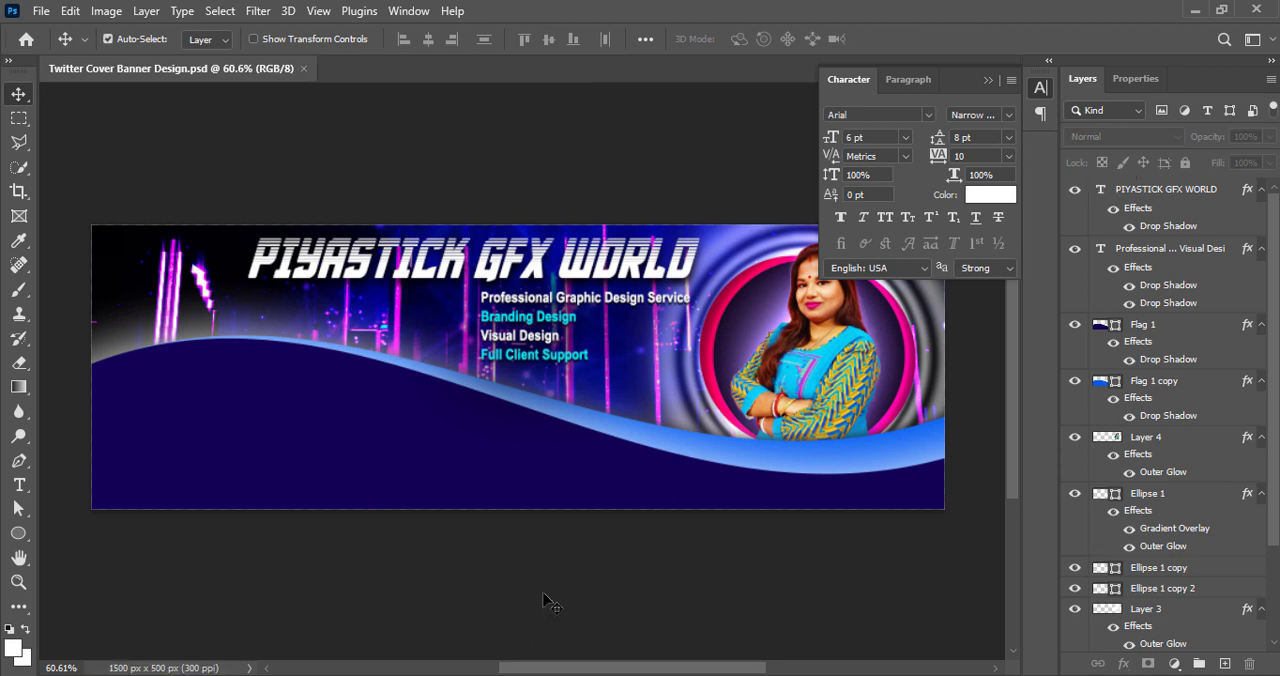
Nudge the service text block slightly down and to the left beneath the title
click(583, 361)
key(Down)
key(Down)
key(Down)
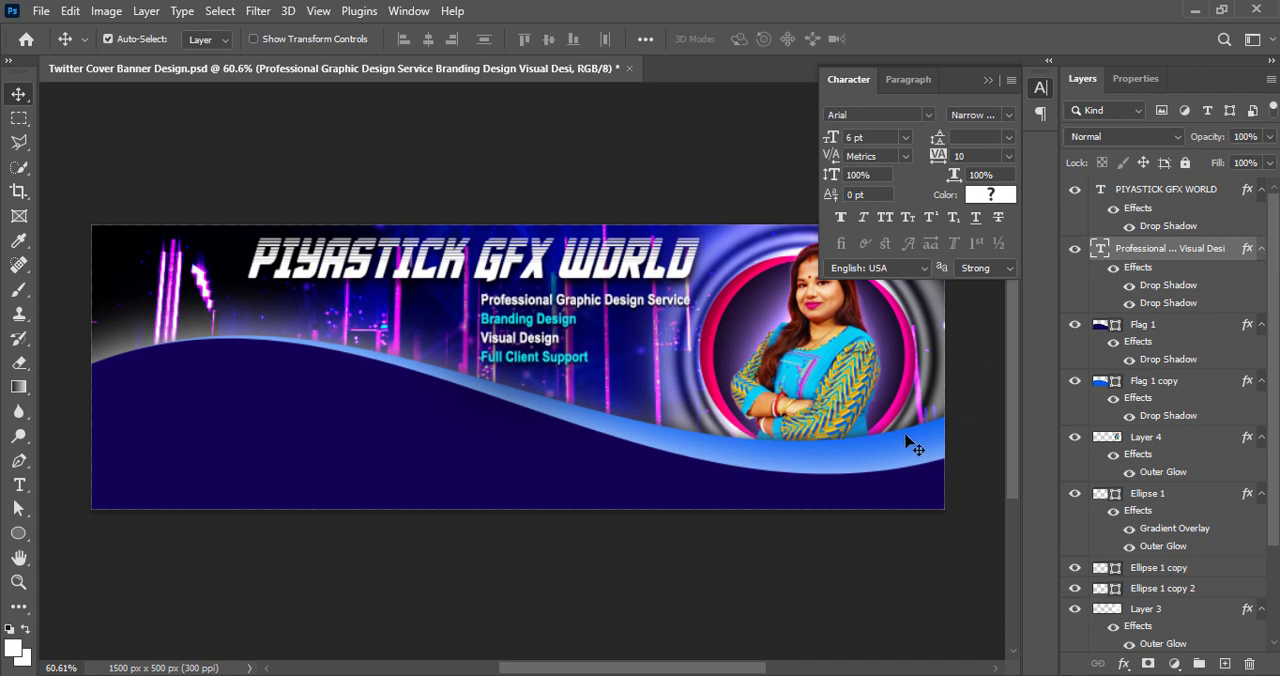
key(Down)
key(Down)
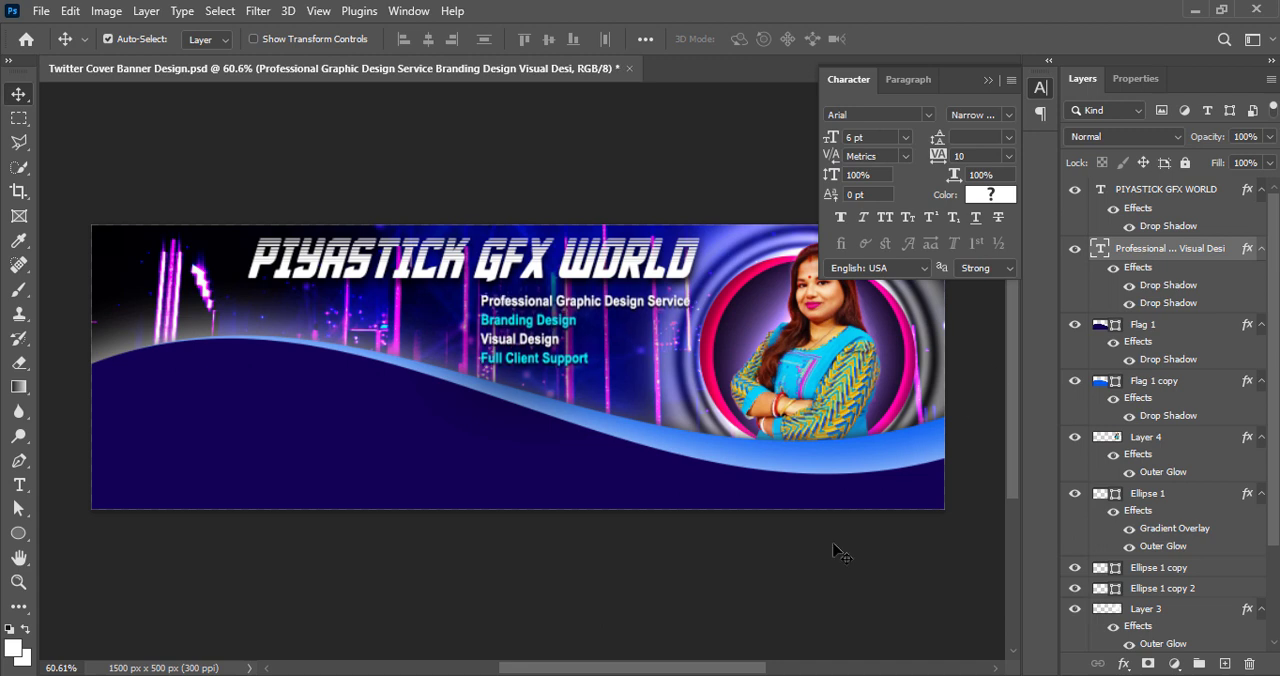
key(shift+Left)
key(shift+Left)
key(shift+Left)
key(Right)
key(Right)
key(Right)
key(Right)
key(Right)
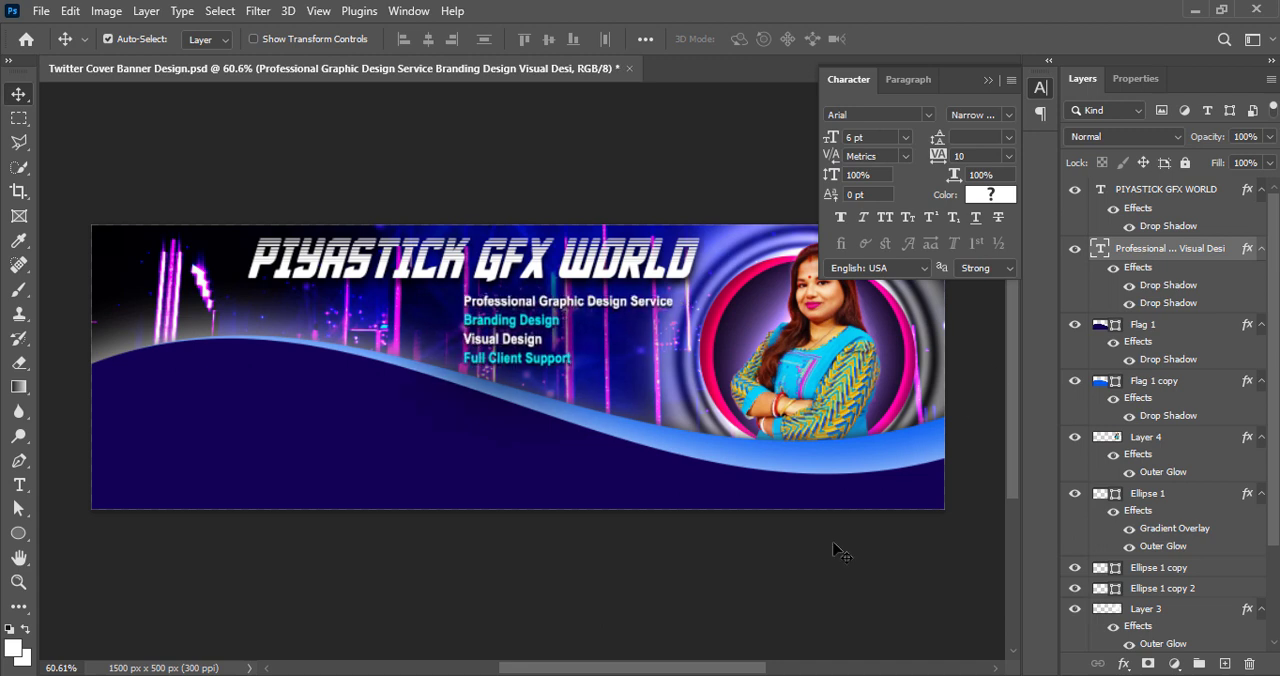
key(Right)
key(Right)
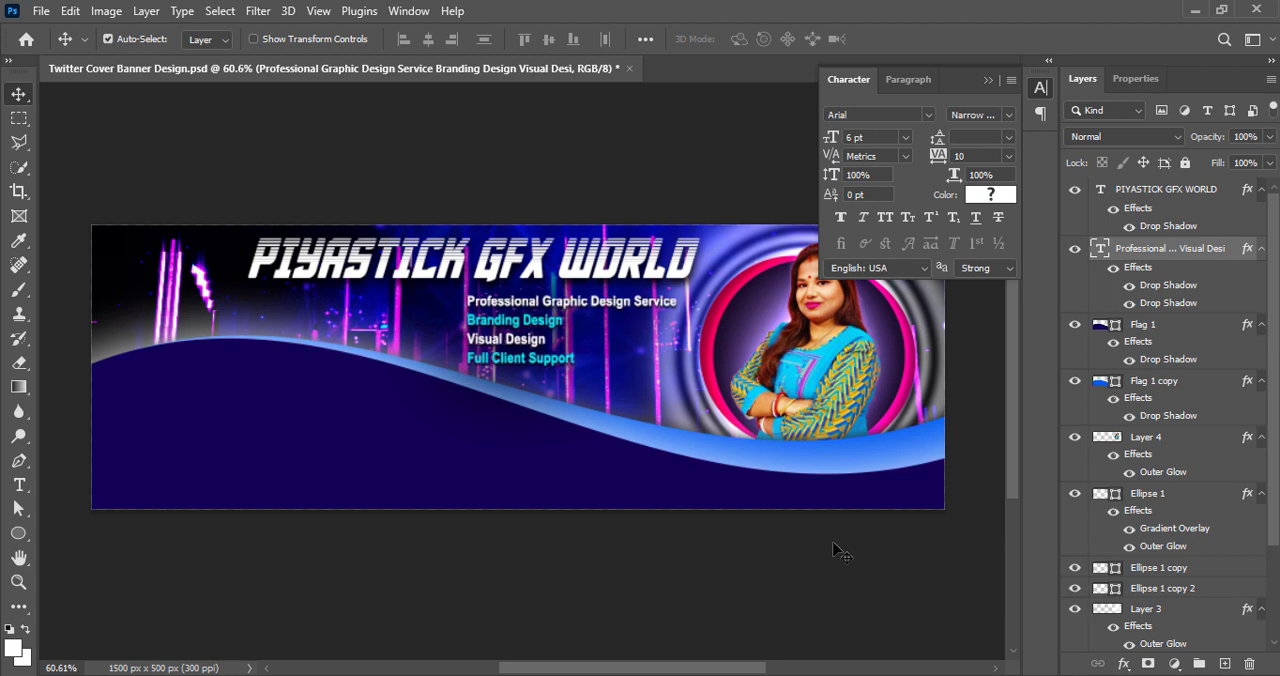
click(745, 580)
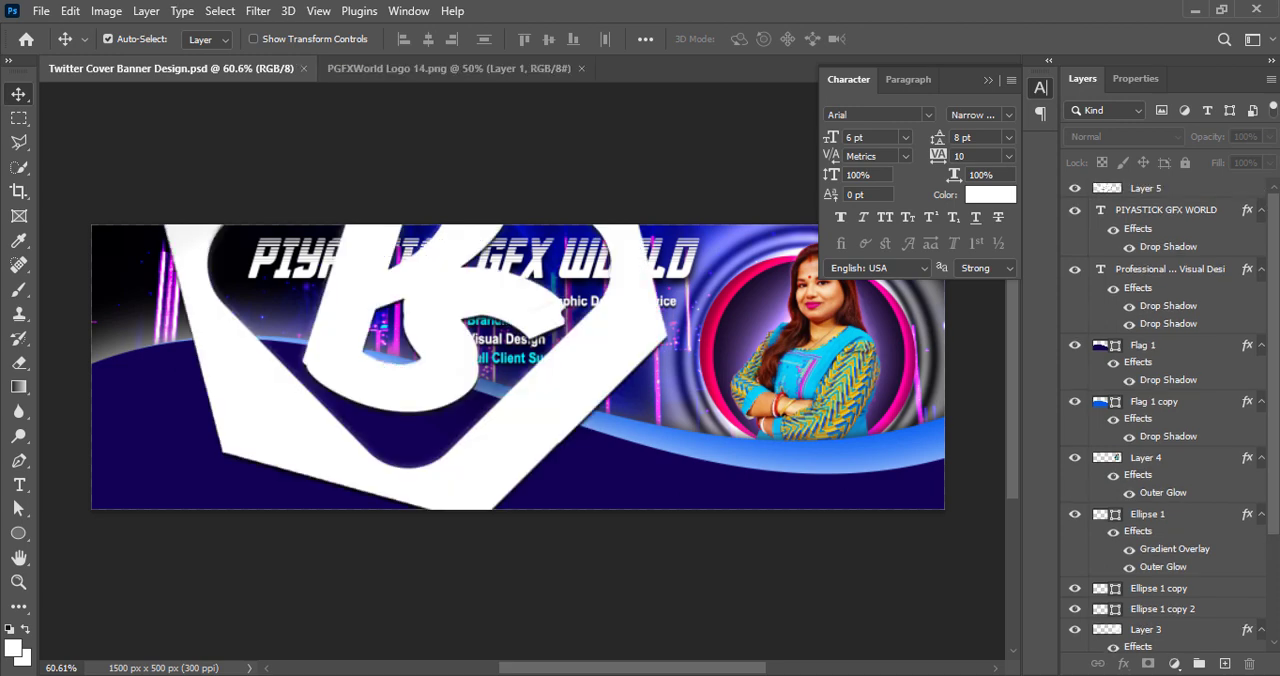
Scale the white Piyastick GFX World logo down and place it in the banner's upper-left corner
click(552, 404)
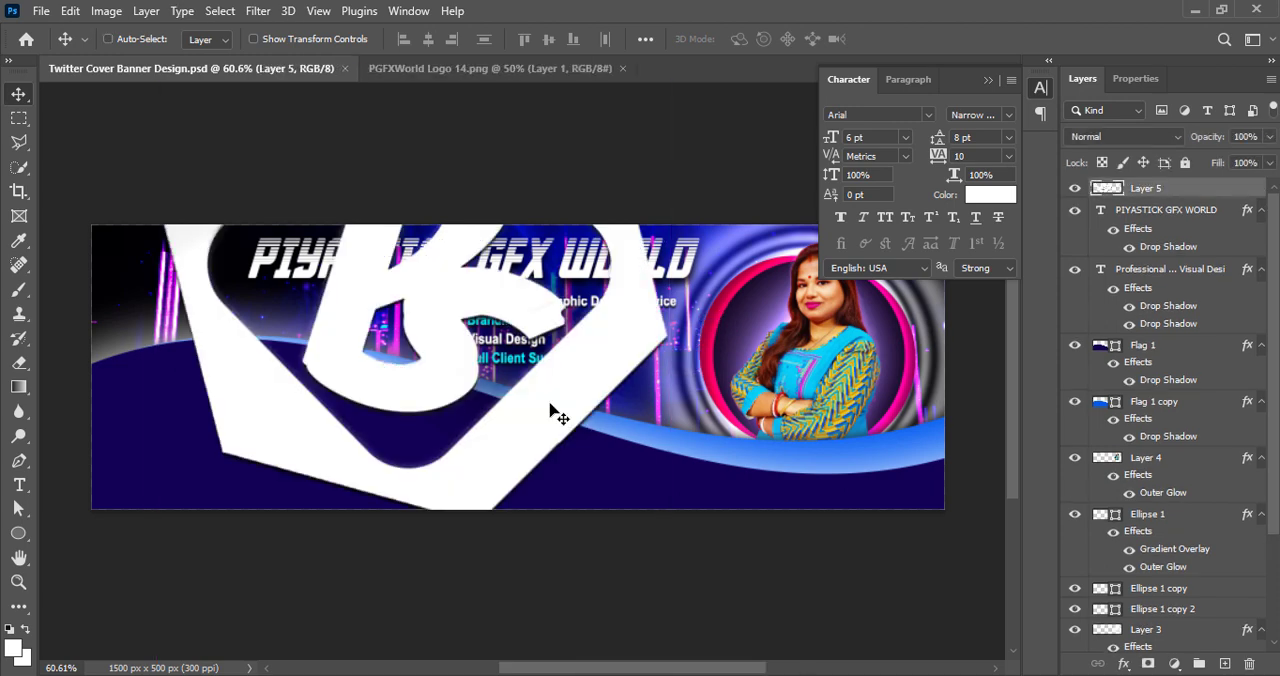
key(ctrl+t)
drag(161, 343, 576, 345)
drag(621, 386, 190, 324)
drag(164, 276, 158, 285)
key(Return)
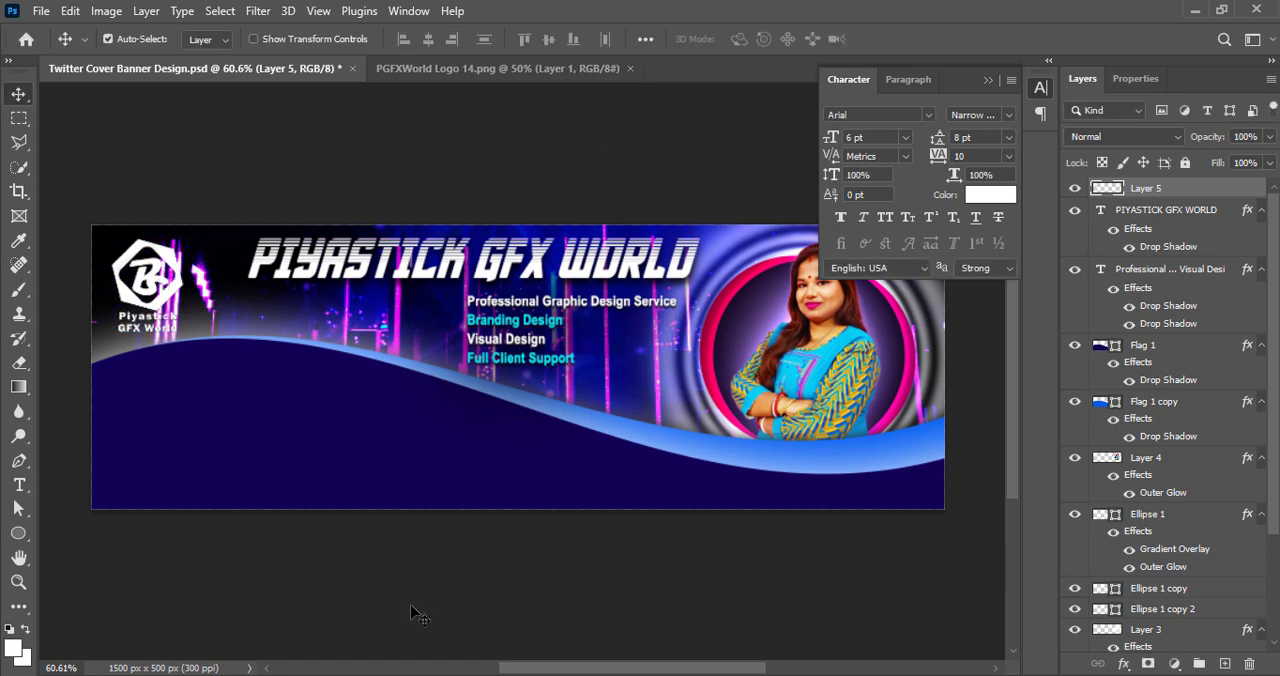
Raise the logo layer's Vibrance to the maximum and close the PGFXWorld Logo 14.png document
click(106, 11)
mouse_move(143, 58)
click(326, 141)
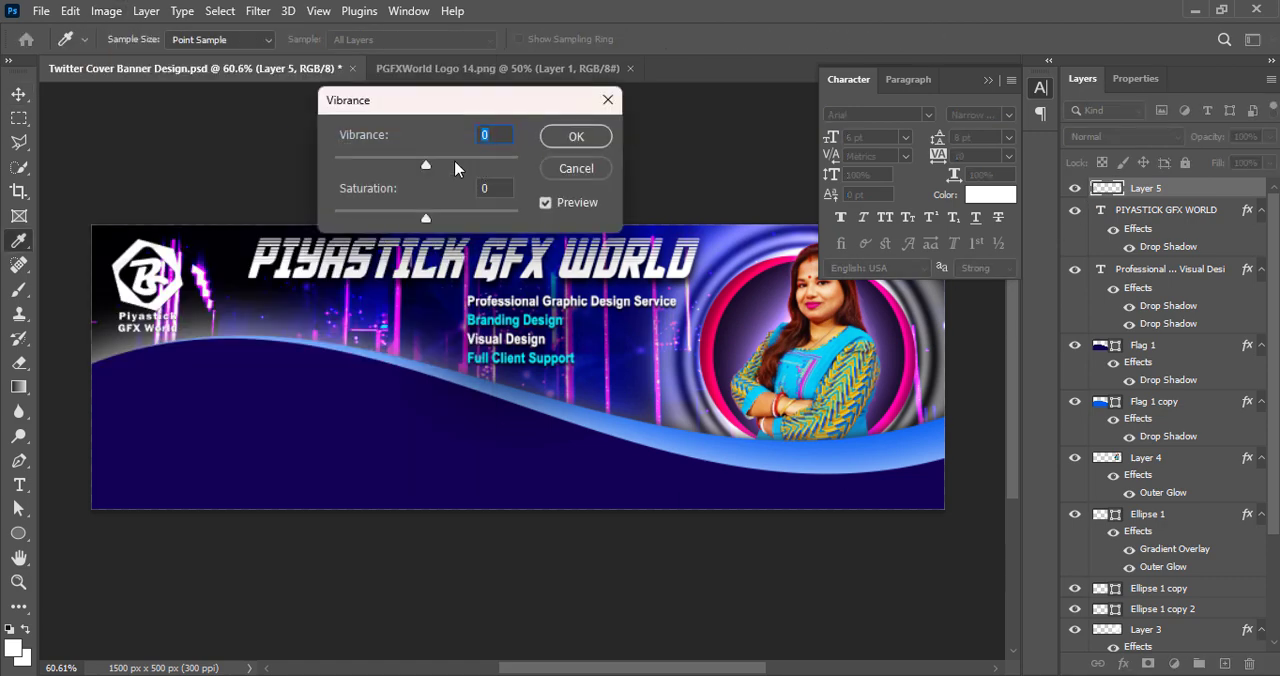
drag(427, 166, 520, 166)
click(582, 132)
click(598, 69)
click(630, 68)
Give the logo a black drop shadow with 4 px distance, 2% spread and 0 px size, enable a second drop shadow, and save
right_click(1108, 186)
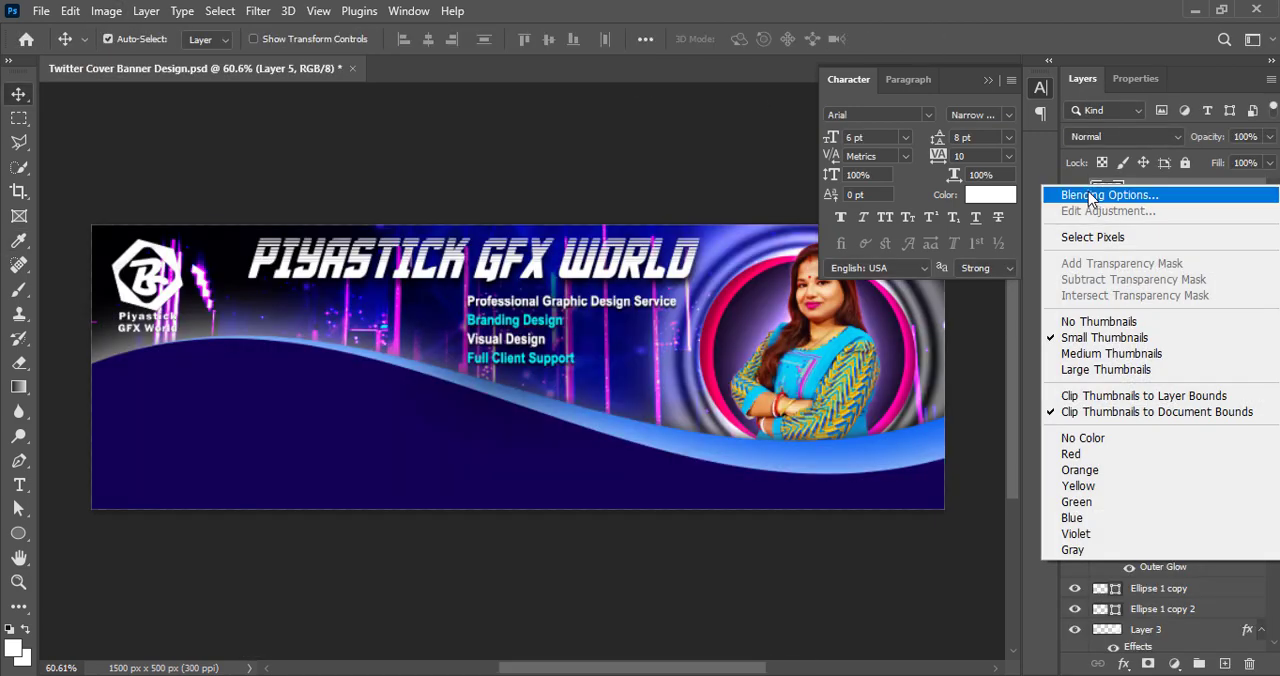
click(935, 184)
click(397, 504)
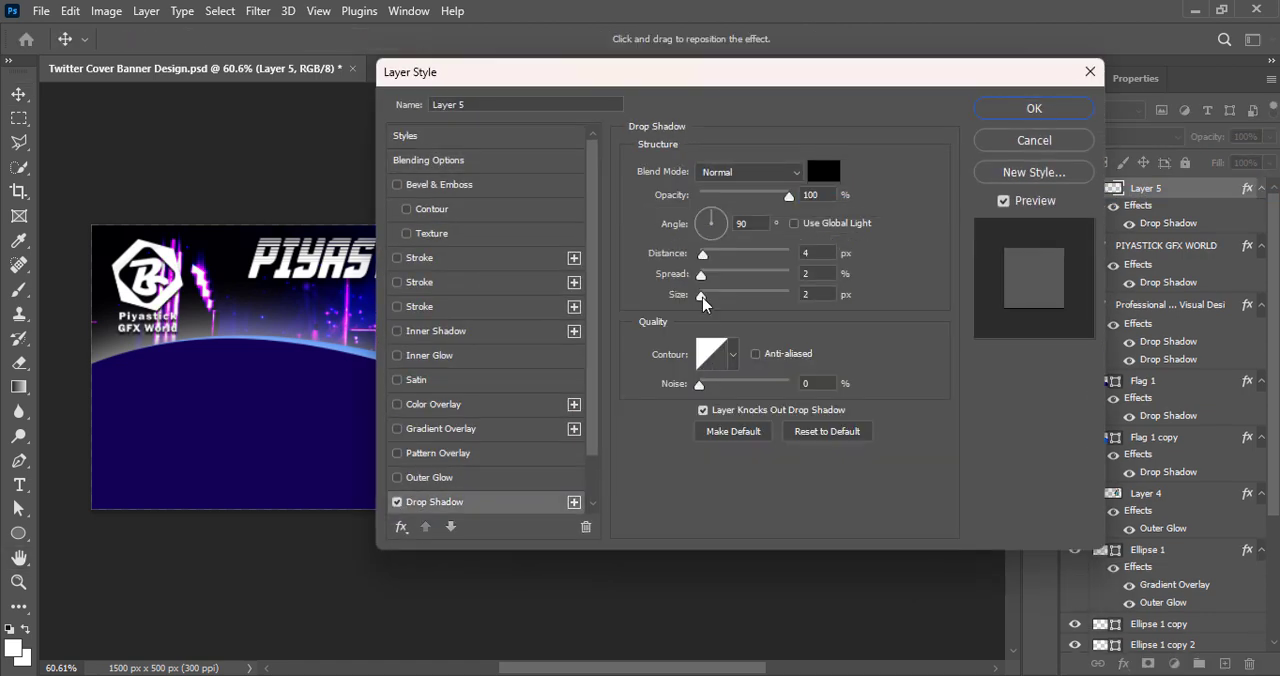
click(700, 297)
scroll(425, 474, down, 2)
click(399, 479)
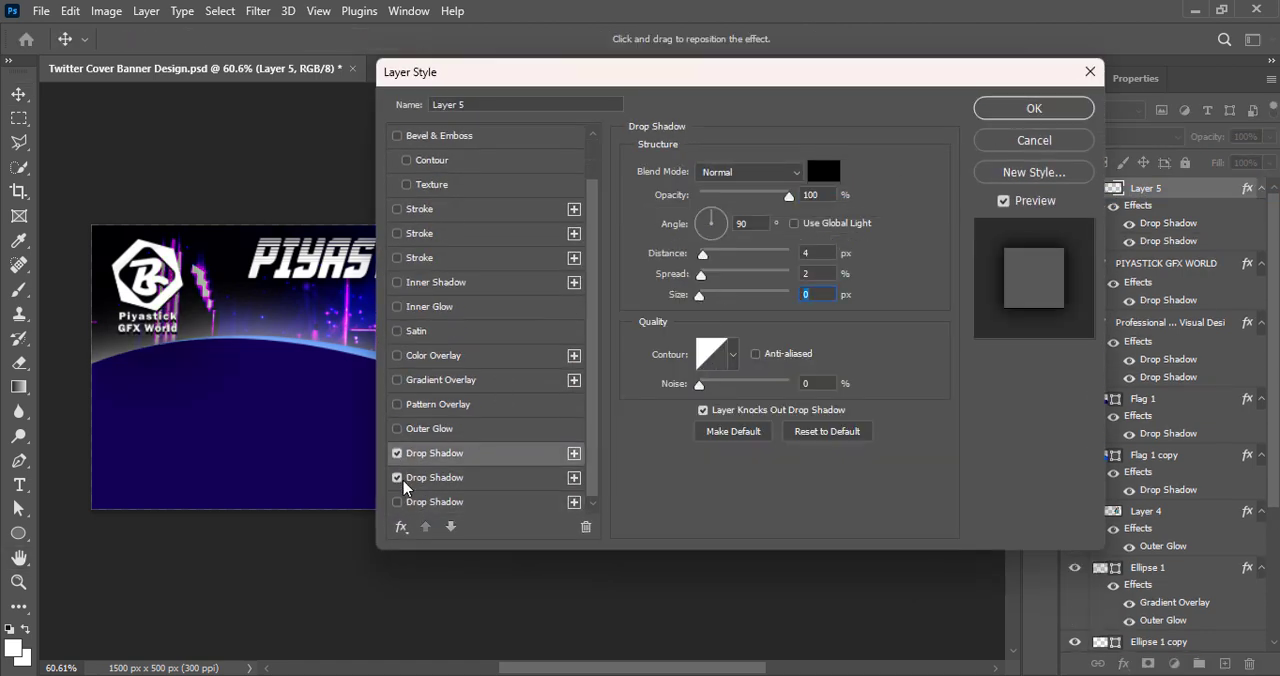
click(1030, 110)
click(364, 578)
key(ctrl+s)
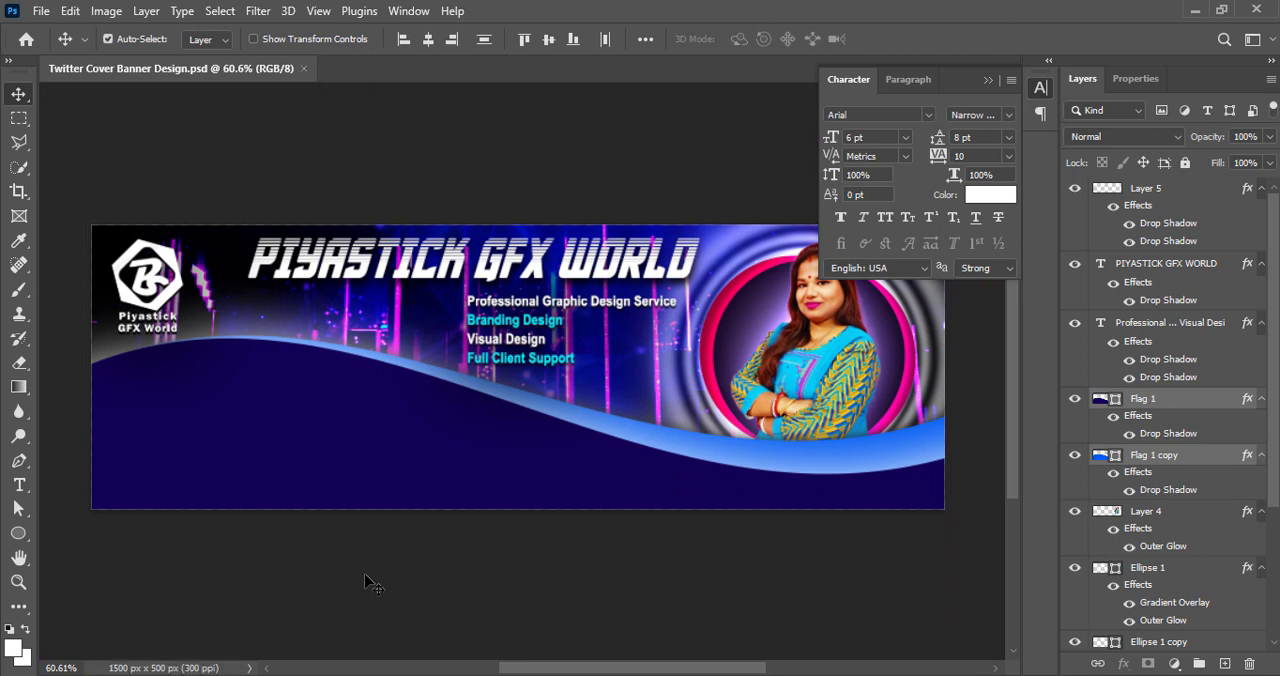
click(364, 578)
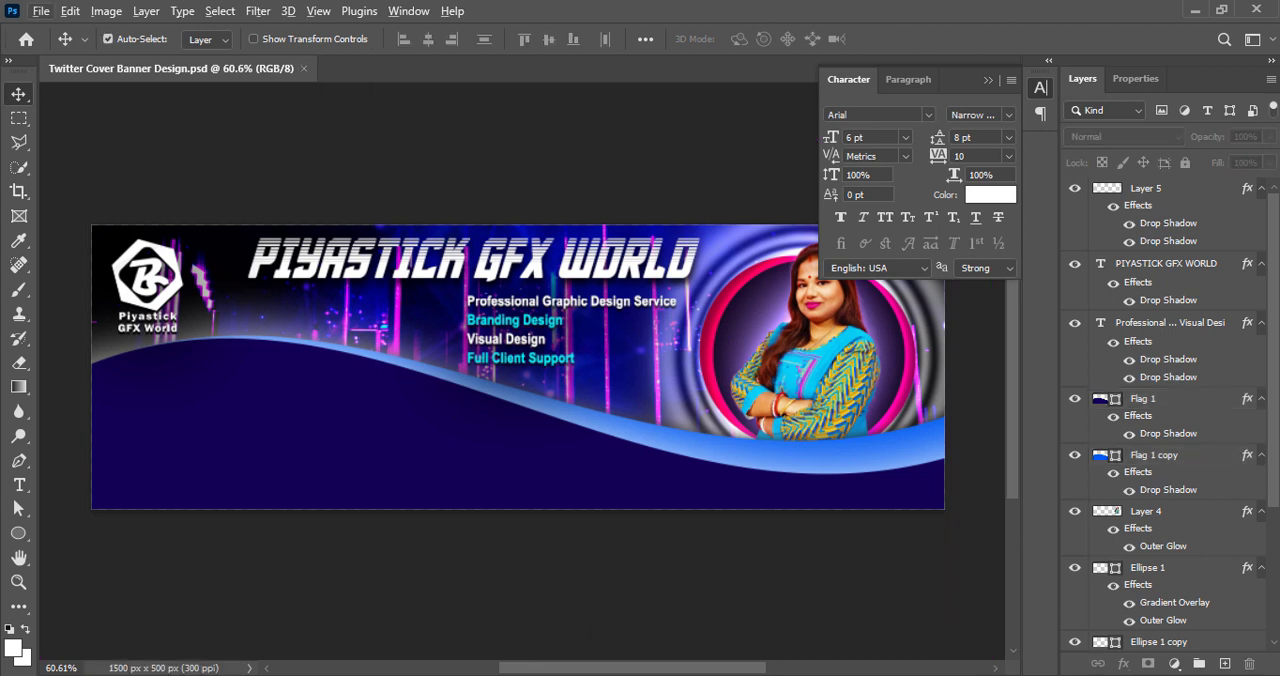
Add a placeholder phone number as white text on a new layer and position it on the dark blue wave
key(ctrl+shift+alt+n)
click(19, 484)
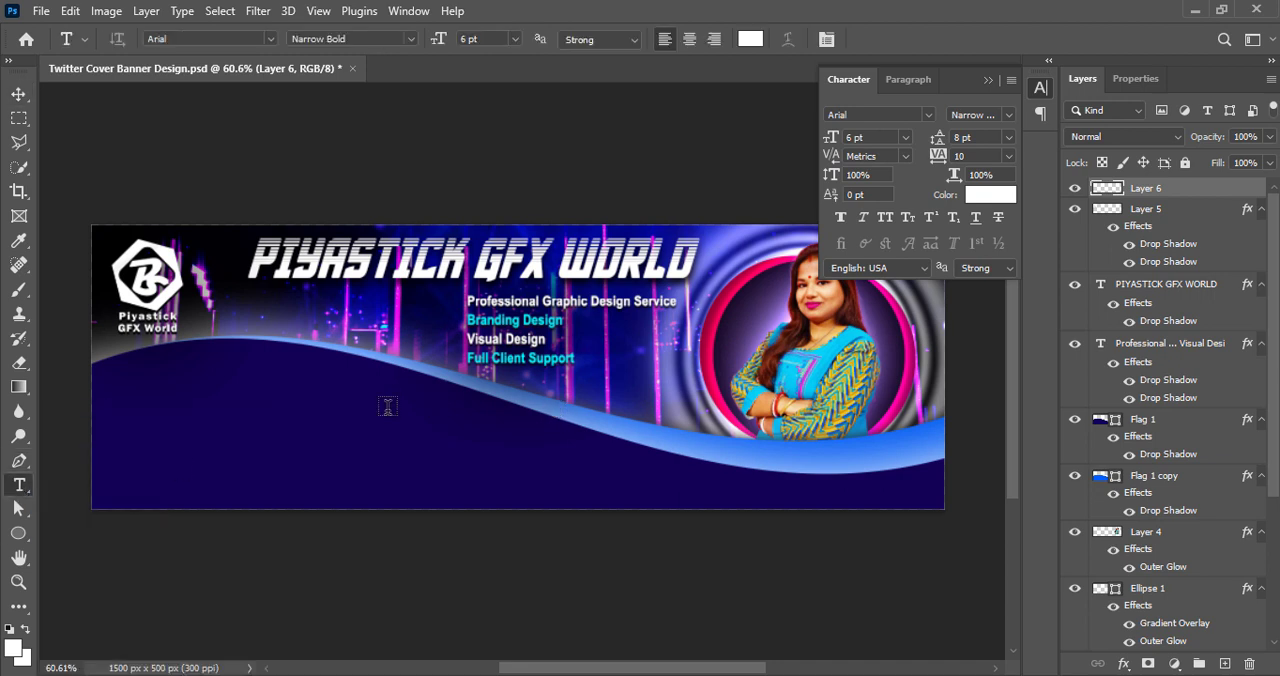
click(388, 405)
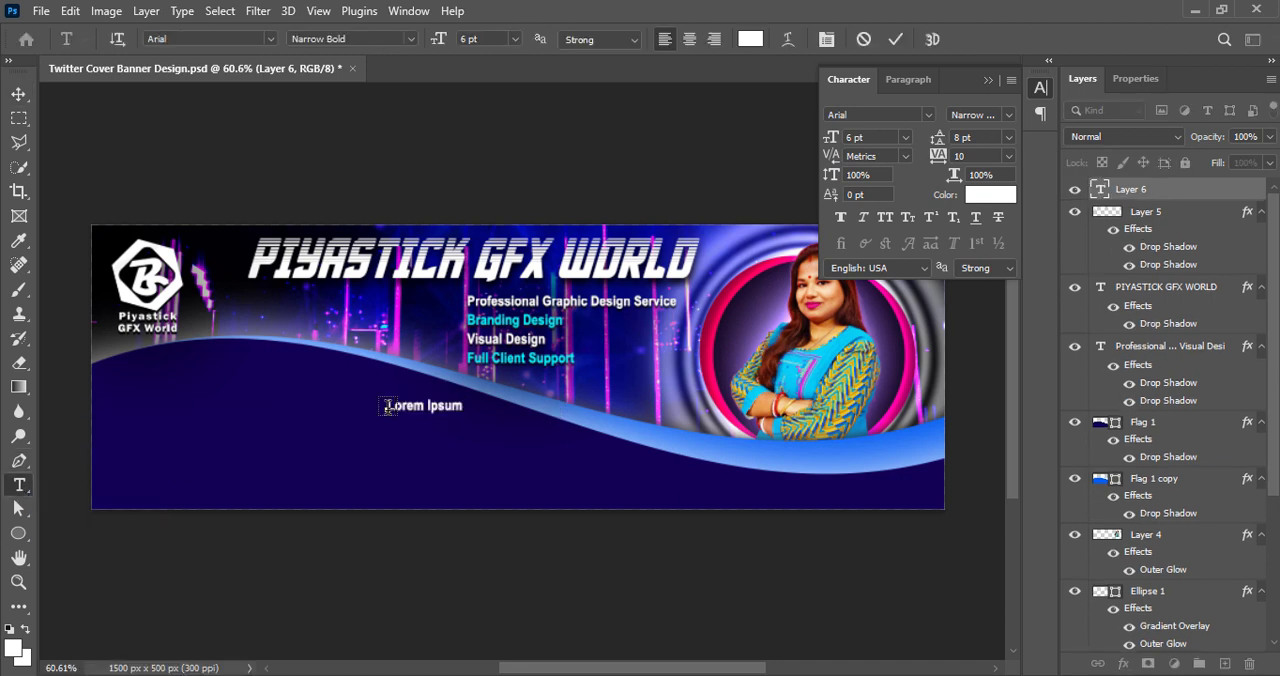
key(BackSpace)
text(+00 12345 )
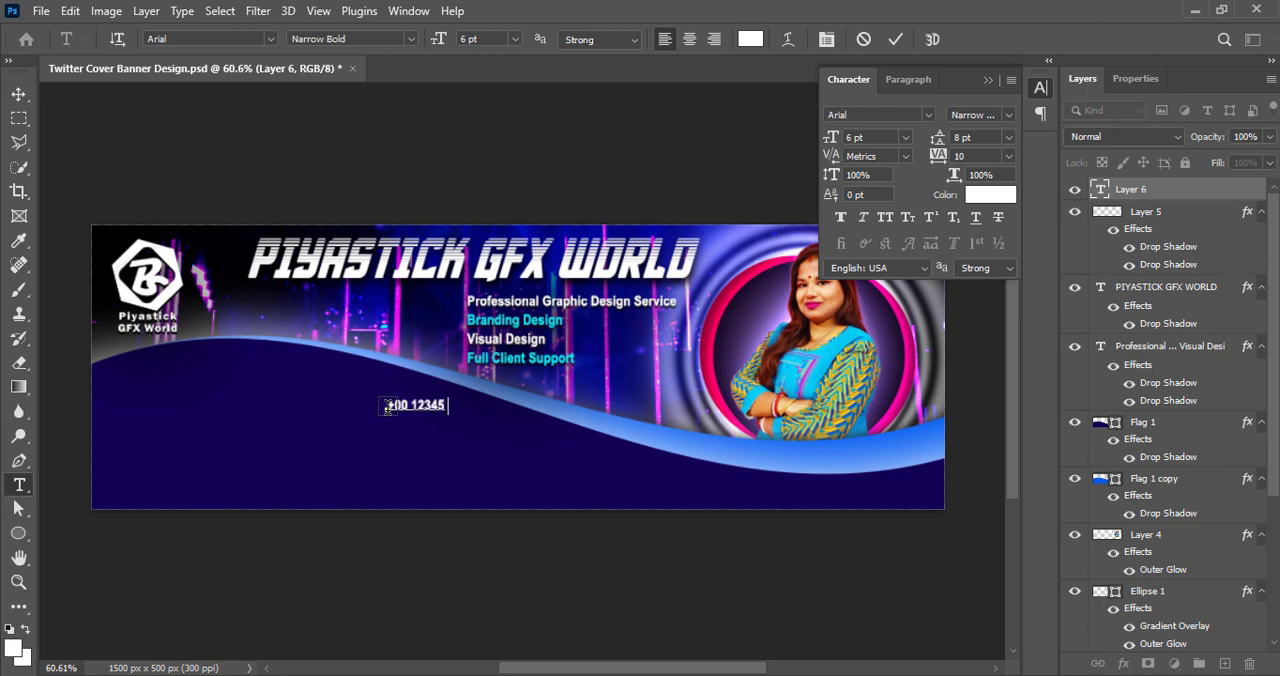
text(67890)
click(895, 39)
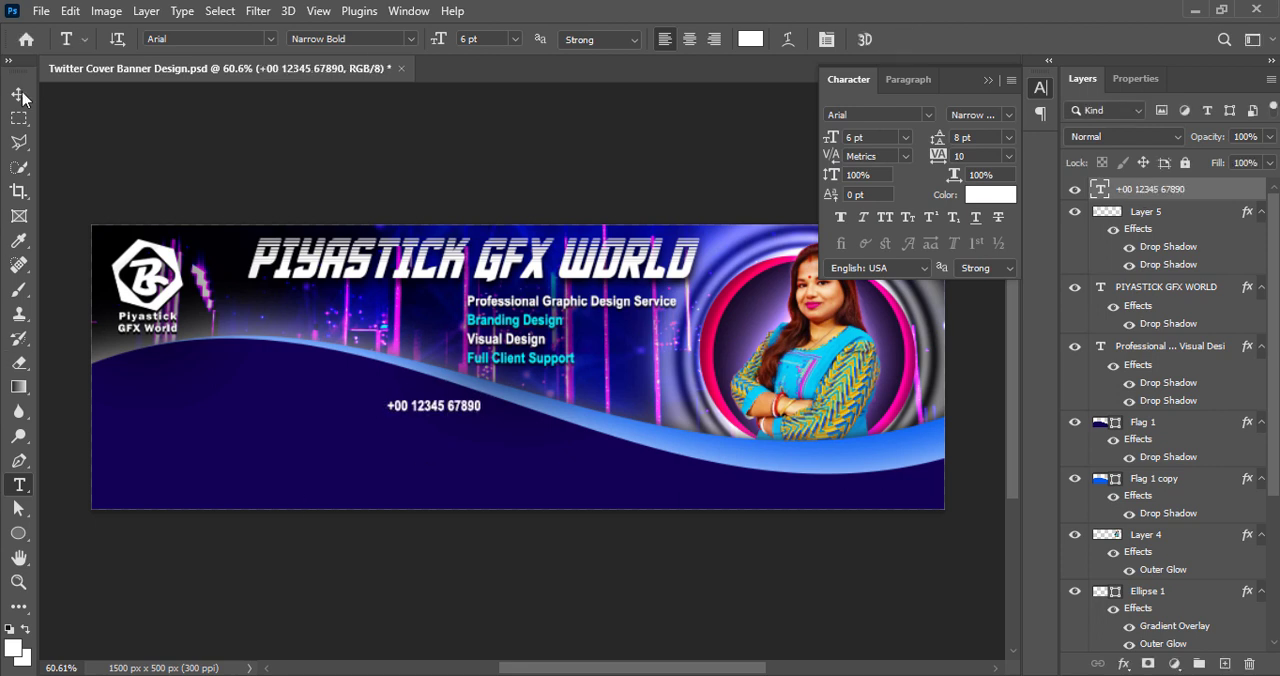
click(19, 93)
drag(438, 417, 410, 417)
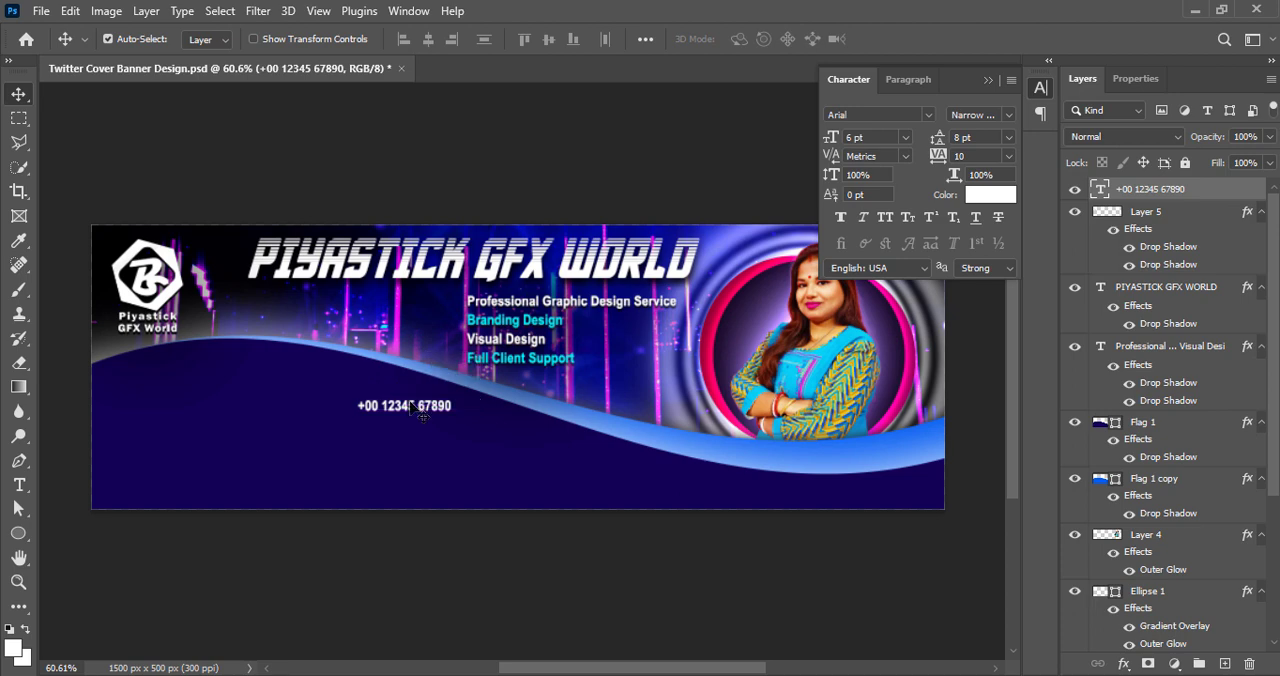
Browse the fonts for the phone number text and try Coolvetica
double_click(416, 407)
click(928, 115)
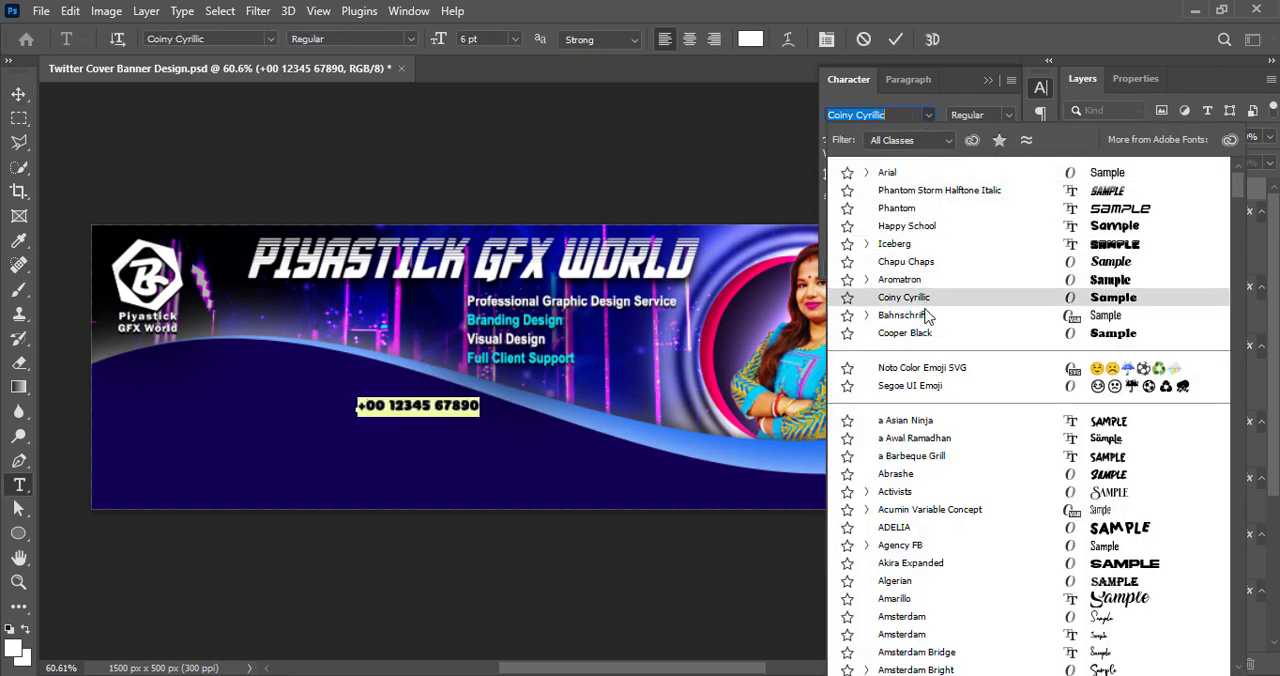
scroll(932, 510, down, 2)
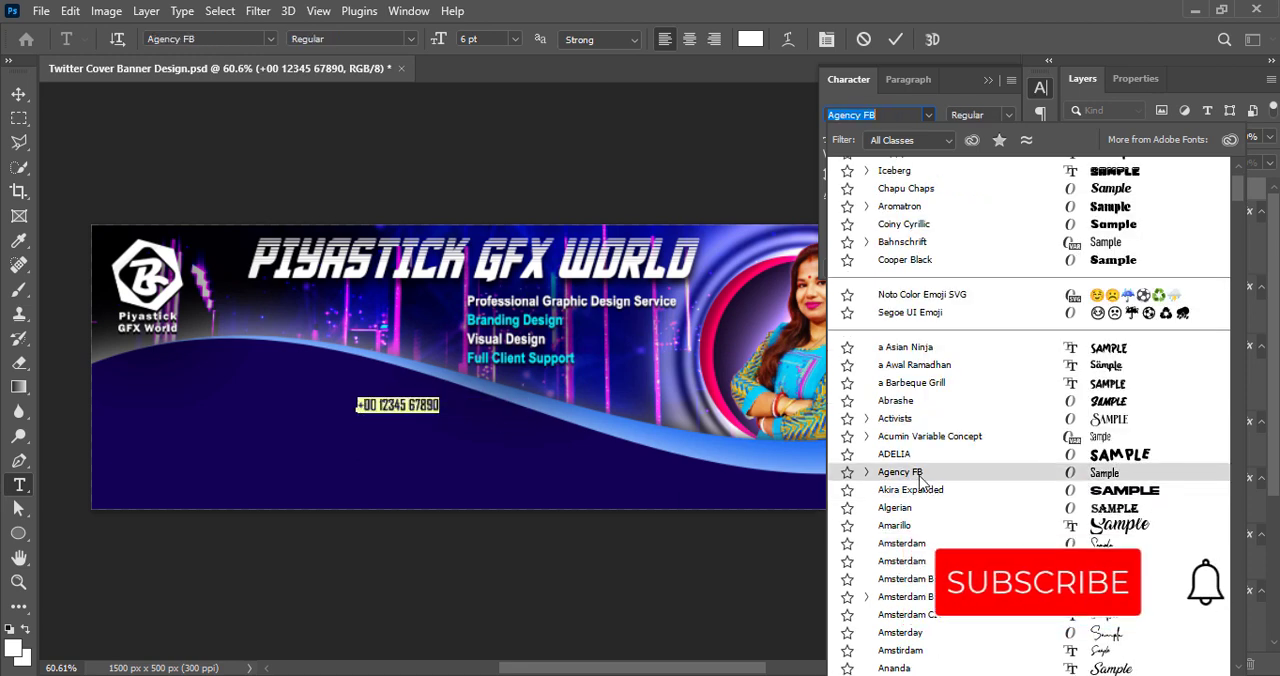
scroll(920, 600, down, 6)
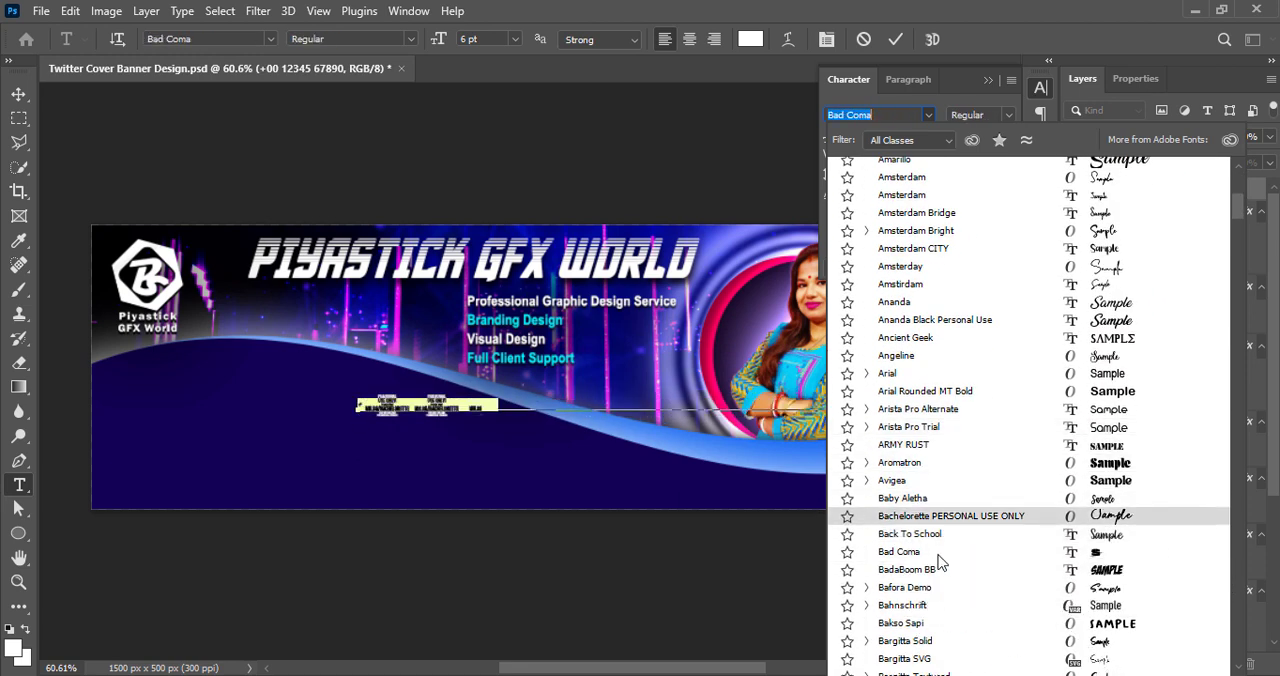
scroll(945, 560, down, 3)
scroll(952, 612, down, 5)
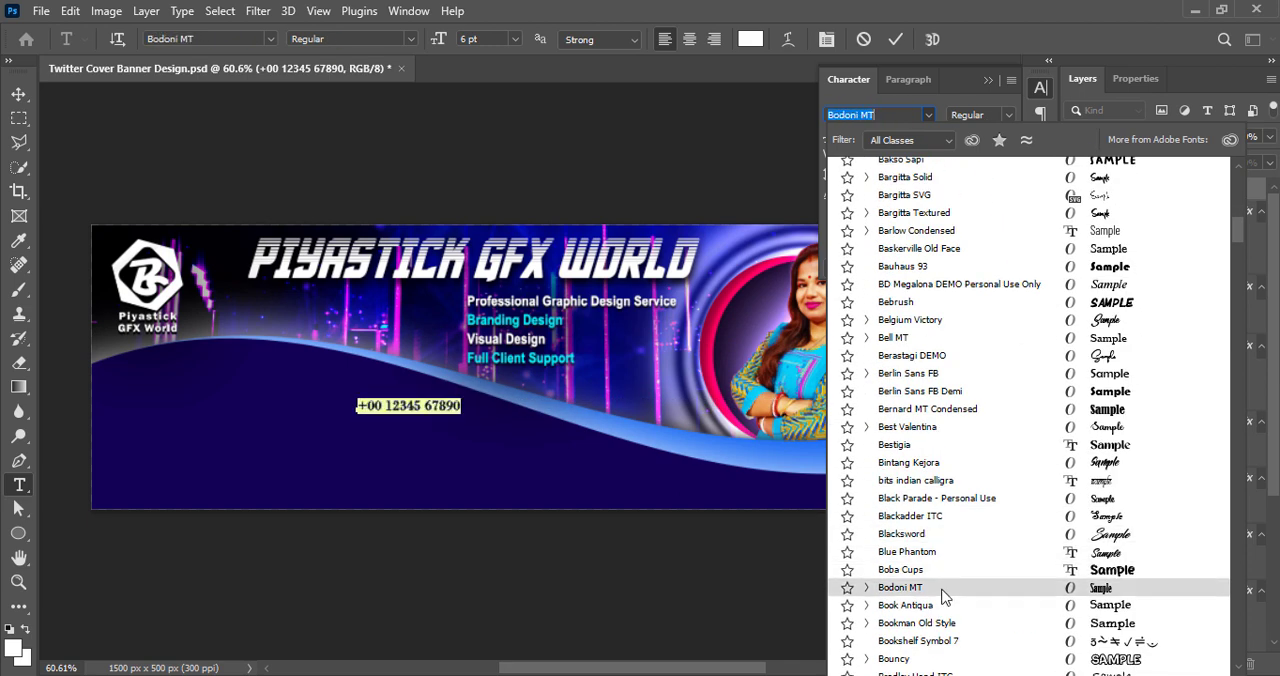
scroll(943, 590, down, 4)
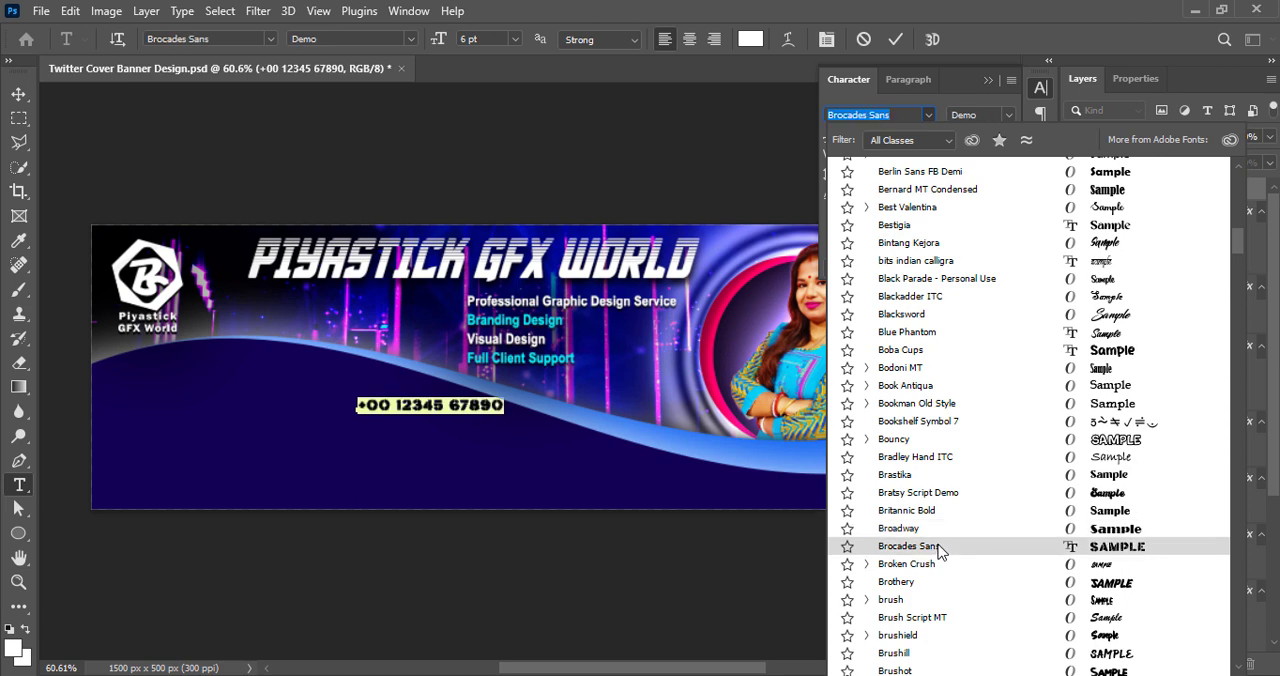
scroll(935, 560, down, 1)
scroll(927, 597, down, 2)
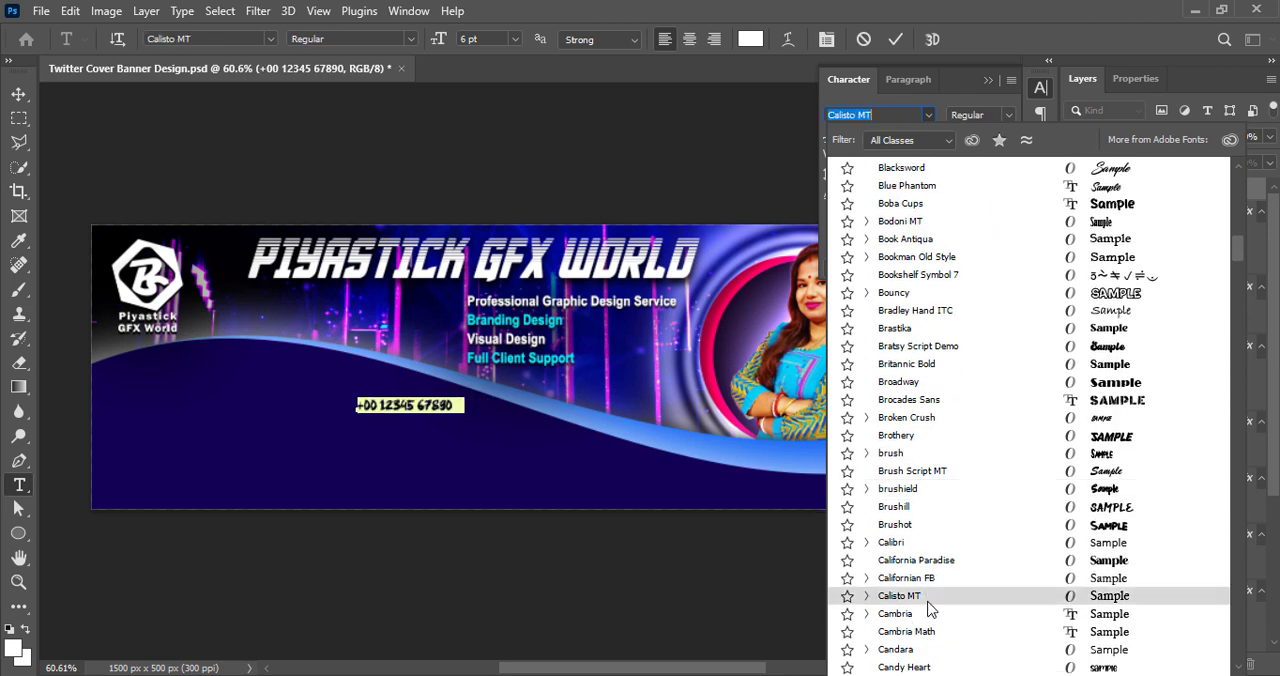
scroll(927, 598, down, 1)
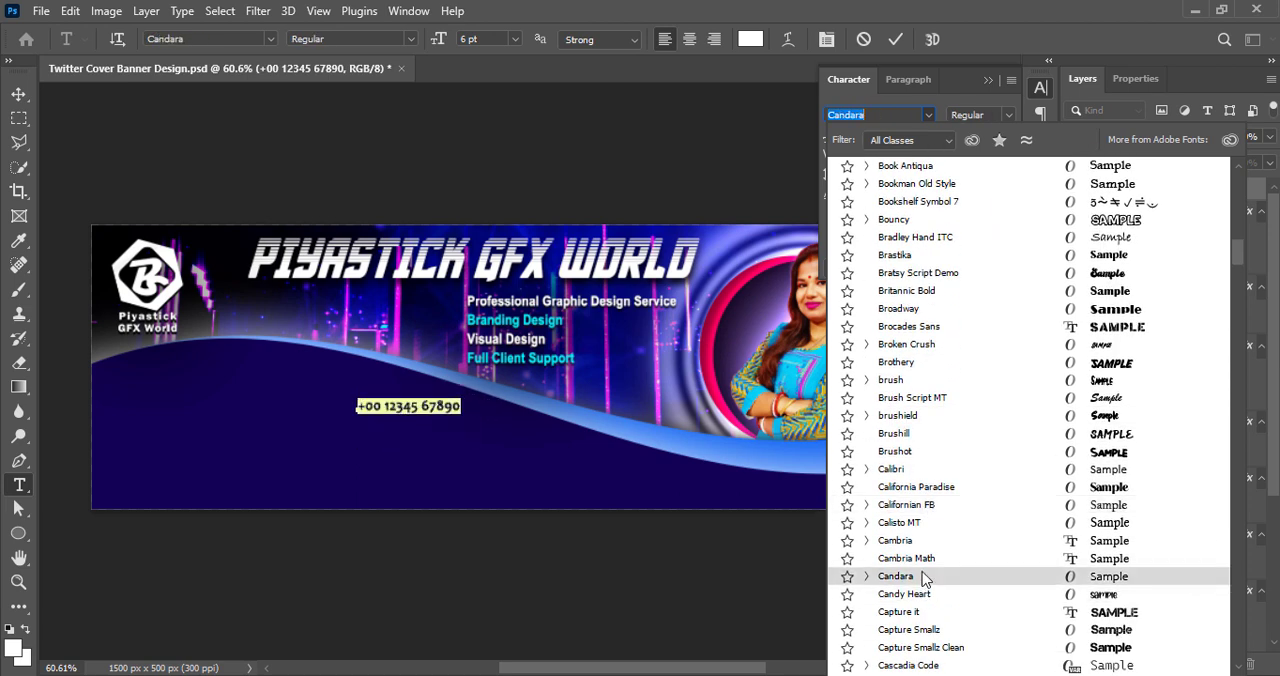
scroll(925, 595, down, 6)
scroll(922, 590, down, 4)
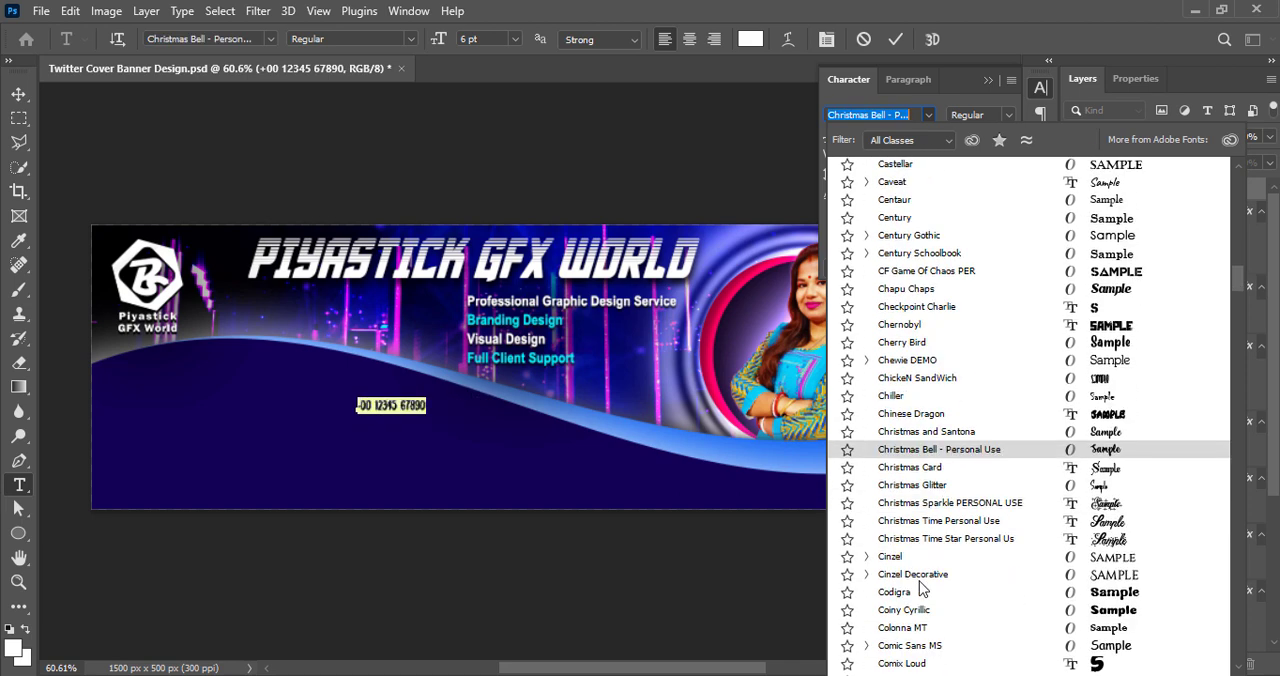
scroll(924, 588, down, 3)
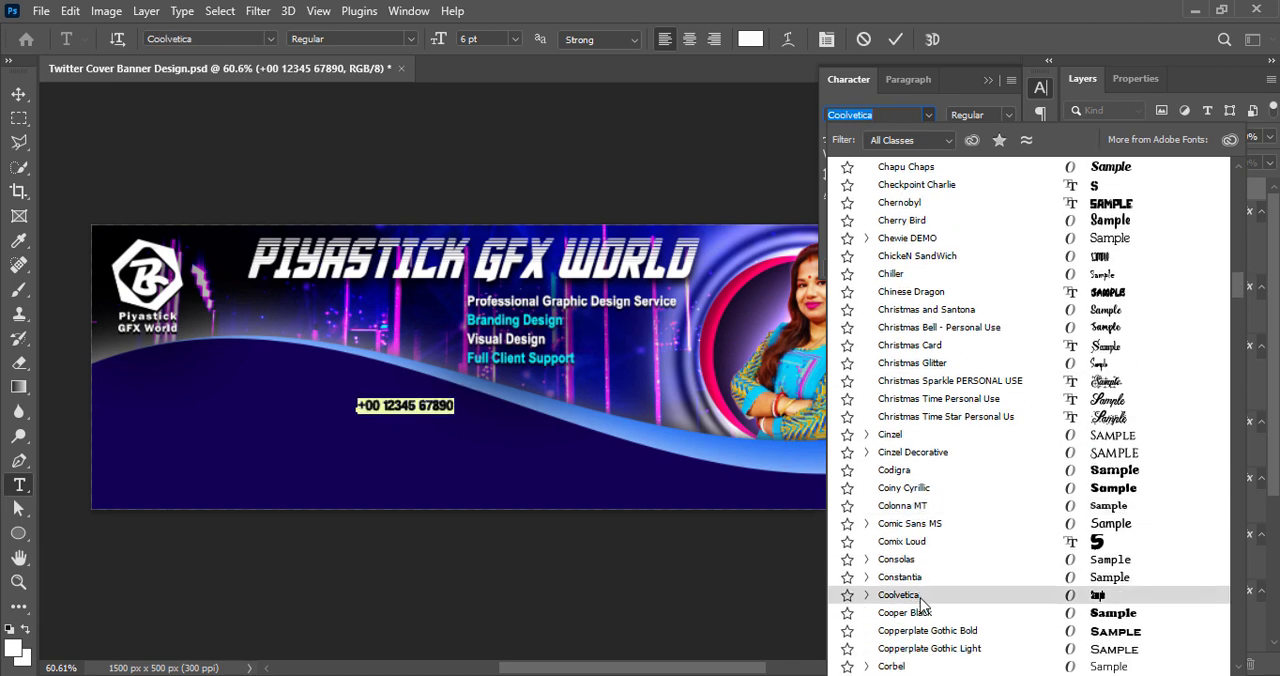
click(922, 597)
Try the Crammed Regular, Compressed Heavy and Condensed Regular styles of Coolvetica on the phone number, returning to Regular
click(1008, 115)
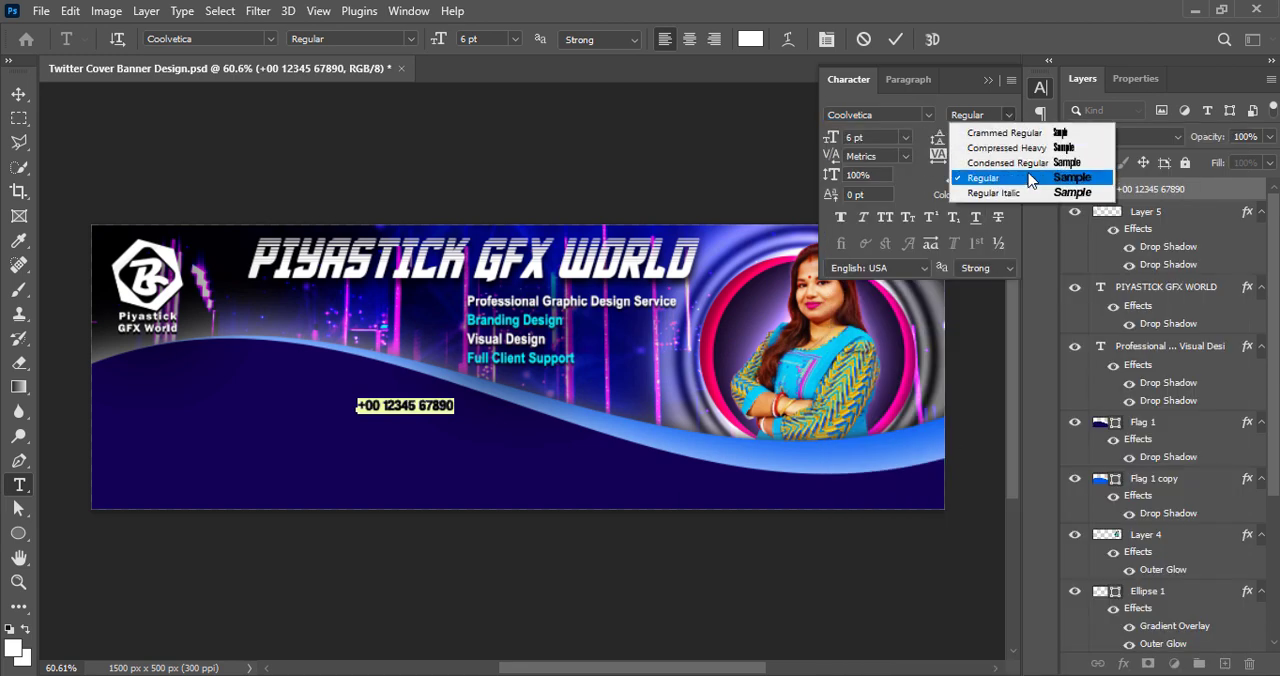
click(1021, 133)
click(1008, 115)
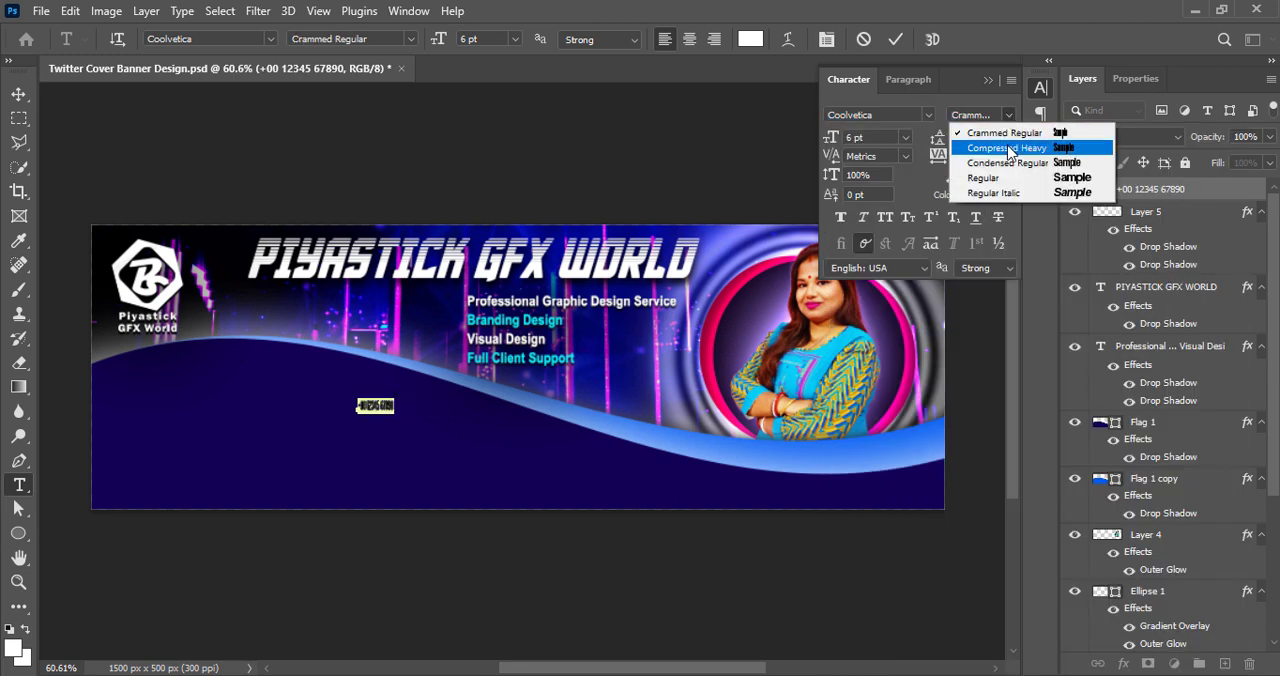
click(1010, 147)
click(1008, 115)
click(1010, 178)
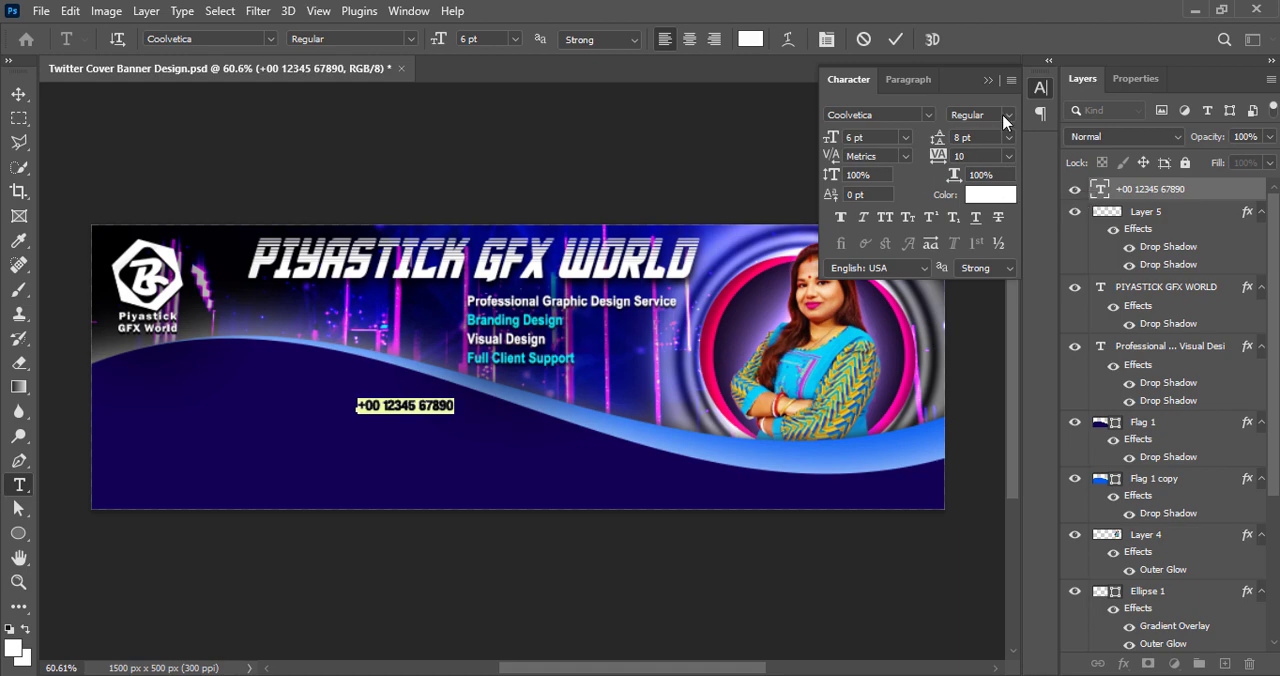
click(1008, 115)
click(1003, 163)
click(1008, 115)
click(1000, 177)
Set the phone number's font to Franklin Gothic Medium
click(928, 115)
scroll(960, 625, down, 5)
scroll(955, 642, down, 15)
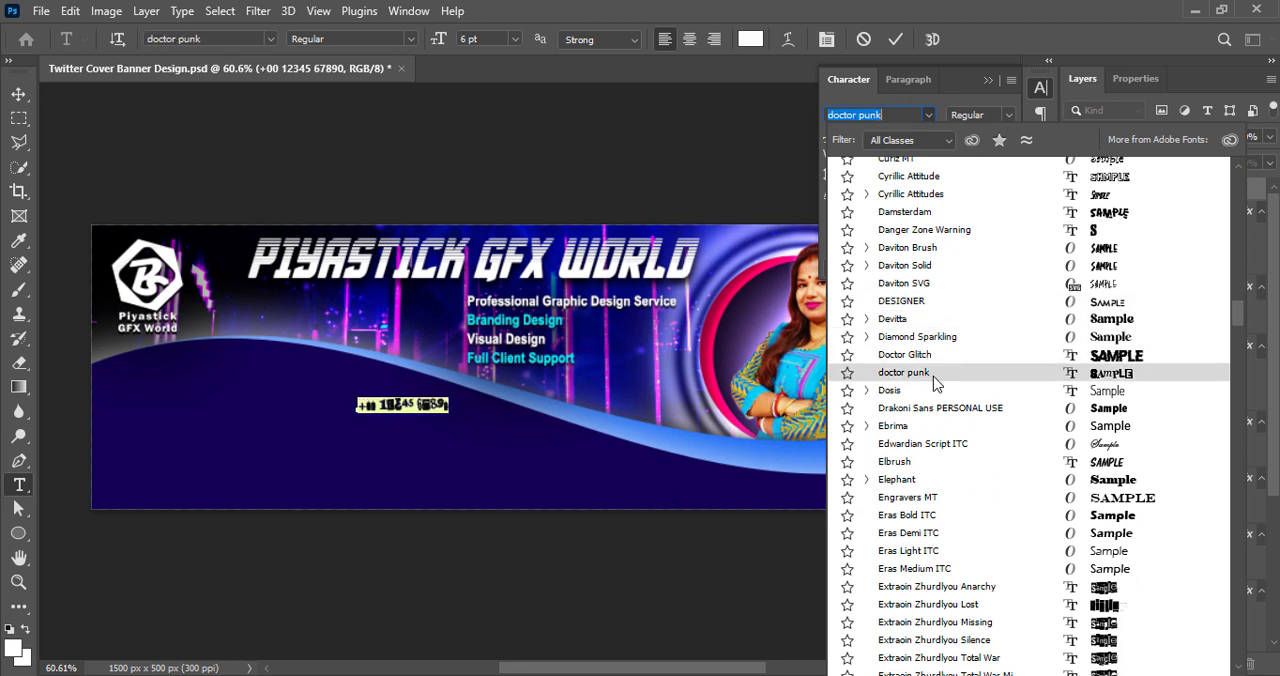
scroll(930, 520, down, 4)
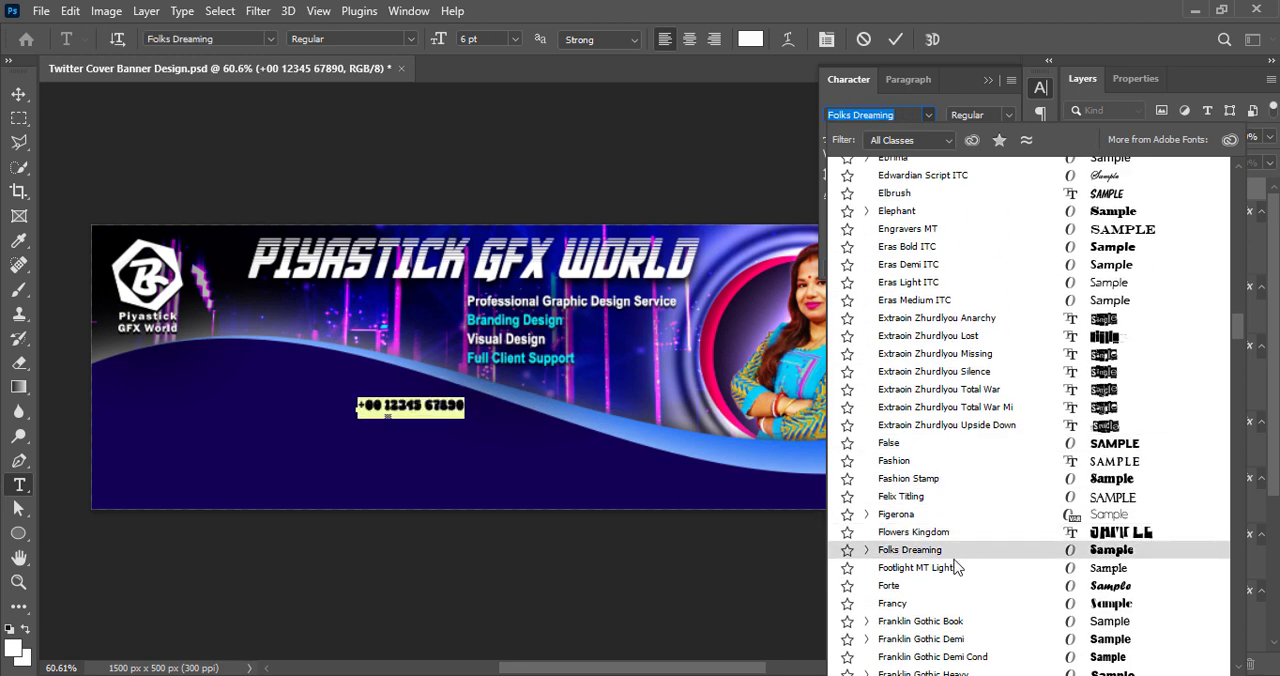
scroll(952, 560, down, 3)
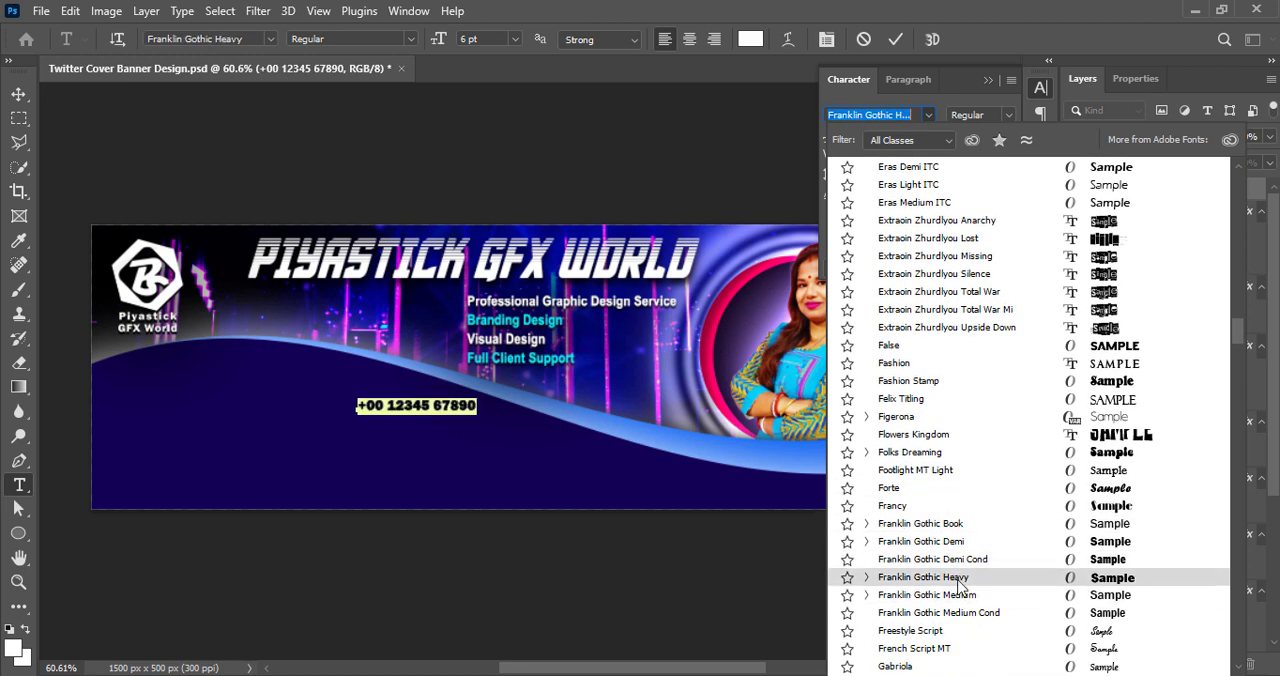
click(957, 596)
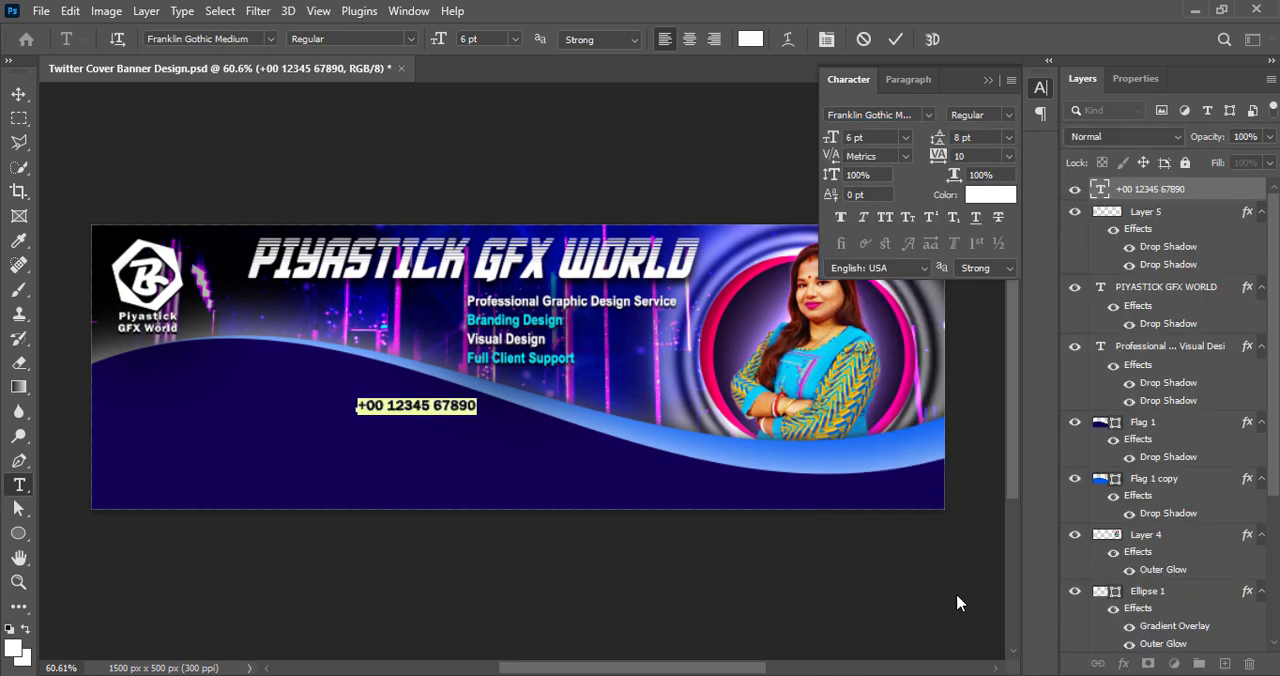
Set the phone number's font size to 7 pt and commit the text edit
drag(861, 139, 838, 148)
text(7)
key(Return)
click(897, 40)
Move the phone number slightly down and to the right on the dark blue wave
click(17, 92)
drag(392, 413, 397, 425)
key(Right)
key(Right)
key(Right)
key(Right)
key(Right)
key(Right)
key(Right)
key(Right)
key(Right)
key(Right)
key(Right)
key(Right)
key(Right)
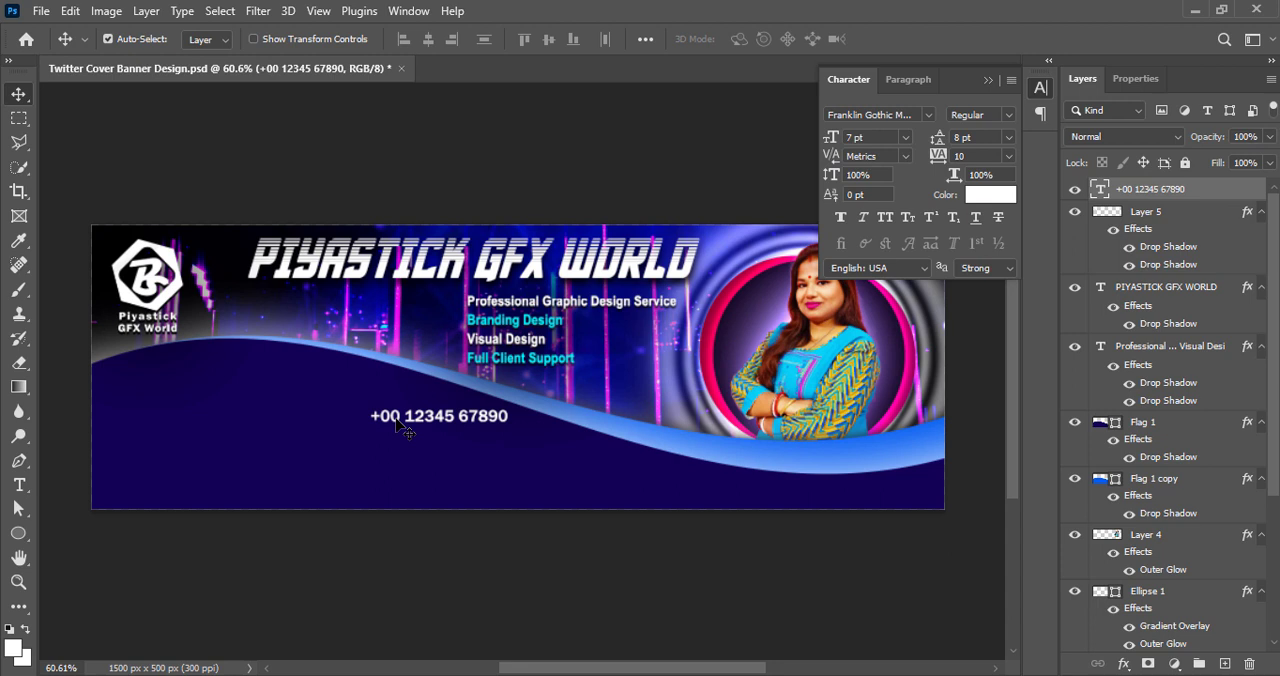
Duplicate the phone number text directly below the original and align the copy with its left edge
drag(397, 425, 406, 443)
key(Left)
key(Left)
key(Left)
key(Left)
key(Left)
key(Left)
key(Left)
key(Up)
key(Up)
key(Up)
key(Up)
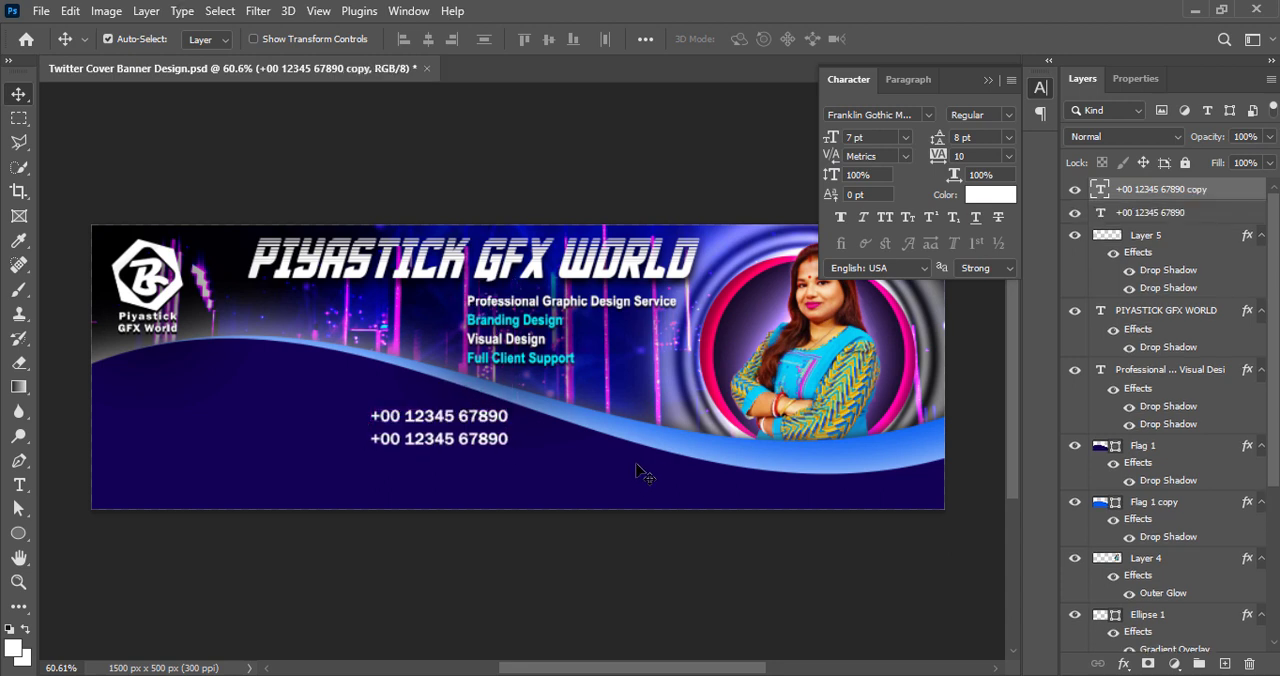
Replace the duplicated phone number with the contact's e-mail address and commit the text
double_click(445, 440)
key(BackSpace)
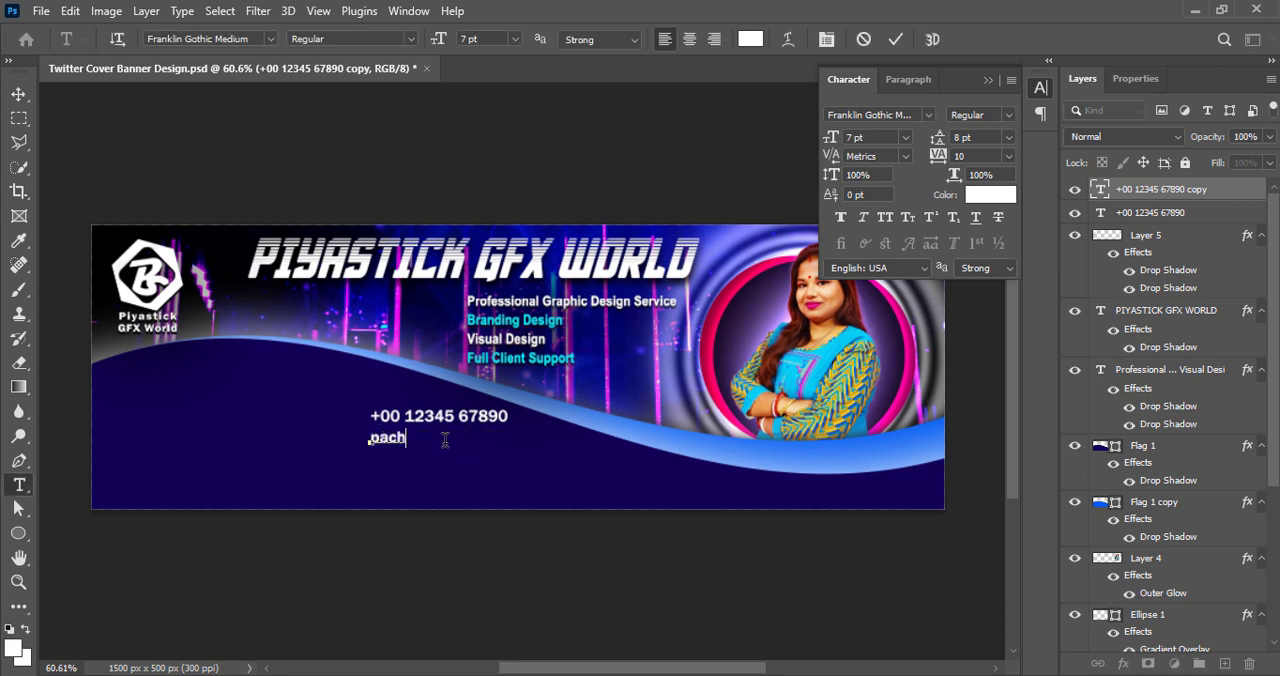
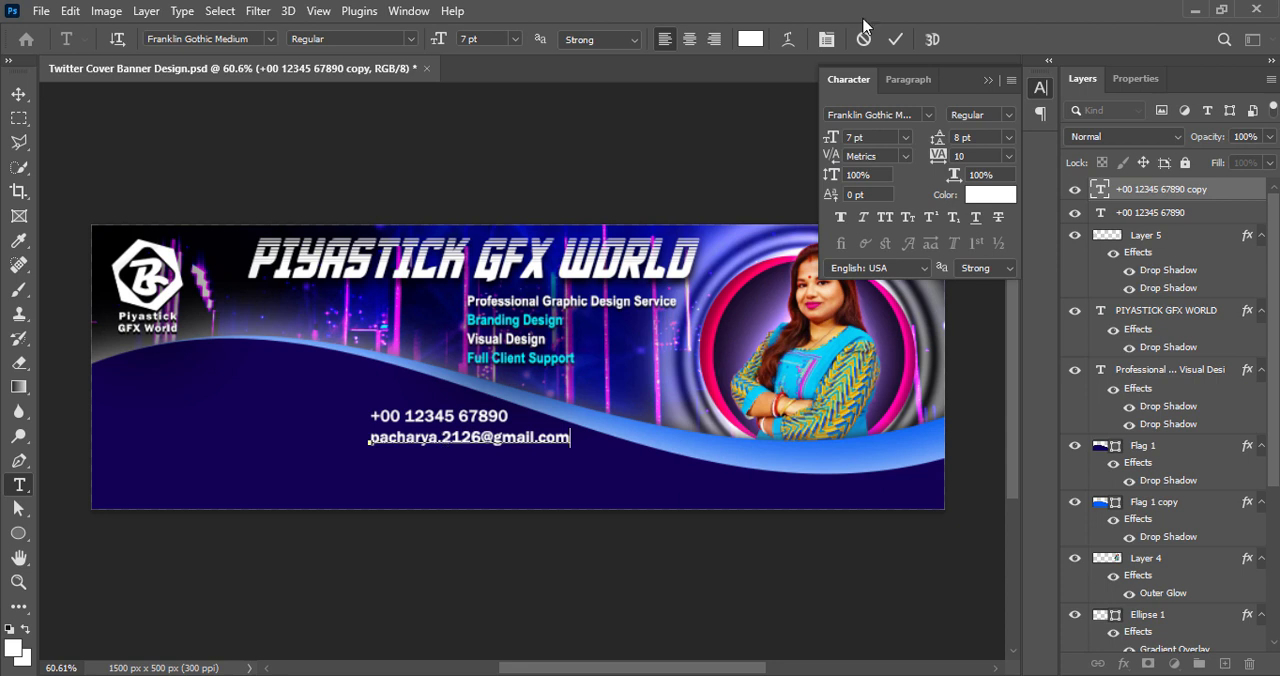
click(896, 39)
key(v)
alt+drag(489, 442, 489, 464)
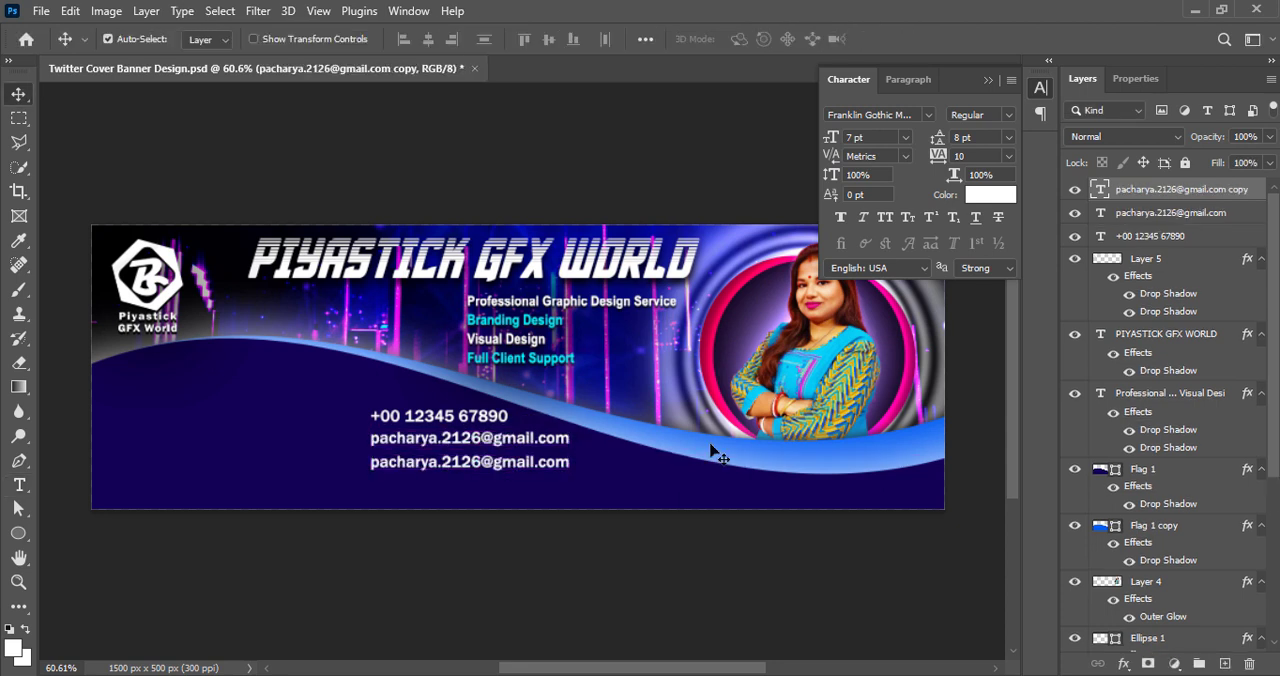
double_click(432, 462)
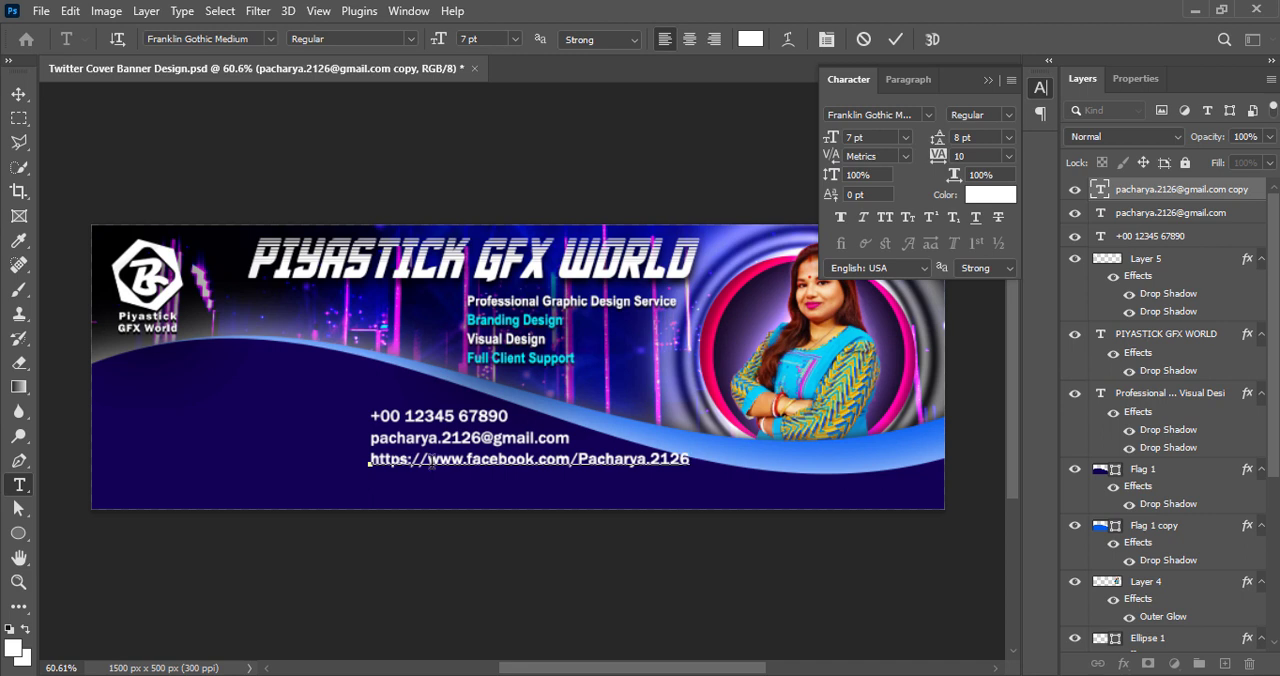
drag(431, 462, 369, 463)
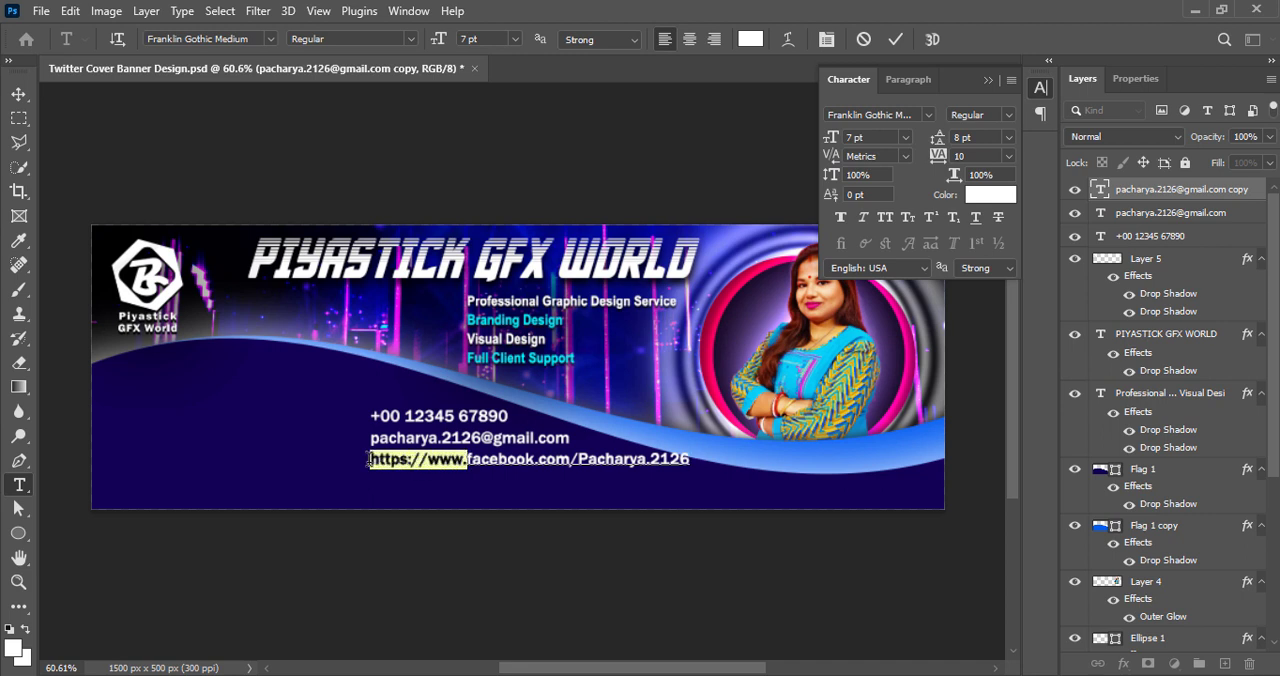
key(BackSpace)
key(ctrl+Return)
key(v)
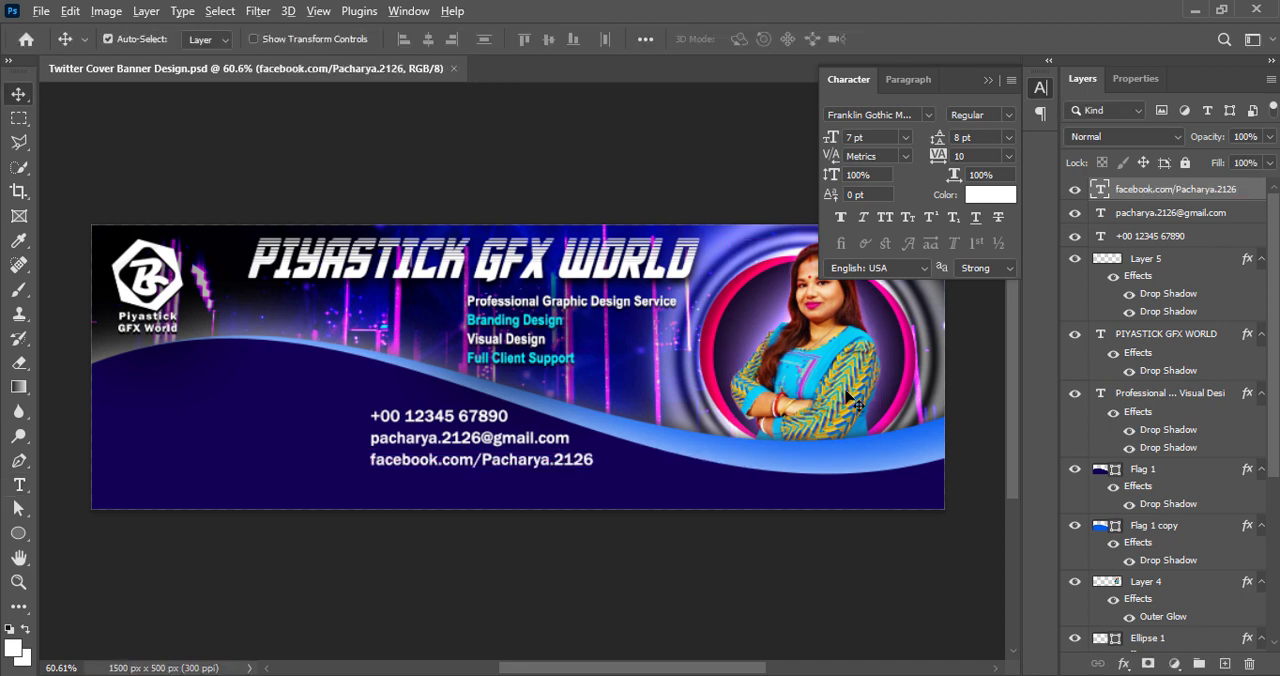
Add instagram.com/piyastick_gfx_world/ in a copy of the Facebook line placed below it, saving the file and nudging the new line slightly down
drag(463, 461, 370, 481)
double_click(463, 483)
text(https://www.instagram.com/piyastick_gfx_world/)
key(BackSpace)
key(ctrl+Return)
key(v)
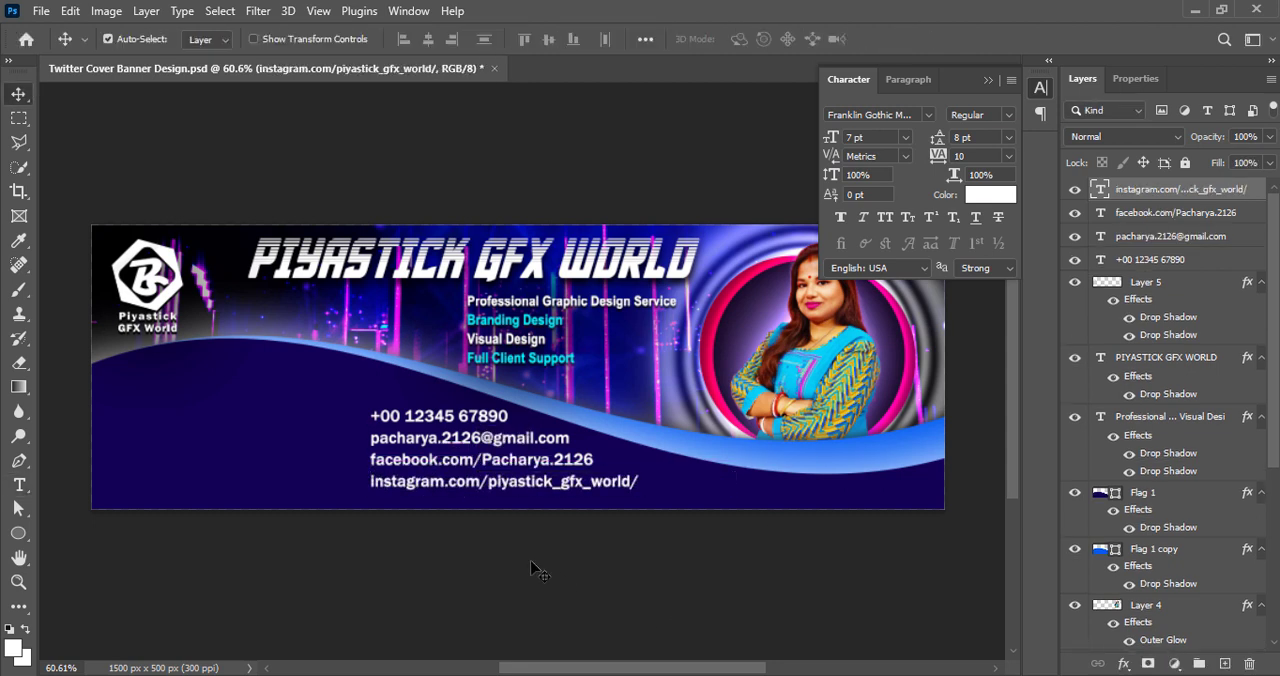
key(ctrl+s)
key(Down)
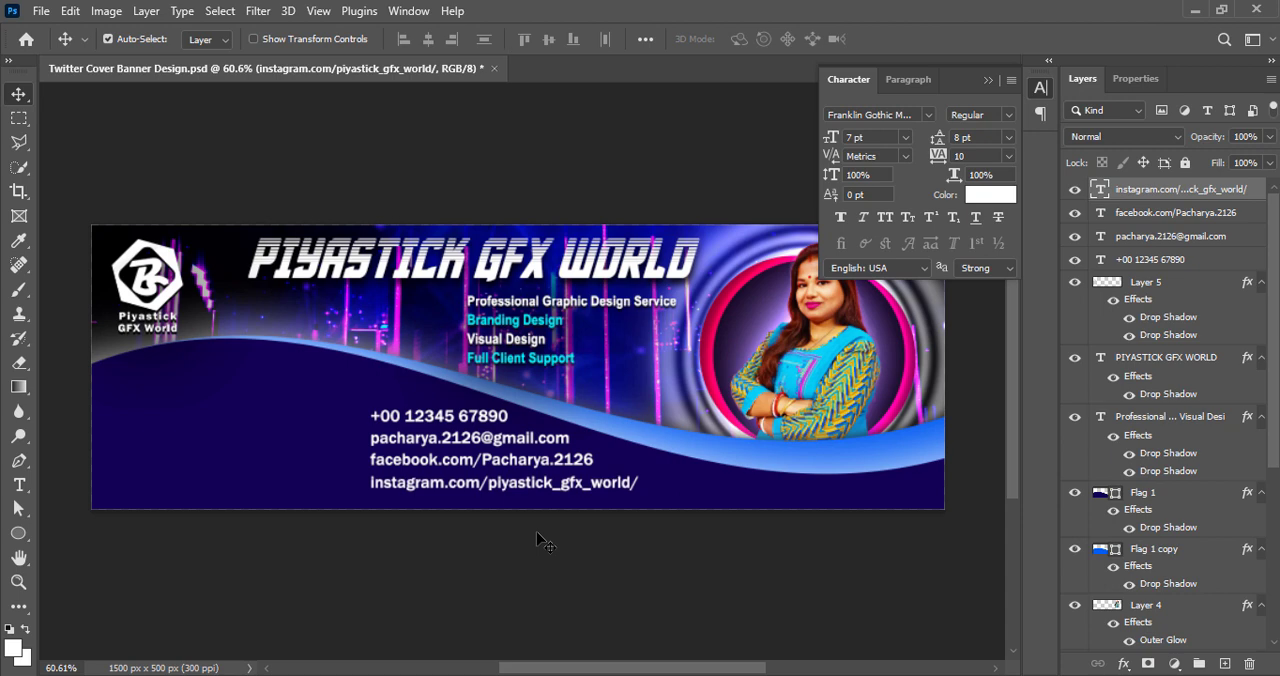
drag(574, 488, 862, 487)
double_click(822, 481)
text(youtu)
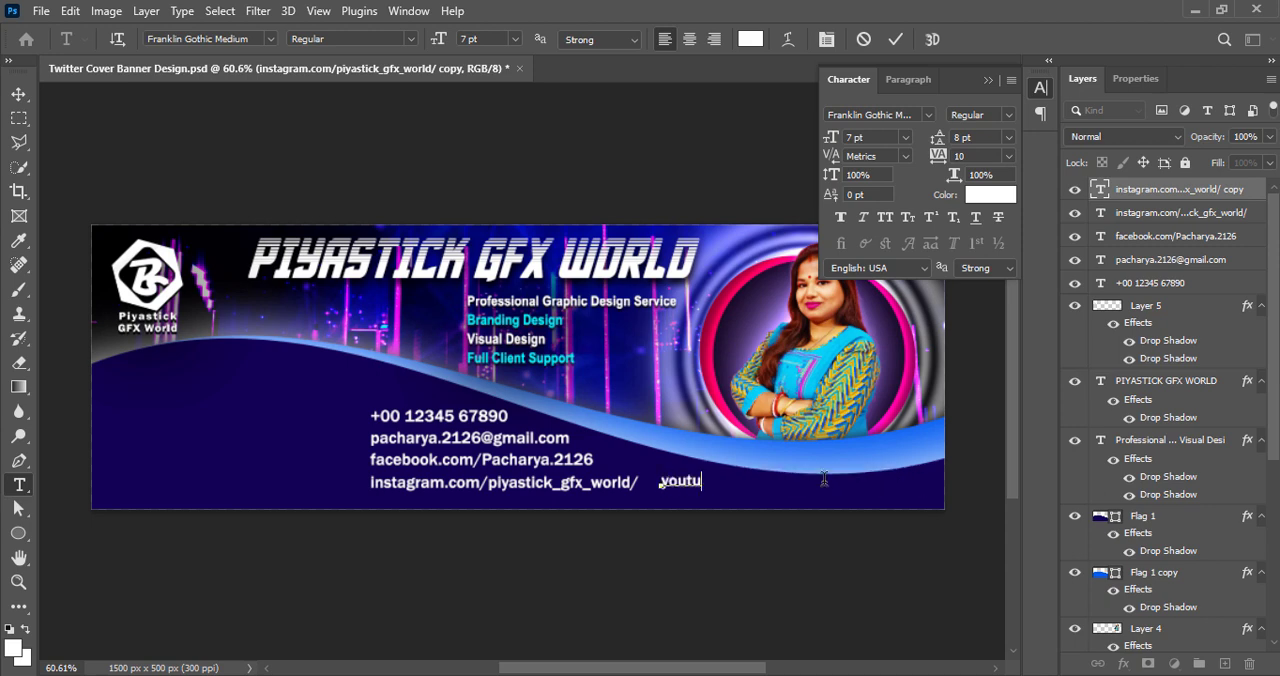
text(be.com/@PiyastickGFXWorld)
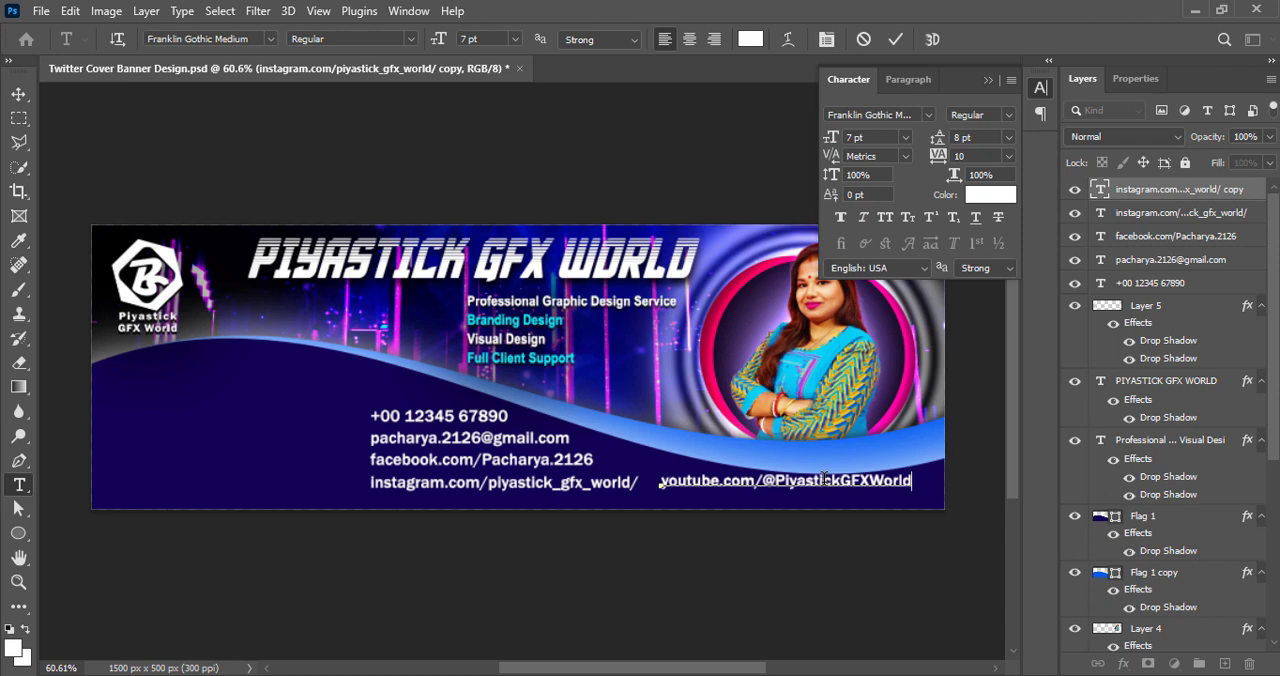
Commit the YouTube address text and nudge the line slightly down and to the right
click(895, 39)
key(v)
click(248, 586)
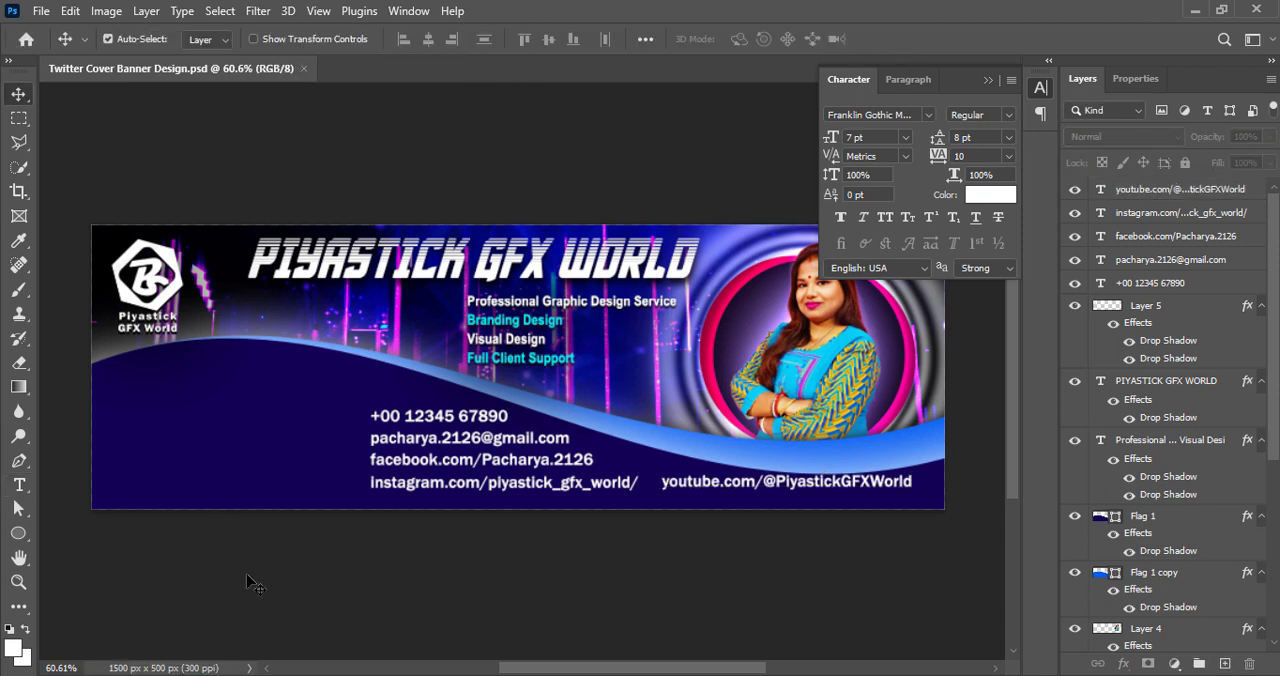
click(860, 483)
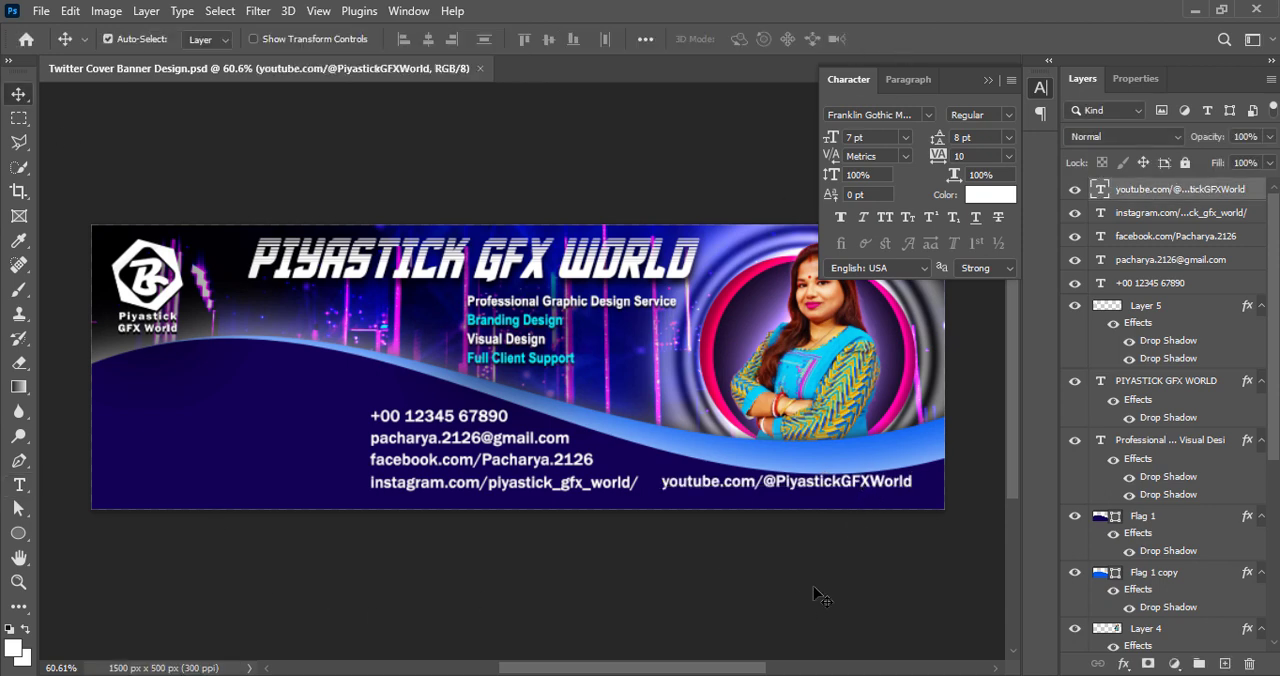
key(Down)
key(Right)
key(Right)
key(Right)
key(Right)
key(Right)
key(Right)
key(Right)
key(Right)
key(Right)
key(Right)
key(Right)
key(Right)
key(Right)
key(Right)
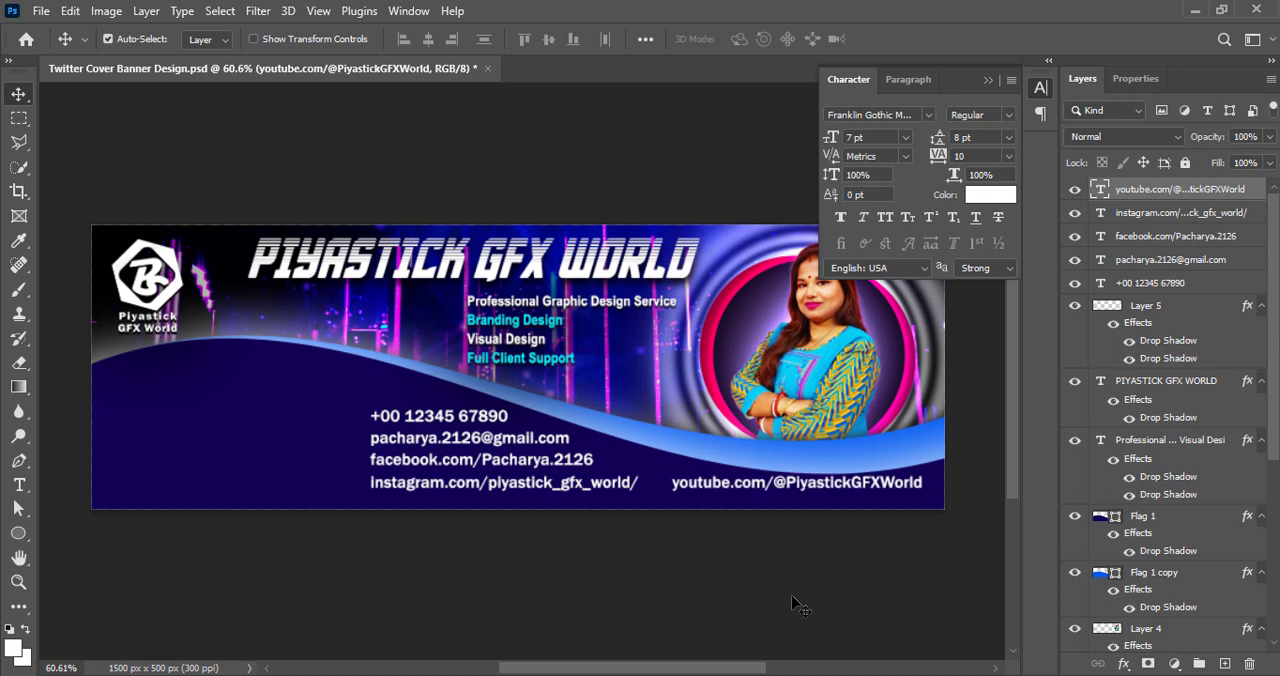
Set the YouTube line's font size to 6 pt and nudge it further right within the banner
double_click(795, 490)
click(905, 137)
click(872, 180)
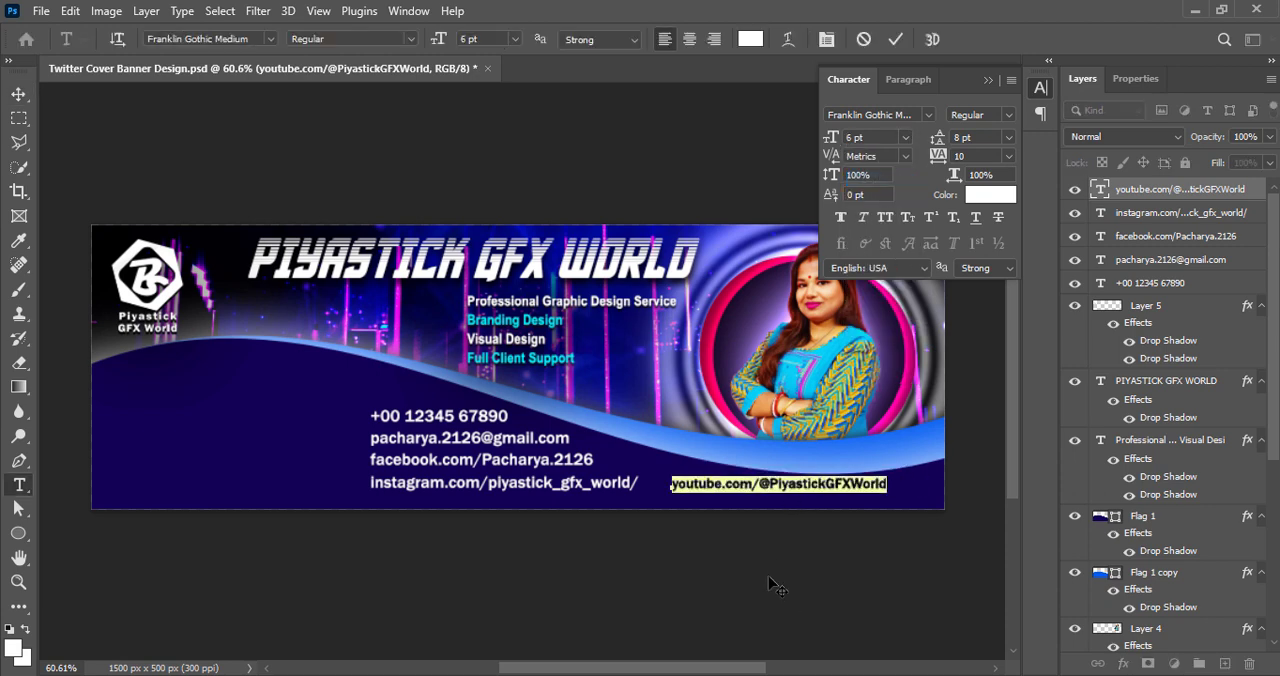
click(896, 40)
key(Right)
key(Right)
key(Right)
key(Right)
key(Right)
key(Right)
key(Right)
key(Right)
key(Right)
key(Right)
key(Right)
key(Right)
key(Right)
key(Right)
key(Right)
key(Right)
key(Right)
key(Right)
key(Right)
key(Right)
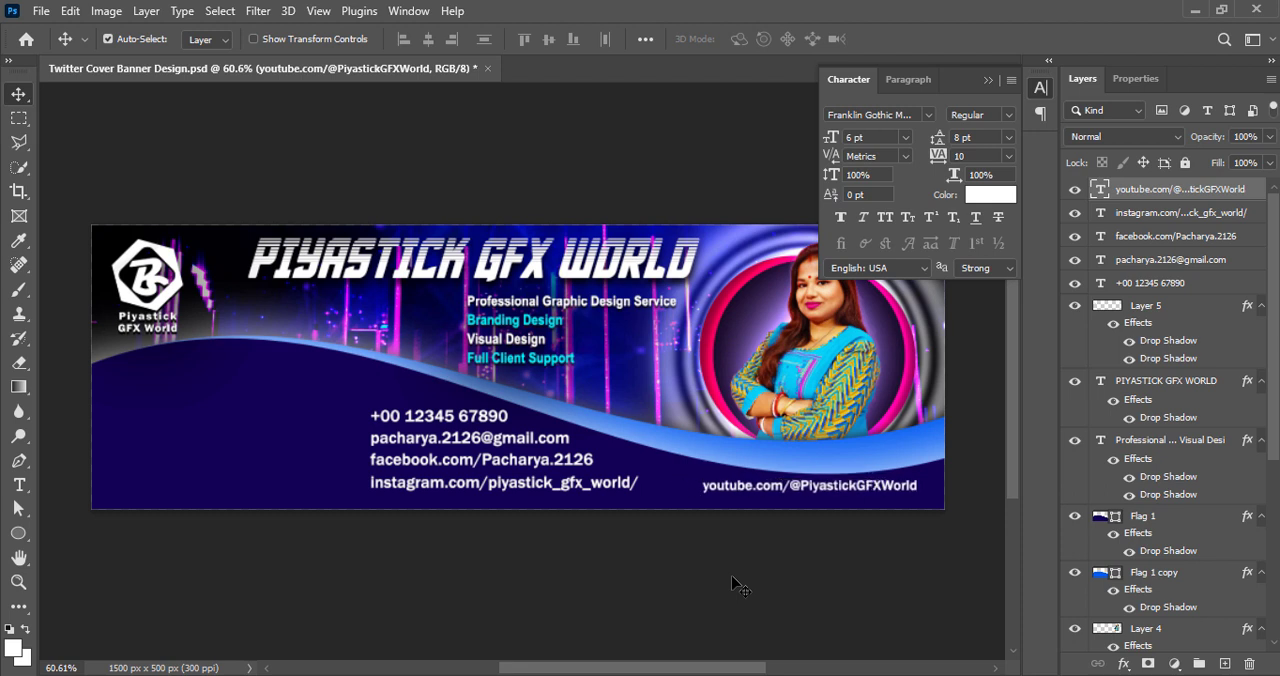
click(562, 570)
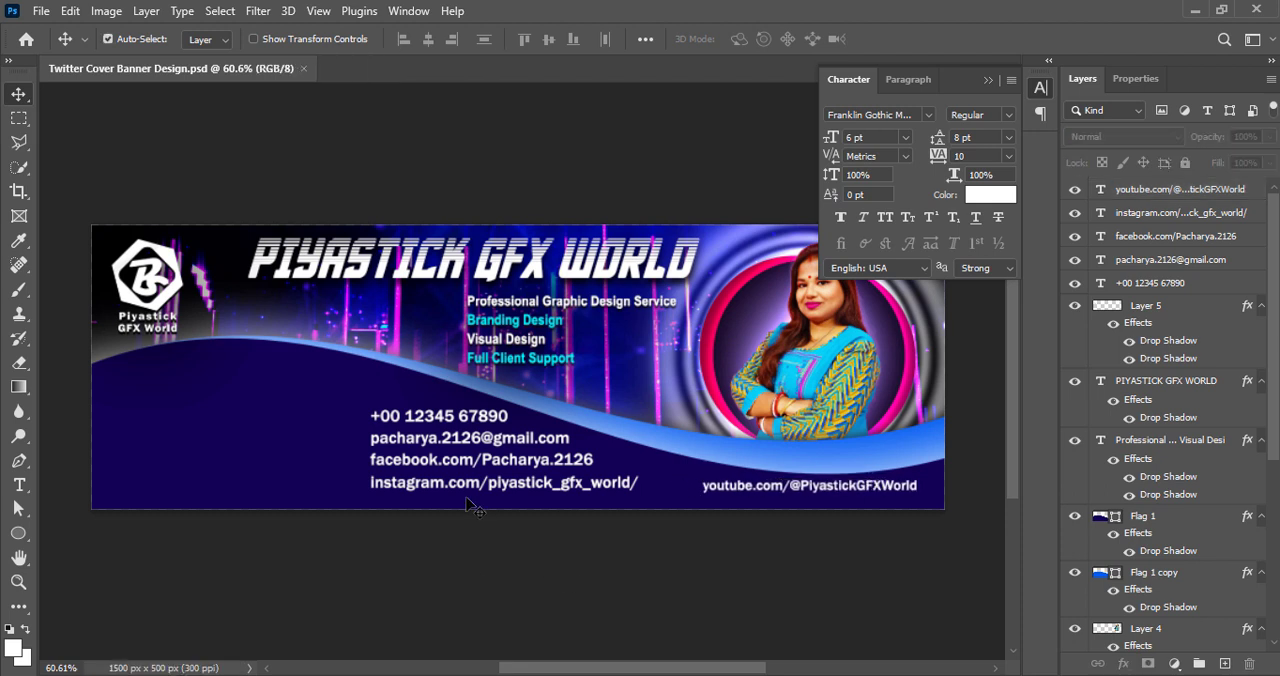
Set the font size of the Facebook and Instagram lines to 6 pt
double_click(410, 465)
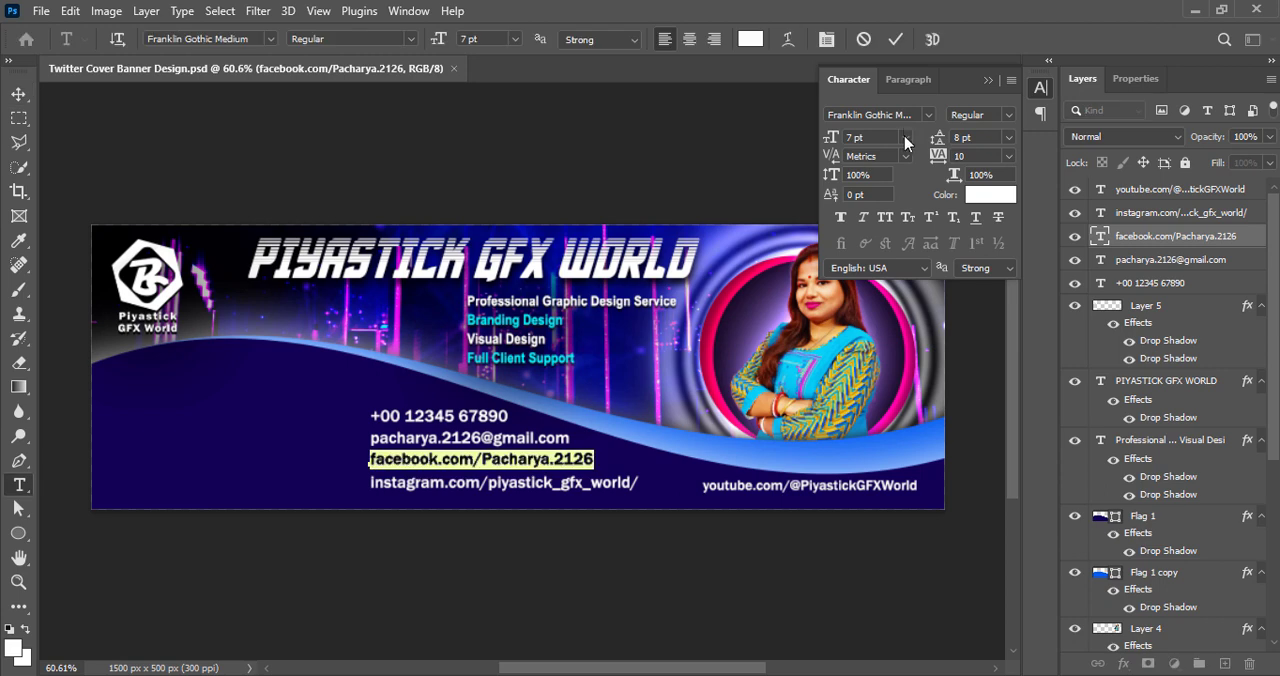
click(898, 39)
double_click(482, 484)
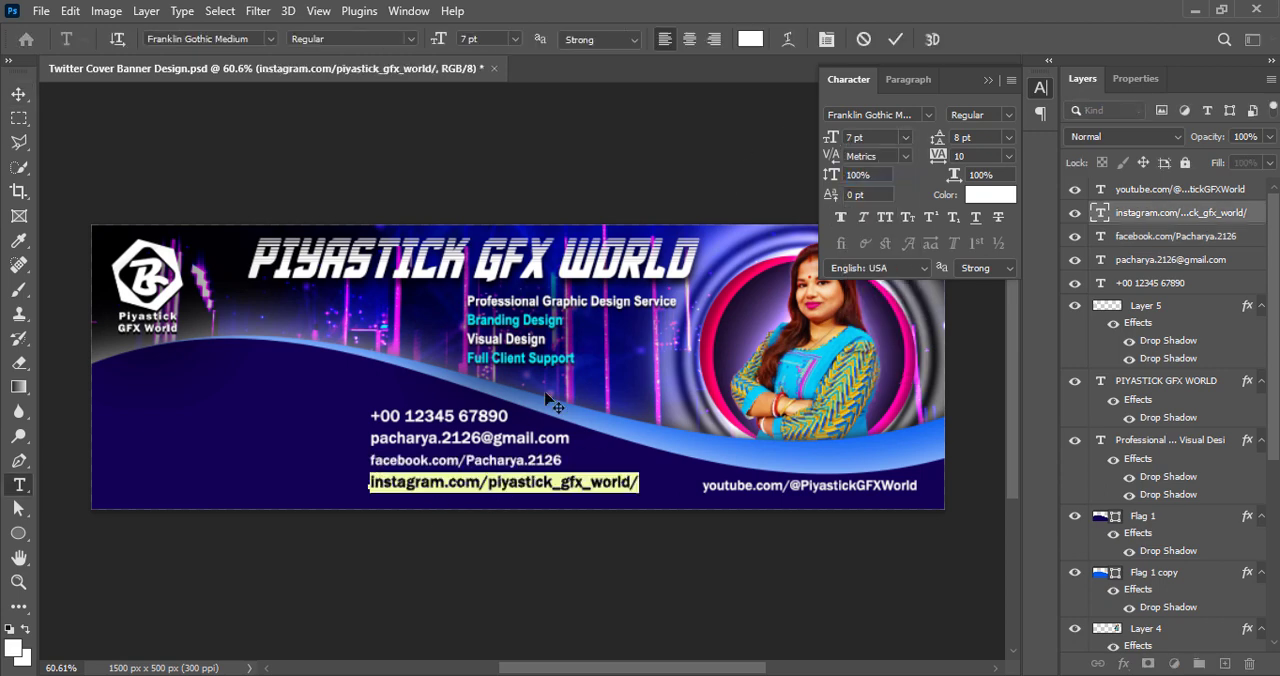
click(905, 138)
click(872, 178)
click(896, 40)
key(Up)
key(Up)
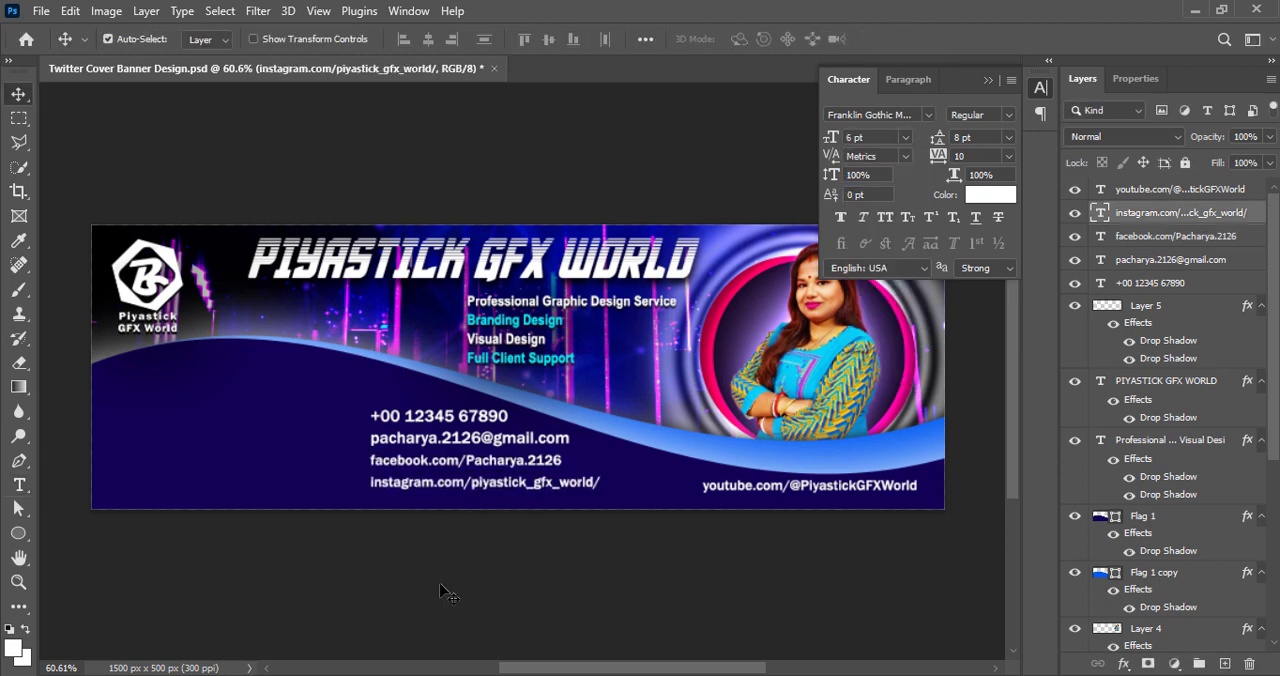
Shift the Instagram and Facebook lines slightly down, with Instagram level with the YouTube line, and save the file
drag(496, 485, 496, 488)
click(484, 464)
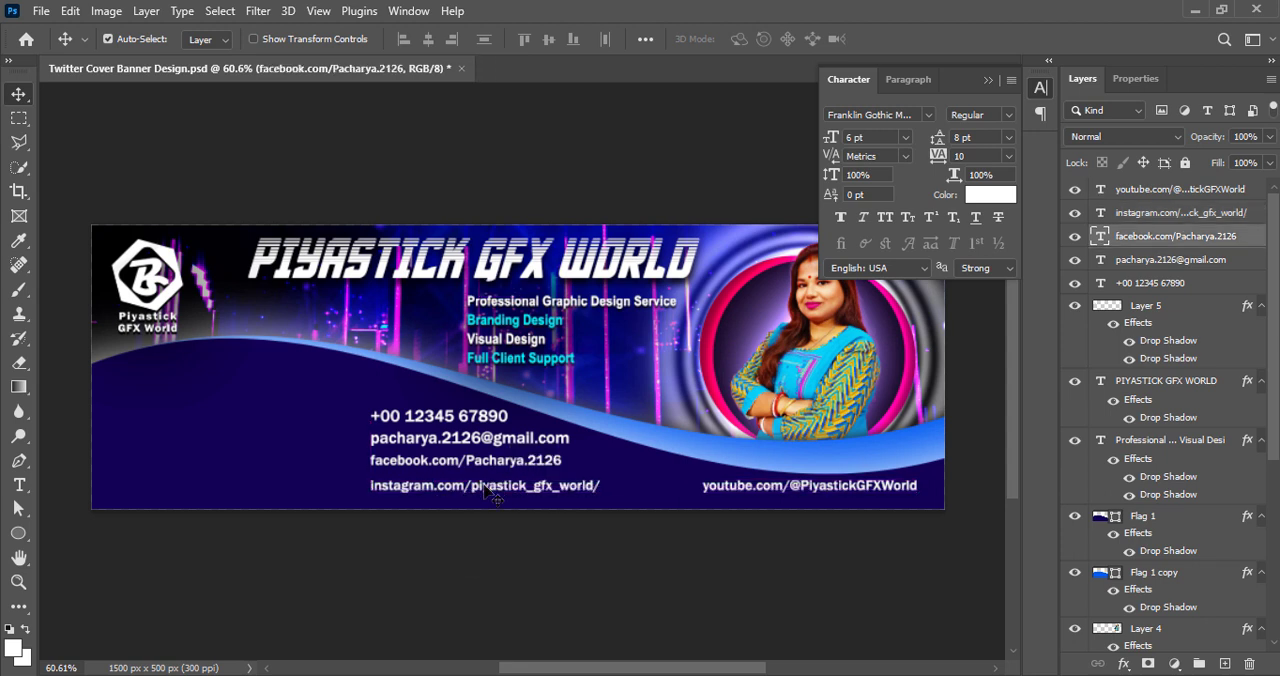
key(Down)
key(Down)
key(Down)
click(400, 566)
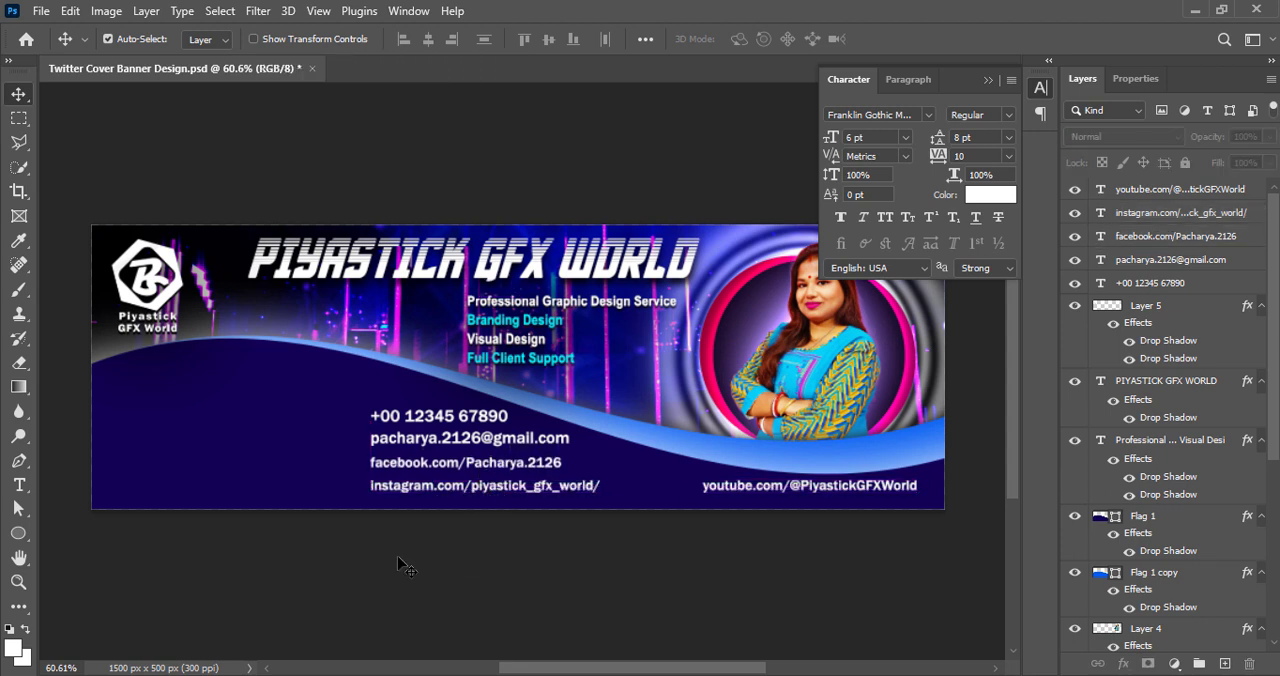
key(ctrl+s)
Add a drop shadow with 4 px distance and 2% spread to the phone number and e-mail text layers
click(420, 420)
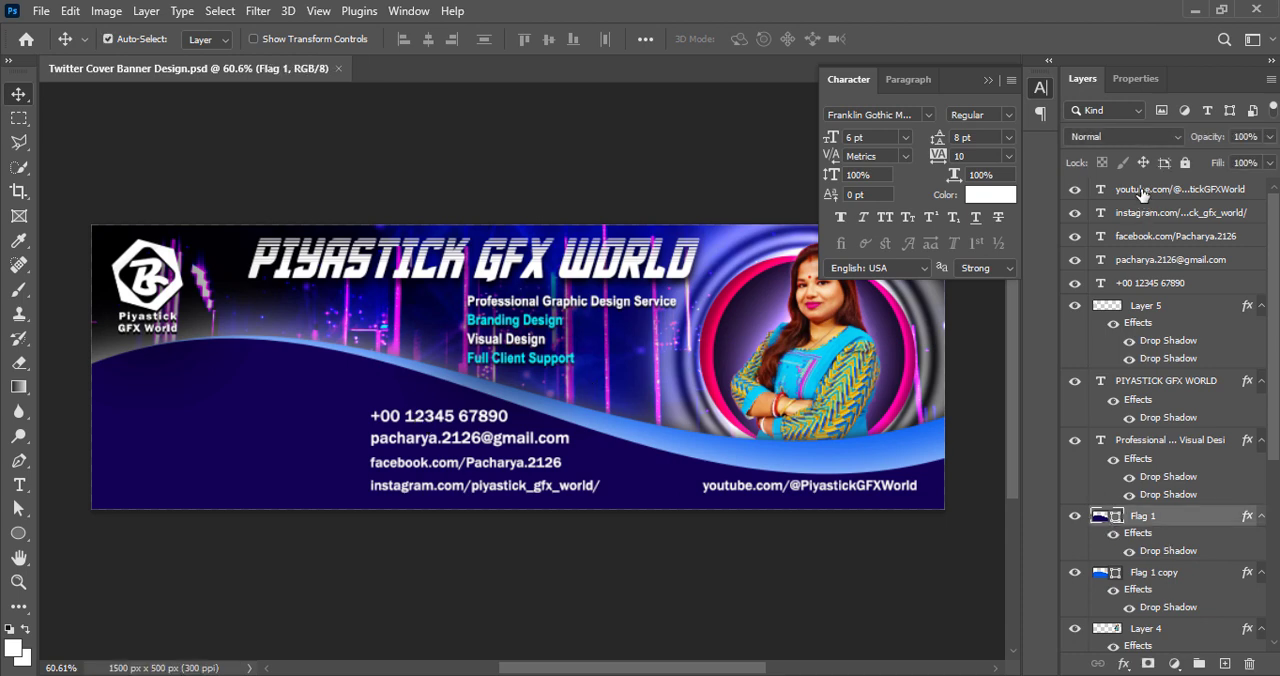
click(1090, 288)
right_click(1090, 290)
click(1082, 296)
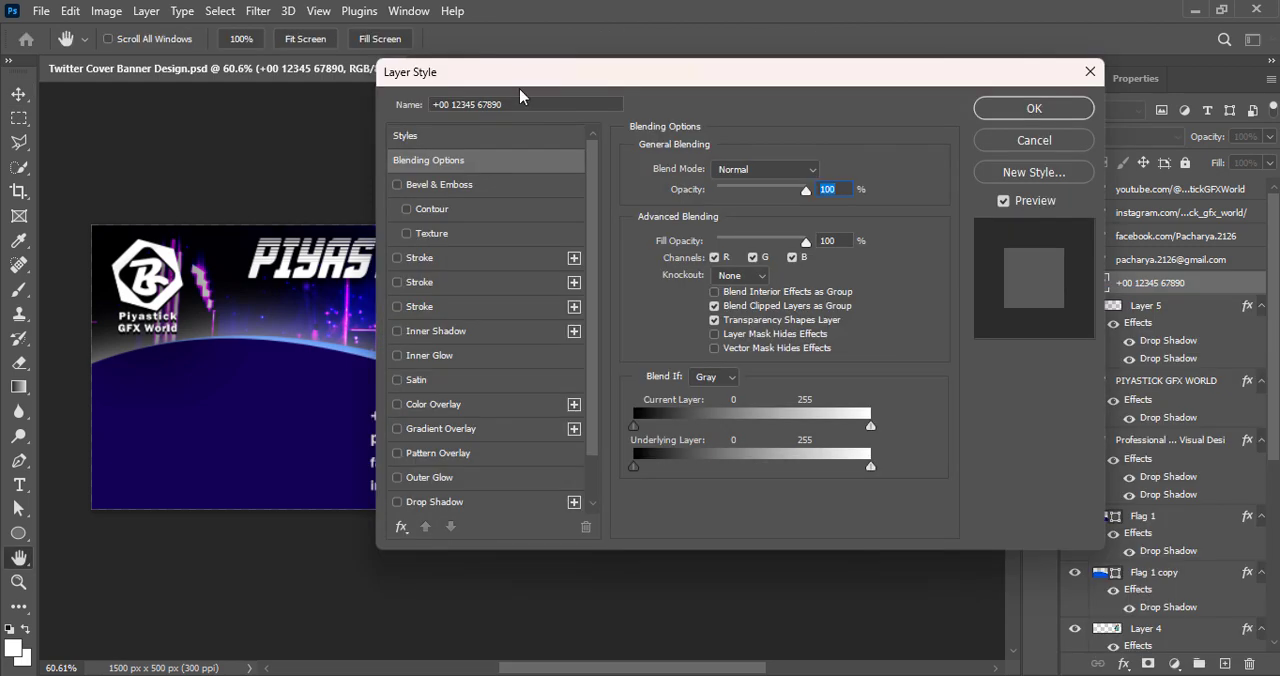
drag(711, 40, 1020, 40)
key(Escape)
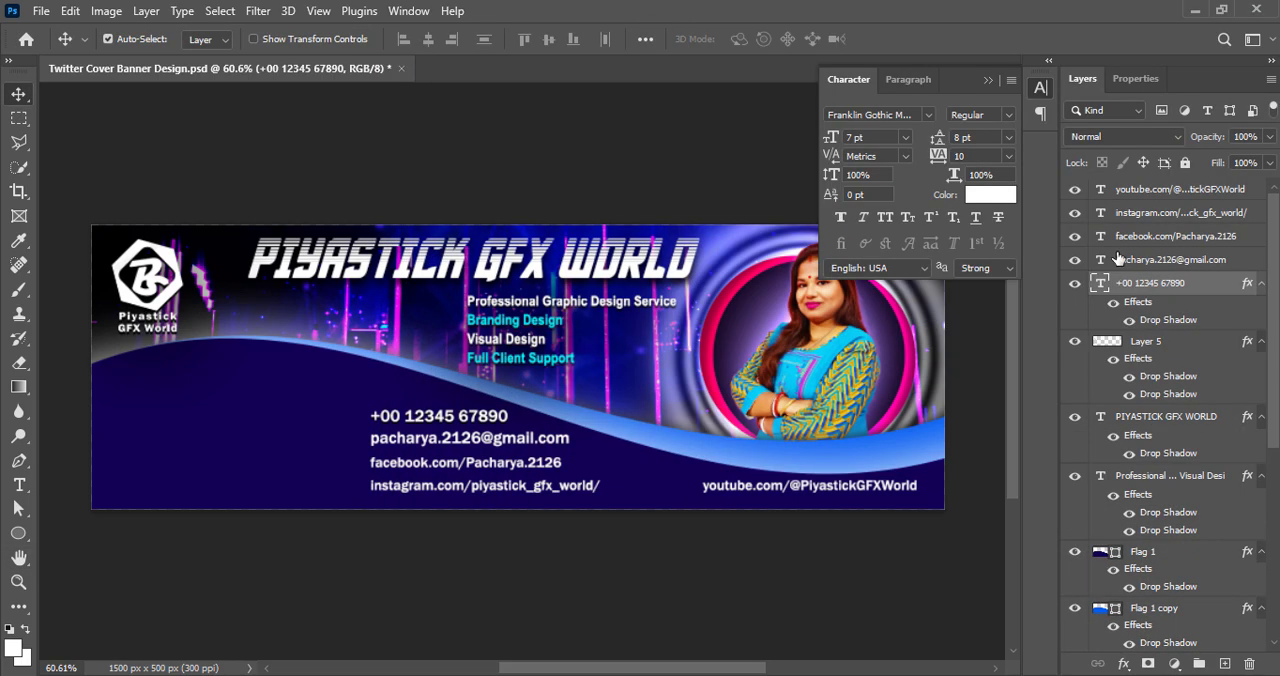
right_click(1100, 258)
click(1120, 268)
click(1204, 62)
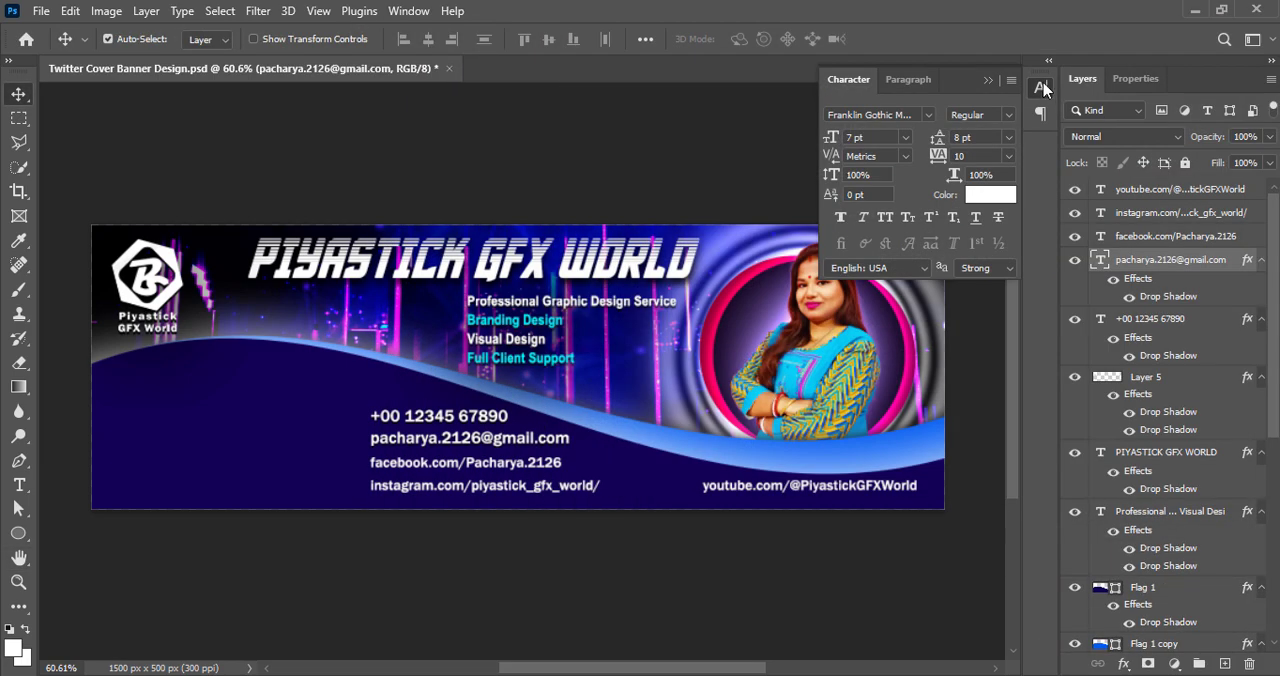
Add a drop shadow to the Facebook line with 3 px distance, 2% spread and 3 px size
right_click(1109, 237)
click(1094, 248)
click(568, 457)
click(628, 460)
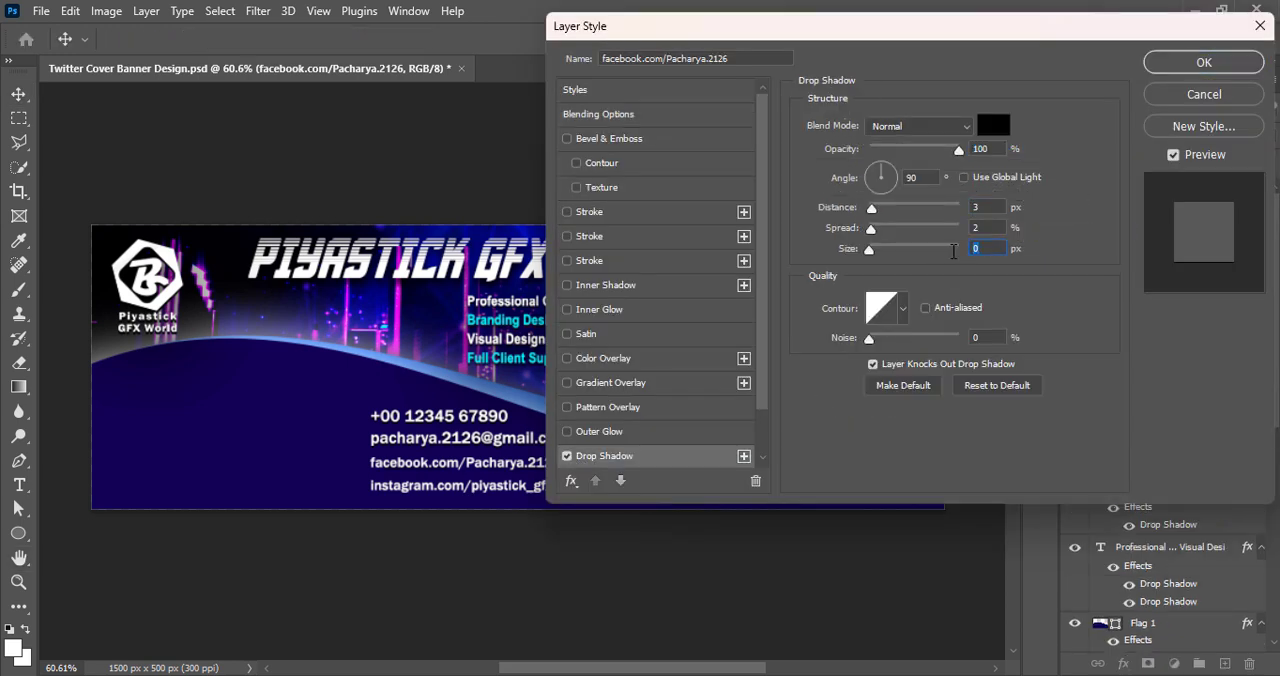
drag(954, 251, 957, 251)
click(1197, 66)
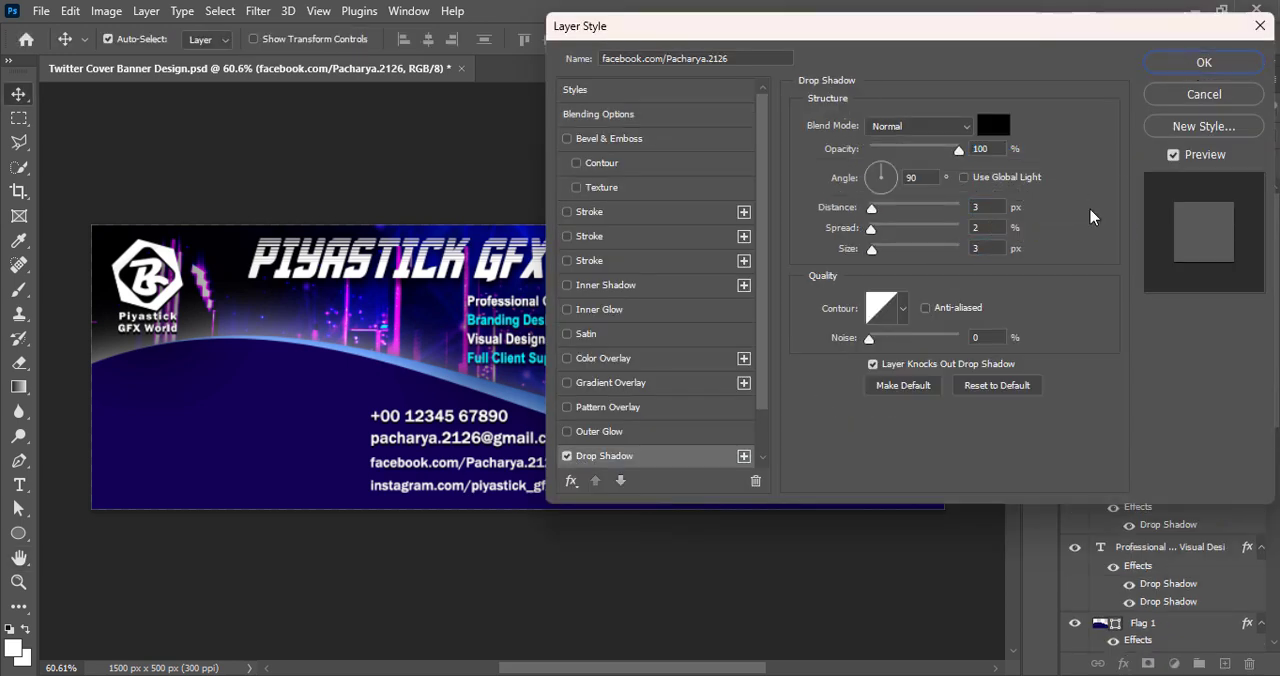
Add a drop shadow to the YouTube line through its blending options
double_click(584, 487)
click(914, 43)
right_click(1160, 190)
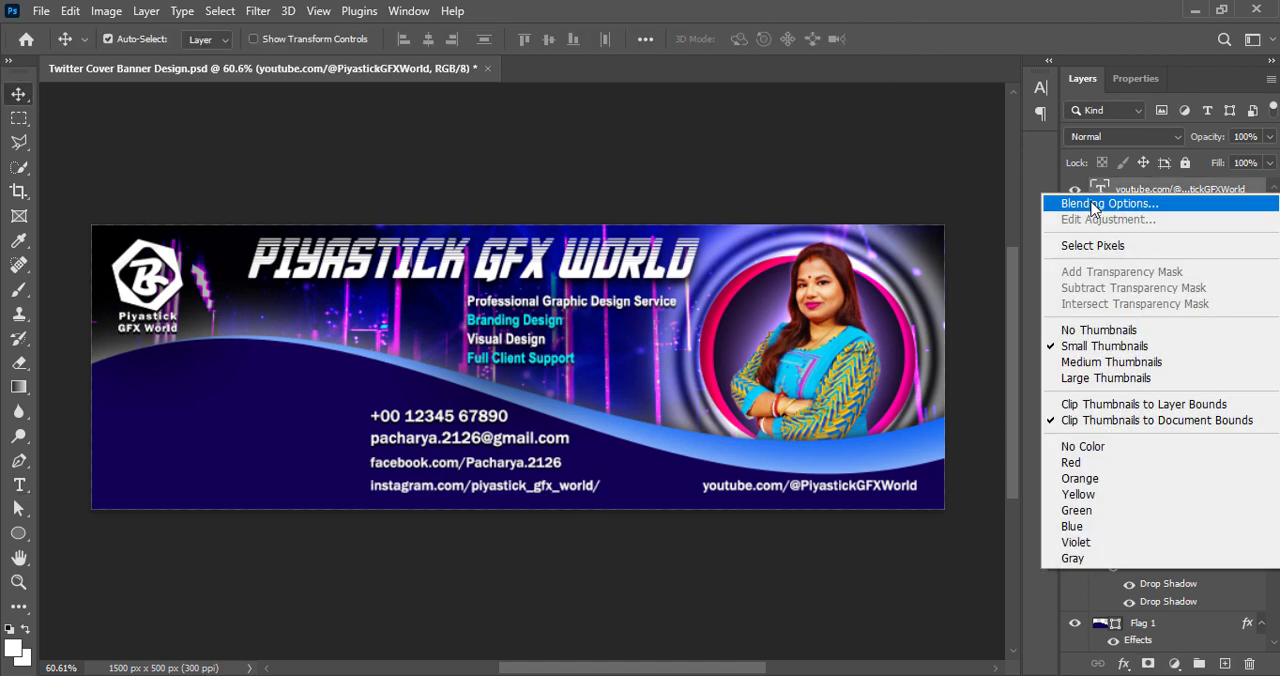
click(1088, 203)
click(600, 455)
click(1182, 70)
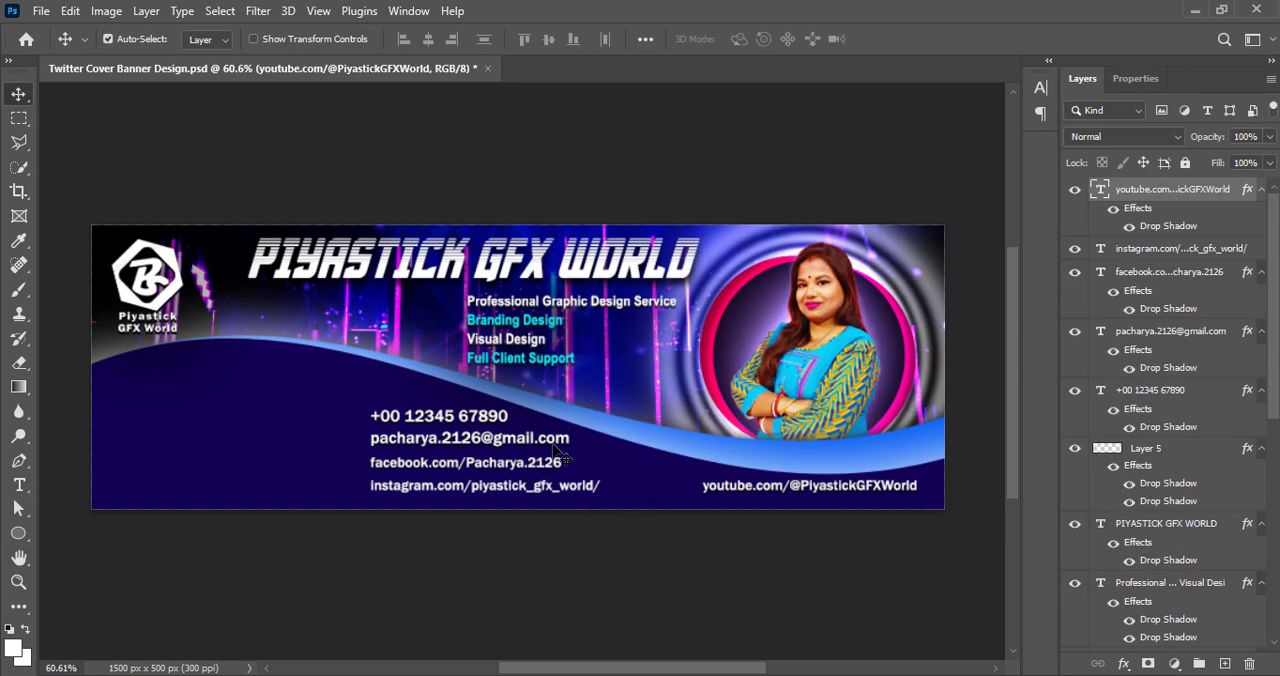
Adjust the drop shadow settings of the e-mail and phone number text layers
right_click(1160, 331)
click(991, 312)
click(683, 455)
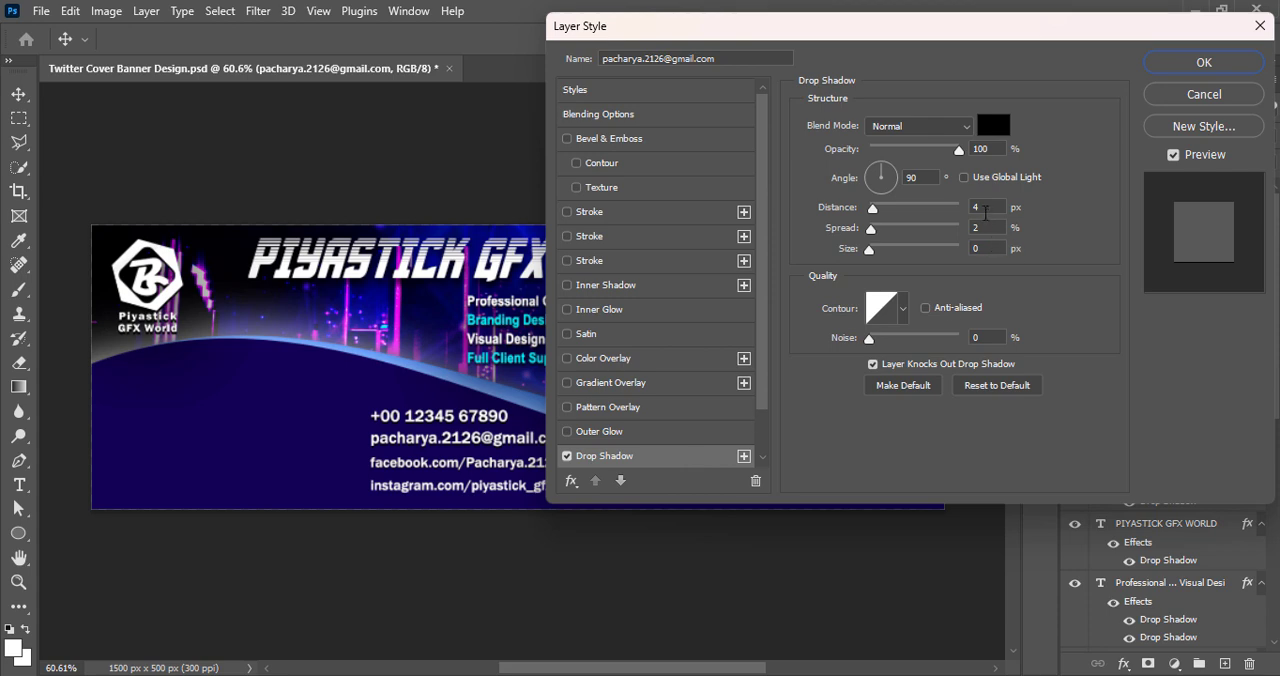
click(1176, 62)
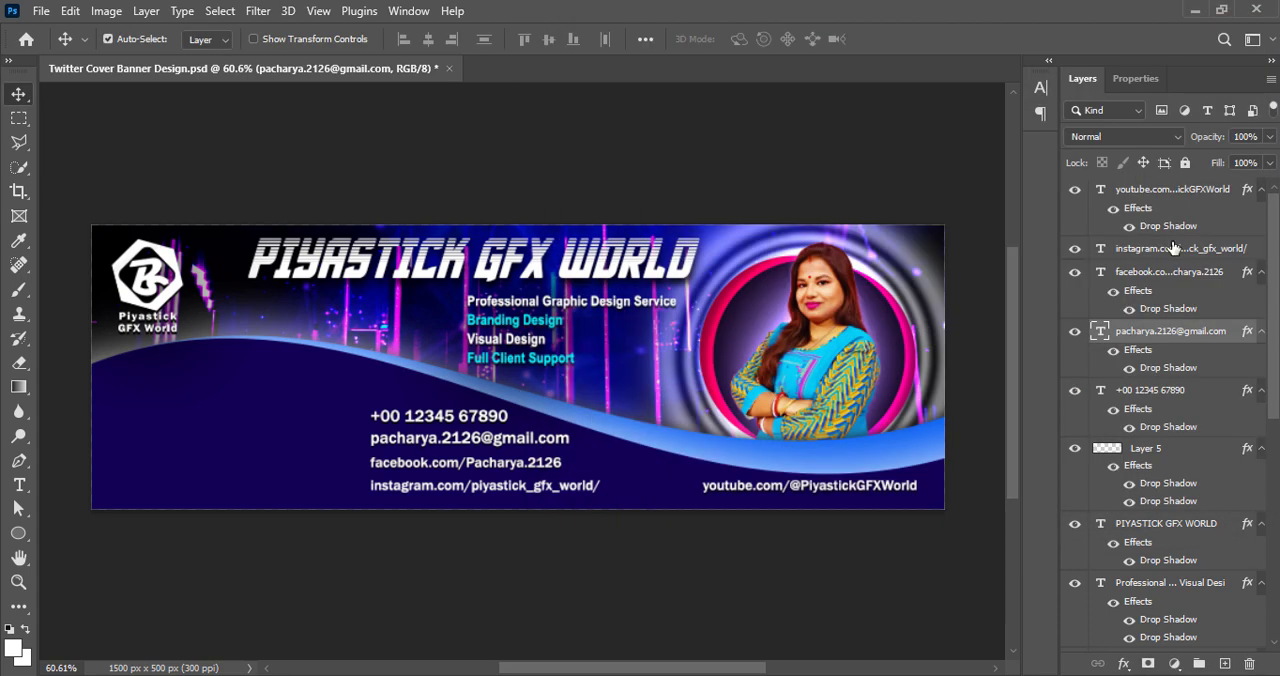
right_click(1160, 391)
click(1110, 18)
click(611, 458)
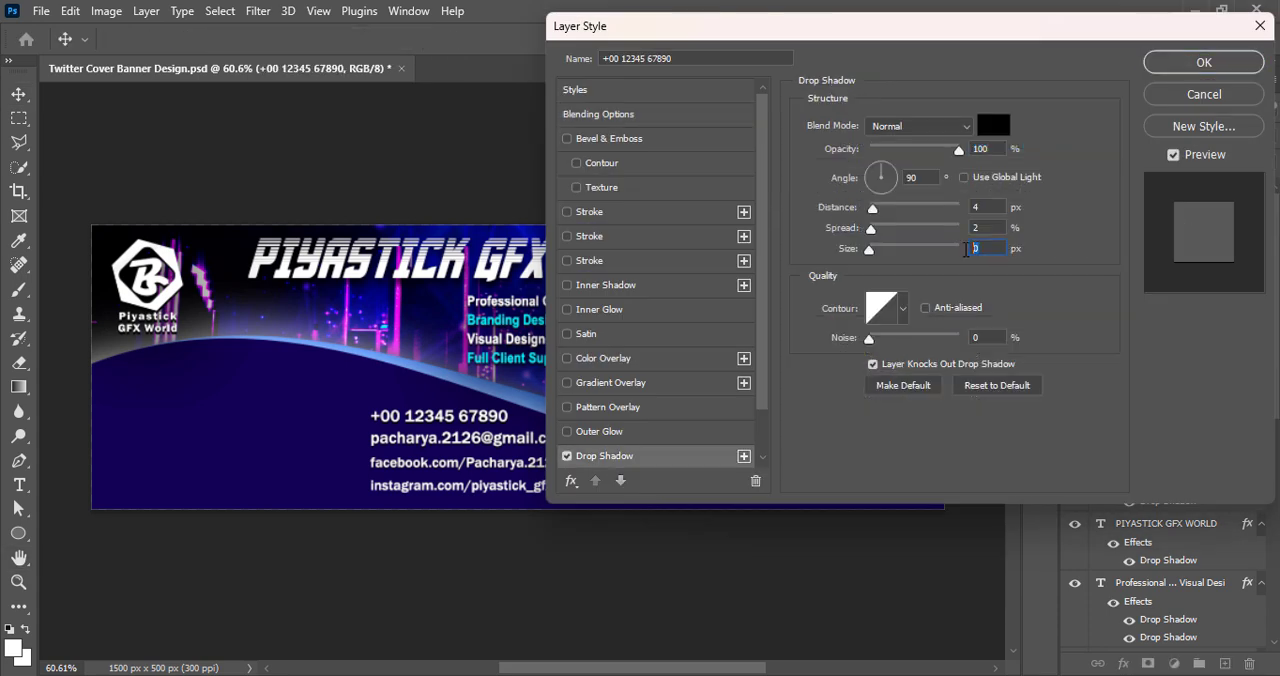
click(1196, 65)
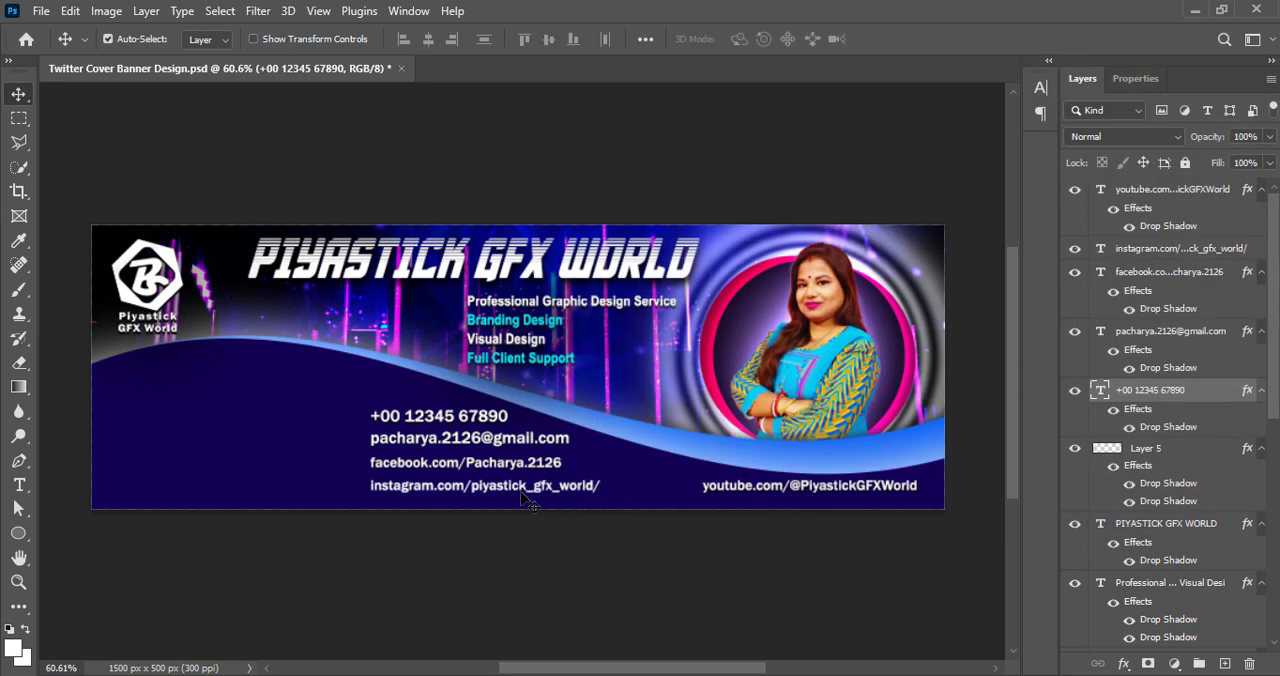
Add a drop shadow to the Instagram line with 3 px distance, 1% spread and 3 px size
click(1094, 248)
right_click(1094, 248)
click(1072, 260)
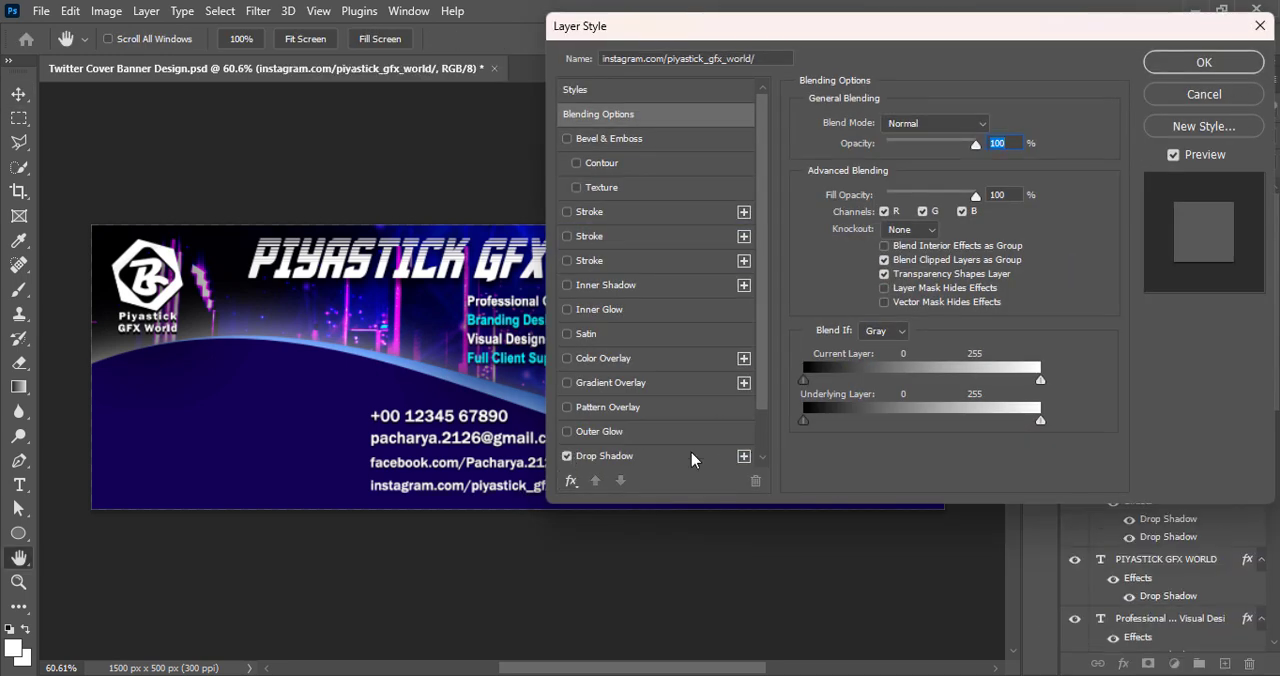
click(695, 458)
text(1)
click(963, 208)
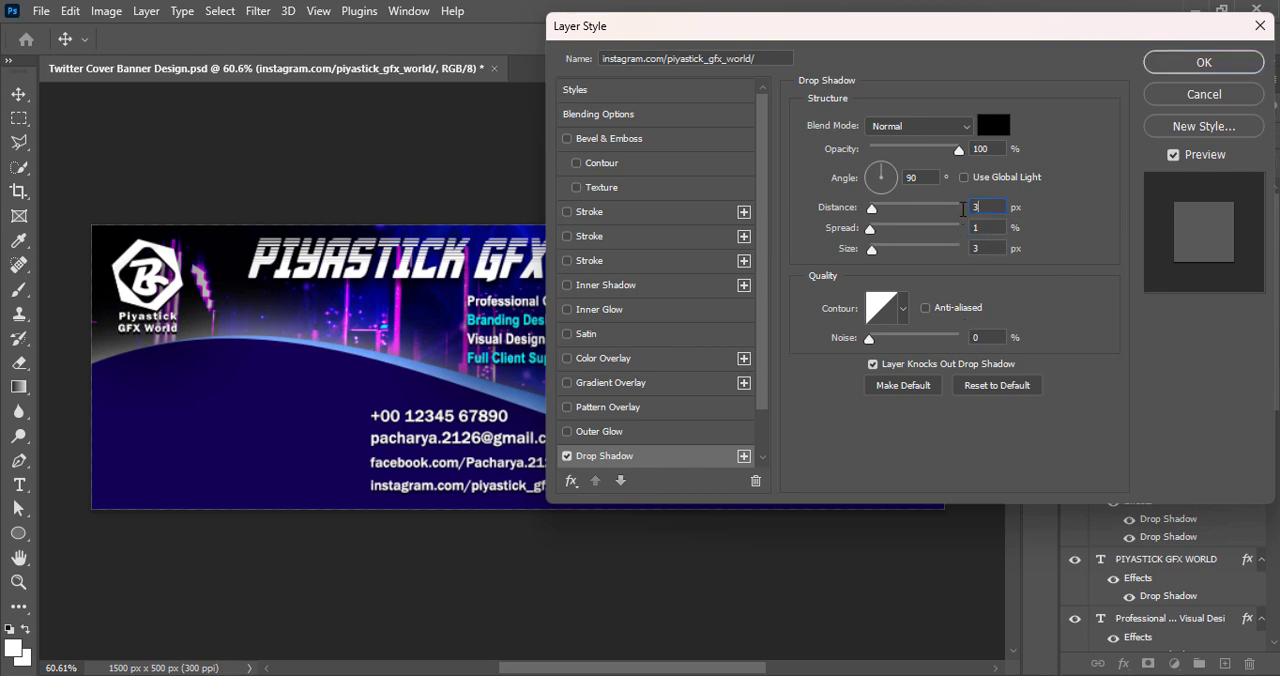
click(1195, 66)
Adjust the YouTube line's drop shadow, deselect the layer and save the file
click(1100, 188)
right_click(1100, 188)
click(940, 26)
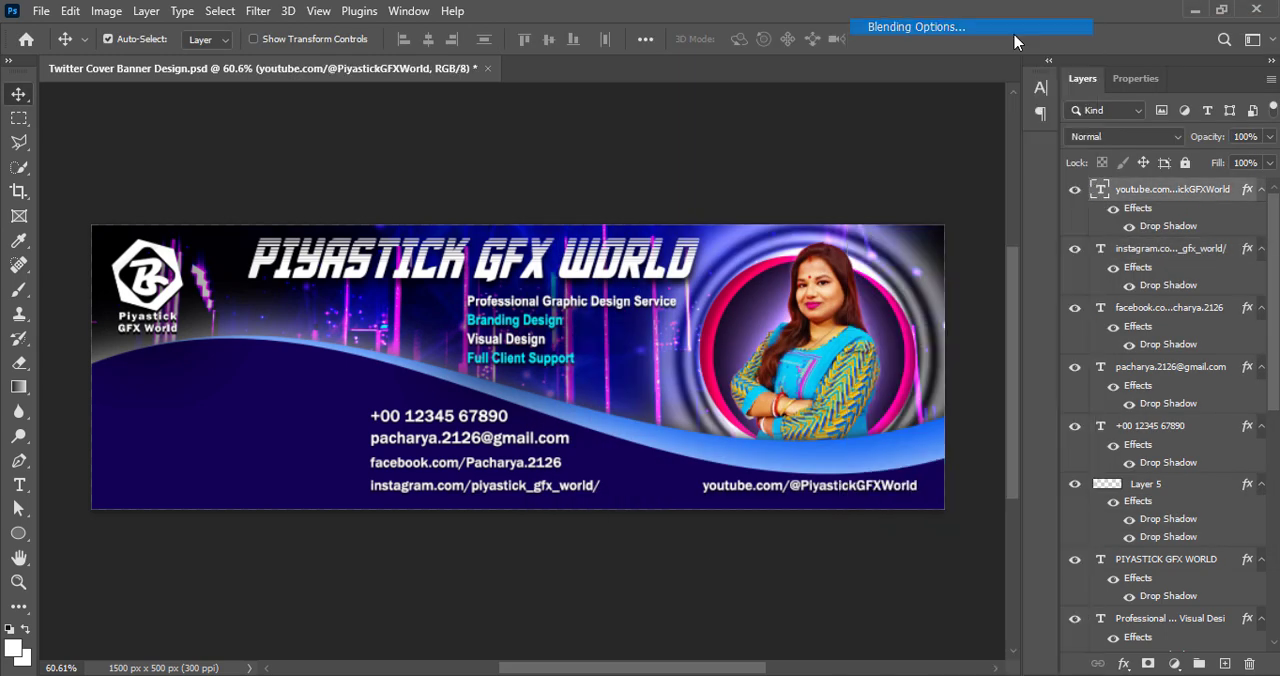
click(618, 458)
click(1201, 66)
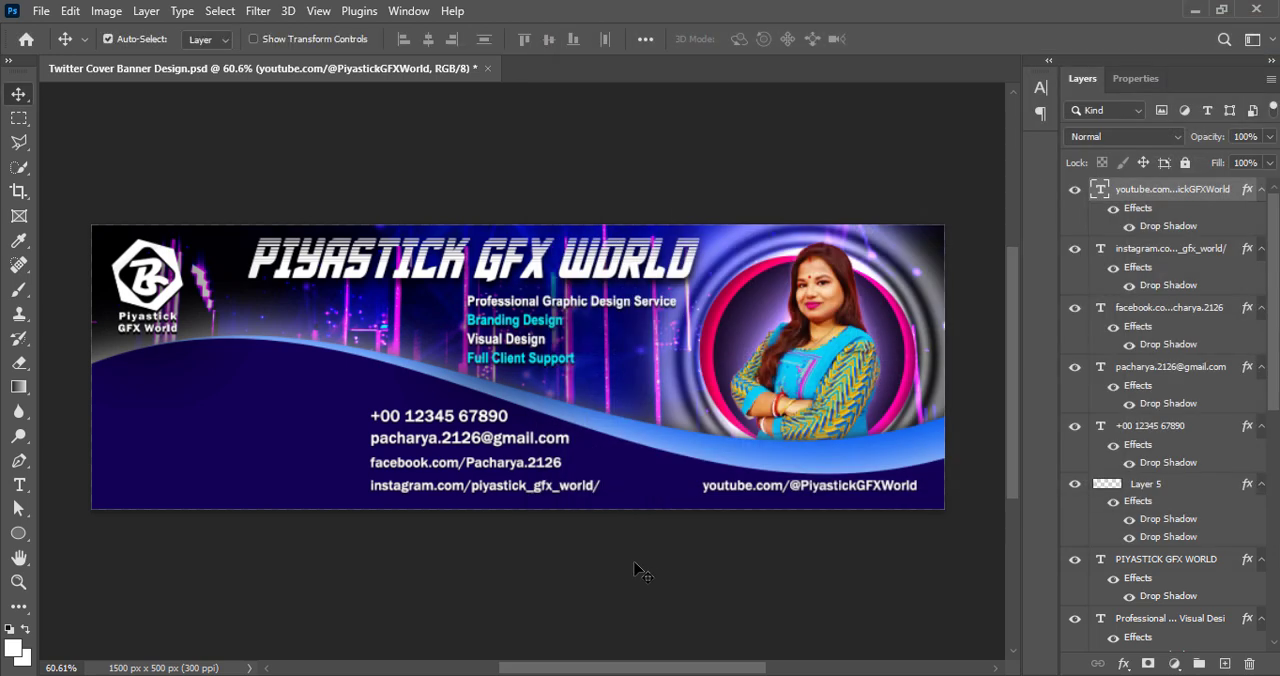
click(640, 572)
key(ctrl+s)
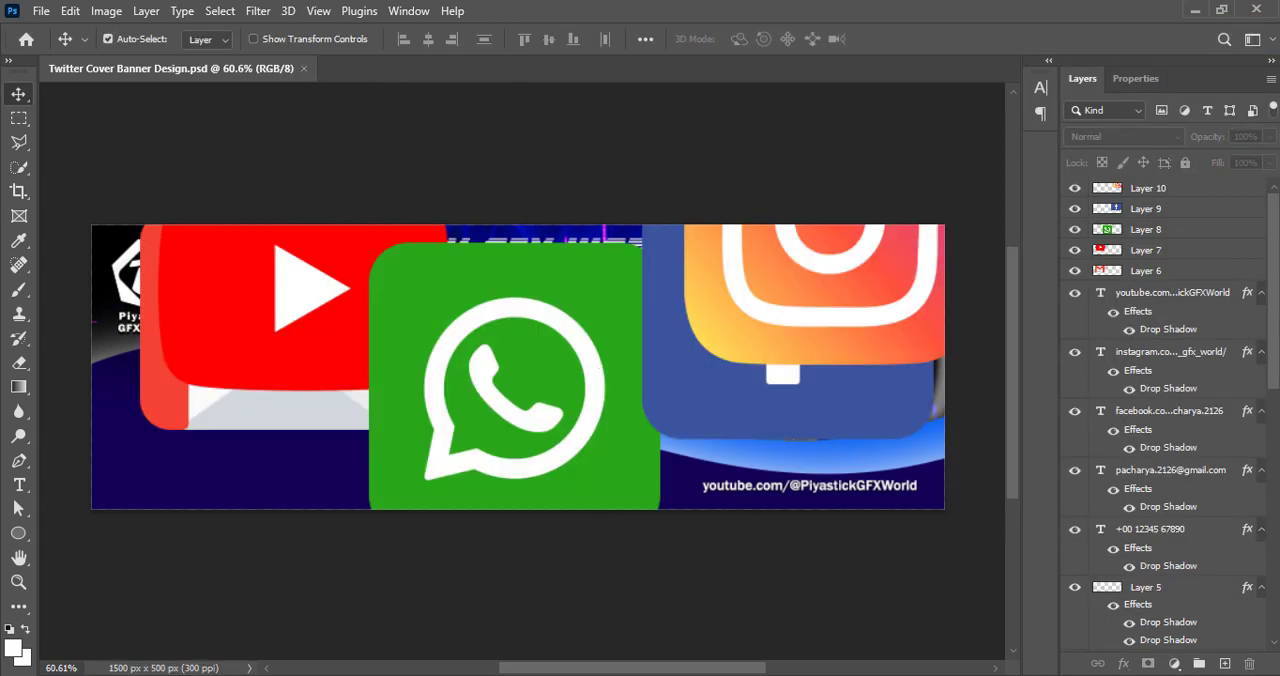
Bring the social media icons into the banner and adjust the WhatsApp icon's vibrance and brightness/contrast
drag(420, 350, 405, 384)
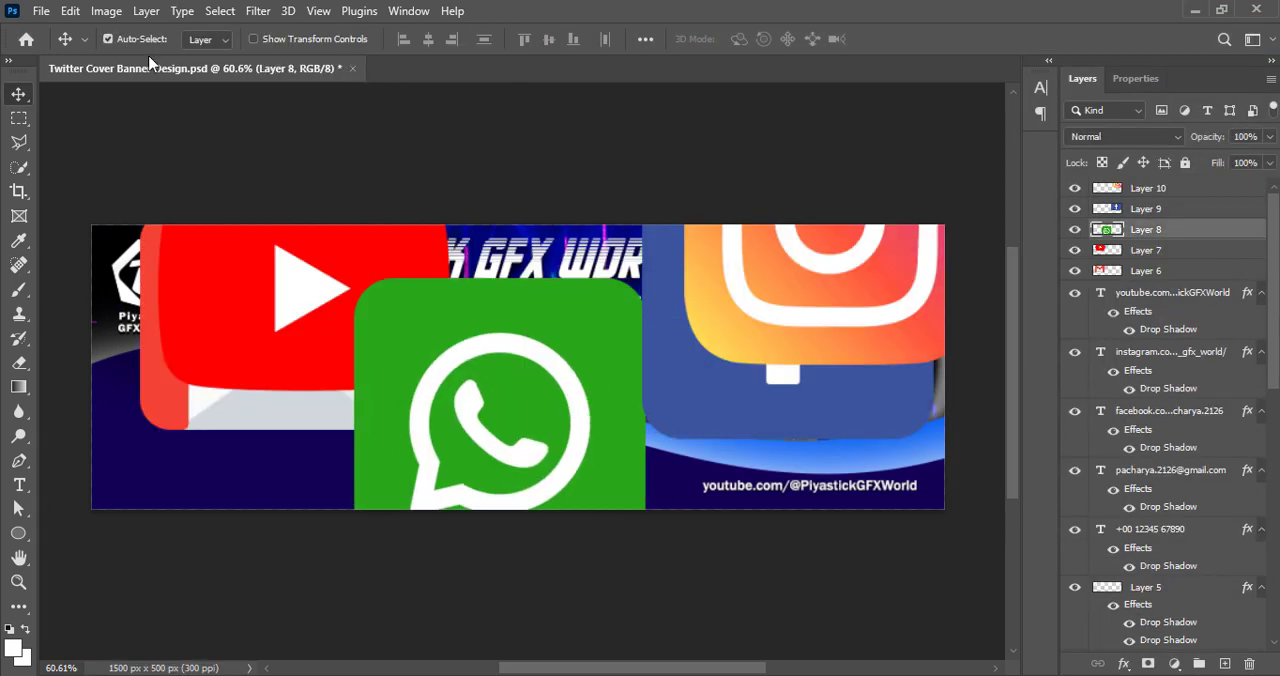
click(106, 11)
mouse_move(120, 61)
click(330, 141)
click(563, 143)
click(106, 11)
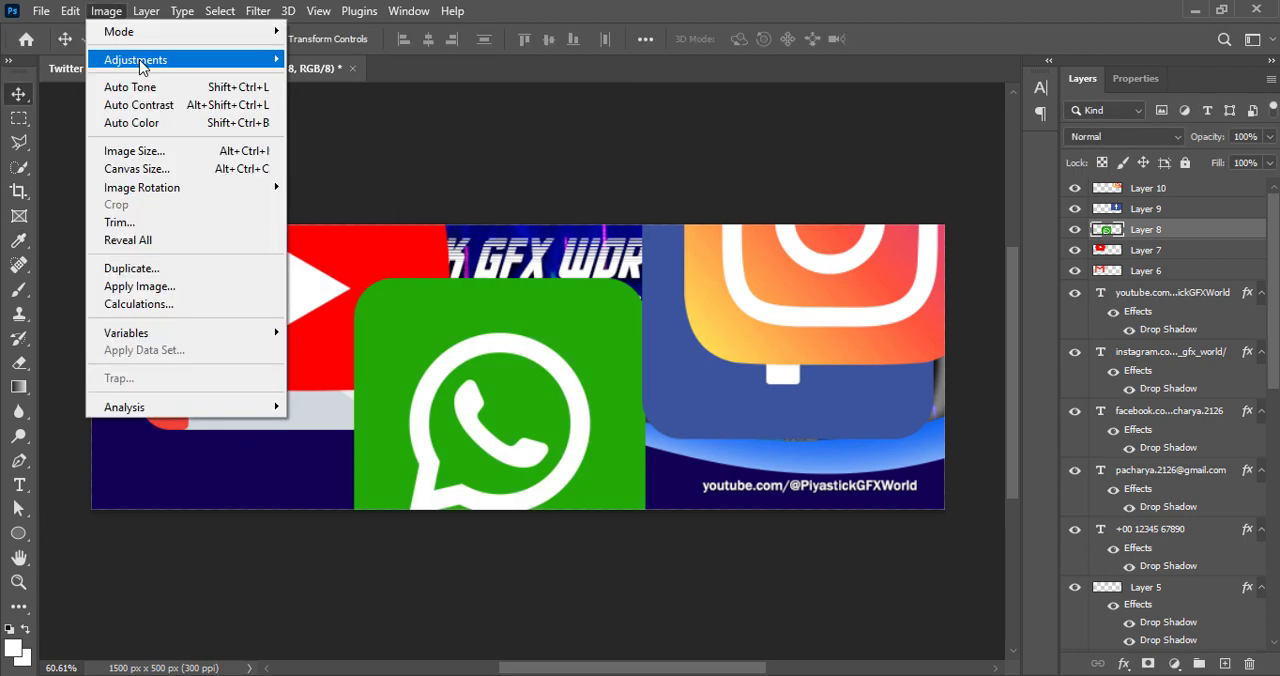
click(330, 60)
click(949, 69)
Darken the WhatsApp icon with Curves, bending the RGB midpoint at input 124 down to output 89
click(106, 11)
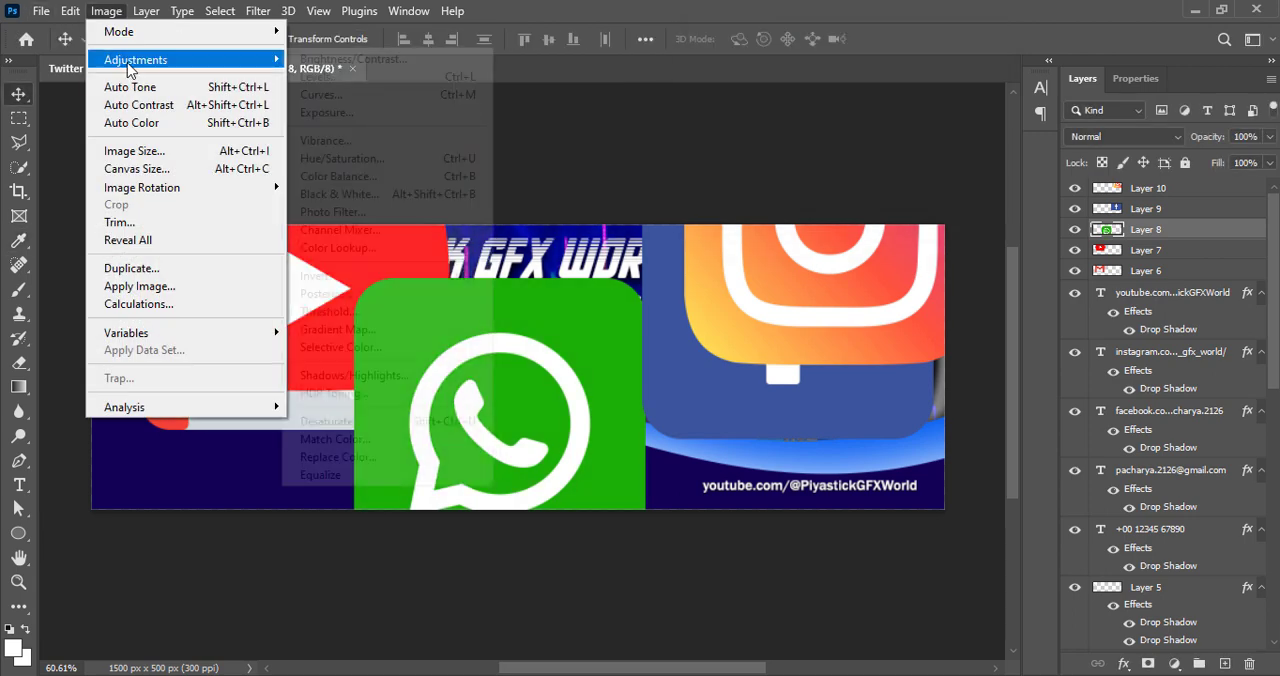
click(330, 101)
drag(793, 241, 790, 273)
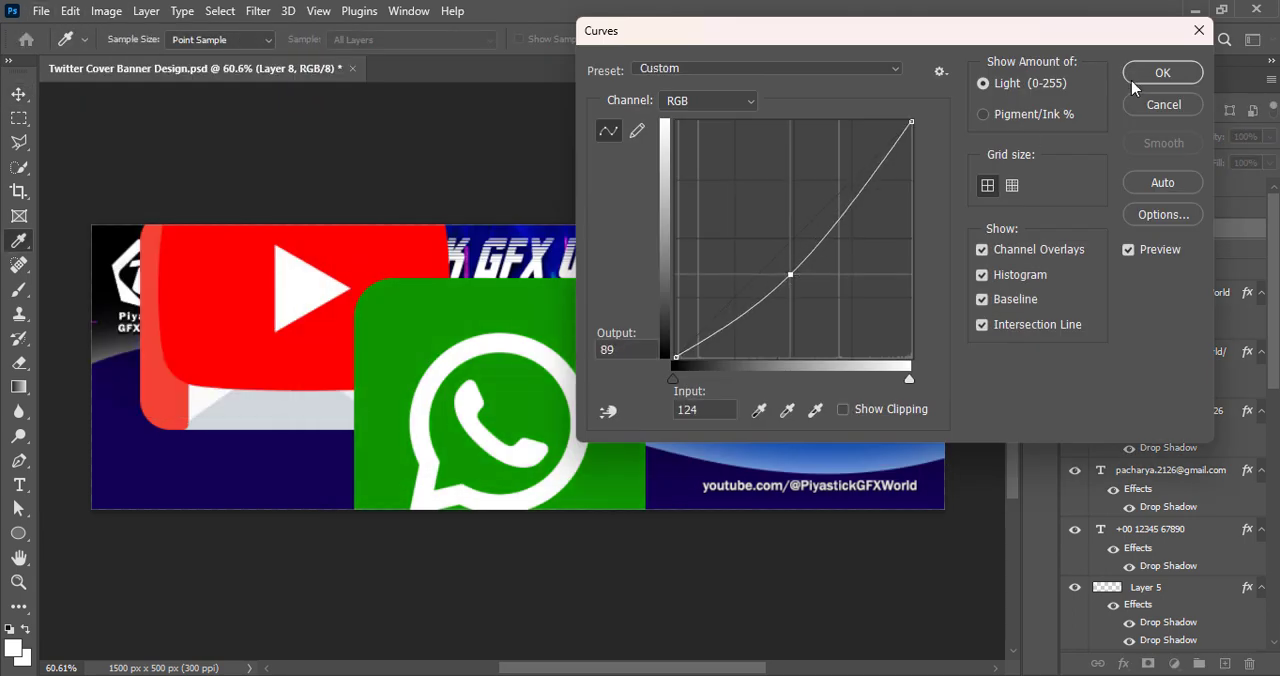
click(1162, 73)
Move the YouTube and Gmail icons toward the banner's upper-left corner and shift the WhatsApp icon left
drag(298, 347, 186, 262)
drag(265, 393, 99, 274)
drag(441, 402, 343, 402)
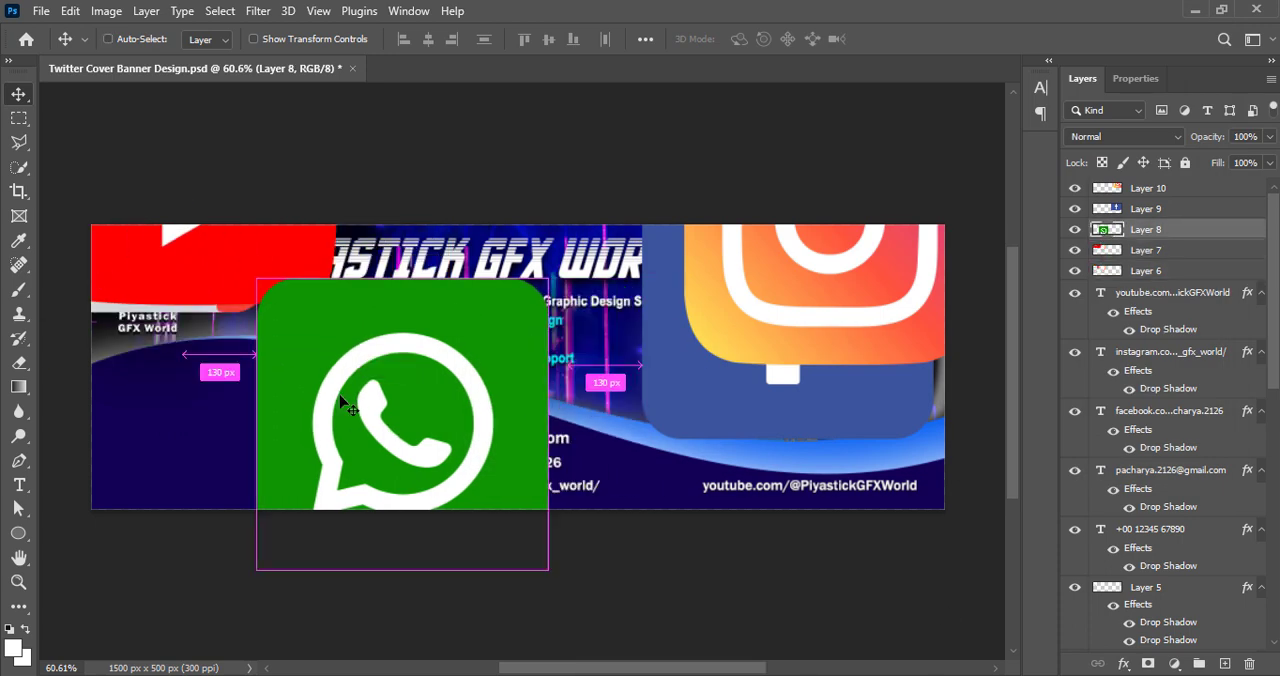
Scale the WhatsApp icon to about 6.5% and place it just left of the phone number
key(ctrl+t)
drag(545, 424, 341, 396)
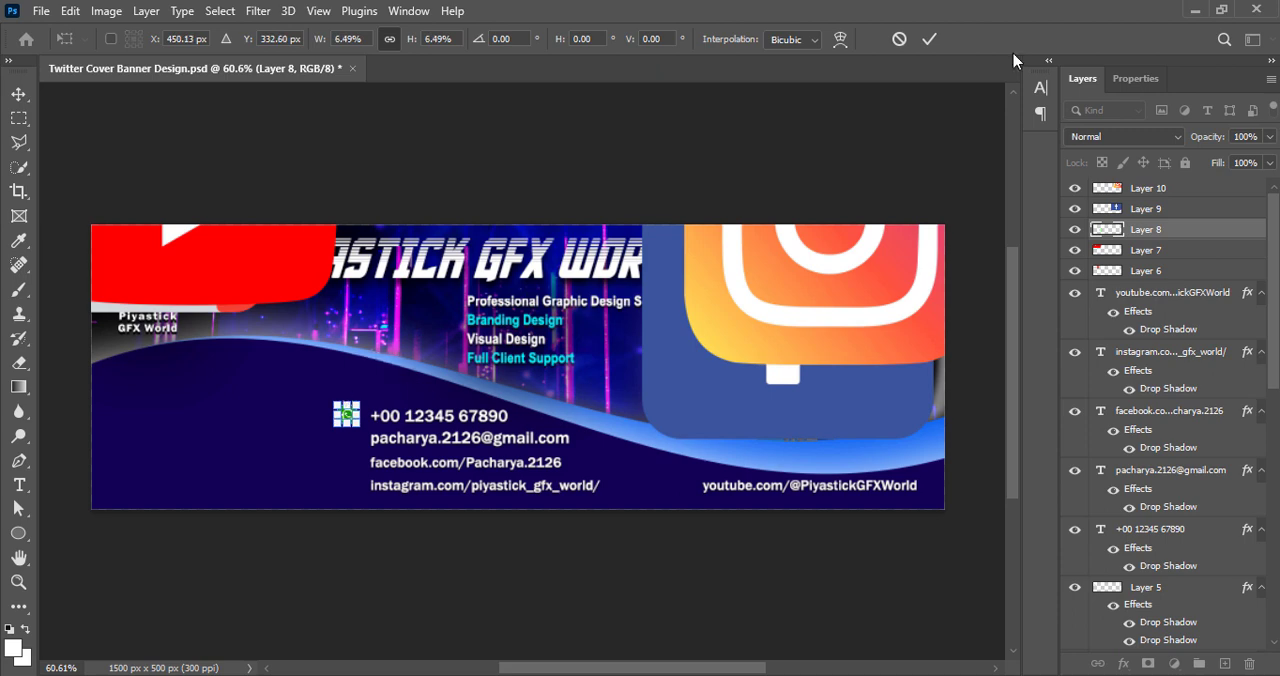
key(Return)
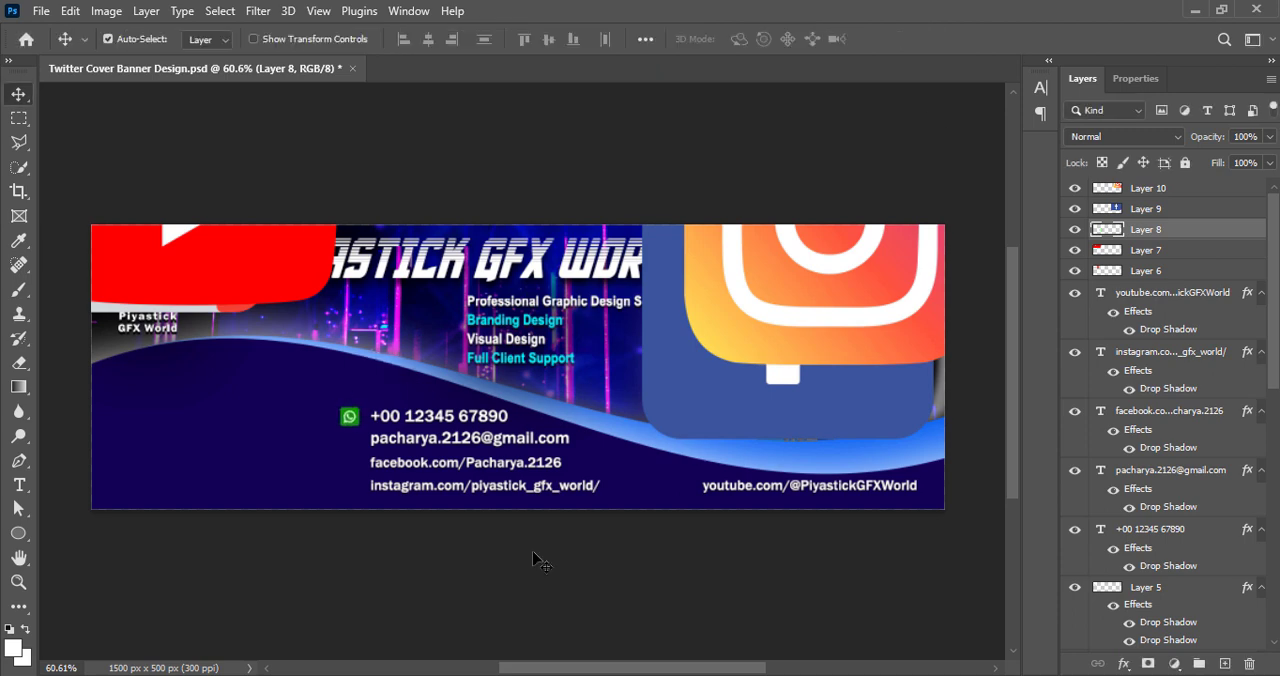
Move the YouTube icon to the middle of the banner and set its contrast to 53
drag(260, 264, 547, 412)
click(106, 11)
mouse_move(135, 57)
click(330, 138)
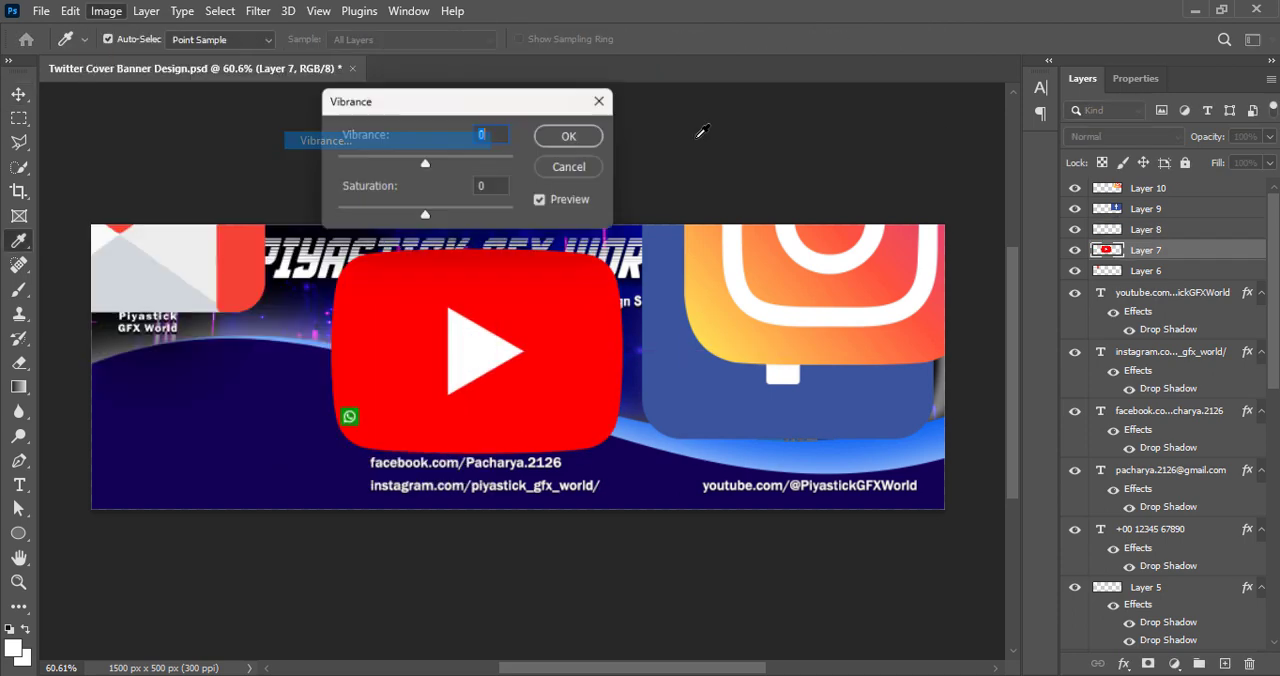
drag(426, 164, 561, 157)
click(566, 166)
click(106, 11)
click(330, 58)
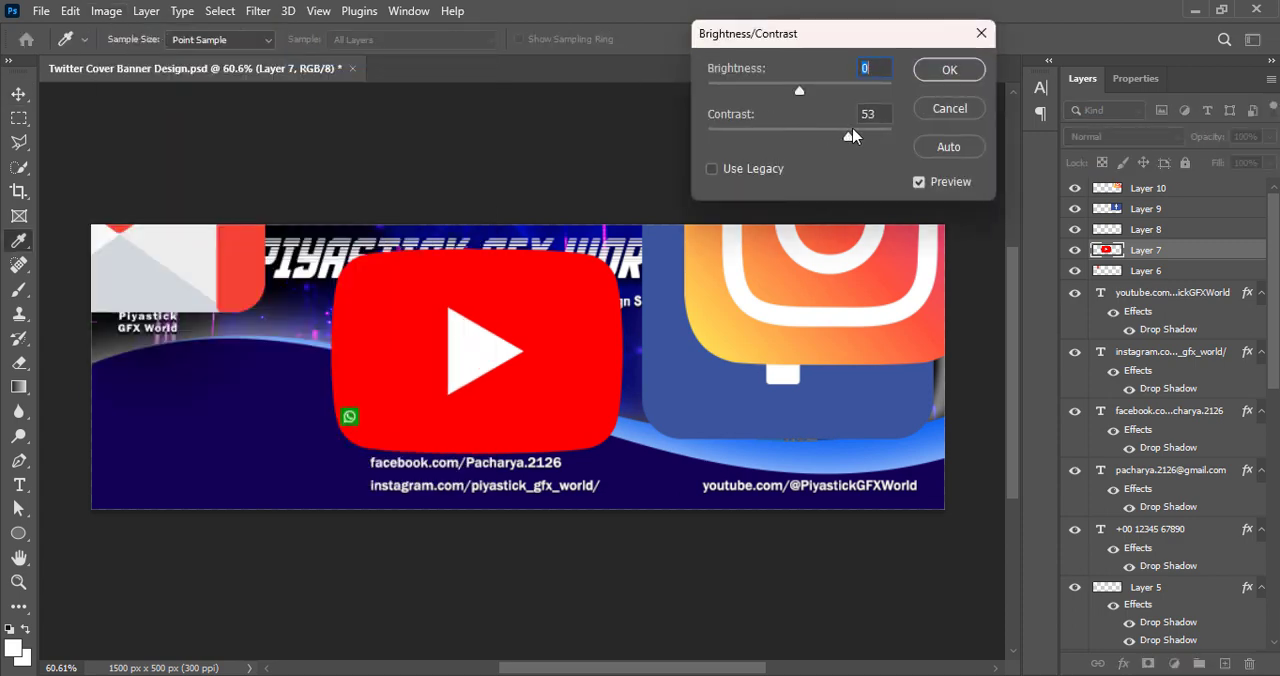
click(950, 70)
Darken the YouTube icon with Curves, bending the RGB midpoint at input 131 down to output 82
click(106, 11)
click(330, 95)
drag(793, 240, 797, 281)
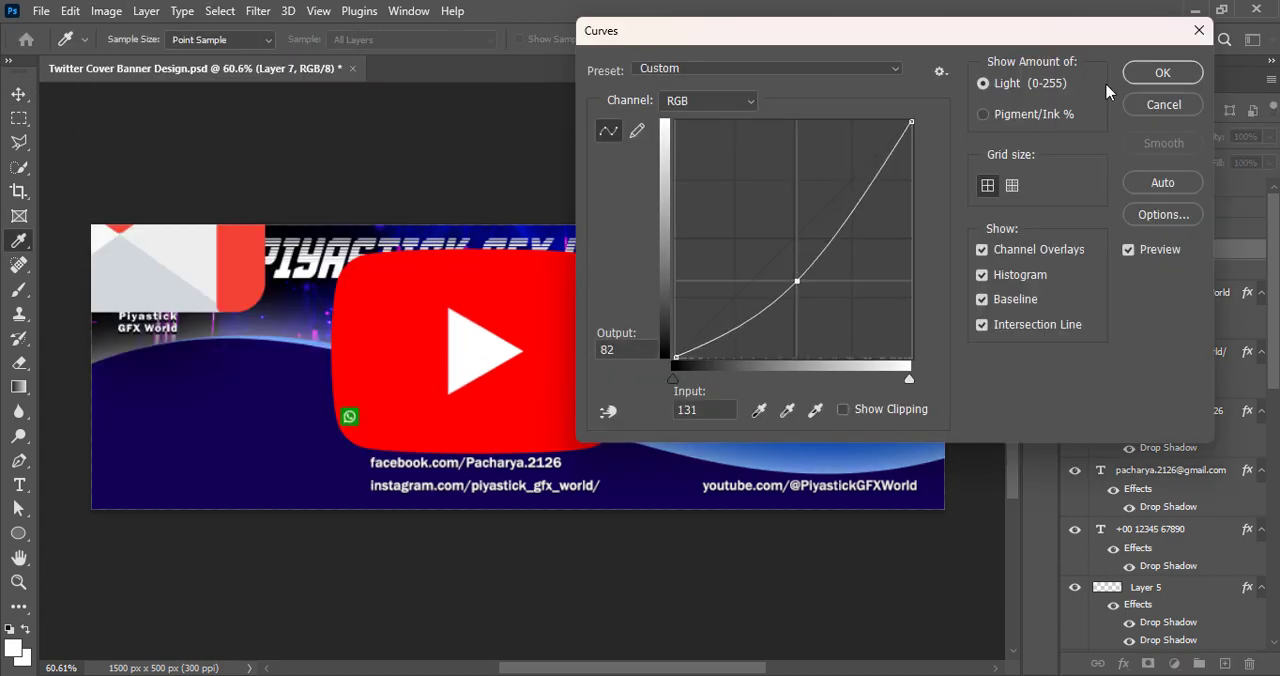
click(1158, 76)
Scale the YouTube icon down to text height and place it just left of the YouTube address
key(ctrl+t)
drag(332, 248, 467, 344)
drag(502, 388, 593, 437)
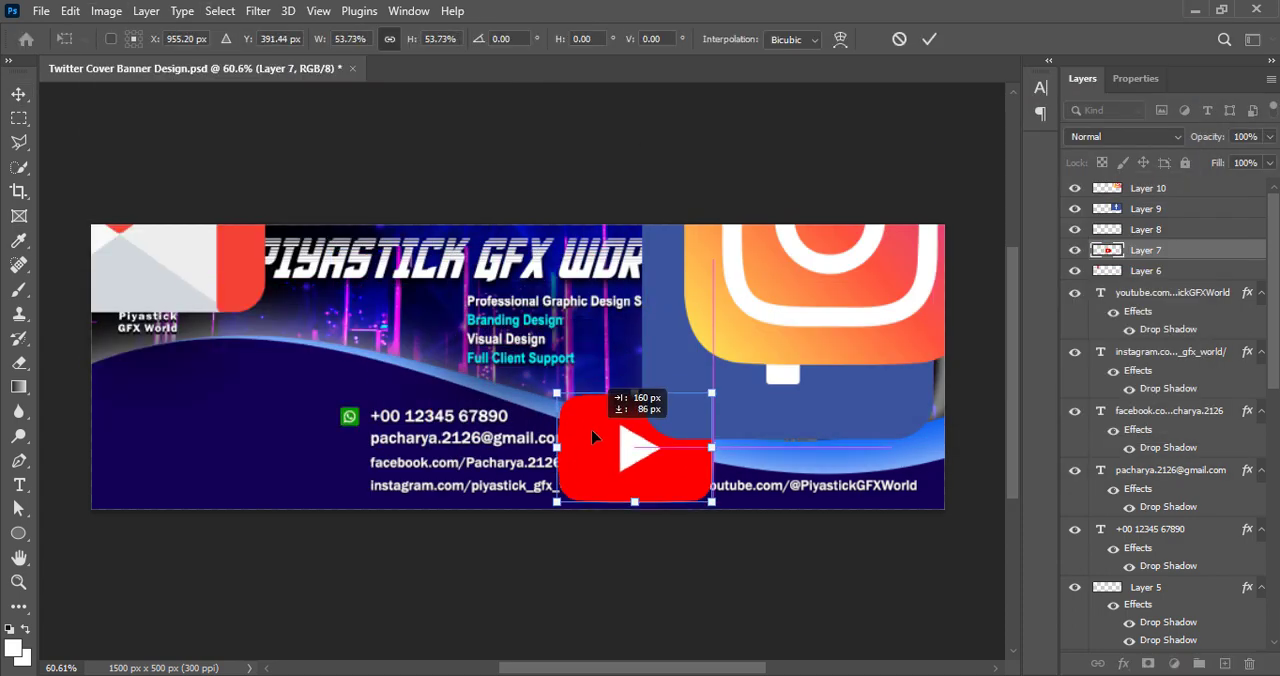
drag(557, 392, 688, 478)
key(Return)
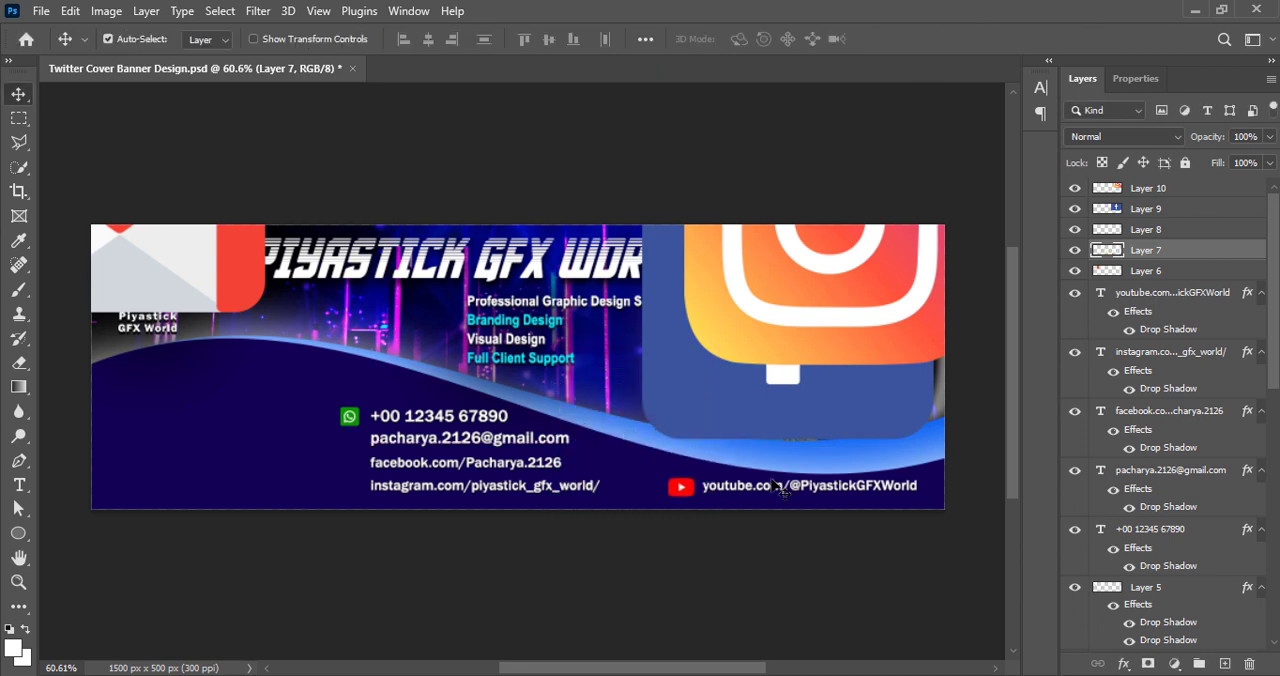
Move the Gmail icon to the middle of the banner and increase its vibrance and contrast
drag(190, 270, 575, 355)
click(106, 11)
mouse_move(133, 57)
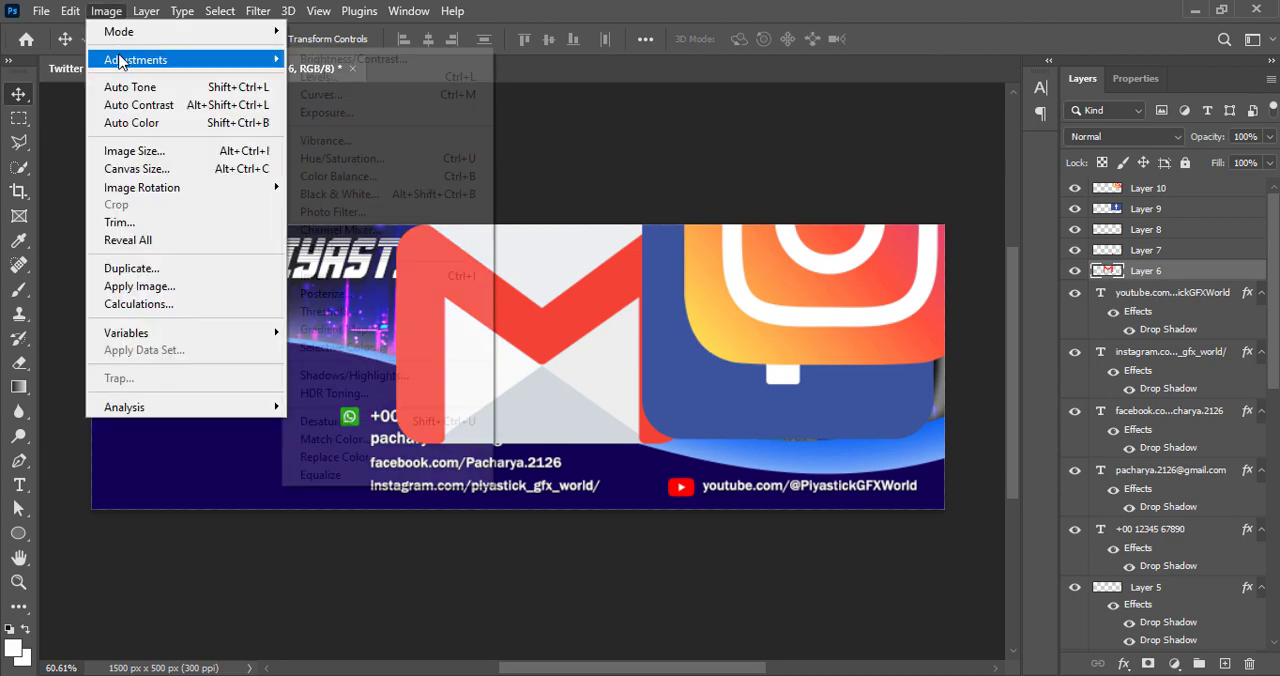
click(330, 140)
drag(426, 165, 518, 165)
click(576, 137)
click(106, 11)
click(386, 60)
drag(799, 135, 848, 135)
click(944, 70)
click(106, 11)
click(371, 95)
key(Escape)
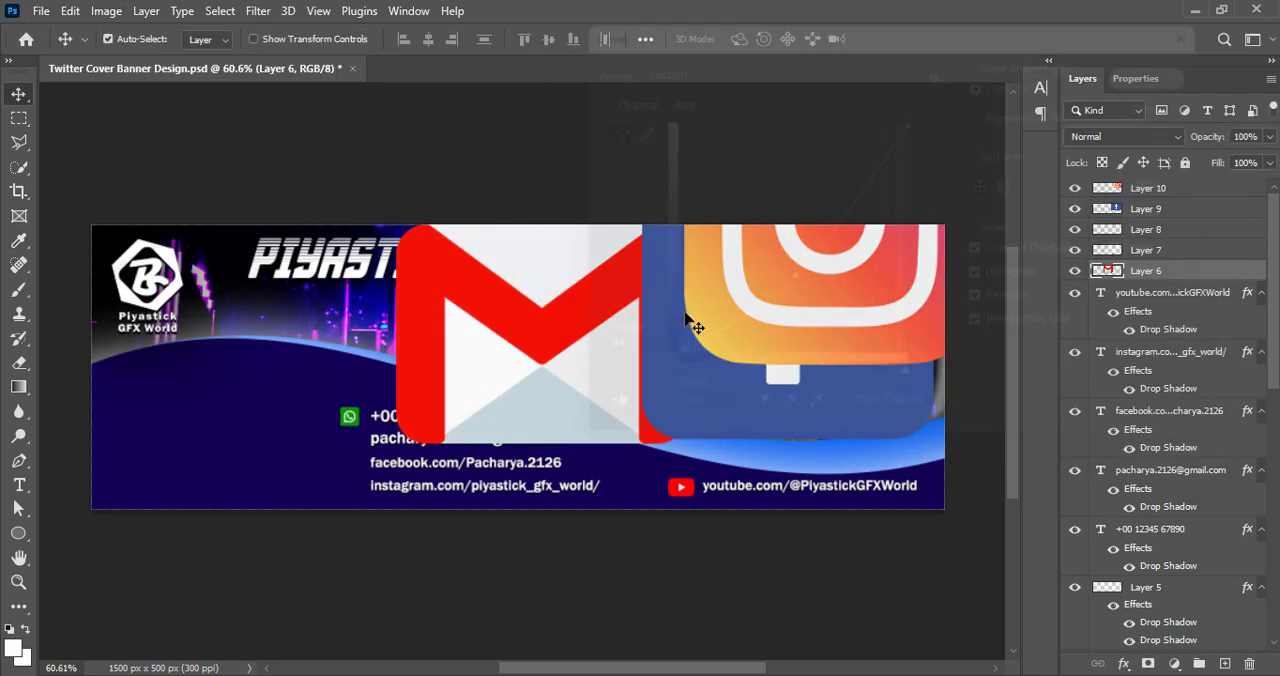
Scale the Gmail icon down to text height and place it just left of the e-mail address
key(ctrl+t)
drag(541, 226, 541, 358)
drag(518, 412, 308, 414)
drag(331, 360, 318, 425)
click(922, 40)
key(ctrl+t)
click(928, 40)
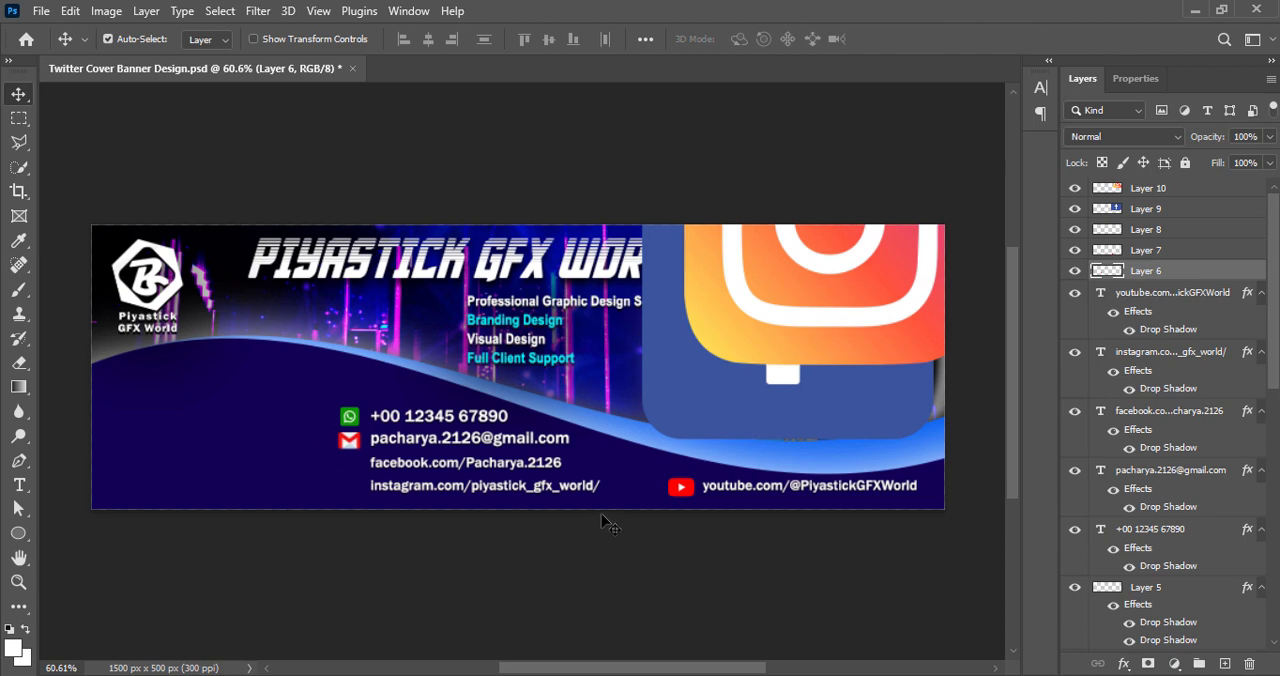
Shrink the Gmail icon slightly so its width comes closer to the WhatsApp icon's
key(super)
key(super)
scroll(530, 392, up, 8)
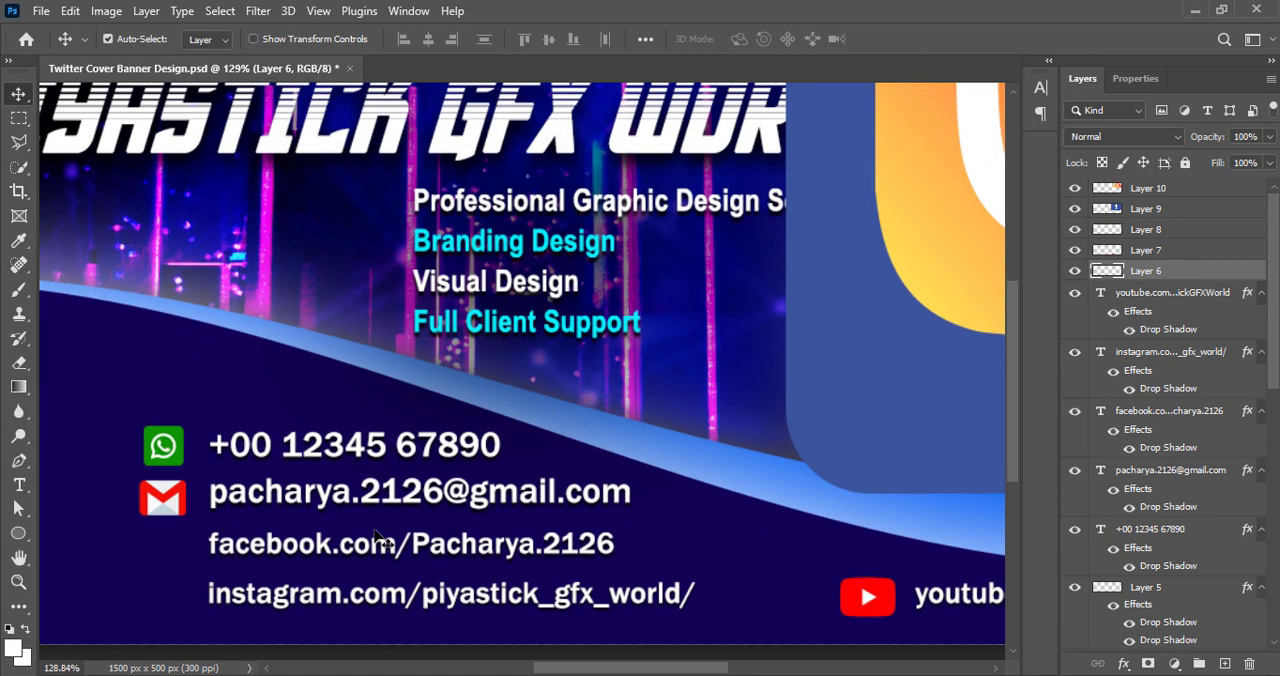
key(ctrl+t)
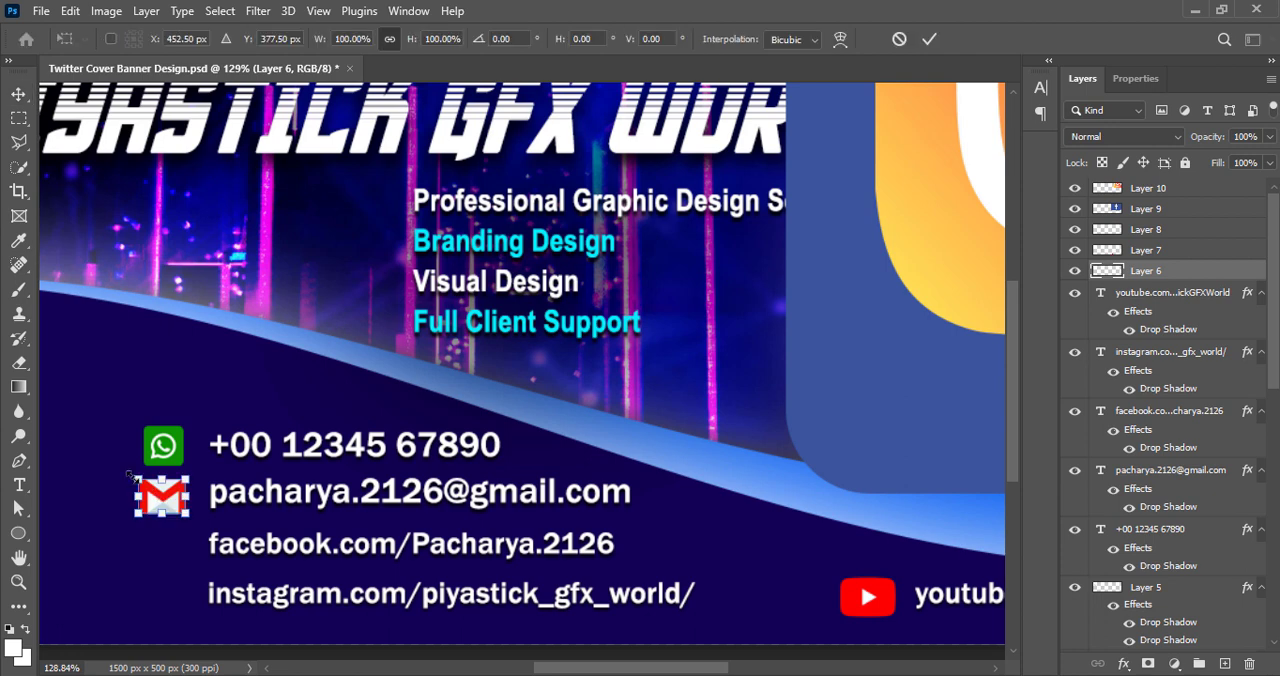
drag(137, 479, 141, 481)
click(928, 40)
Move the Instagram icon toward the middle of the banner and increase its vibrance and contrast
drag(955, 262, 384, 431)
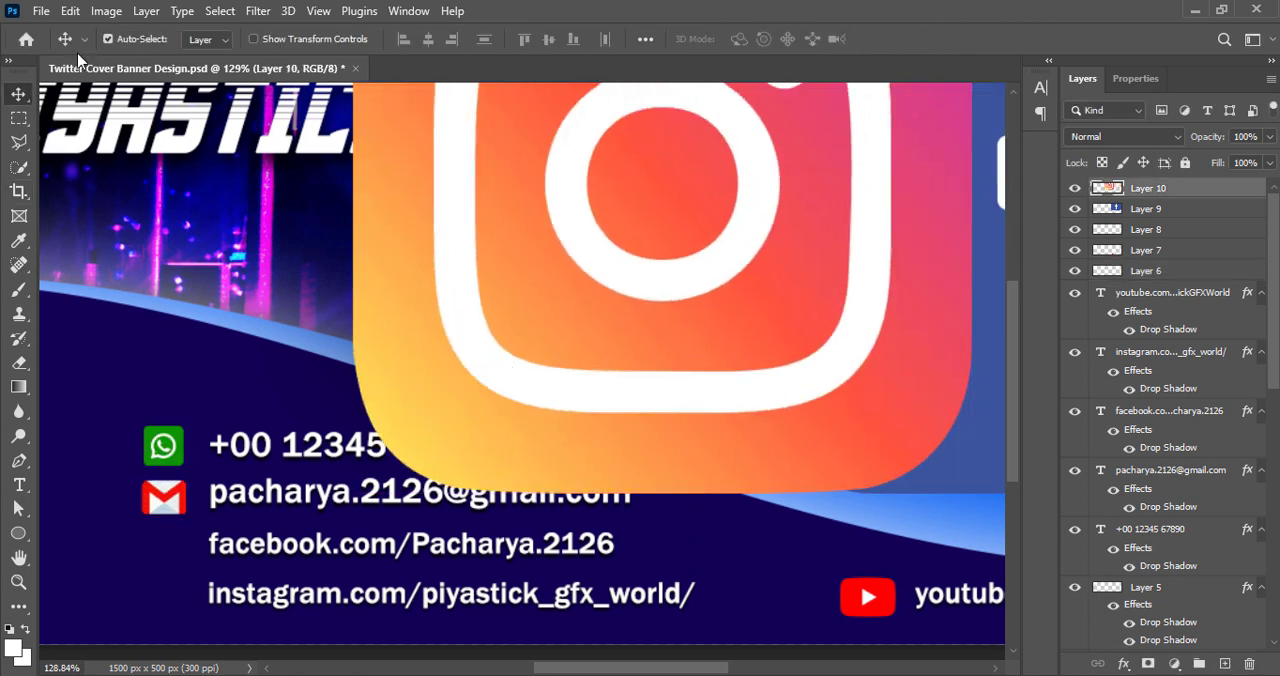
click(106, 12)
mouse_move(108, 56)
click(362, 140)
click(566, 140)
click(106, 12)
click(342, 61)
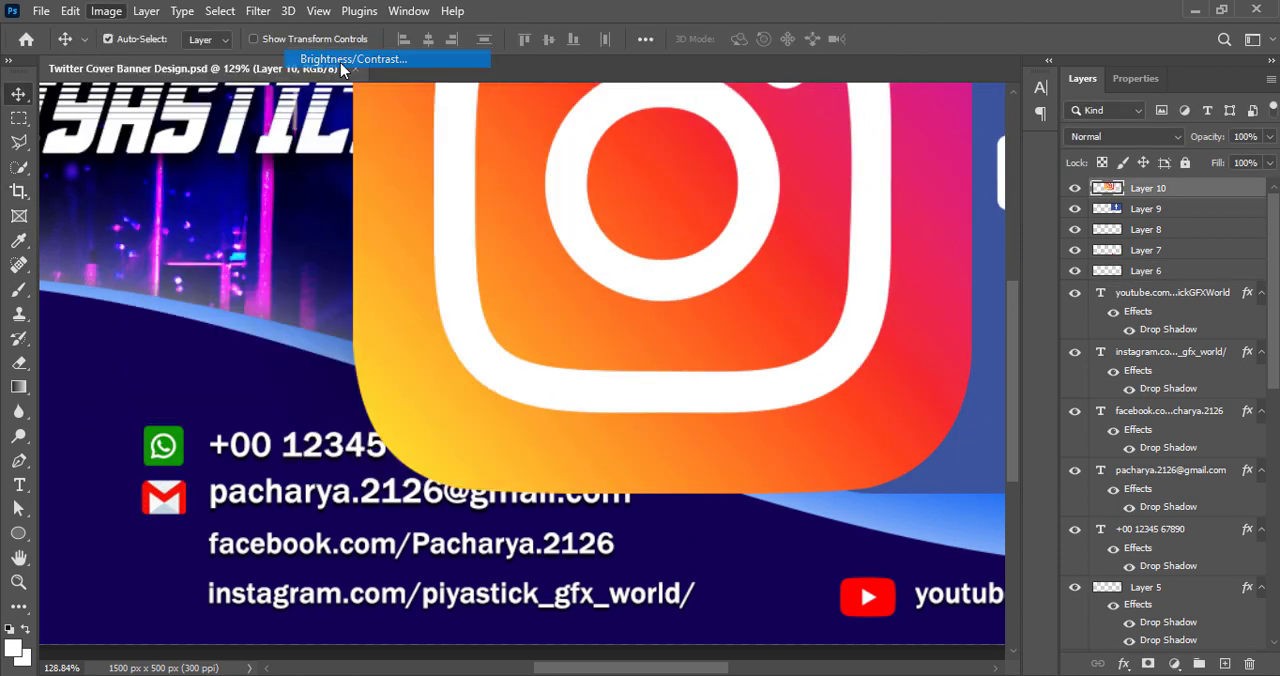
drag(800, 138, 862, 138)
click(949, 70)
Darken the Instagram icon with Curves by bending the RGB midpoint downward
click(107, 12)
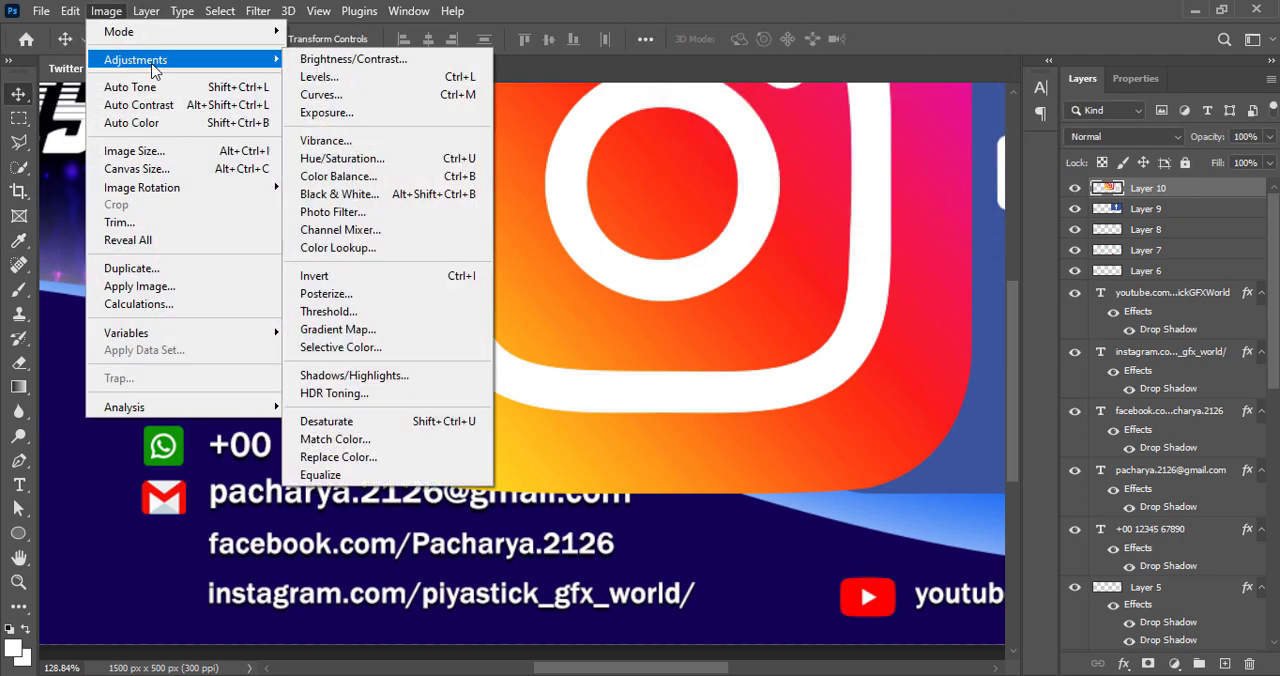
click(363, 97)
drag(796, 238, 799, 288)
click(1153, 80)
Scale the Instagram icon down to text height and place it just left of the Instagram address
key(ctrl+t)
drag(354, 185, 619, 202)
drag(728, 234, 156, 498)
drag(212, 270, 206, 572)
drag(208, 604, 165, 590)
click(929, 39)
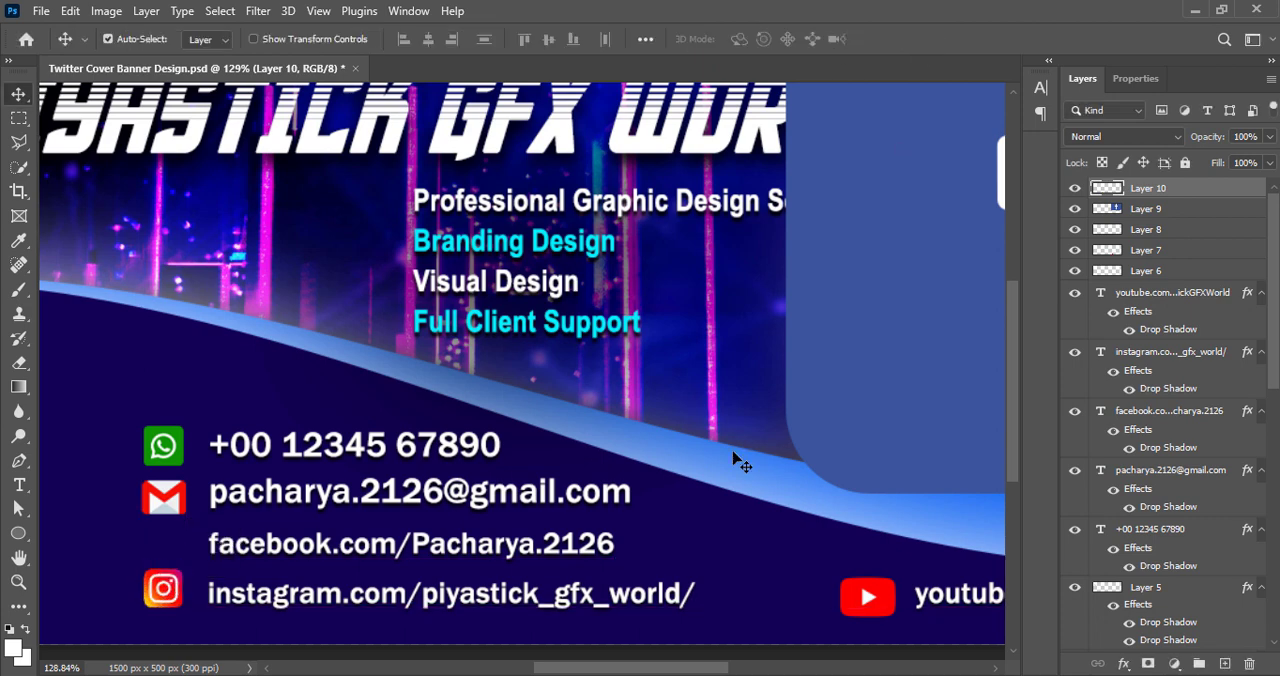
Scale the Gmail icon to about 93.66% and nudge the Instagram icon into line below it
click(166, 508)
key(ctrl+t)
drag(141, 479, 145, 482)
click(929, 39)
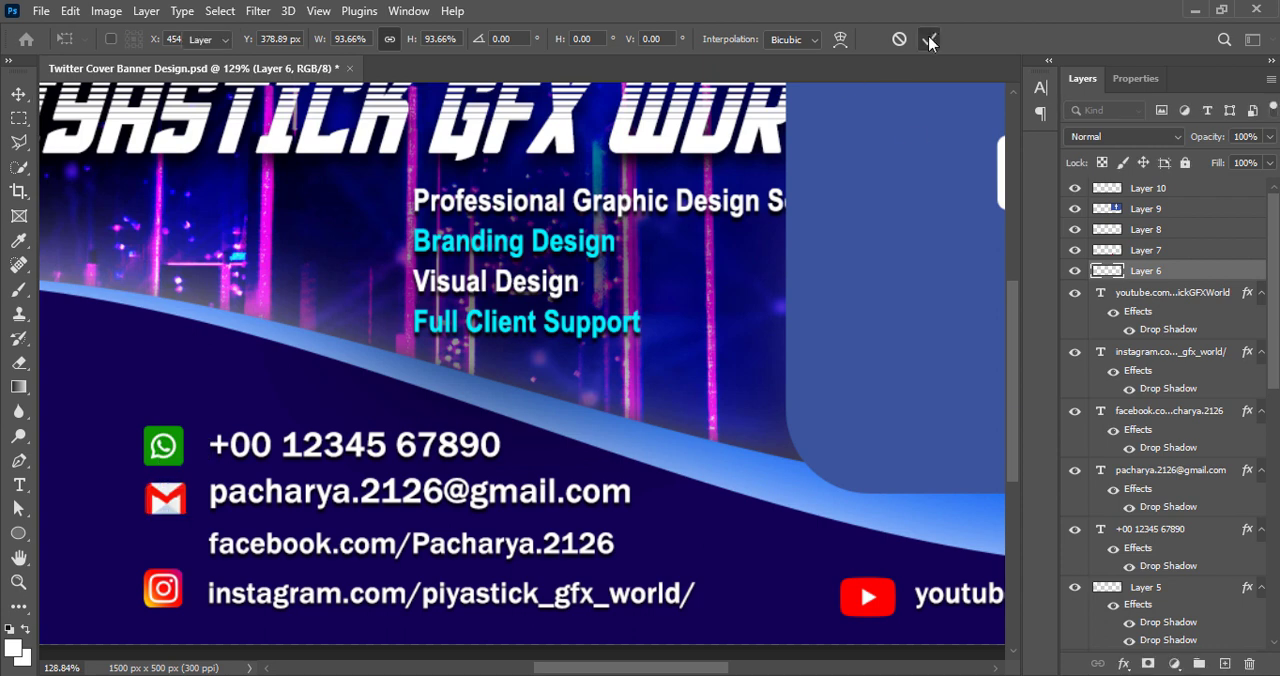
click(192, 575)
drag(166, 595, 164, 592)
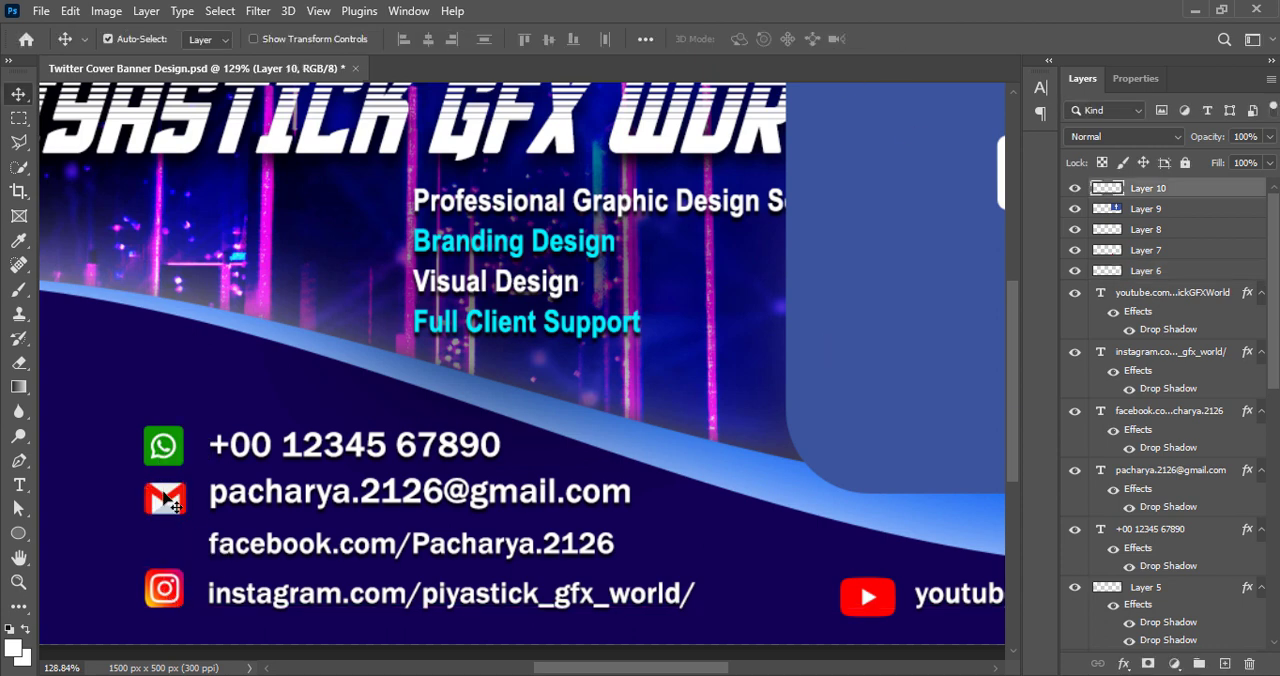
Move the Facebook icon toward the middle of the banner and increase its vibrance and contrast
drag(902, 270, 488, 325)
click(106, 11)
mouse_move(136, 59)
click(335, 142)
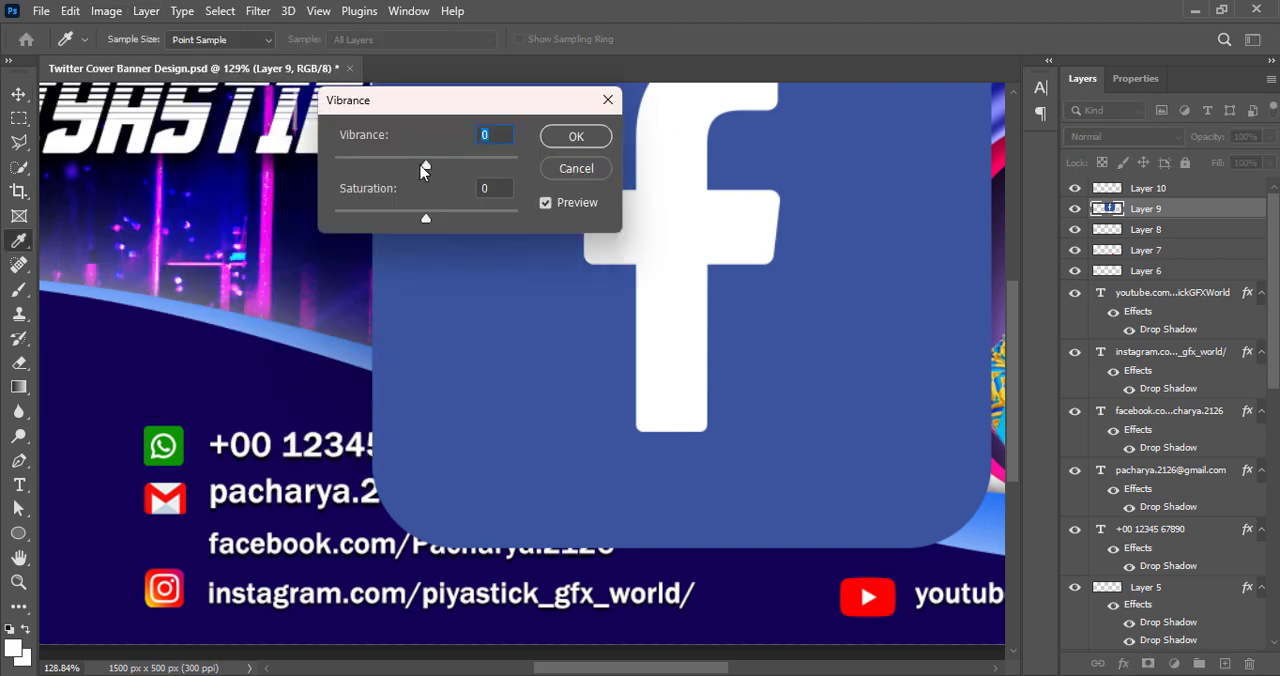
drag(426, 167, 512, 167)
click(575, 137)
click(106, 11)
click(353, 60)
drag(799, 135, 830, 135)
click(945, 70)
Darken the Facebook icon slightly with Curves by lowering the RGB midpoint
click(106, 11)
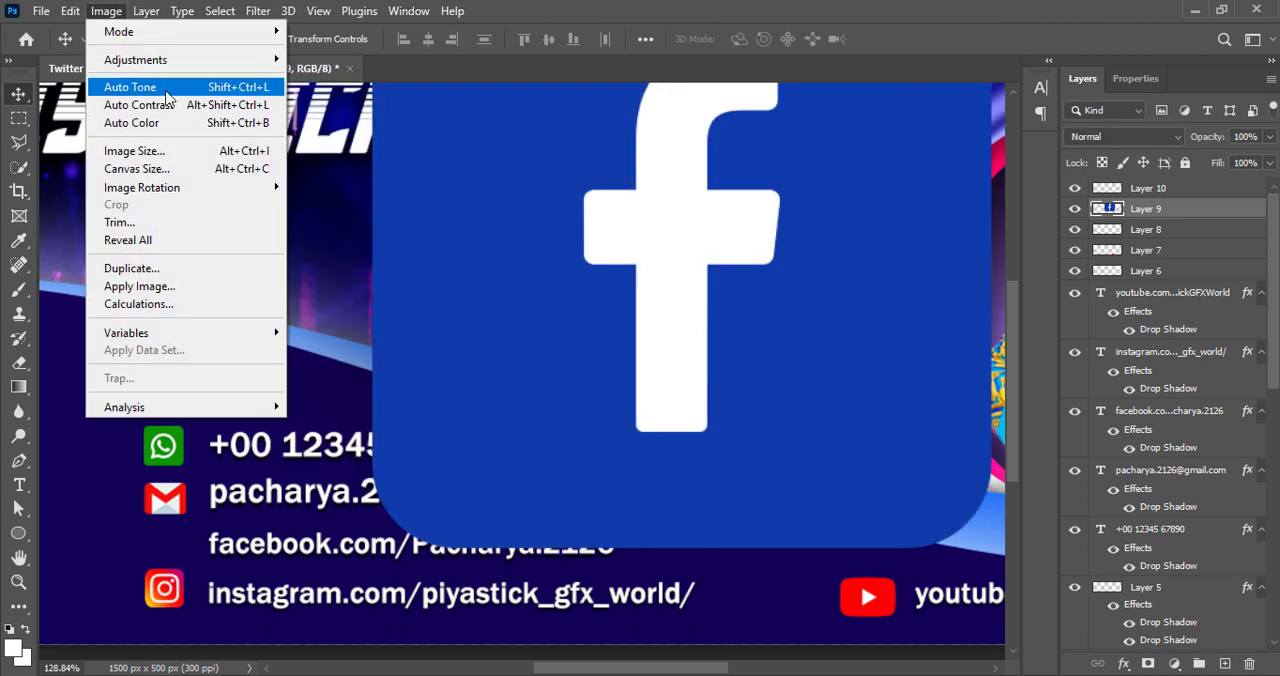
click(350, 101)
drag(794, 238, 795, 252)
click(1160, 74)
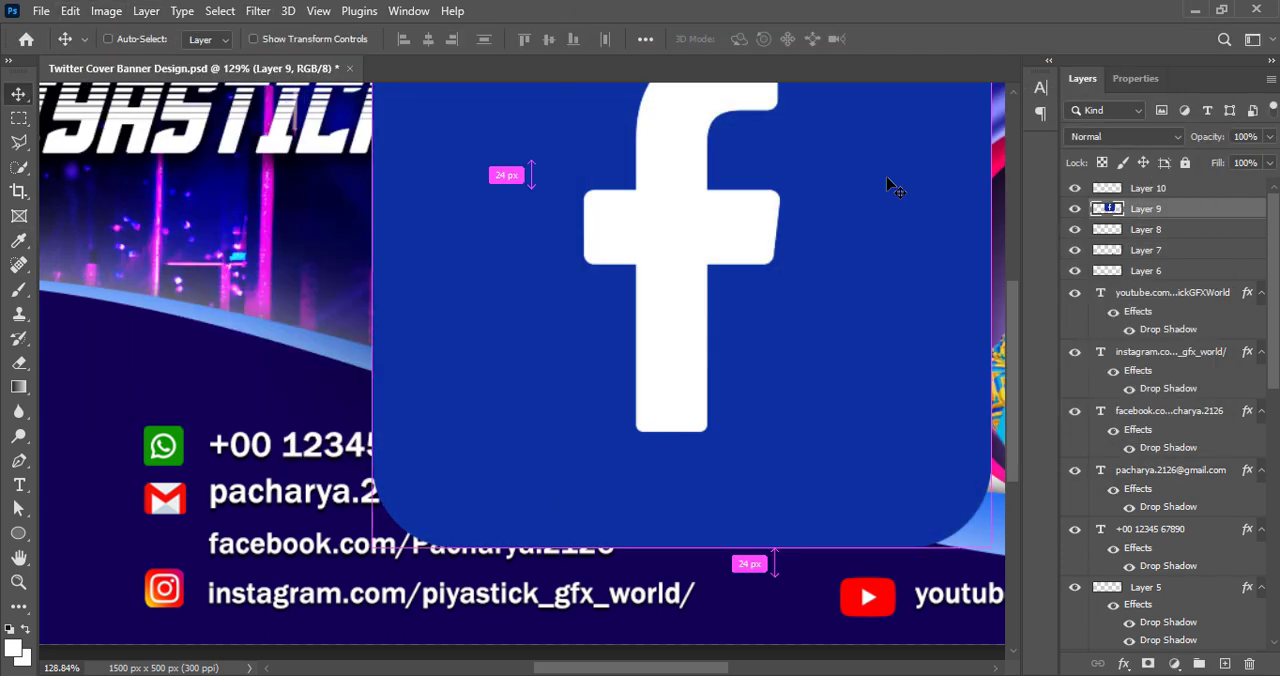
Scale the Facebook icon to about 5.29% and place it just left of the Facebook address
key(ctrl+t)
drag(372, 239, 751, 239)
drag(875, 306, 151, 512)
drag(308, 314, 137, 485)
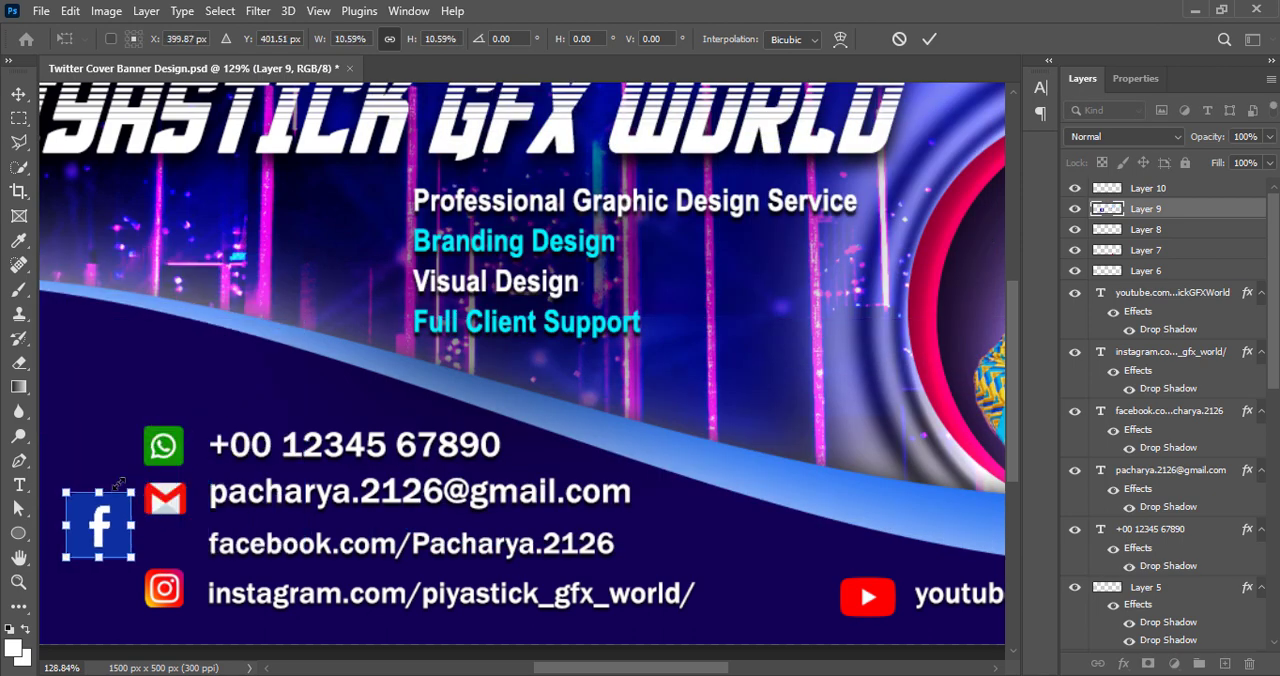
drag(91, 531, 137, 541)
drag(118, 496, 160, 514)
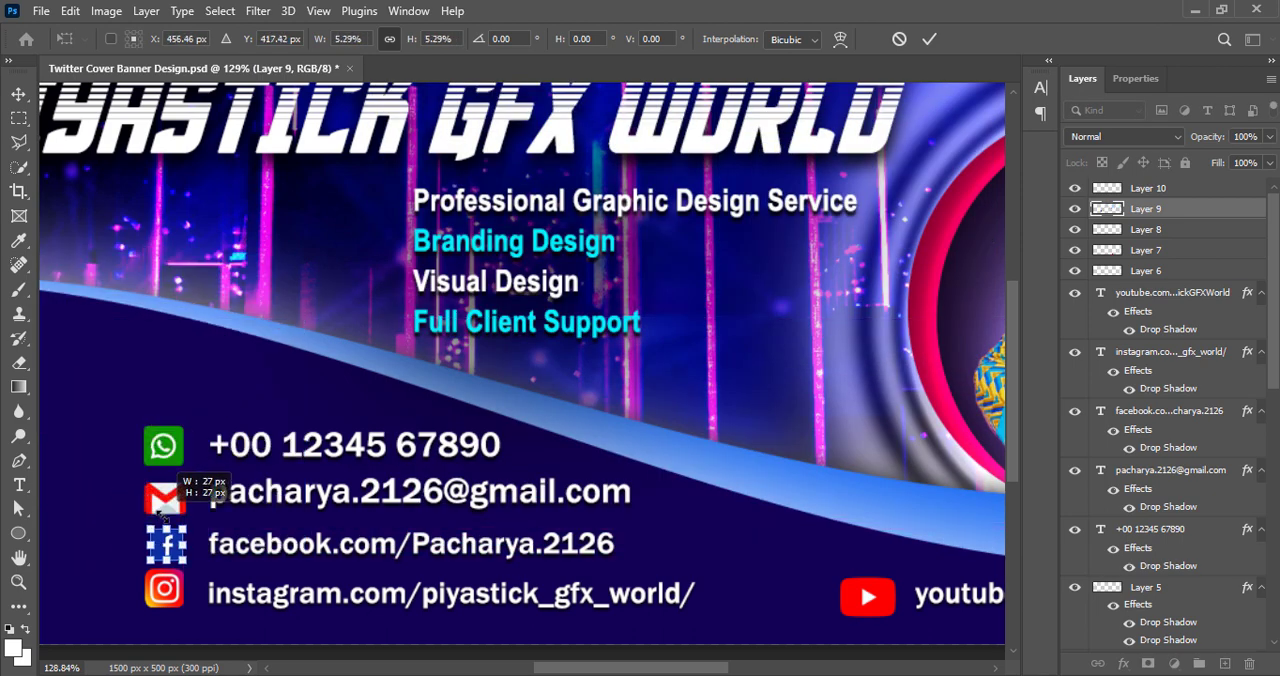
click(930, 39)
Shrink the Gmail and WhatsApp icons to match the Facebook icon's size and left edge
click(166, 508)
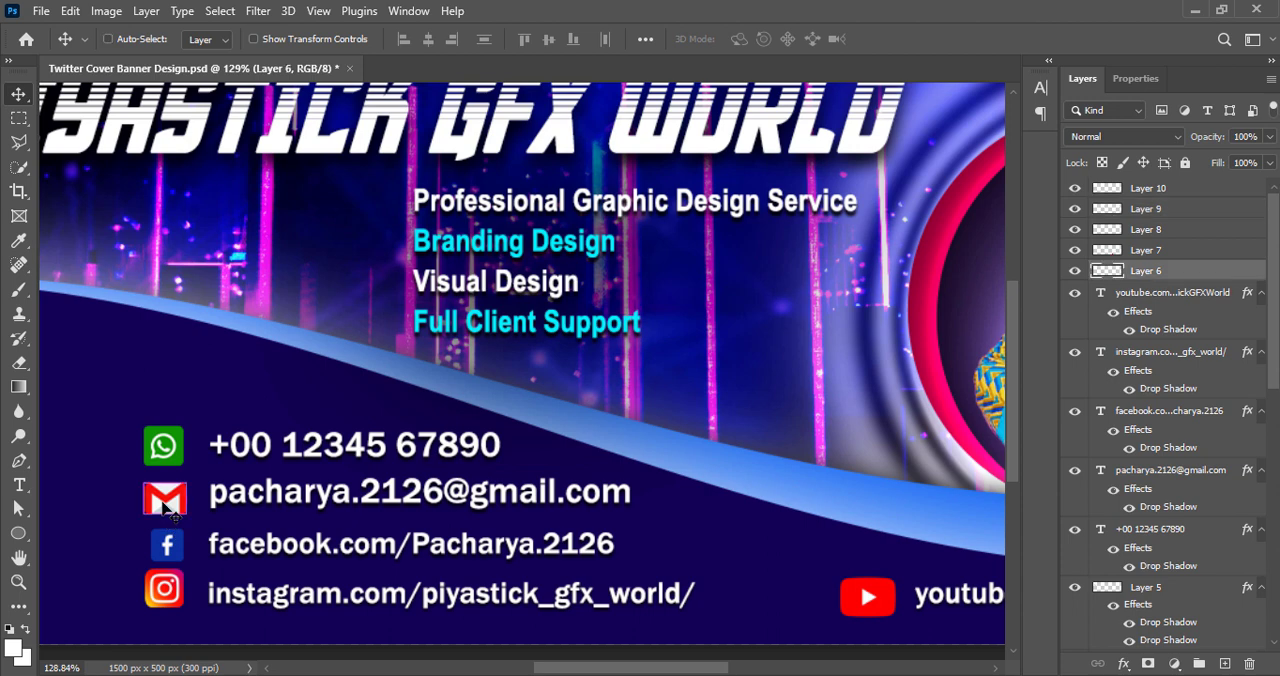
key(ctrl+t)
drag(145, 484, 152, 489)
click(927, 40)
click(163, 445)
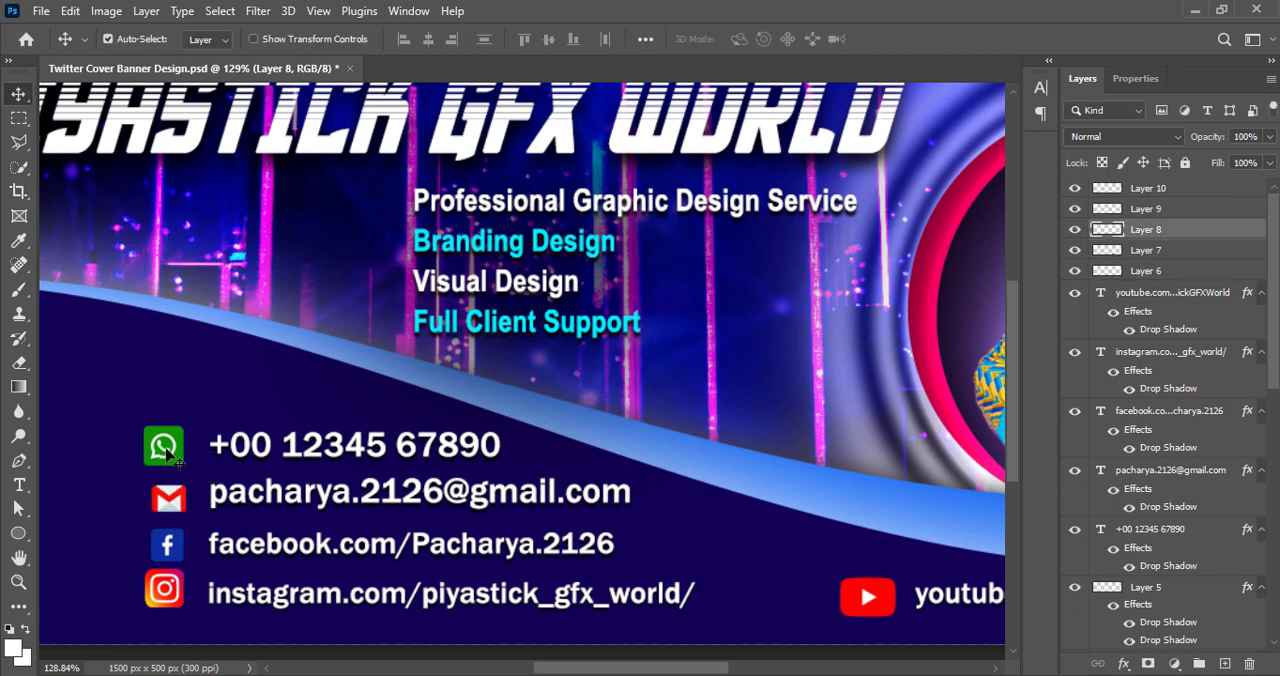
key(ctrl+t)
drag(144, 426, 152, 431)
click(930, 39)
Shrink the Instagram icon to the Facebook icon's size and line up the icons in the contact column
click(165, 595)
key(ctrl+t)
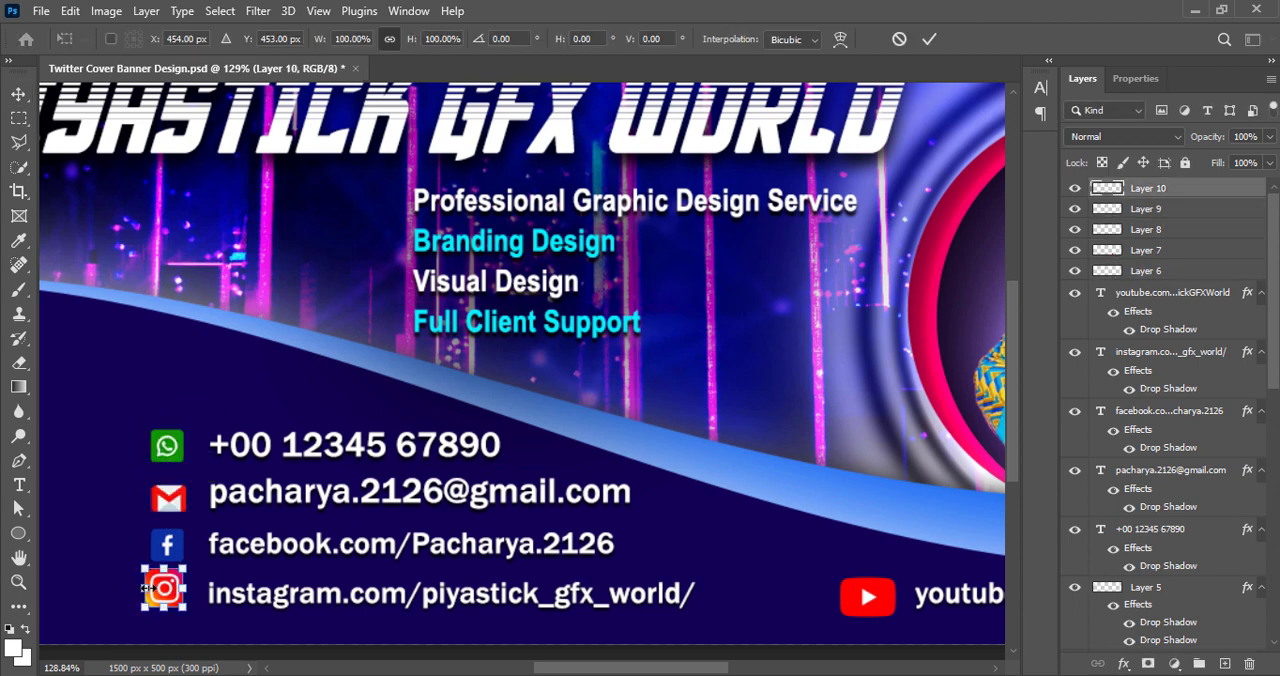
drag(146, 573, 152, 578)
click(930, 39)
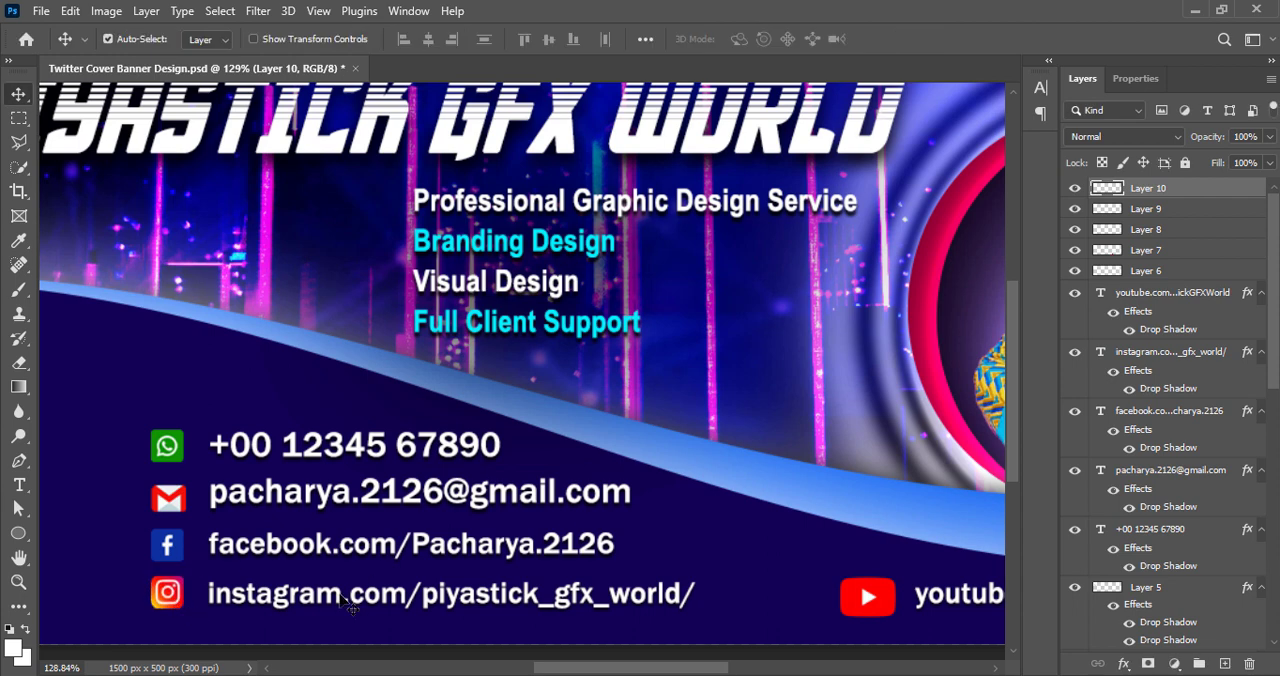
click(166, 447)
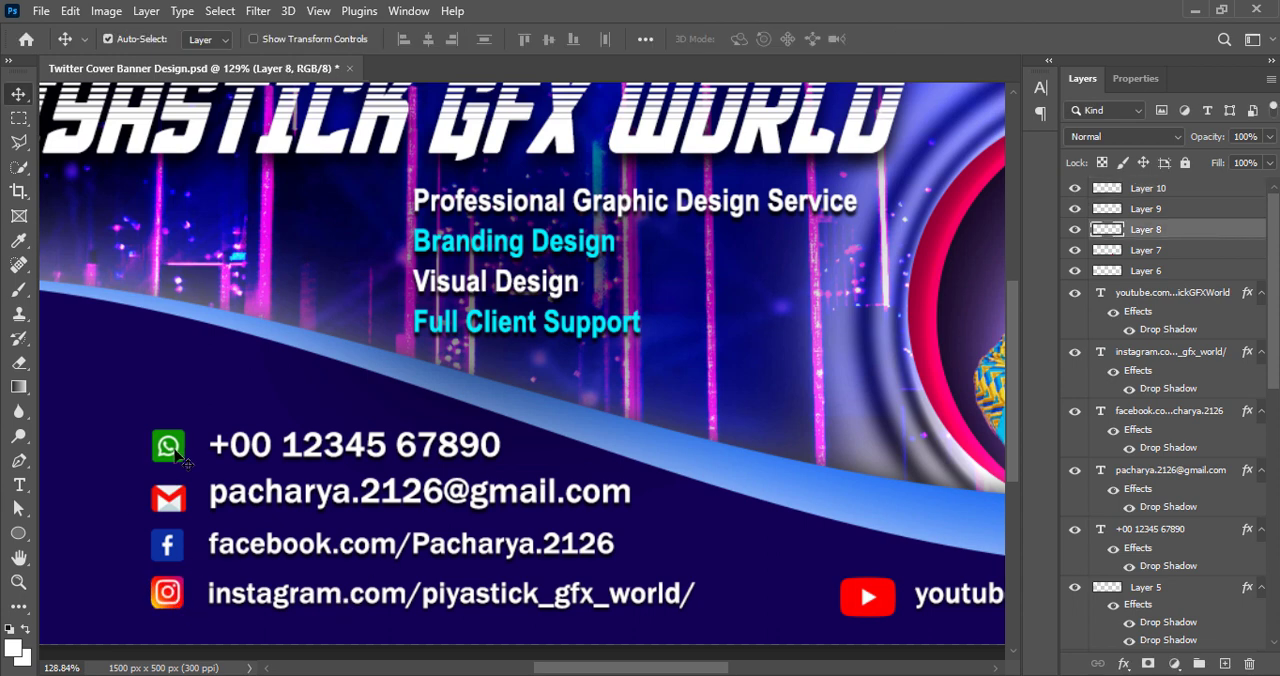
click(168, 555)
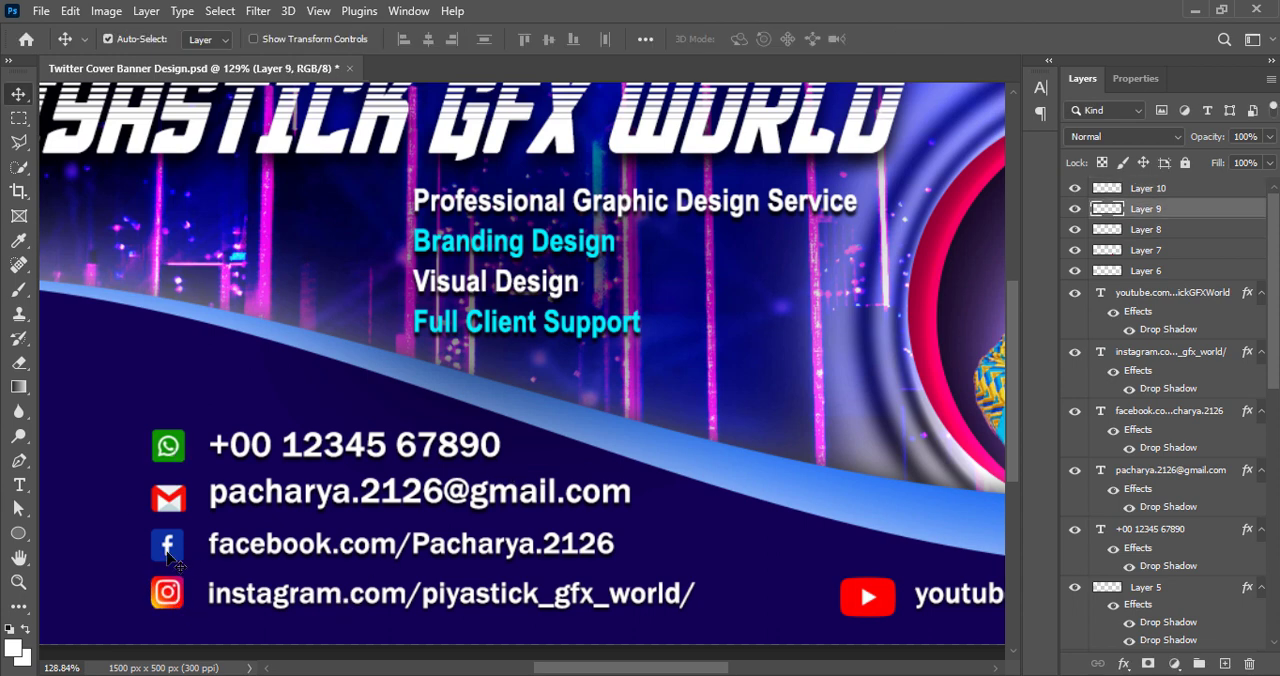
click(168, 594)
Shrink the YouTube icon to match the other icons, keeping it just left of the YouTube address
click(868, 597)
key(ctrl+t)
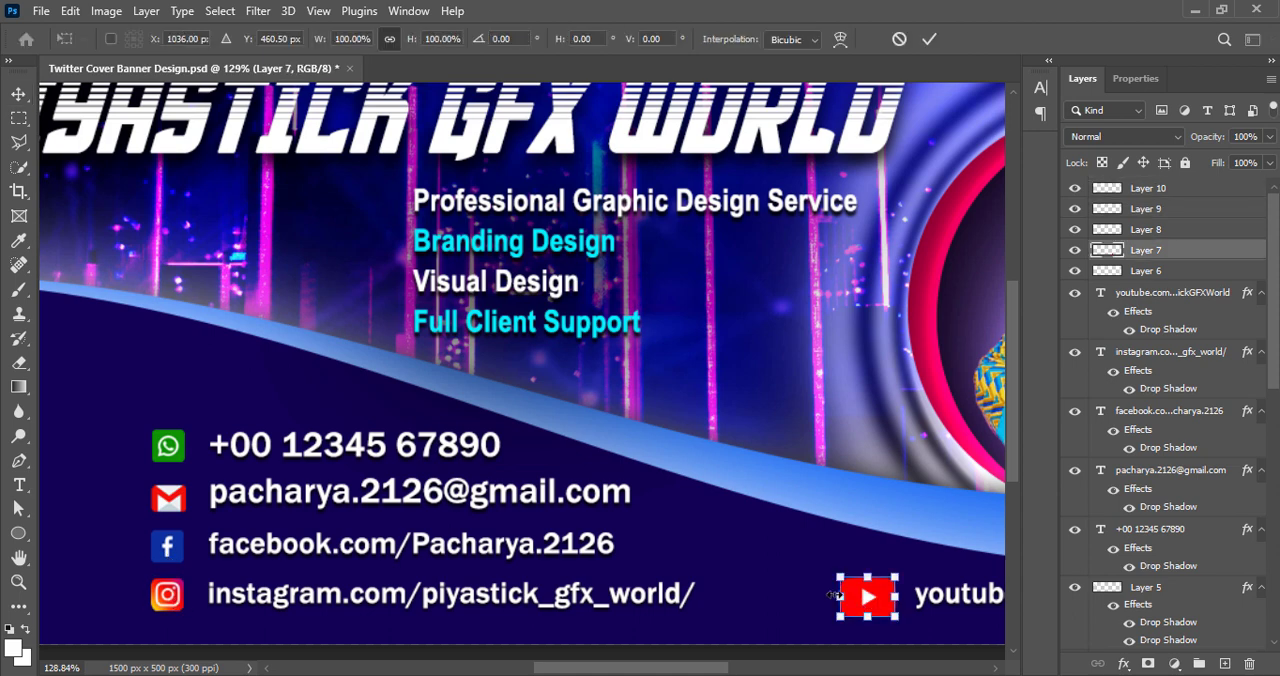
mouse_move(868, 601)
mouse_down()
mouse_move(856, 576)
mouse_move(889, 601)
mouse_up()
click(929, 39)
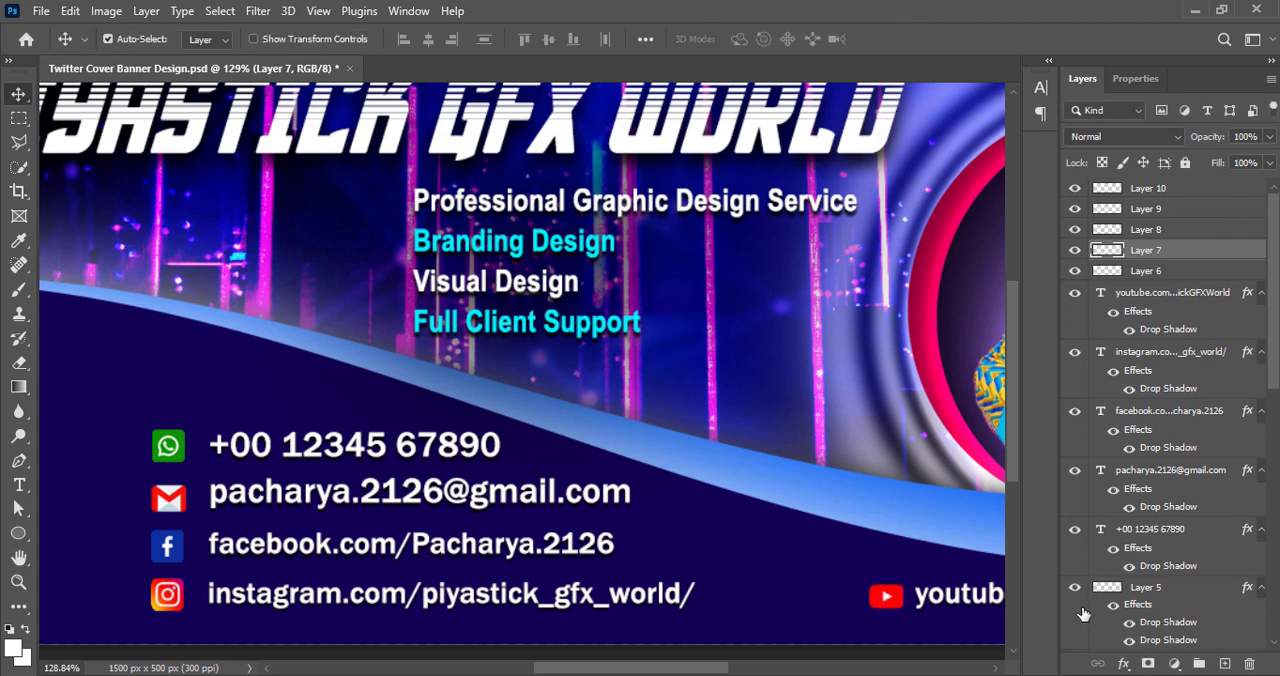
scroll(660, 571, down, 8)
click(697, 360)
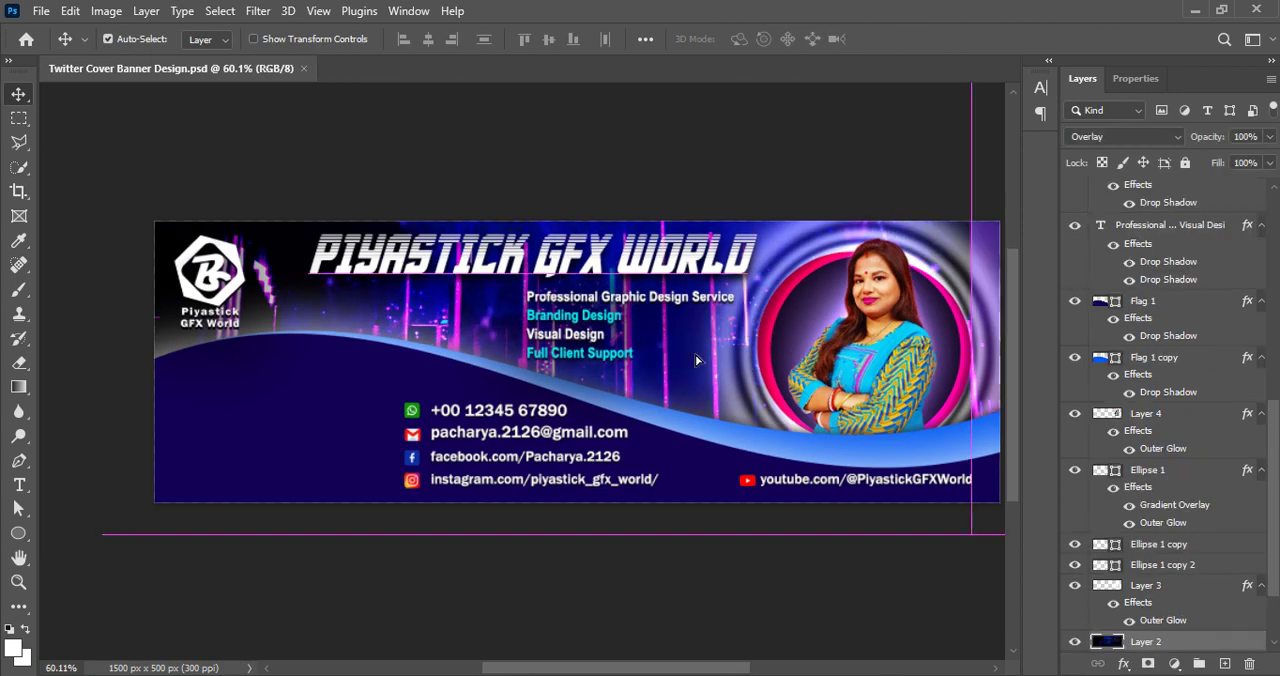
key(ctrl+z)
drag(679, 668, 698, 668)
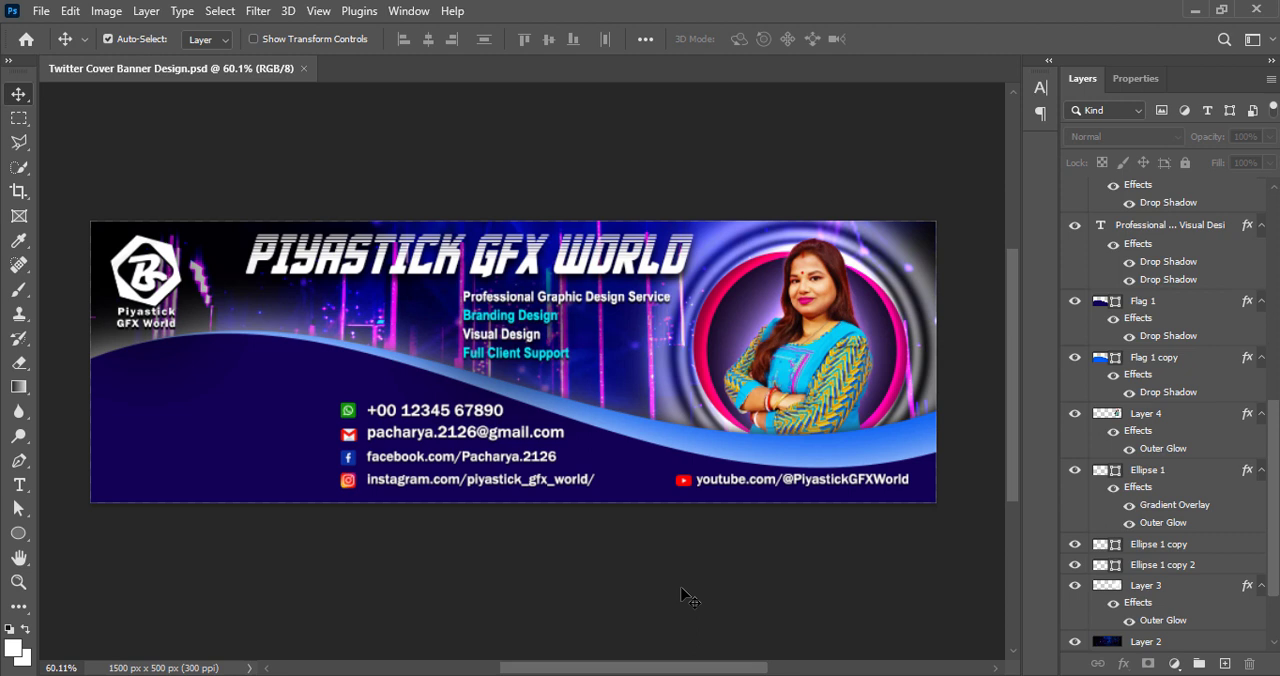
Add a new layer and choose the notched arrowhead from the legacy Arrows for the Custom Shape tool
click(1224, 664)
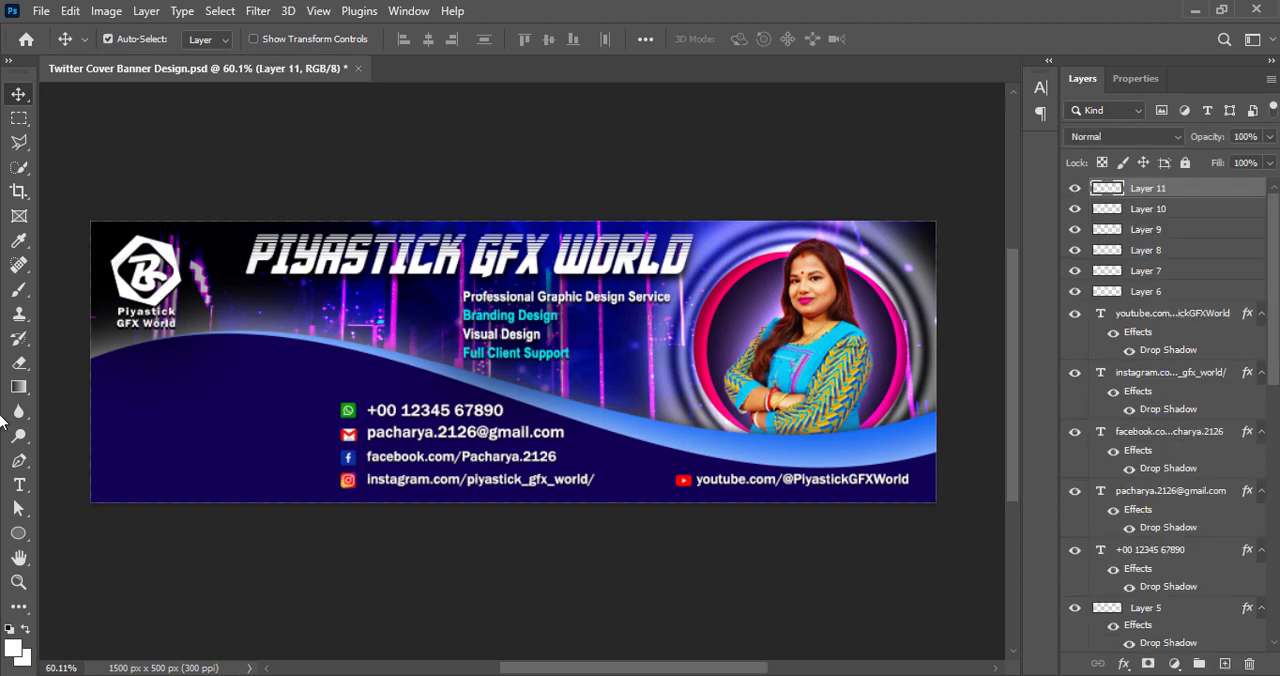
right_click(18, 533)
click(90, 626)
click(741, 39)
click(550, 402)
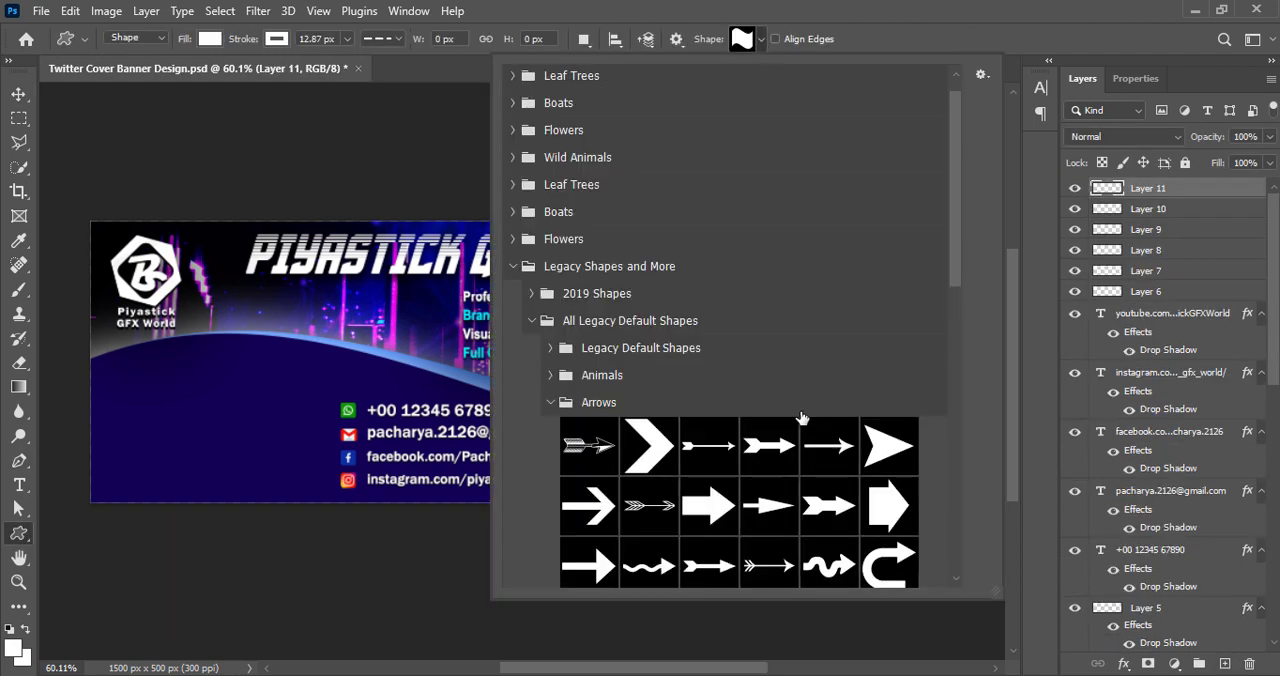
click(951, 8)
Draw a white arrowhead about 32 × 27 px left of "Professional Graphic Design Service" and remove its stroke
scroll(452, 336, up, 12)
drag(408, 205, 463, 238)
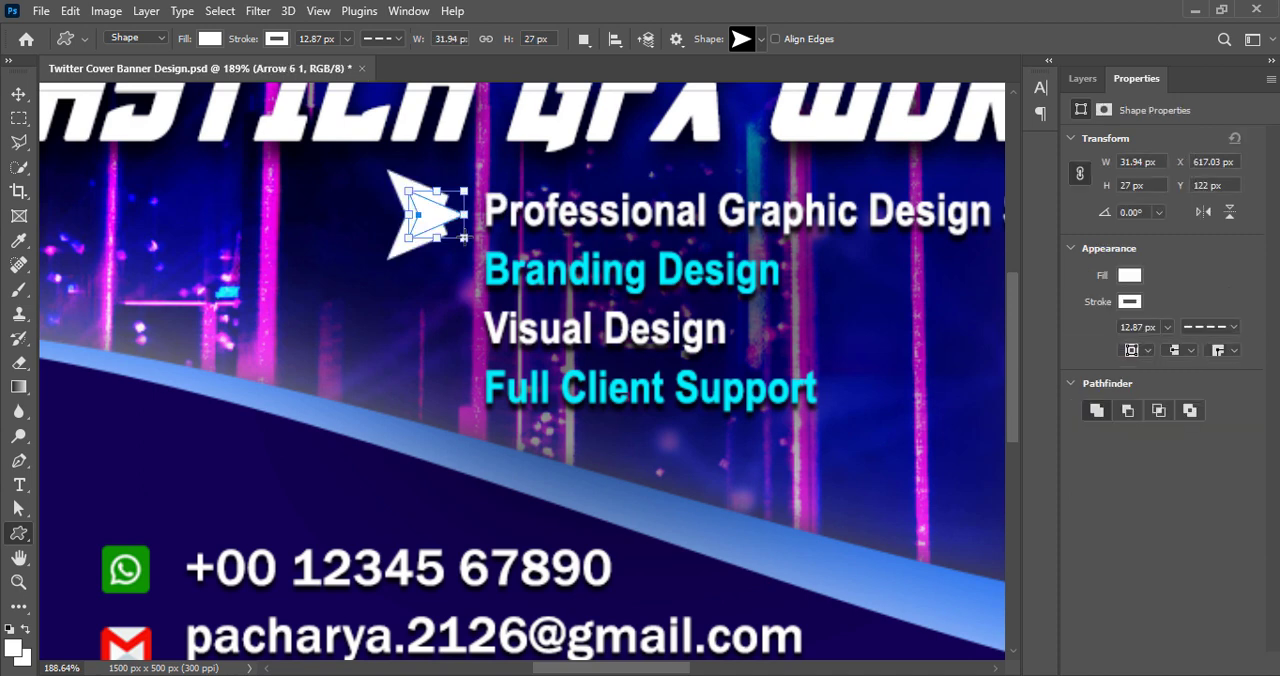
click(1130, 302)
click(1033, 338)
click(1199, 273)
click(17, 94)
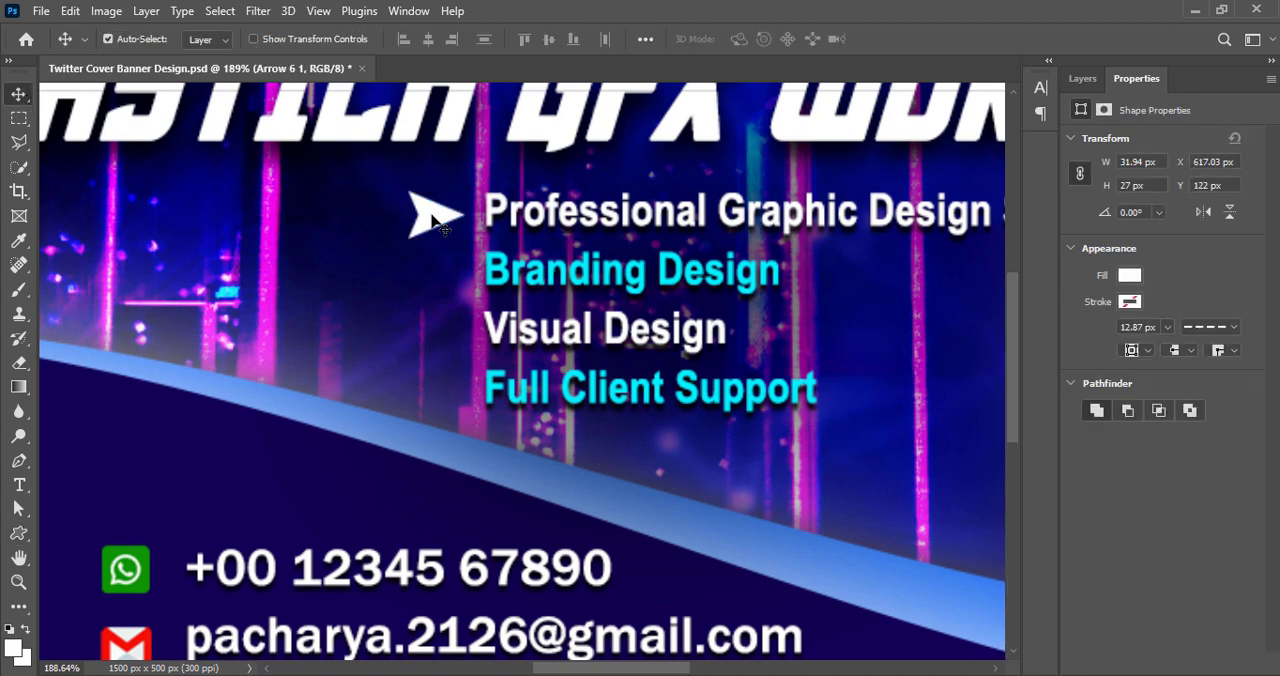
Duplicate the white arrowhead three times, placing the copies beside "Branding Design", "Visual Design" and "Full Client Support" in line with the first
drag(430, 218, 432, 397)
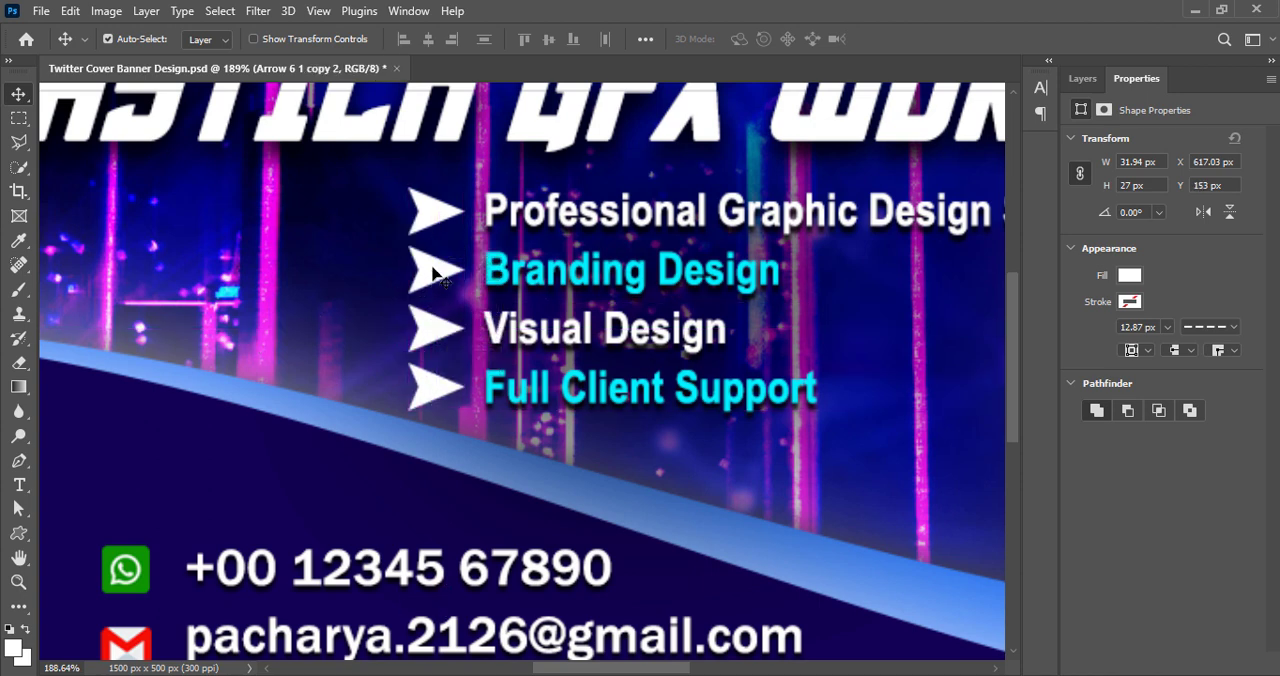
Copy the hex code of the cyan used for the "Branding Design" line in the services text
double_click(675, 289)
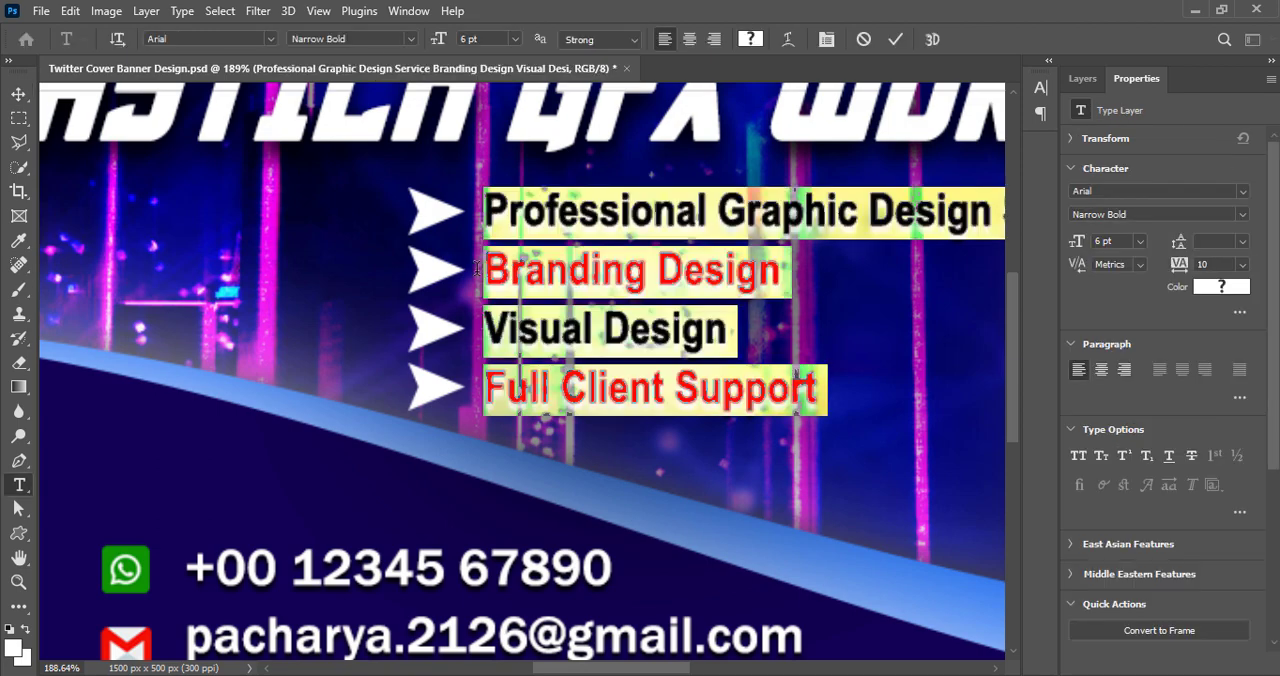
triple_click(675, 289)
click(1240, 287)
click(1150, 252)
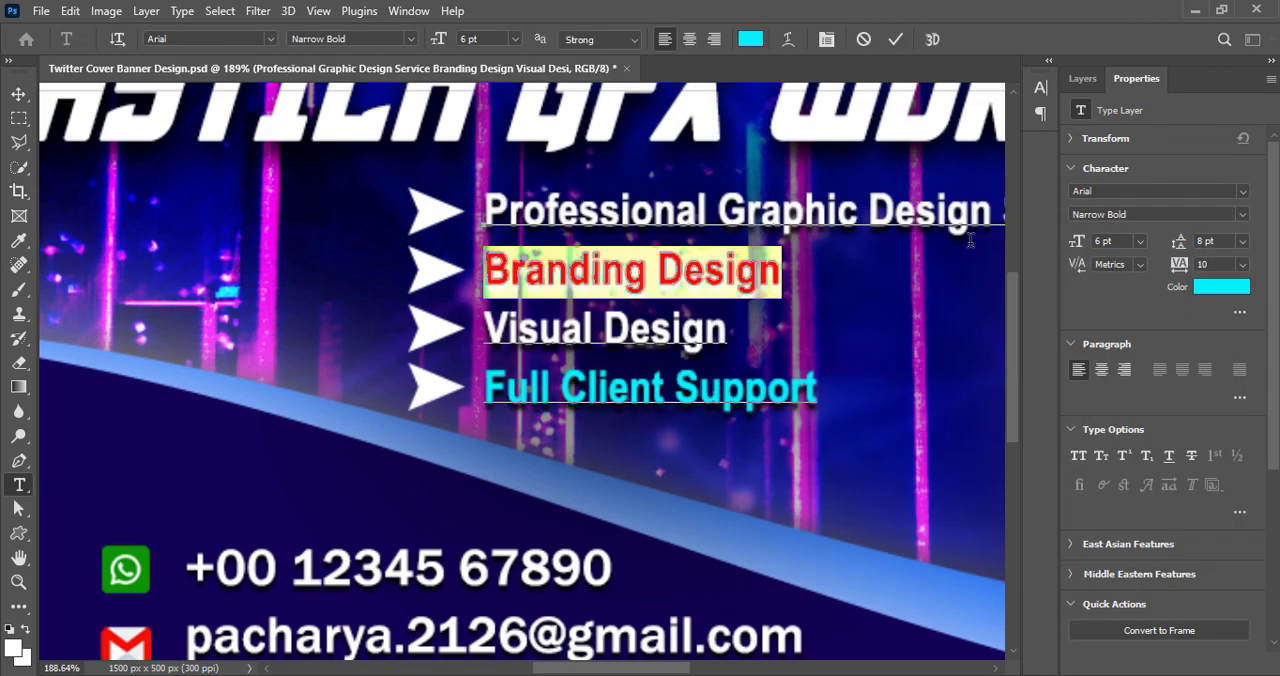
click(895, 40)
Recolour the arrowhead beside "Professional Graphic Design Service" with the cyan fill 00f0ff
click(441, 212)
click(1083, 79)
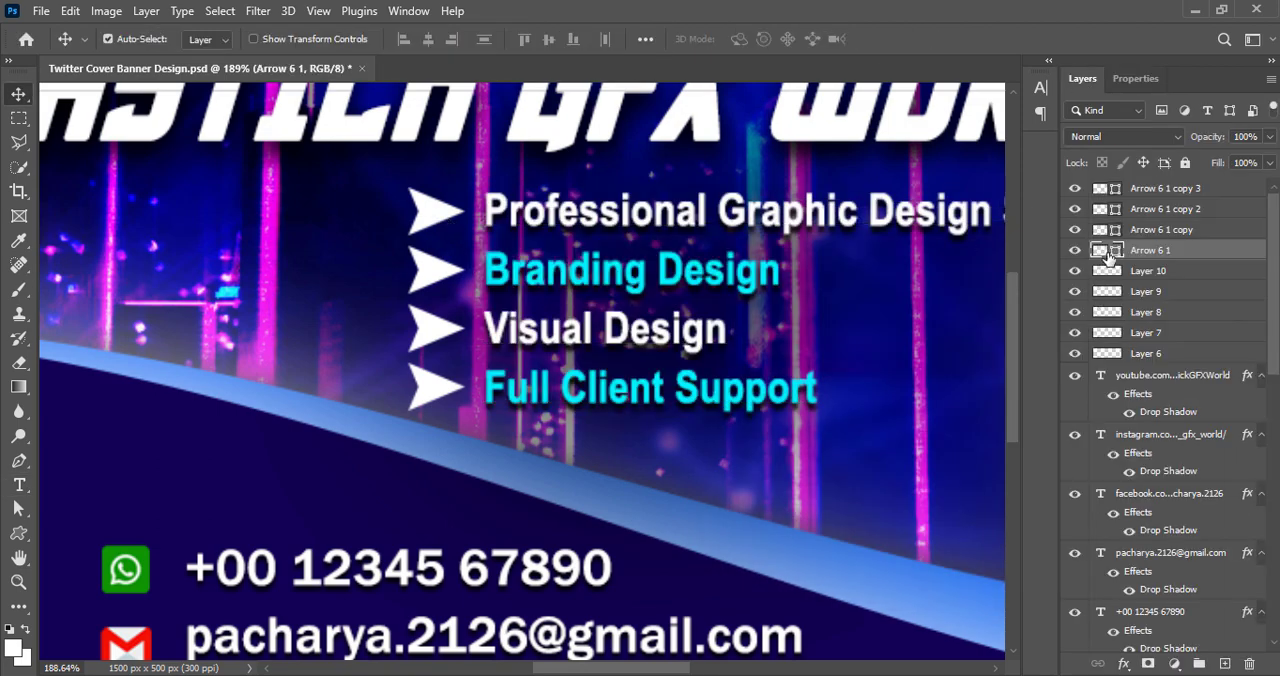
double_click(1104, 250)
text(00f0ff)
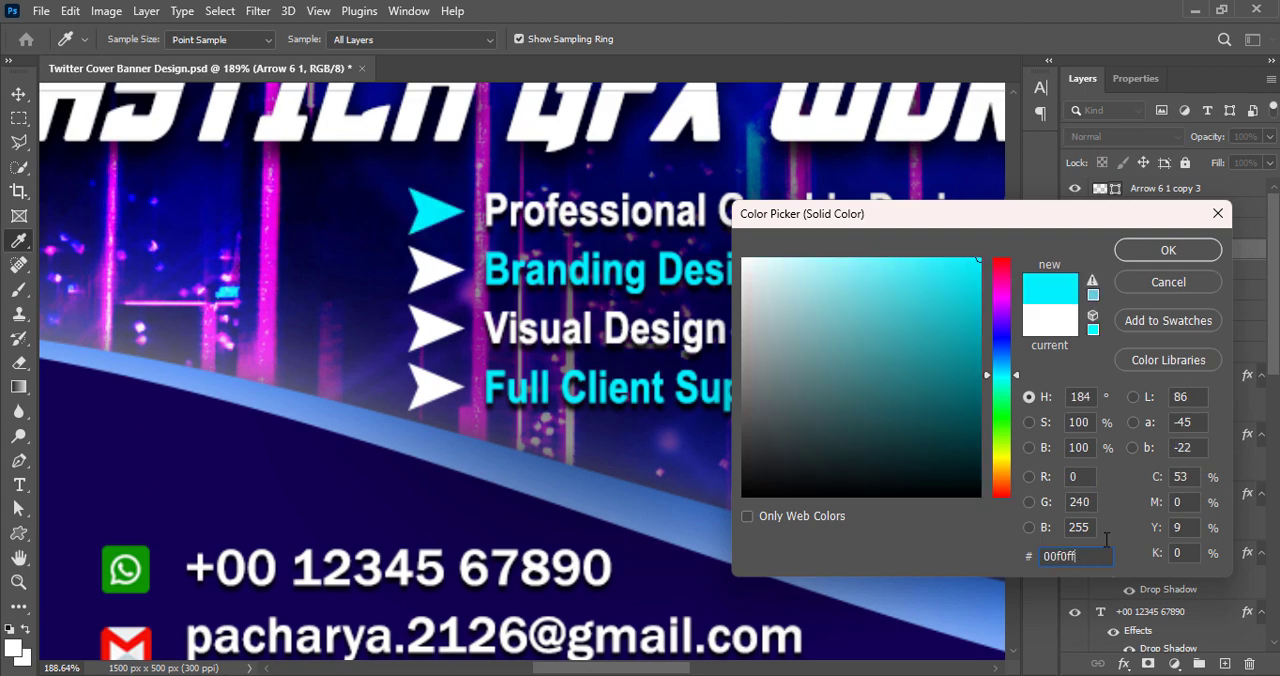
click(1168, 251)
Fill the arrowhead beside "Visual Design" with 00f0ff and save the document
double_click(1102, 226)
text(00f0ff)
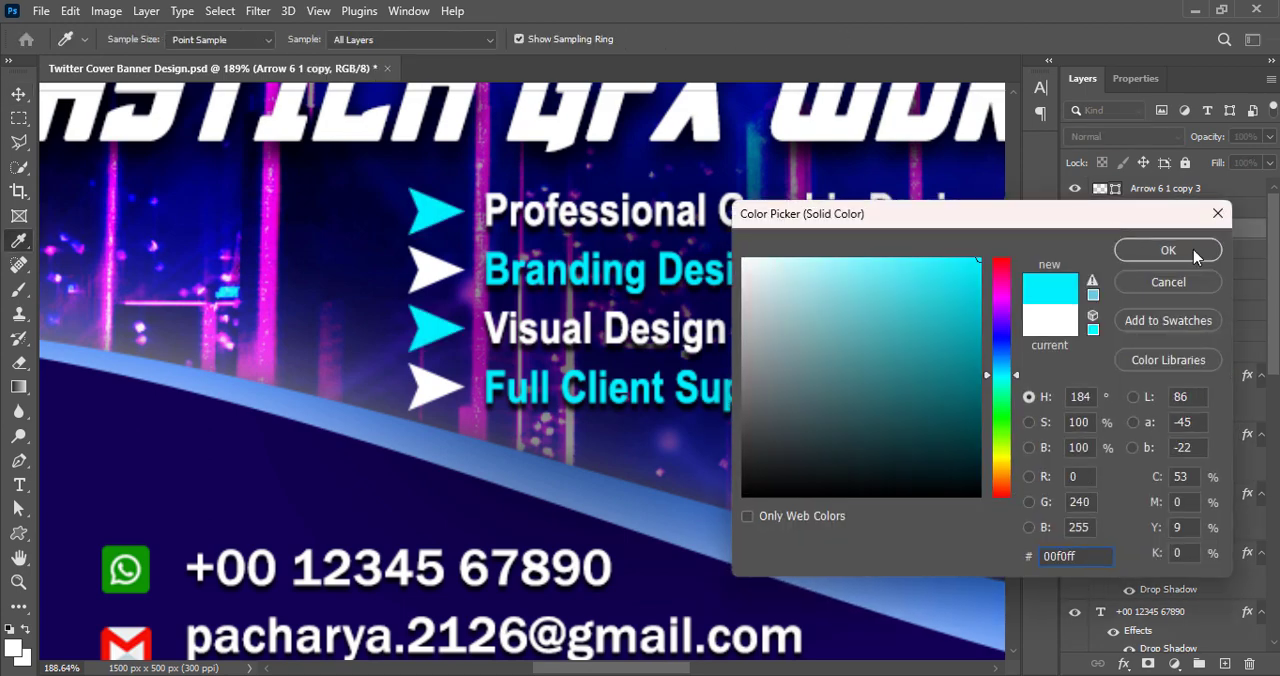
click(1168, 251)
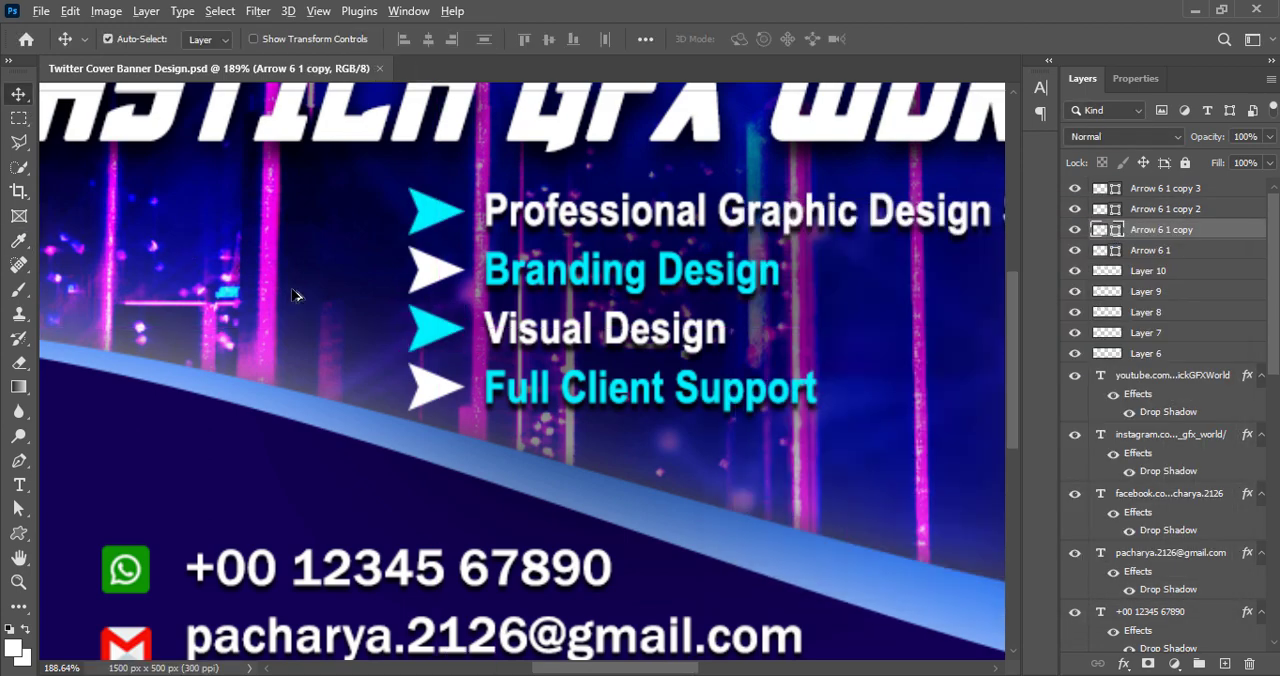
Examine the whole banner's layout, including the logo, title, bulleted services, contact details and circled photo
scroll(292, 294, down, 5)
drag(559, 668, 534, 668)
click(551, 594)
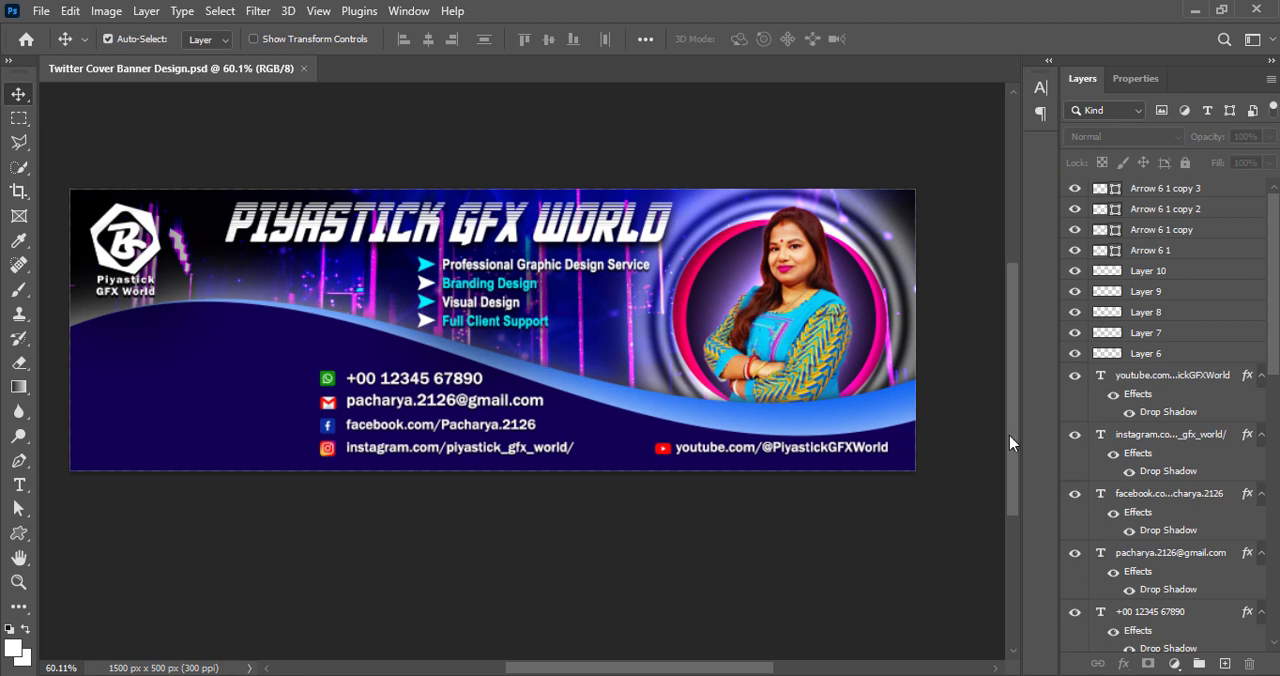
scroll(557, 406, down, 1)
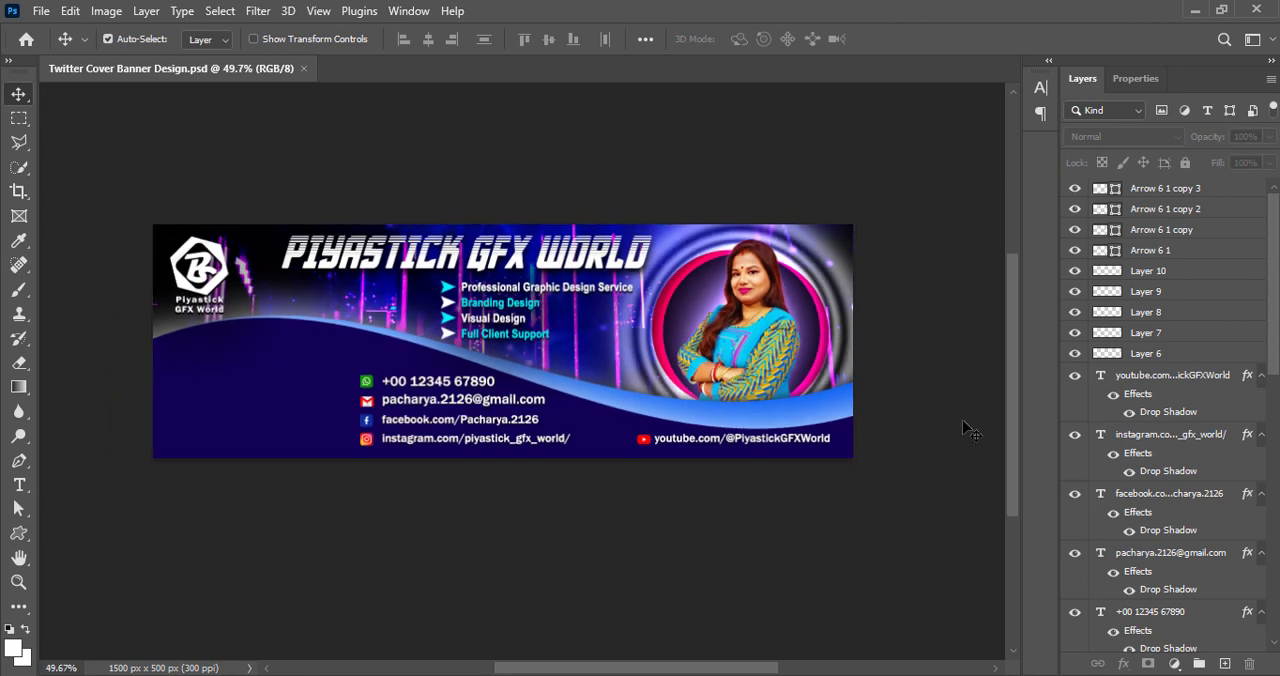
scroll(737, 551, down, 1)
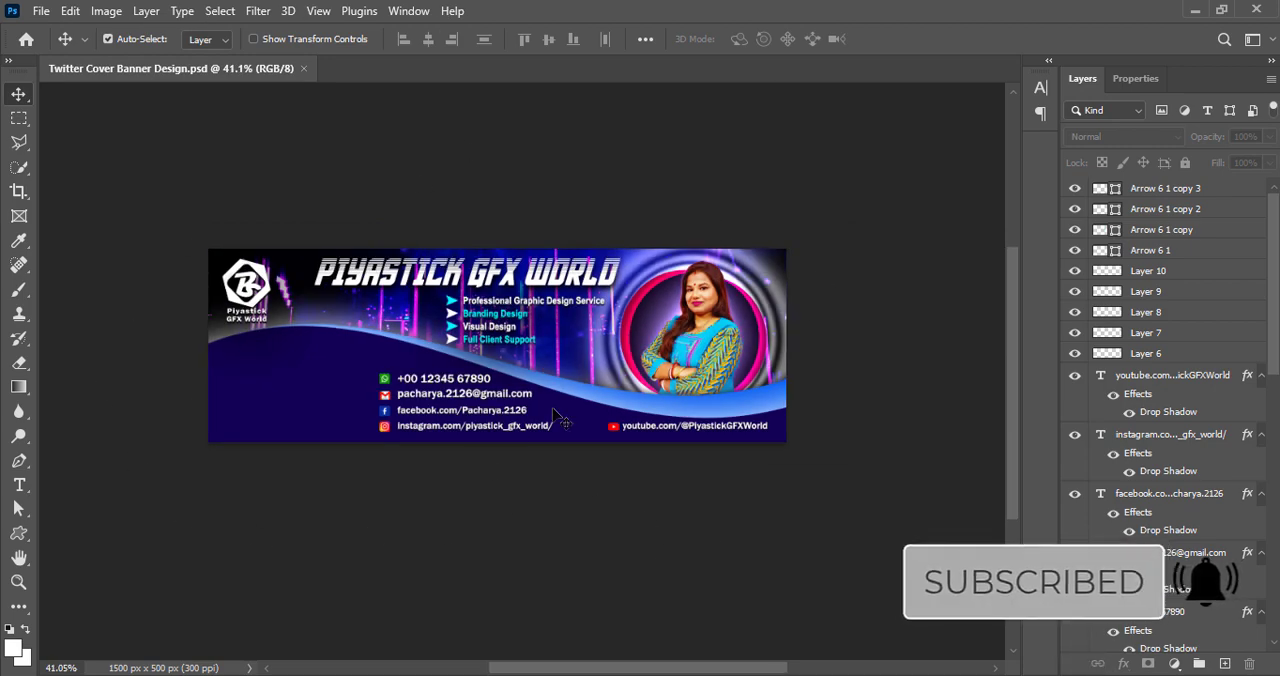
scroll(510, 386, up, 2)
scroll(510, 386, up, 2)
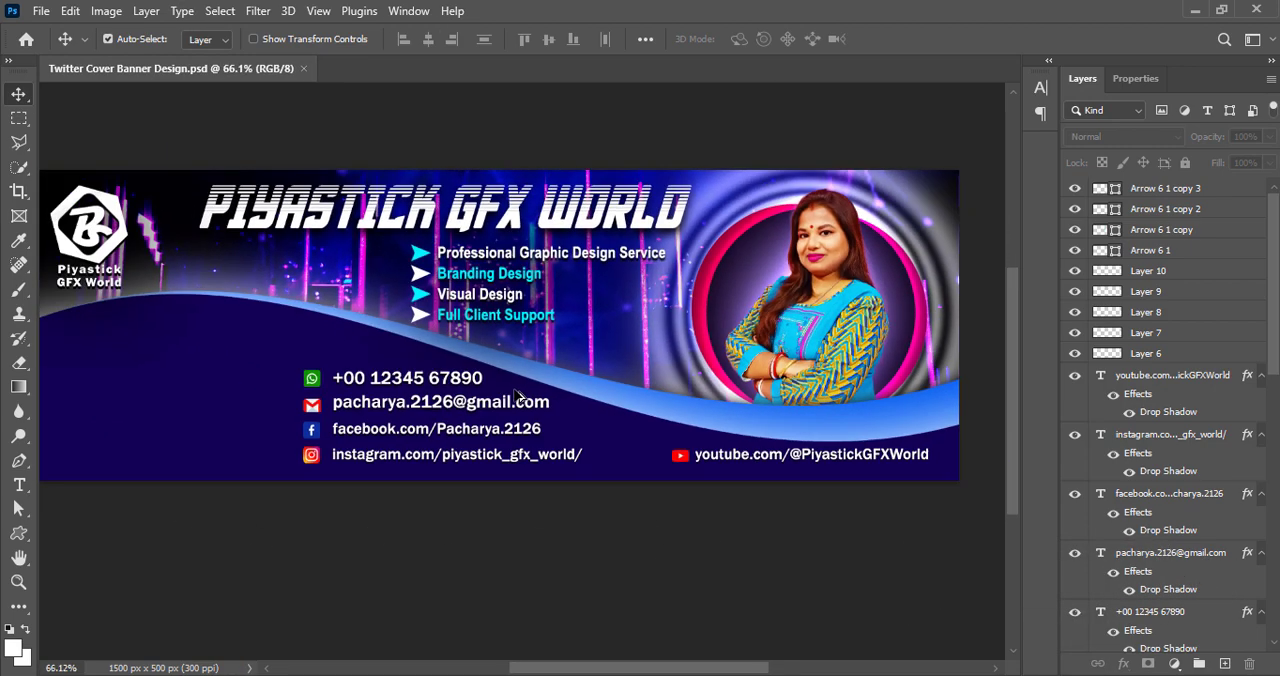